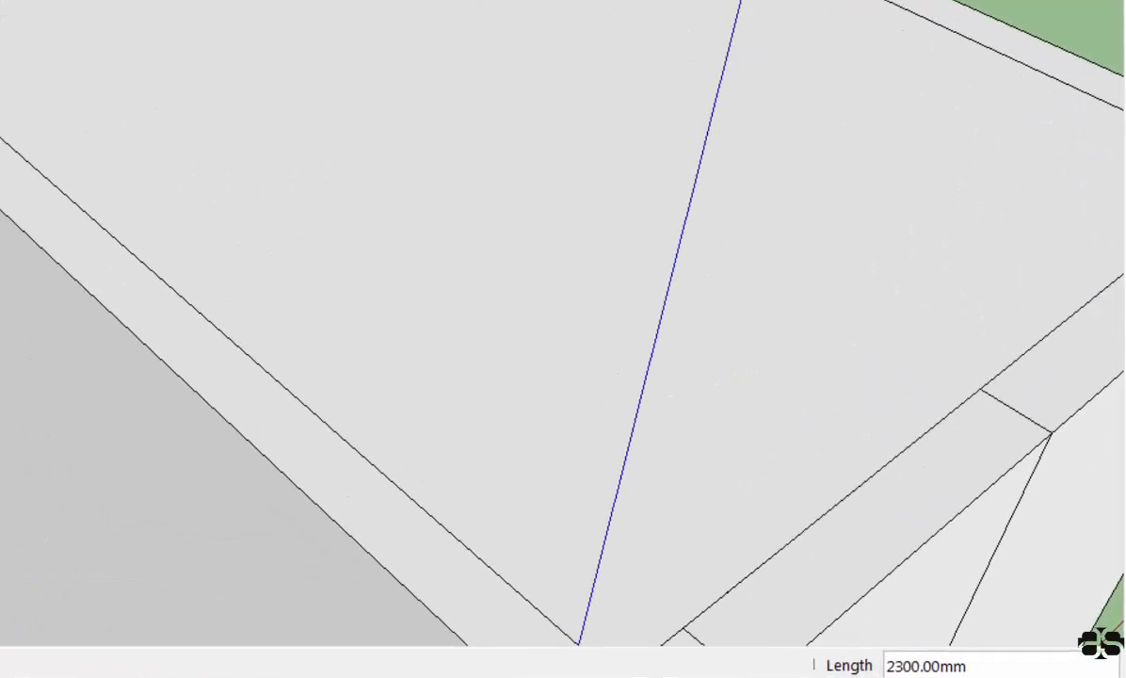
Step: Delete the long side wall and view the opened bathroom interior from several sides
scroll(263, 33, down, 5)
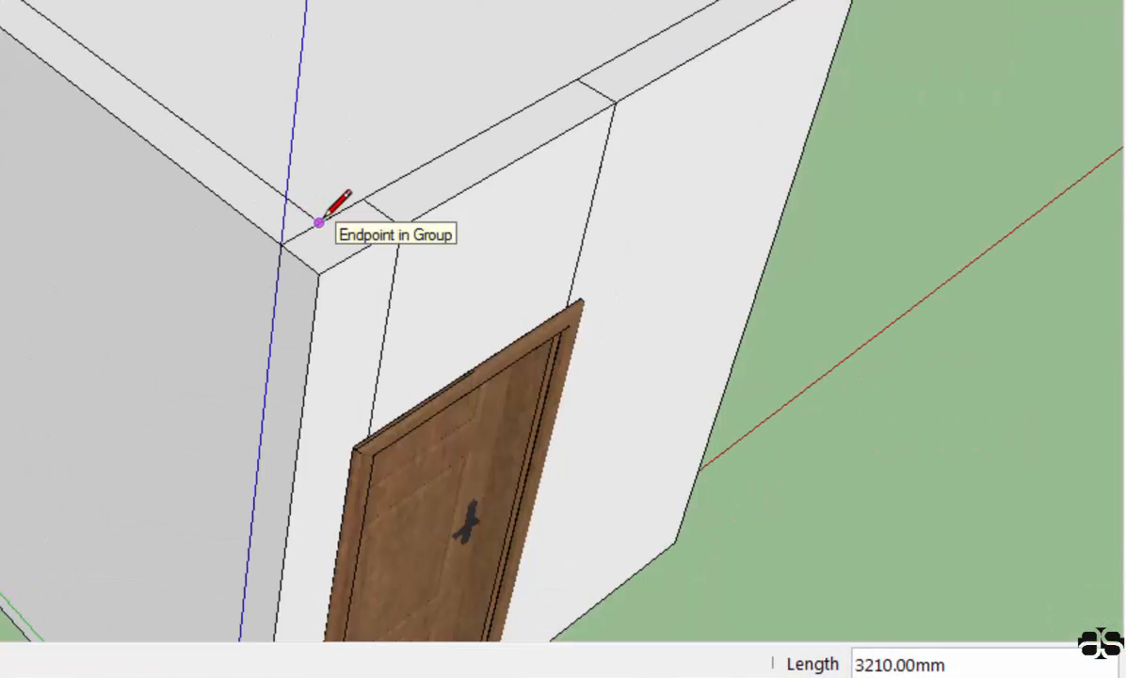
key(space)
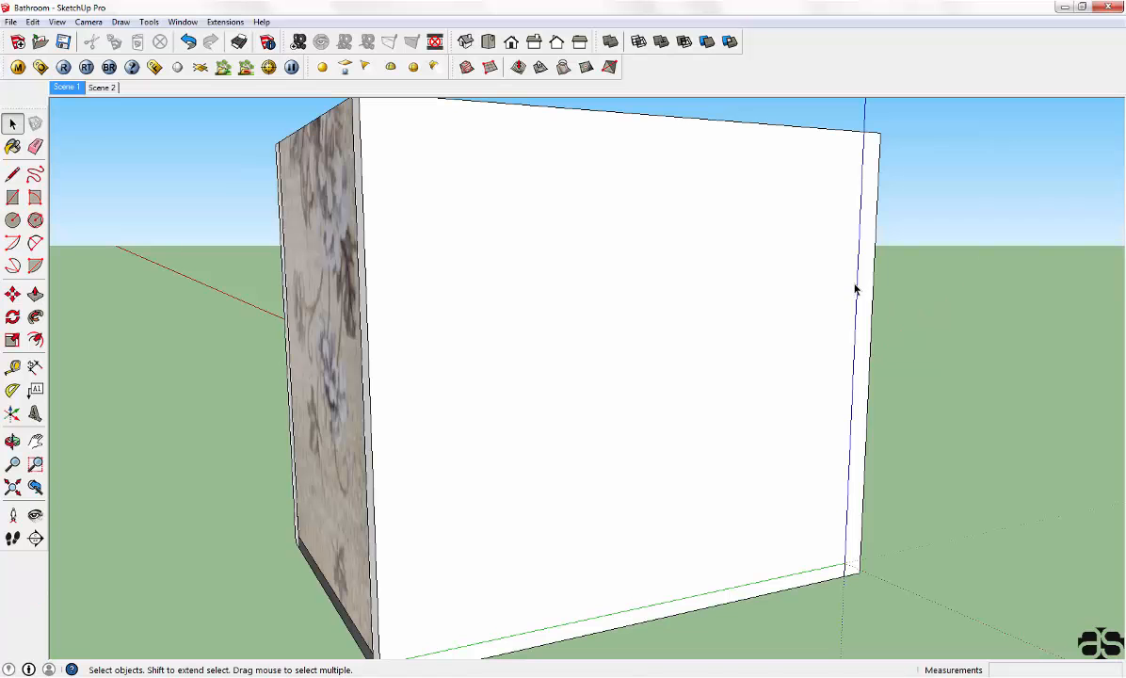
click(779, 259)
key(Delete)
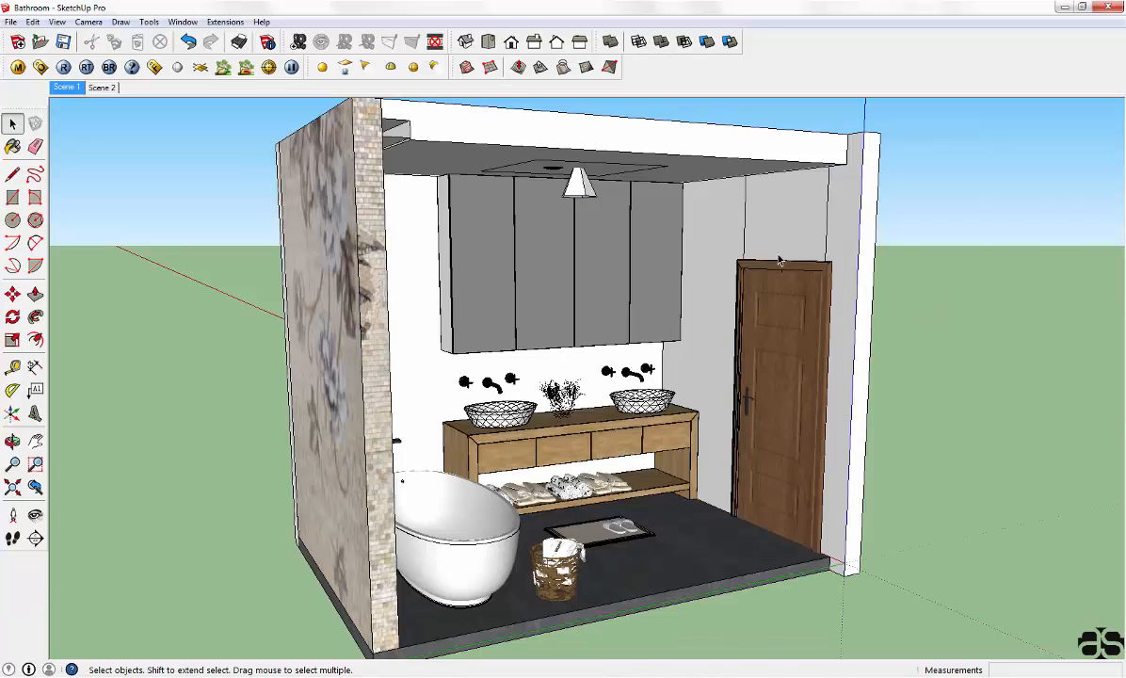
middle_drag(779, 259, 322, 357)
scroll(754, 294, up, 3)
middle_drag(527, 348, 327, 312)
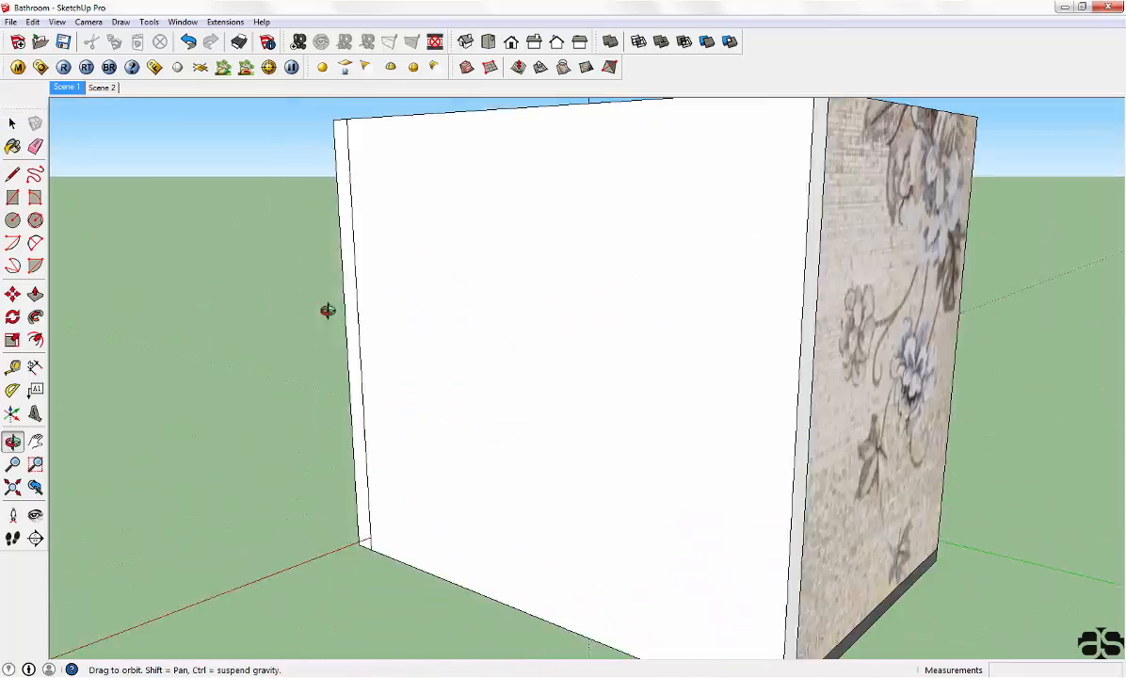
middle_drag(820, 226, 263, 282)
scroll(518, 320, up, 3)
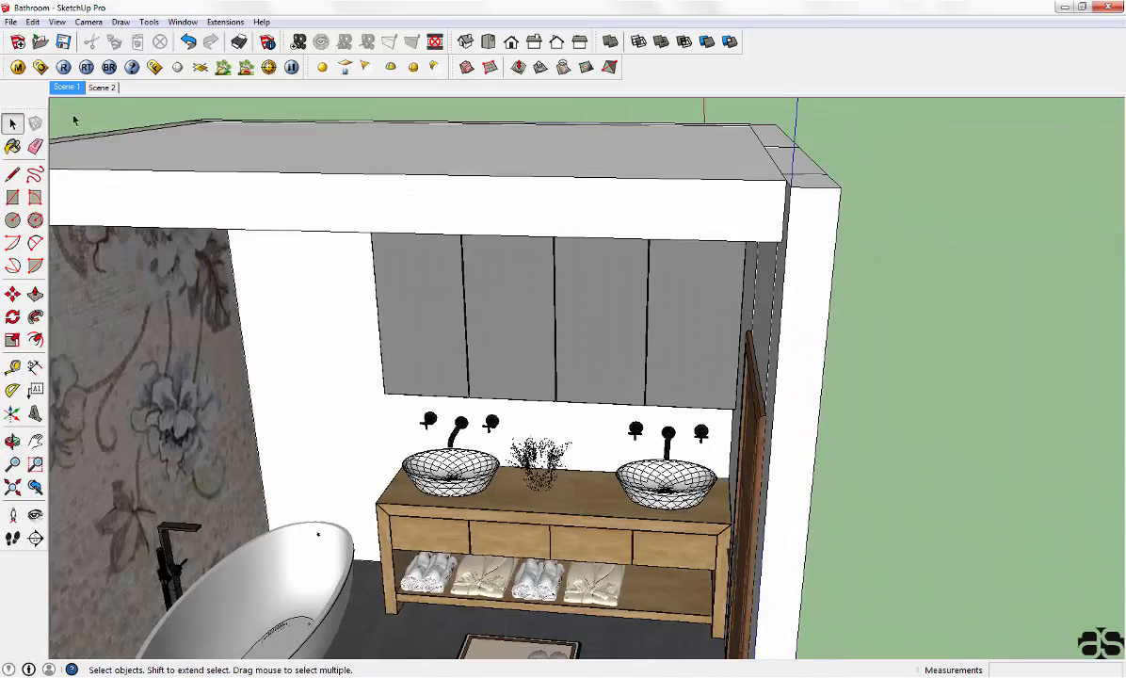
Step: Delete the ceiling slab and the remaining ceiling panels, viewing the whole room from above
scroll(436, 217, up, 3)
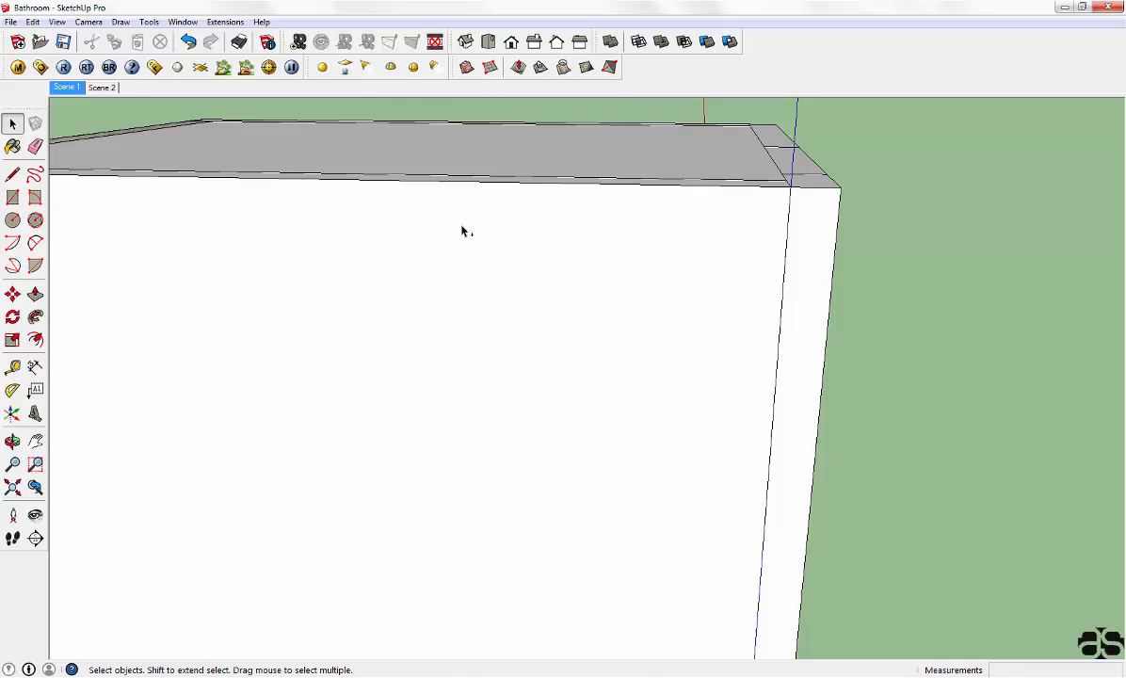
click(542, 178)
key(F2)
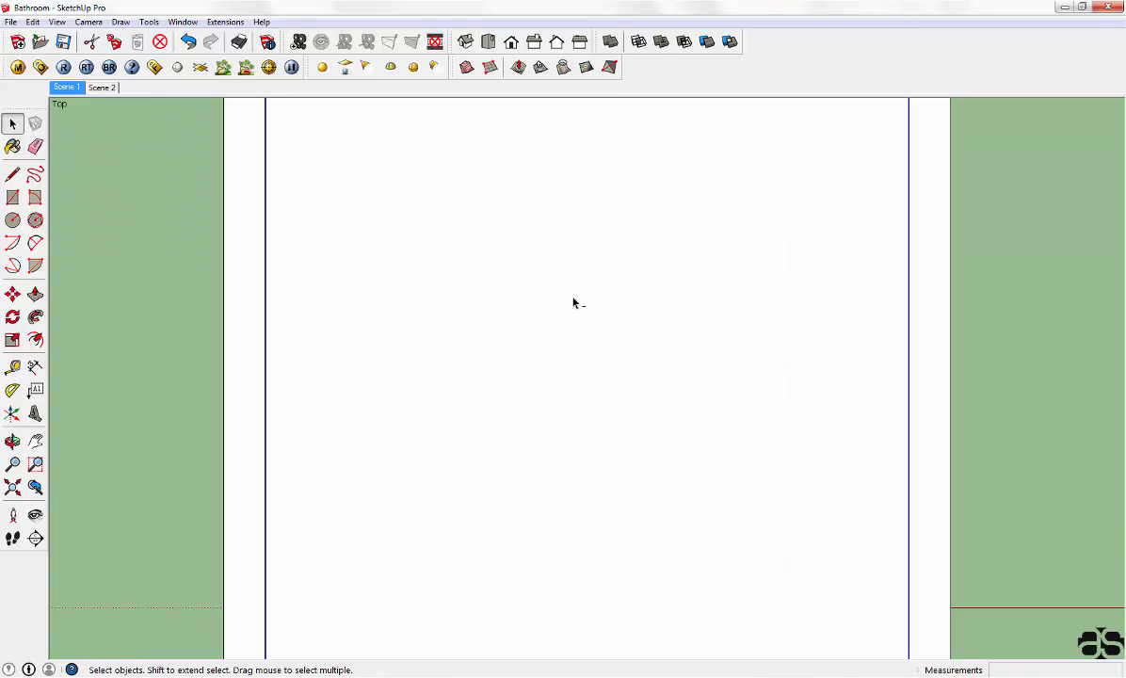
key(shift+z)
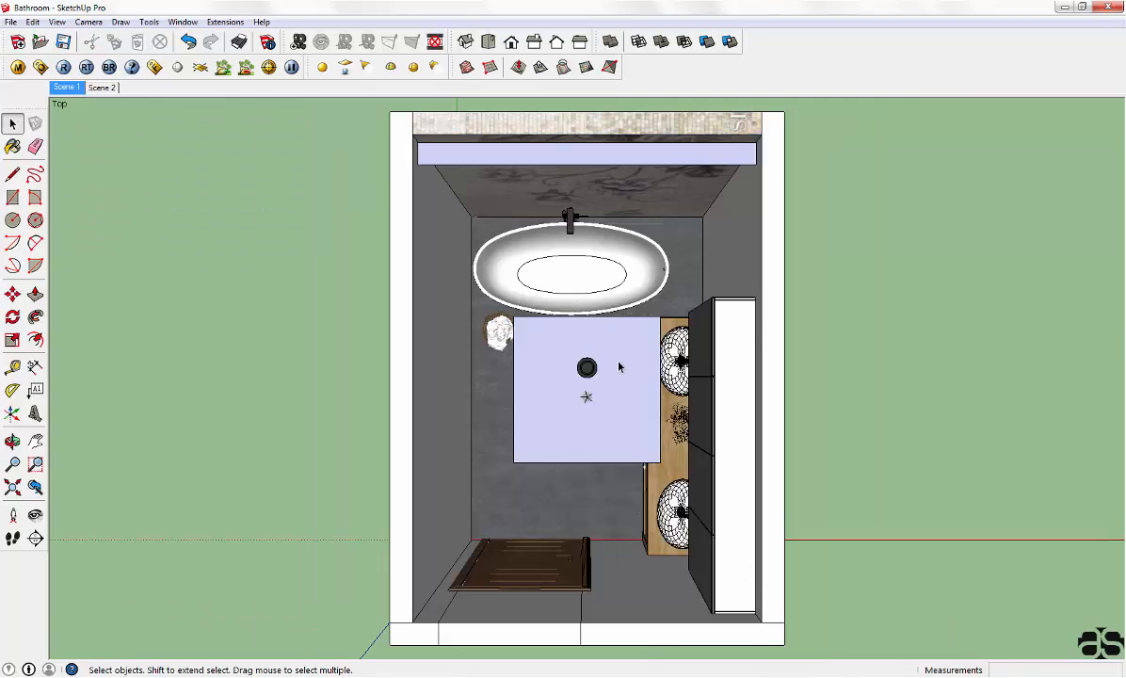
key(Delete)
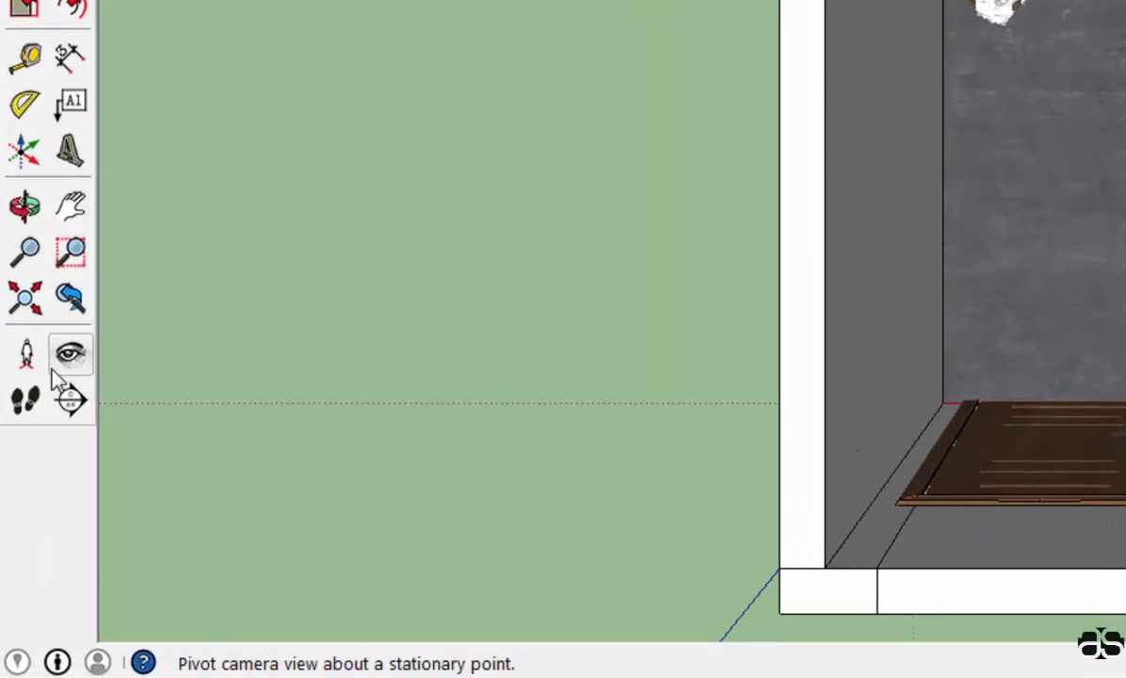
Step: Position the camera on the floor just inside the door and turn it toward the mosaic wall and vanity
click(26, 354)
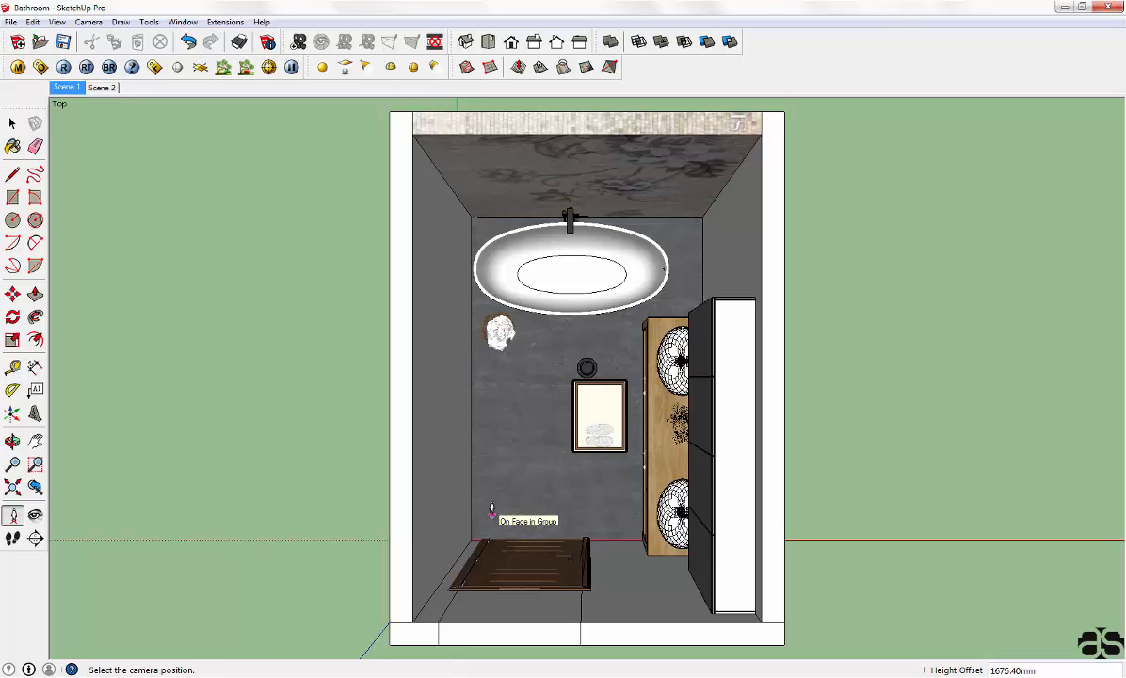
click(490, 512)
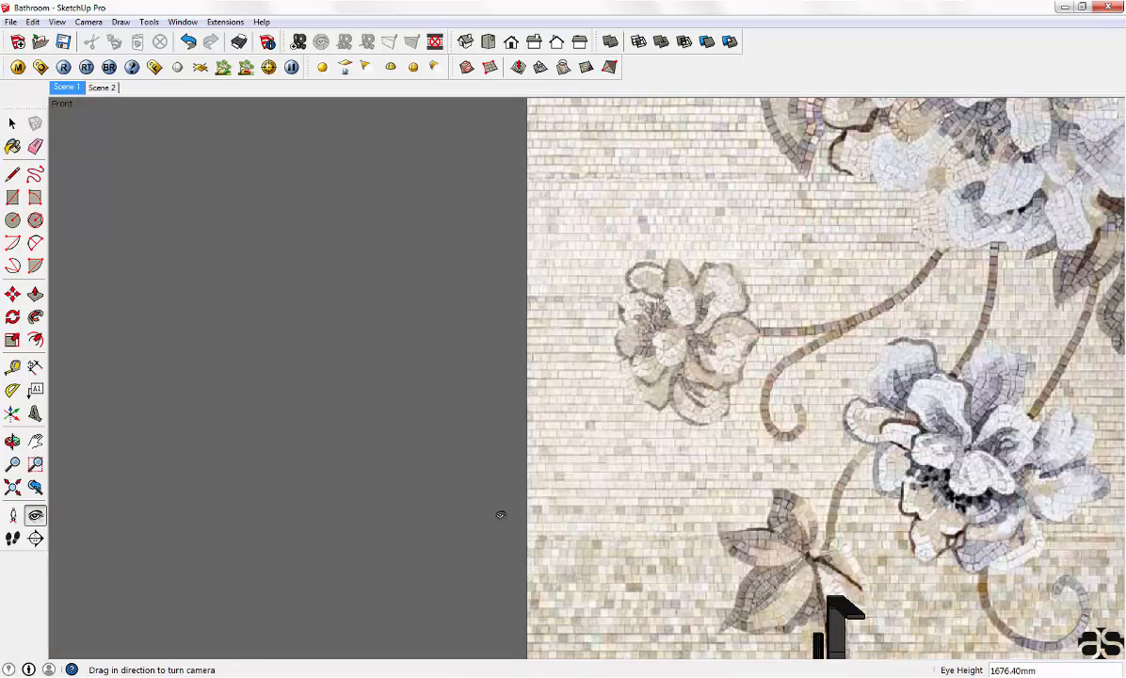
drag(507, 514, 764, 519)
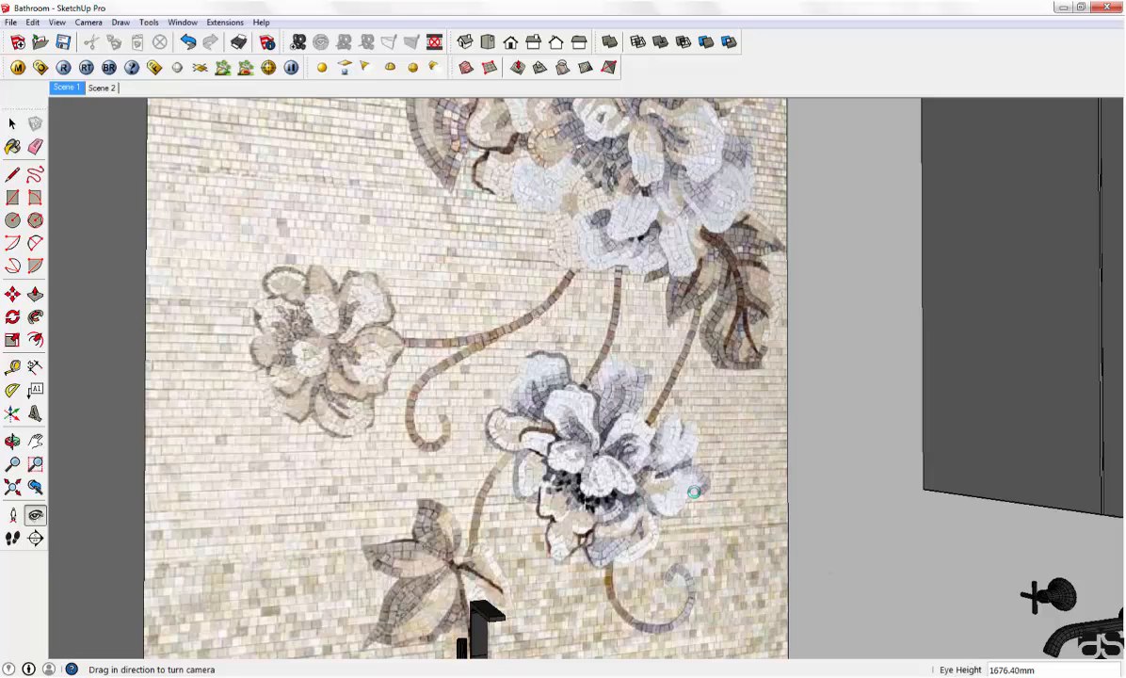
Step: Set the camera's eye height to 1000 mm and turn the view further toward the washbasin
text(1000)
key(Return)
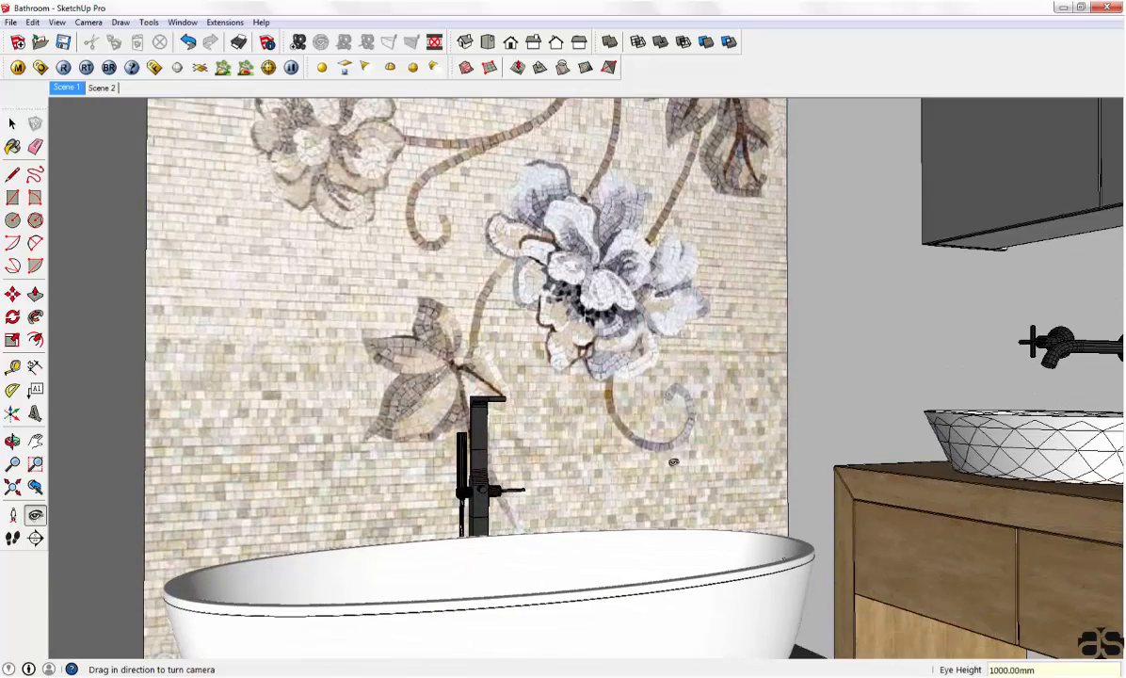
drag(635, 458, 698, 460)
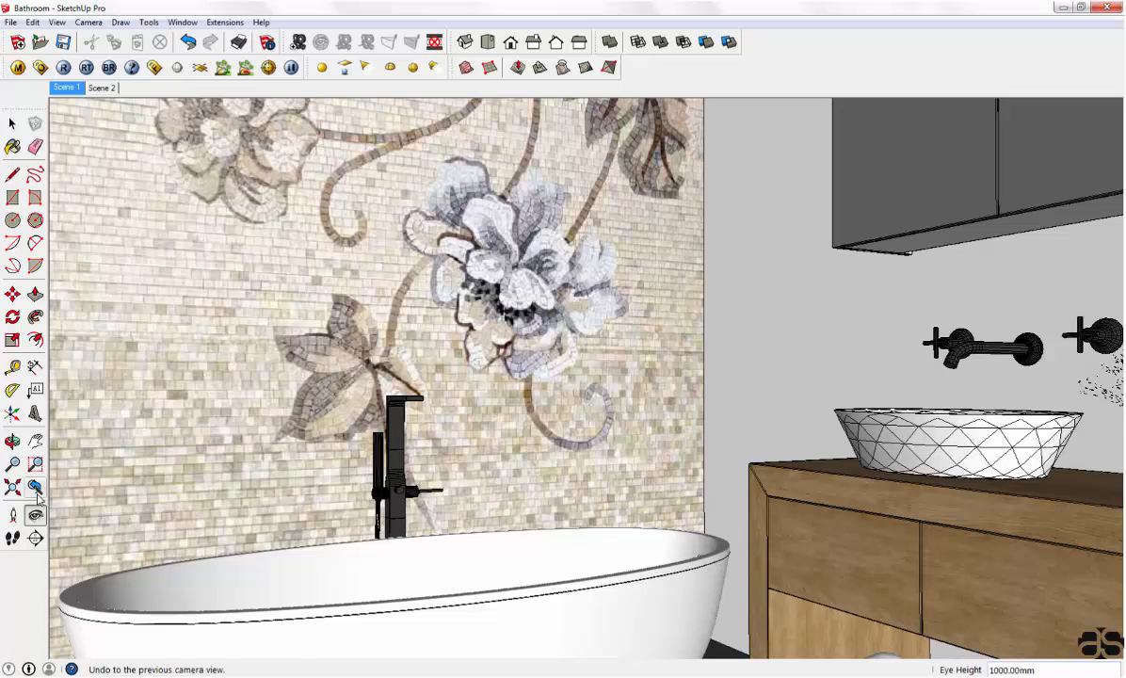
Step: Check the camera's field of view and the animation commands for adding a scene
click(12, 463)
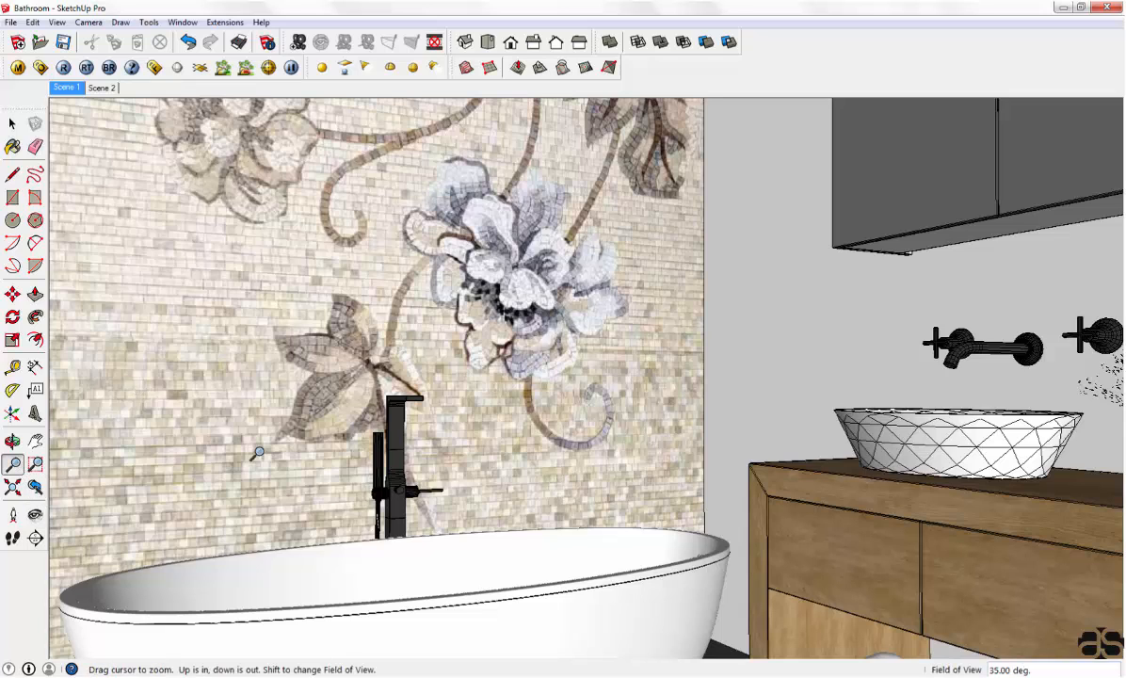
click(57, 21)
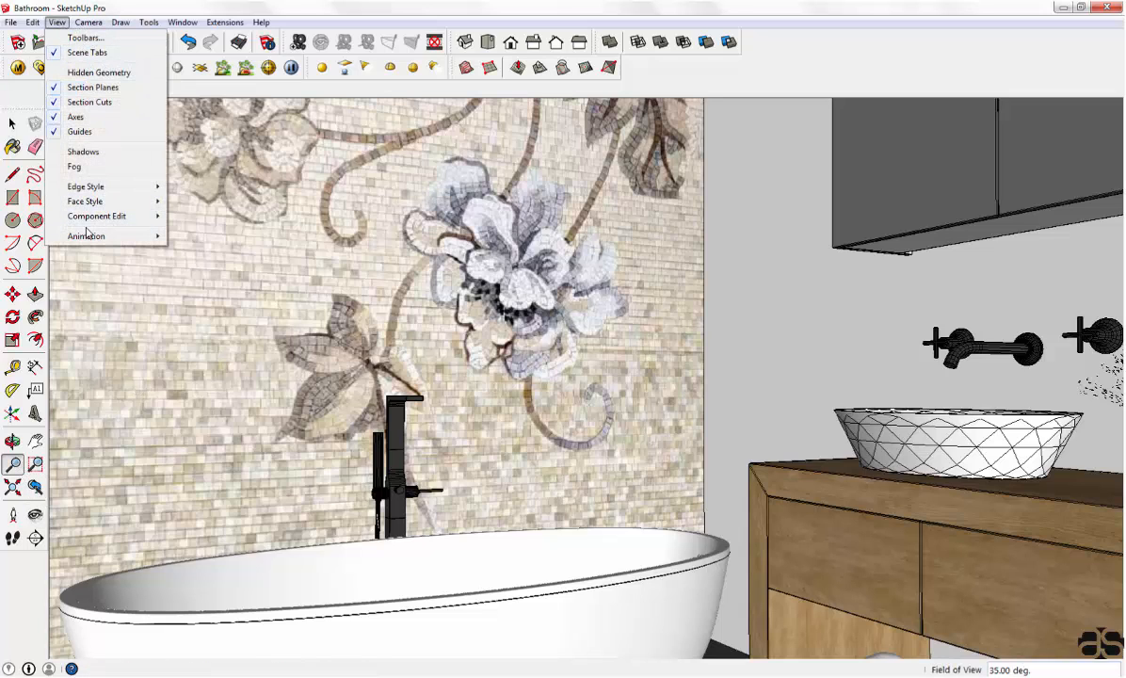
mouse_move(90, 237)
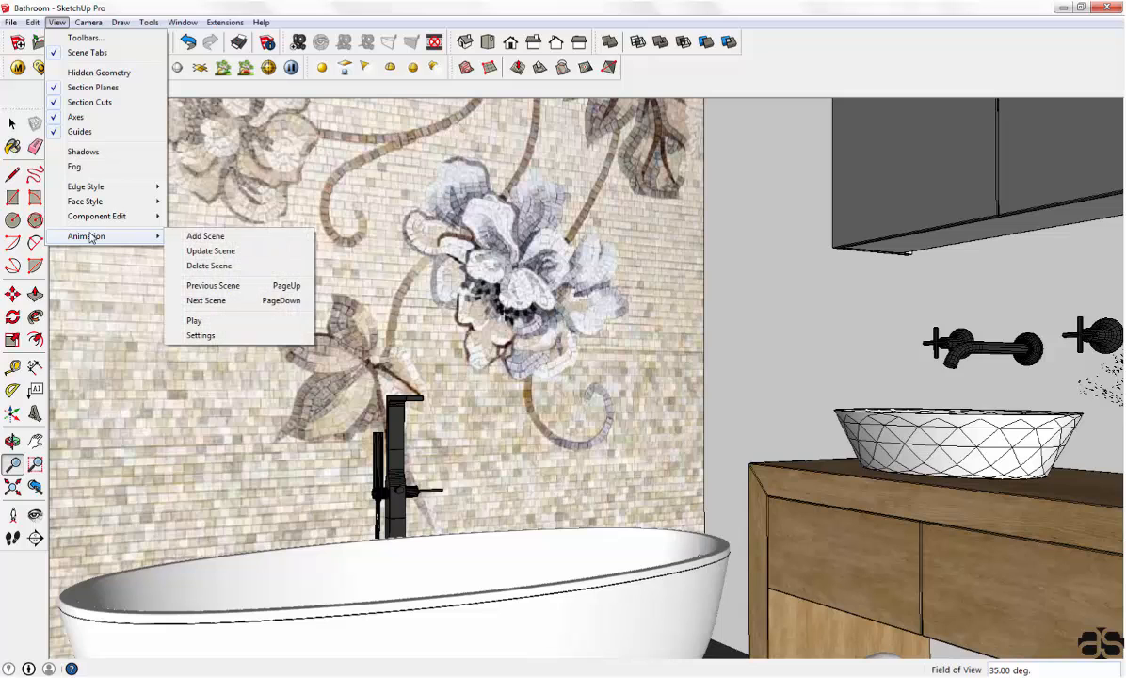
click(211, 239)
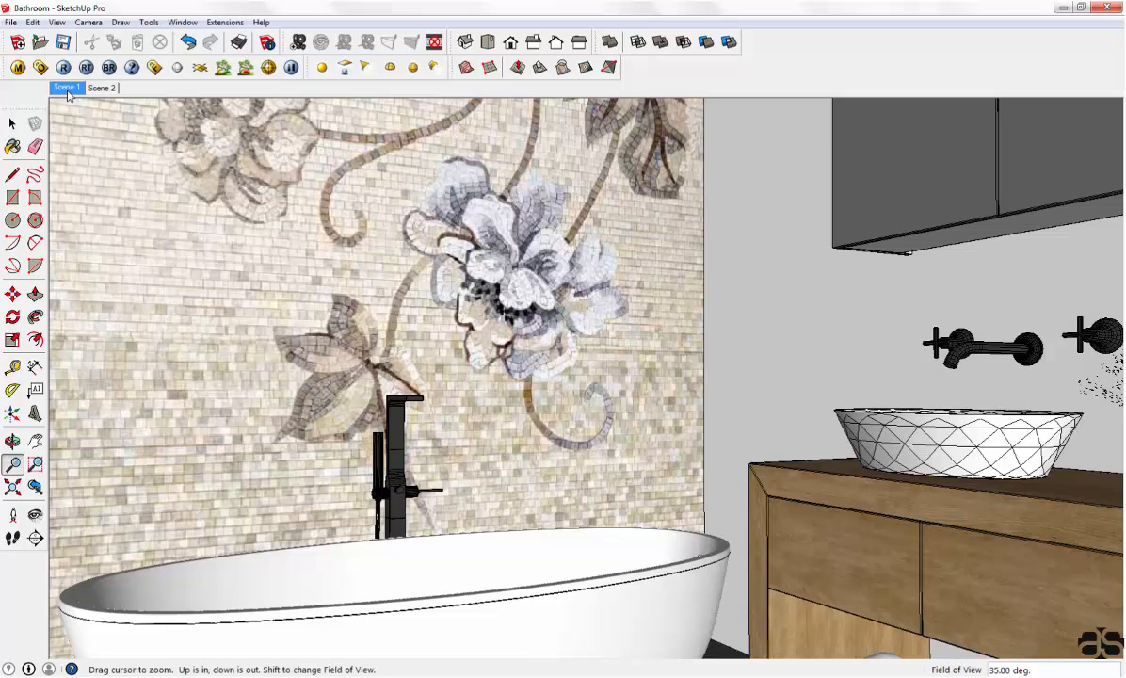
Step: Switch to the saved Scene 1 view and check its eye height with the Look Around tool
click(12, 123)
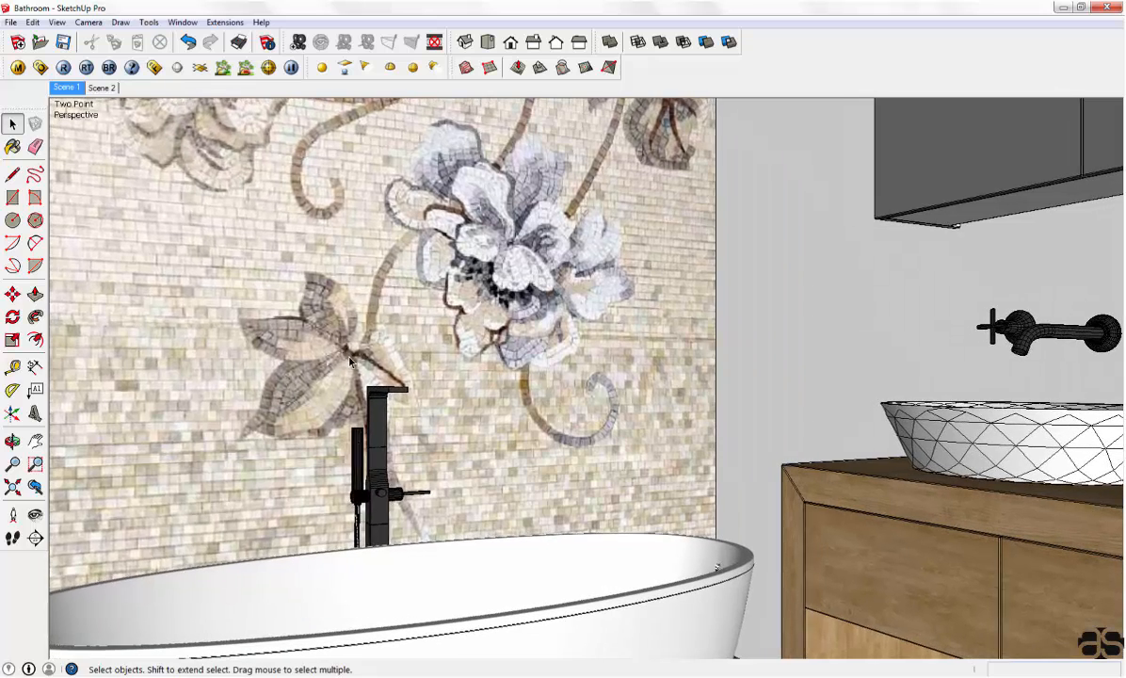
click(35, 517)
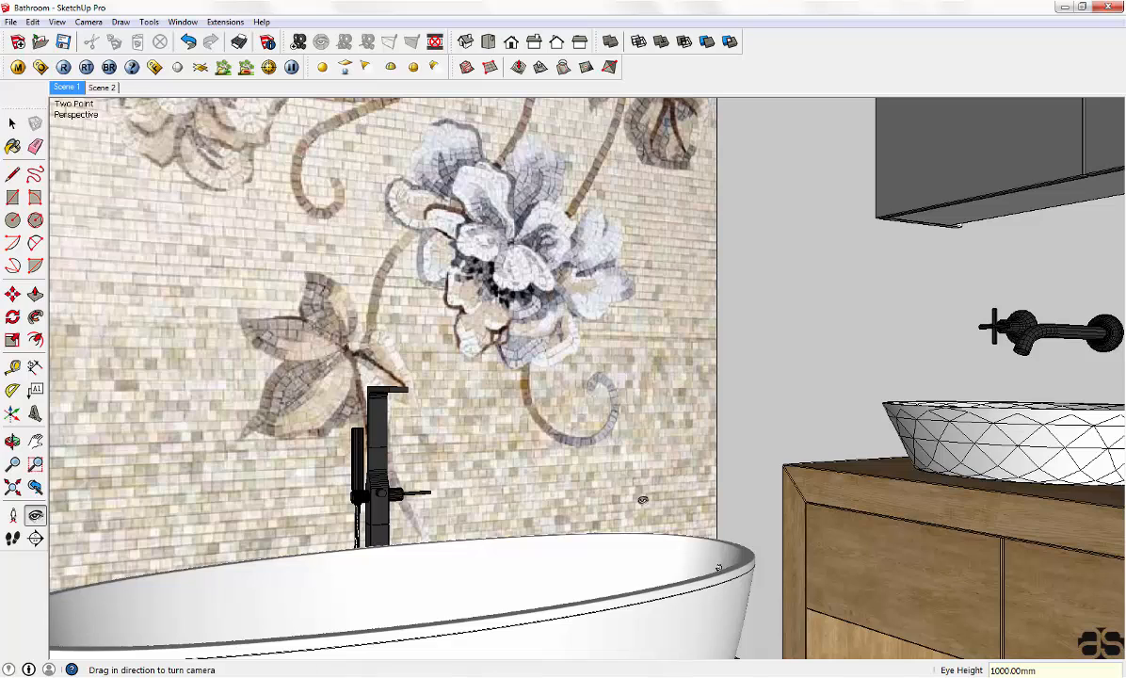
click(12, 124)
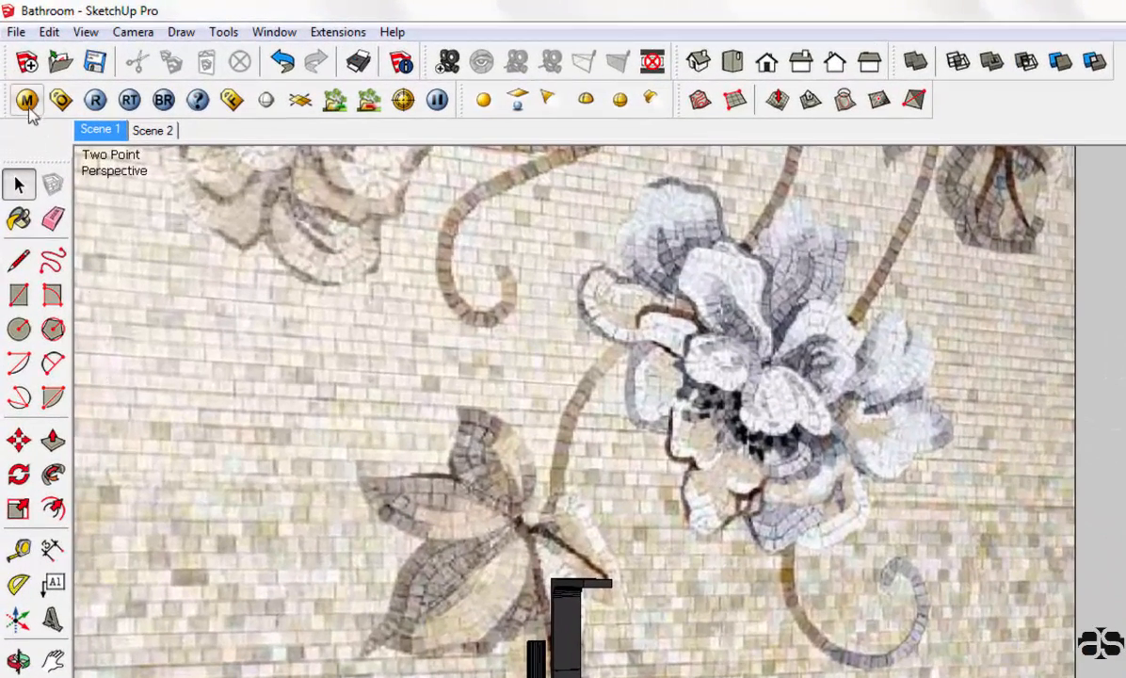
Step: Open the Lantai material in the V-Ray material editor and set its diffuse color map to TexBitmap
click(26, 100)
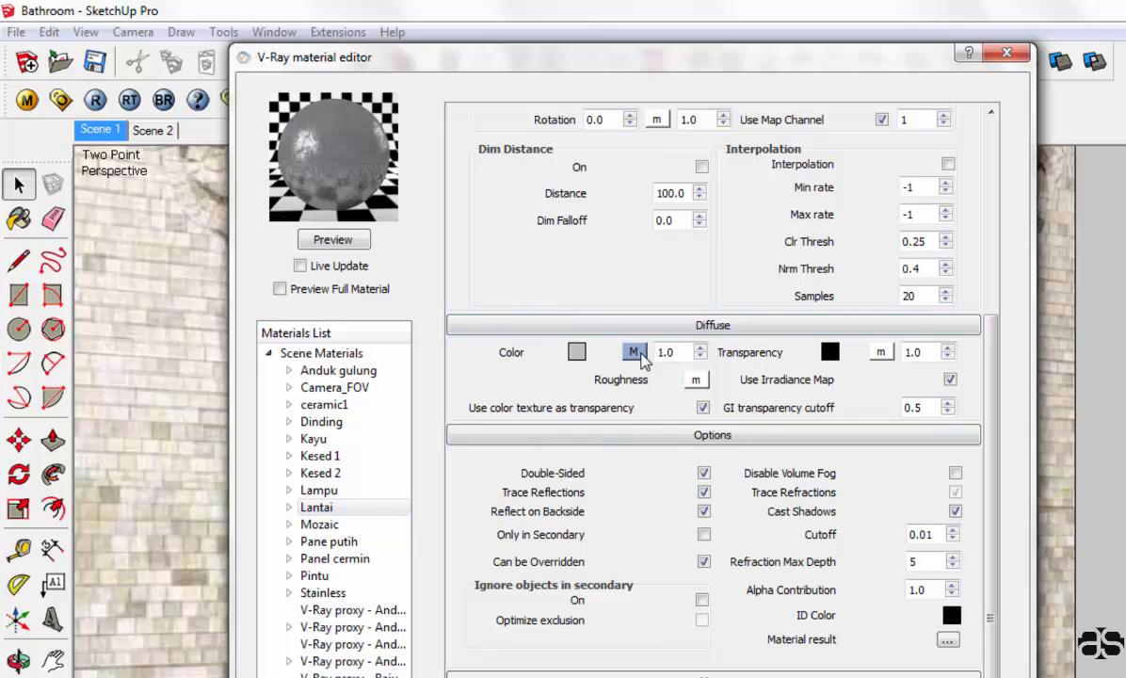
click(634, 353)
click(356, 494)
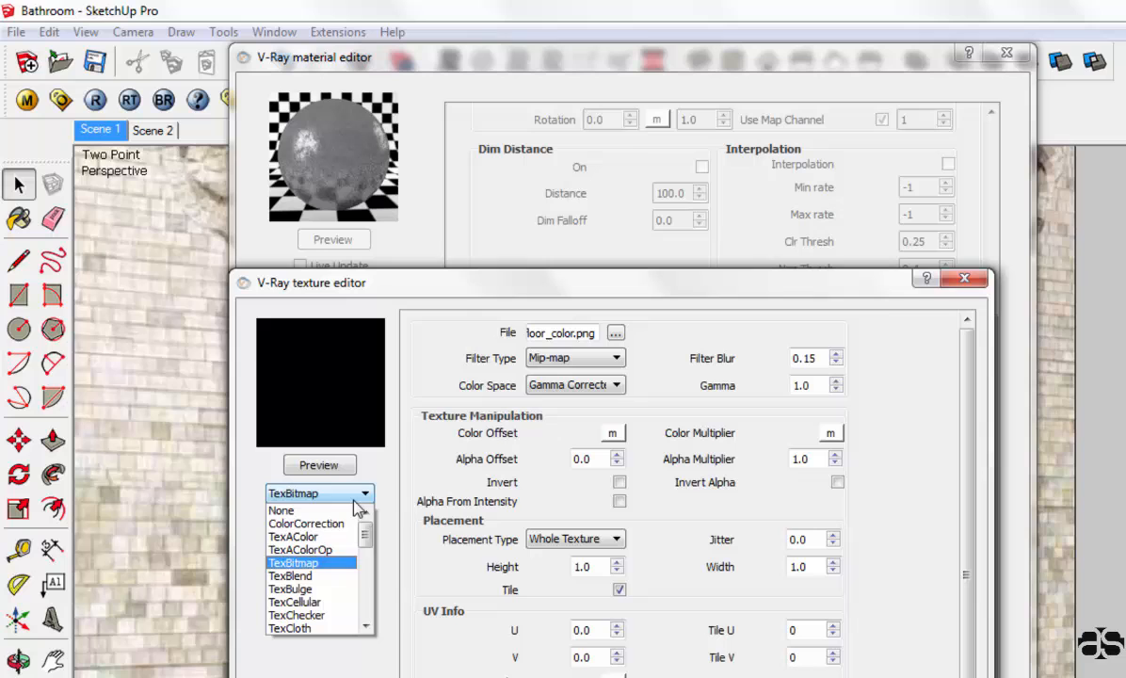
click(327, 563)
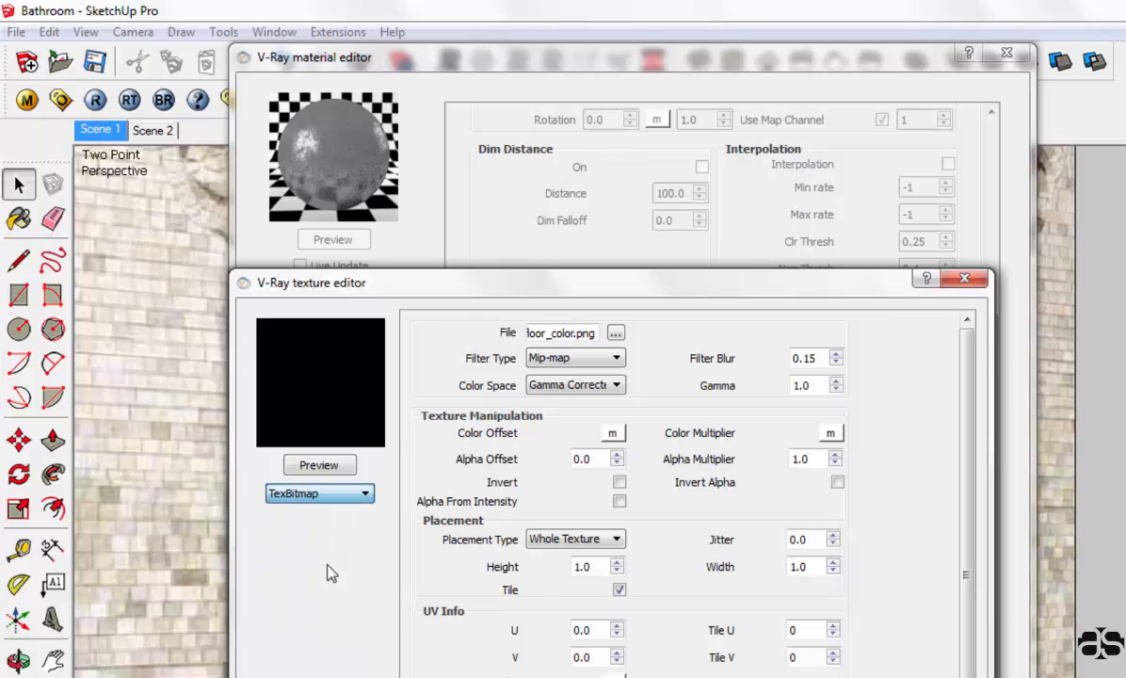
Step: Preview AI33_06_floor_color from the MAPS folder and load it as the Lantai material's diffuse bitmap
click(615, 333)
click(794, 527)
right_click(793, 554)
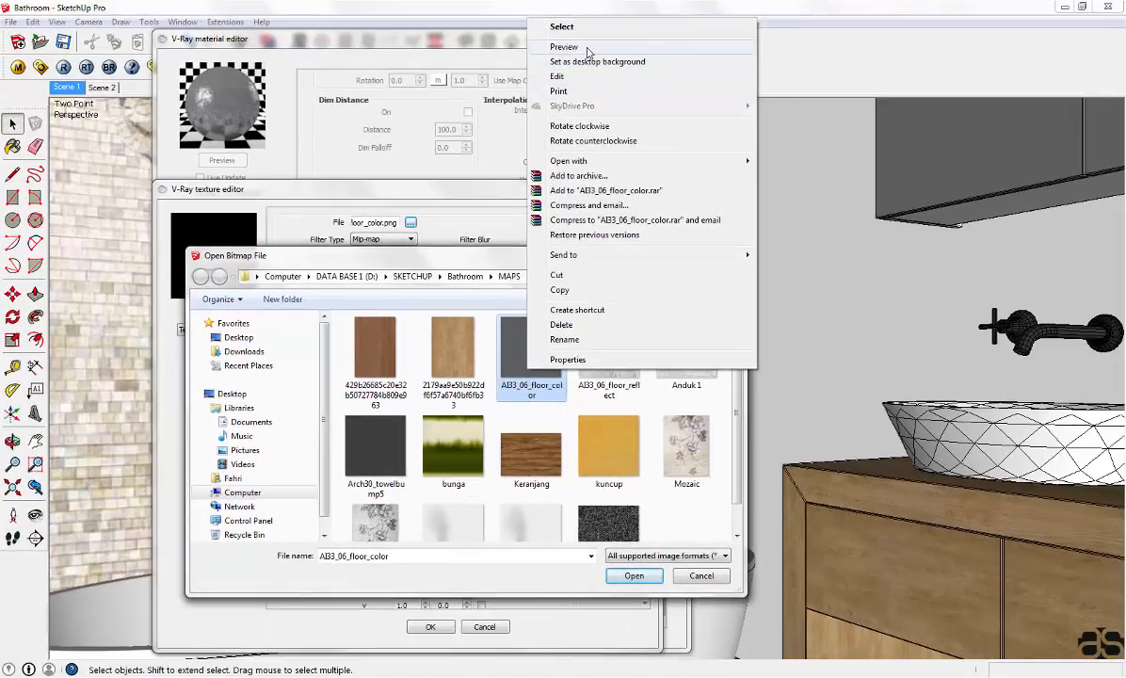
click(880, 74)
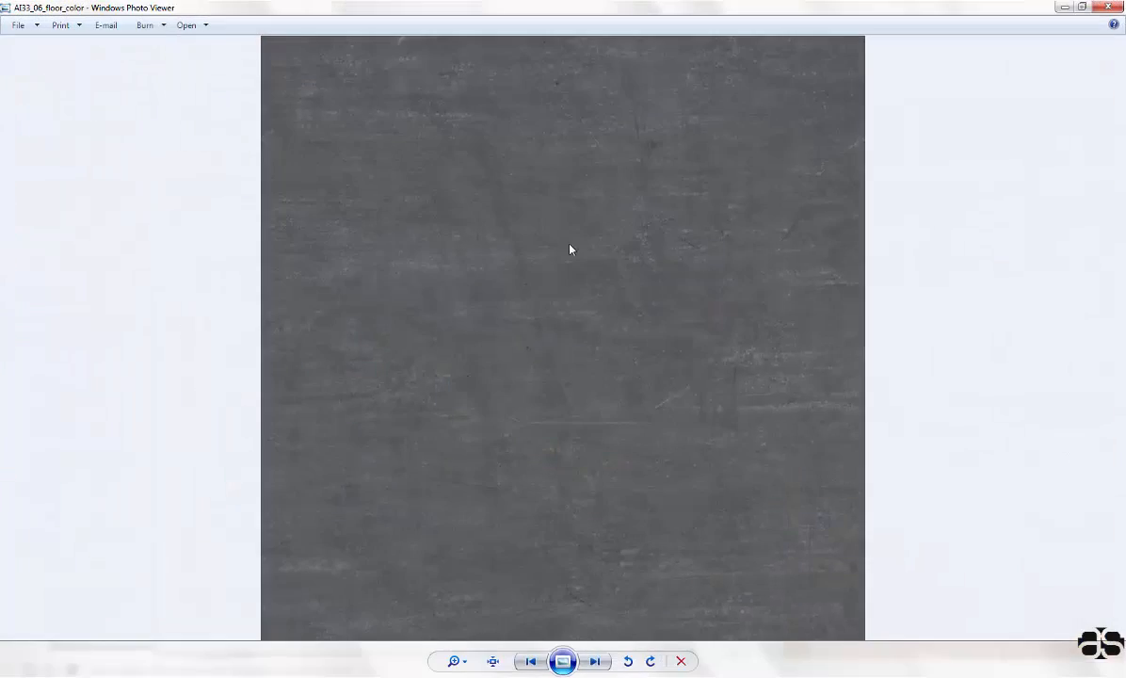
click(1108, 6)
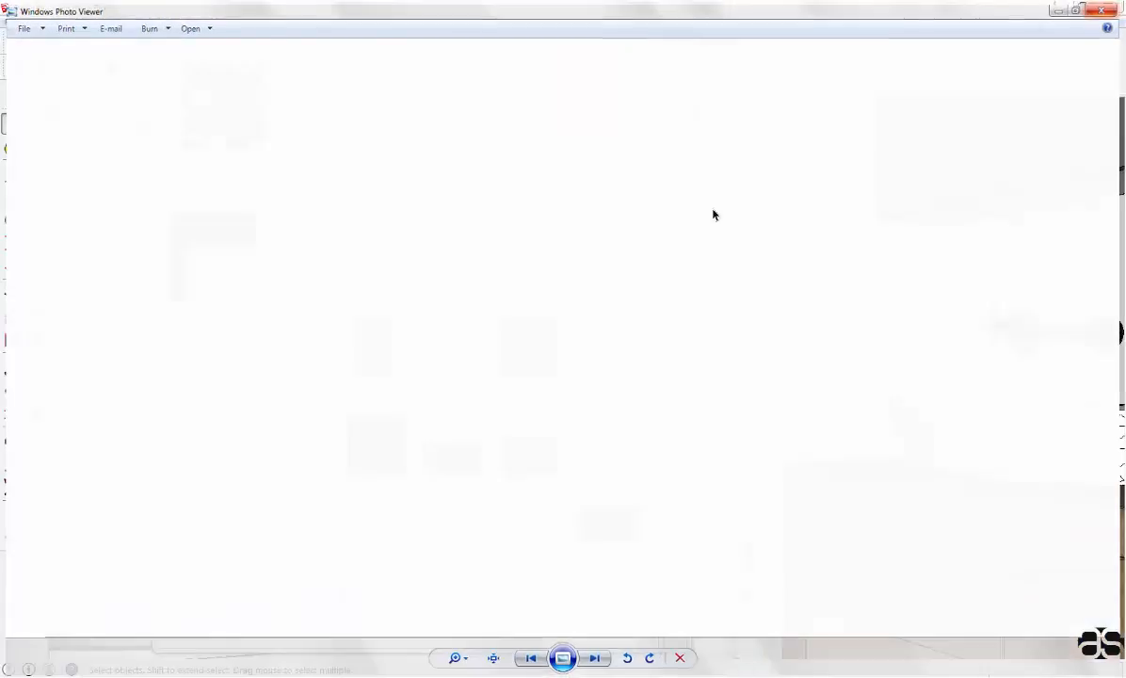
click(637, 576)
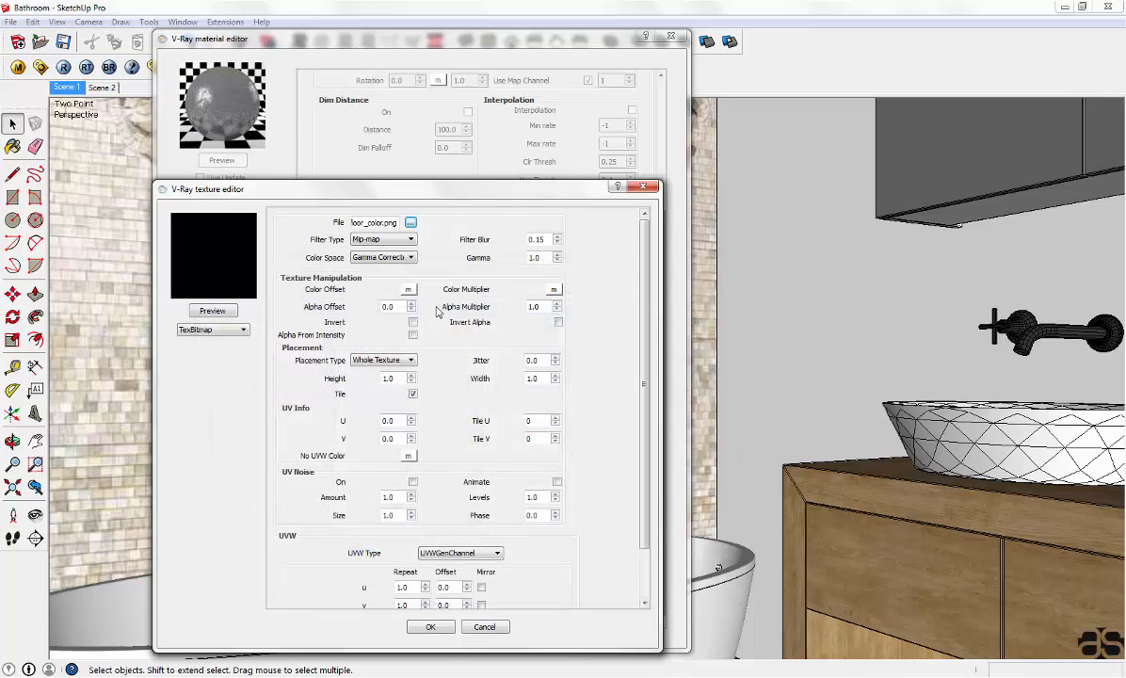
click(432, 628)
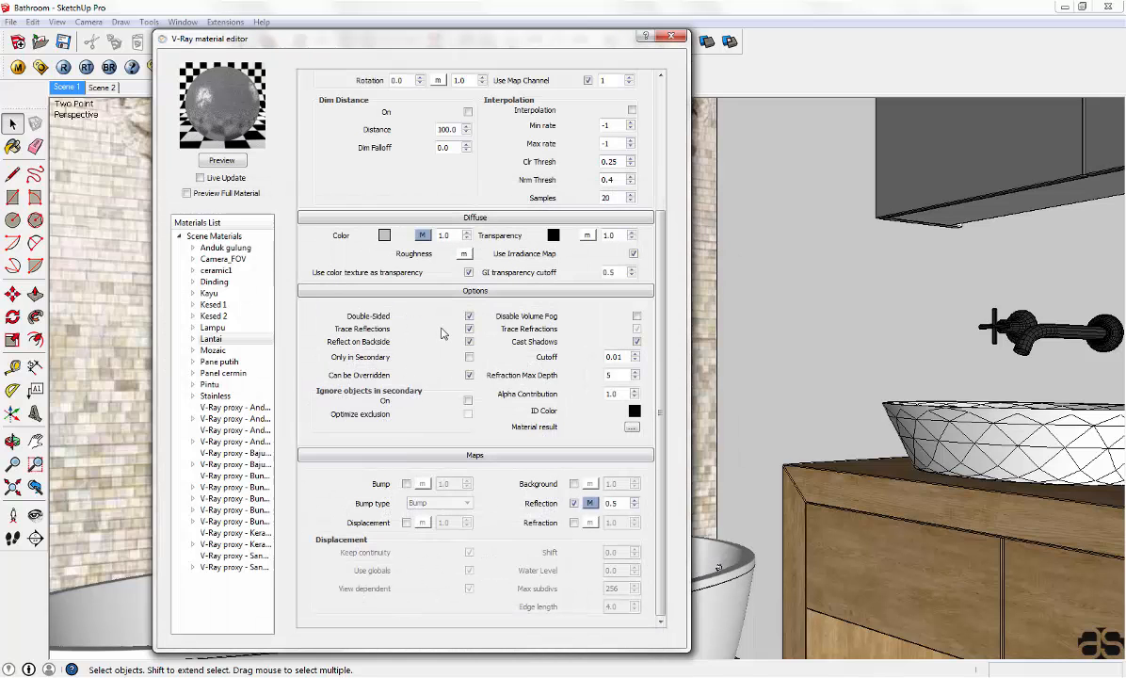
Step: Review the layer types available for the Lantai material and set its reflection map to TexBitmap
scroll(443, 334, up, 4)
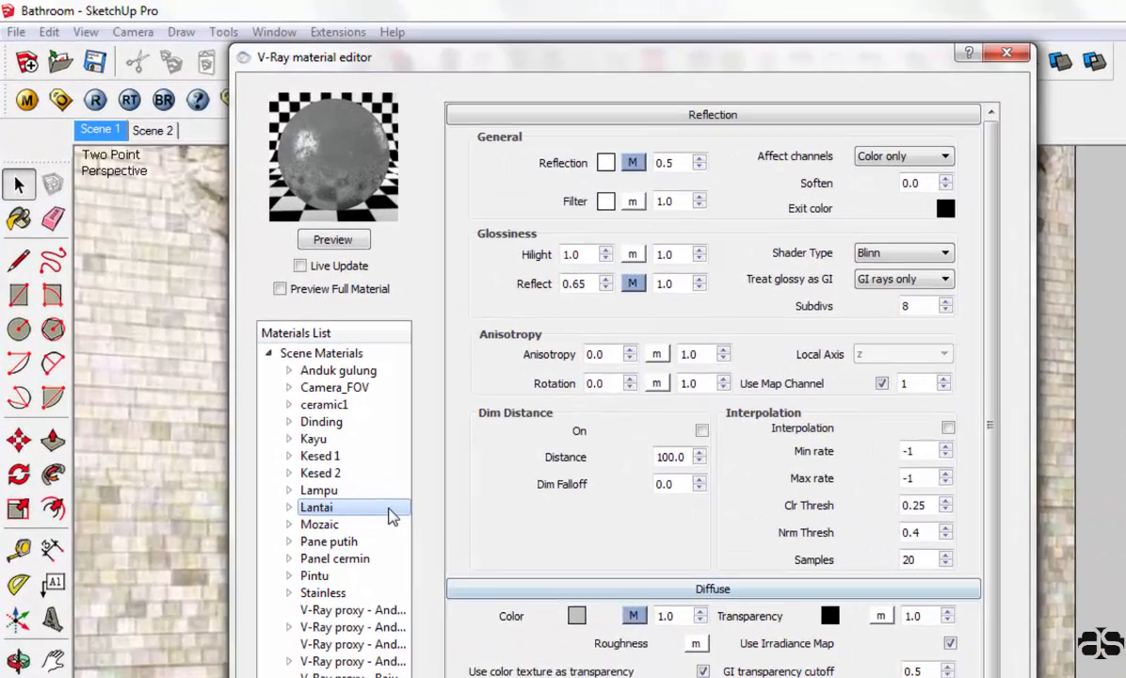
right_click(263, 340)
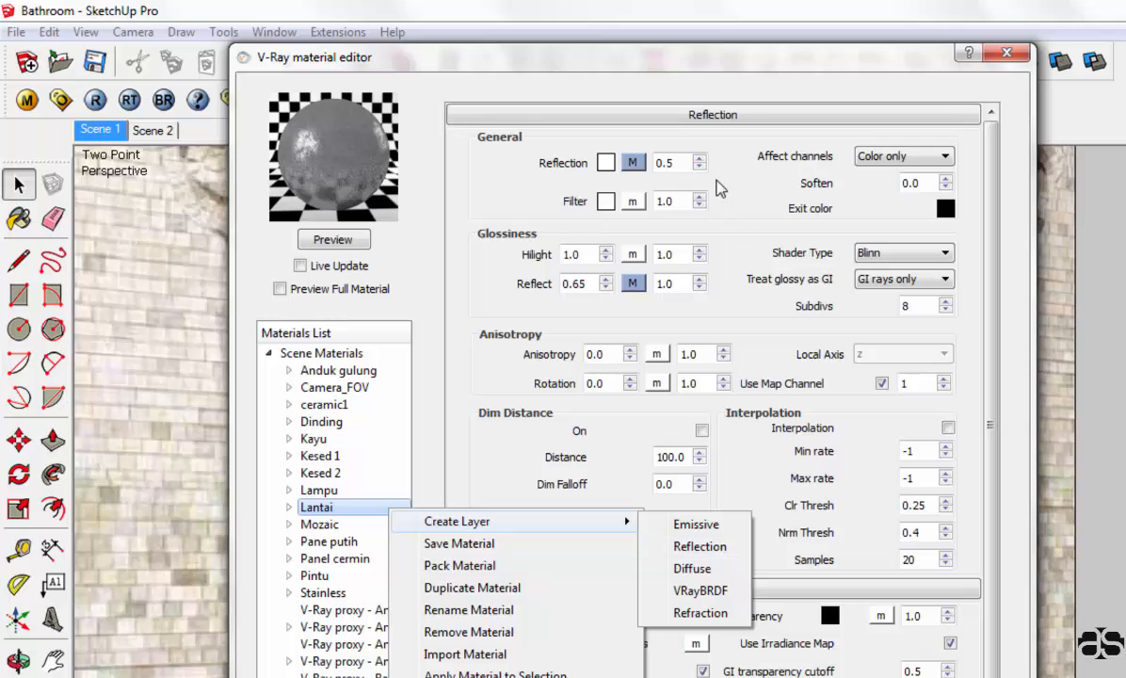
click(632, 163)
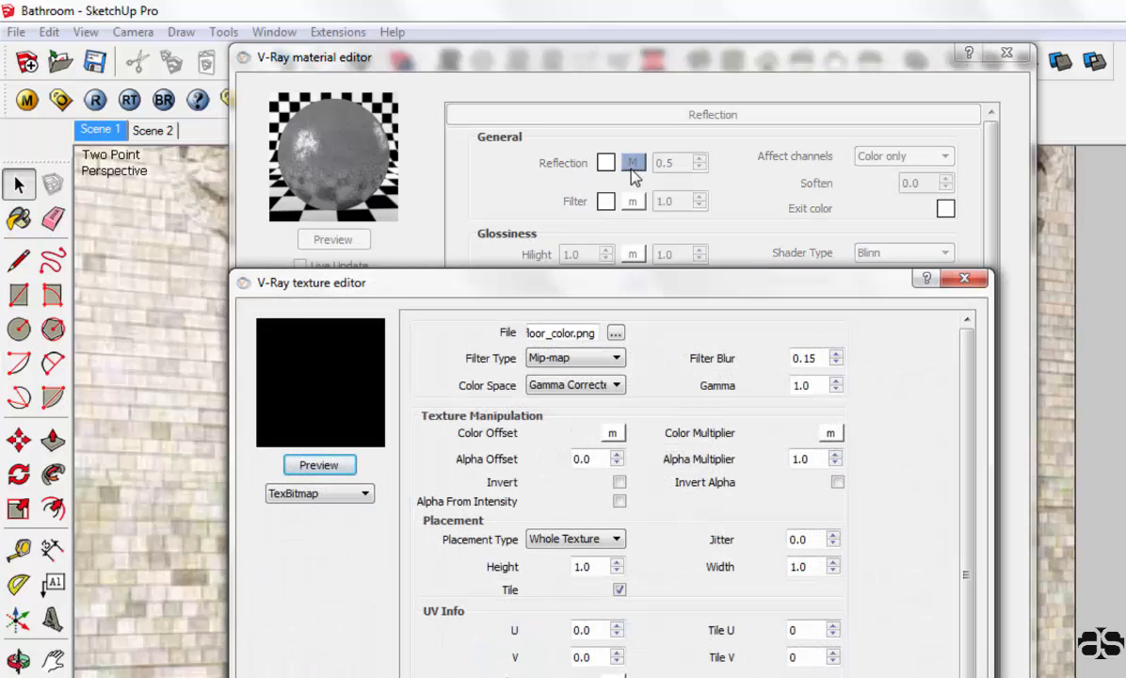
click(341, 494)
click(330, 563)
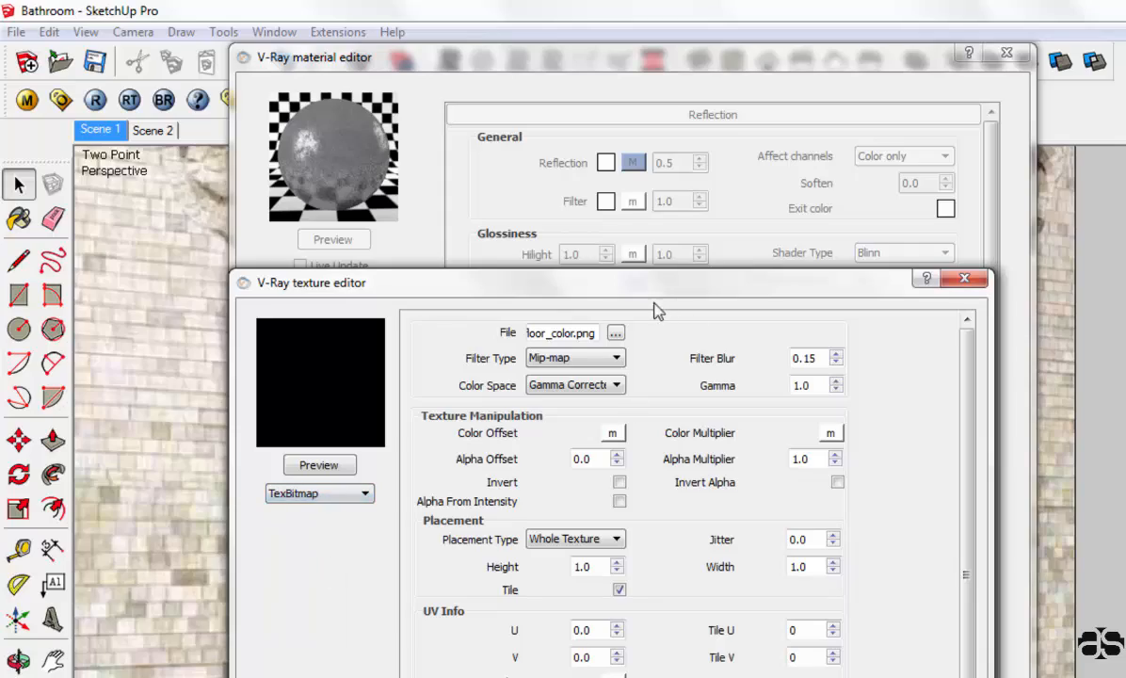
Step: Preview AI33_06_floor_color from the MAPS folder and load it as the Lantai material's reflection bitmap
click(614, 335)
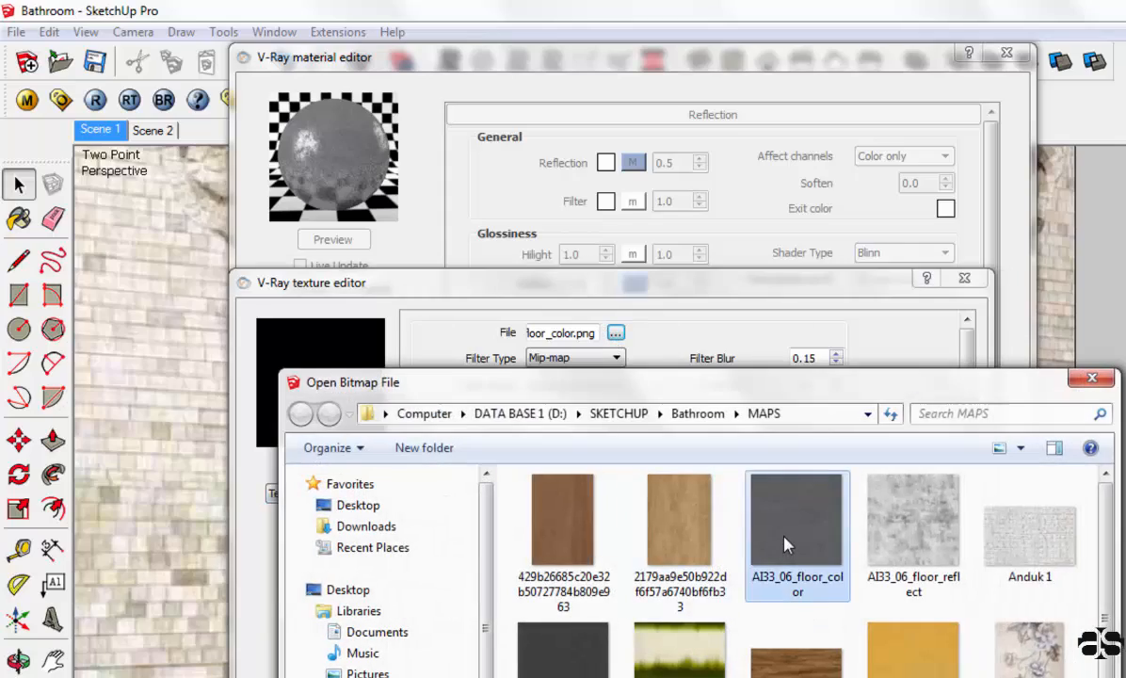
right_click(780, 539)
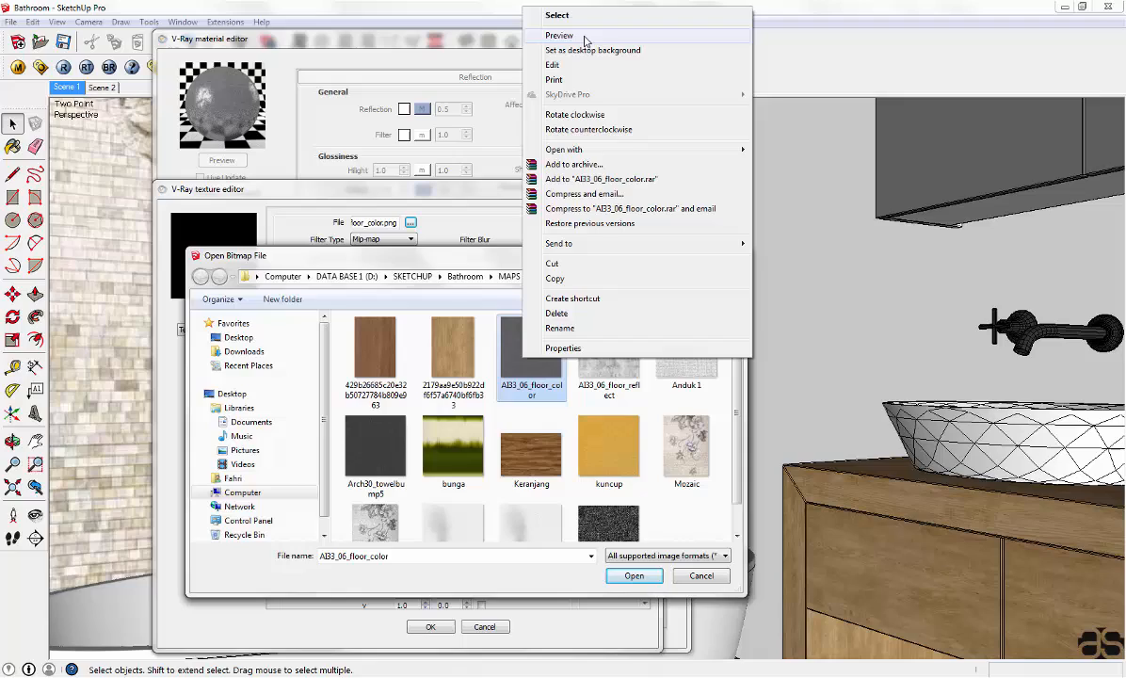
click(829, 52)
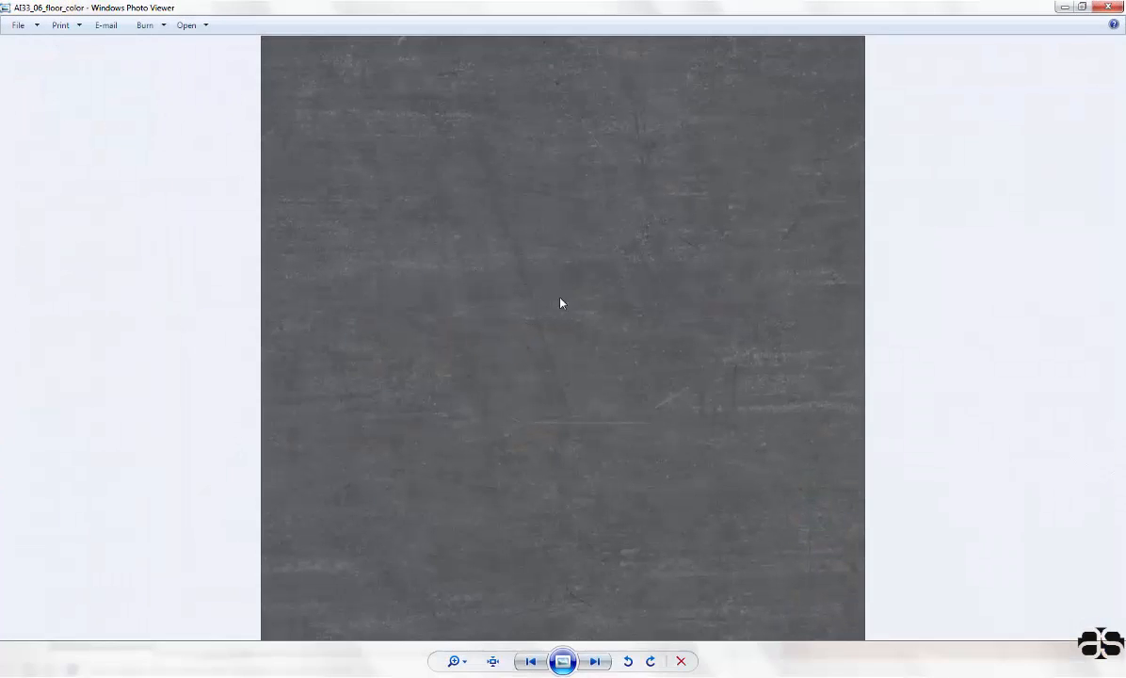
click(1110, 8)
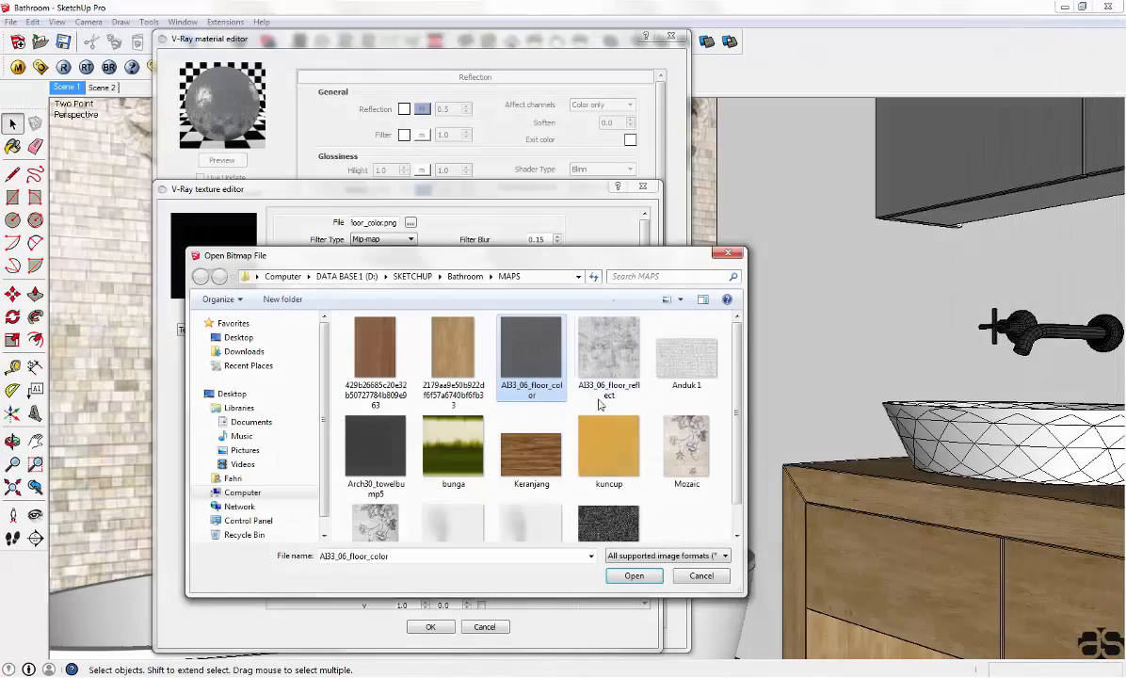
click(648, 578)
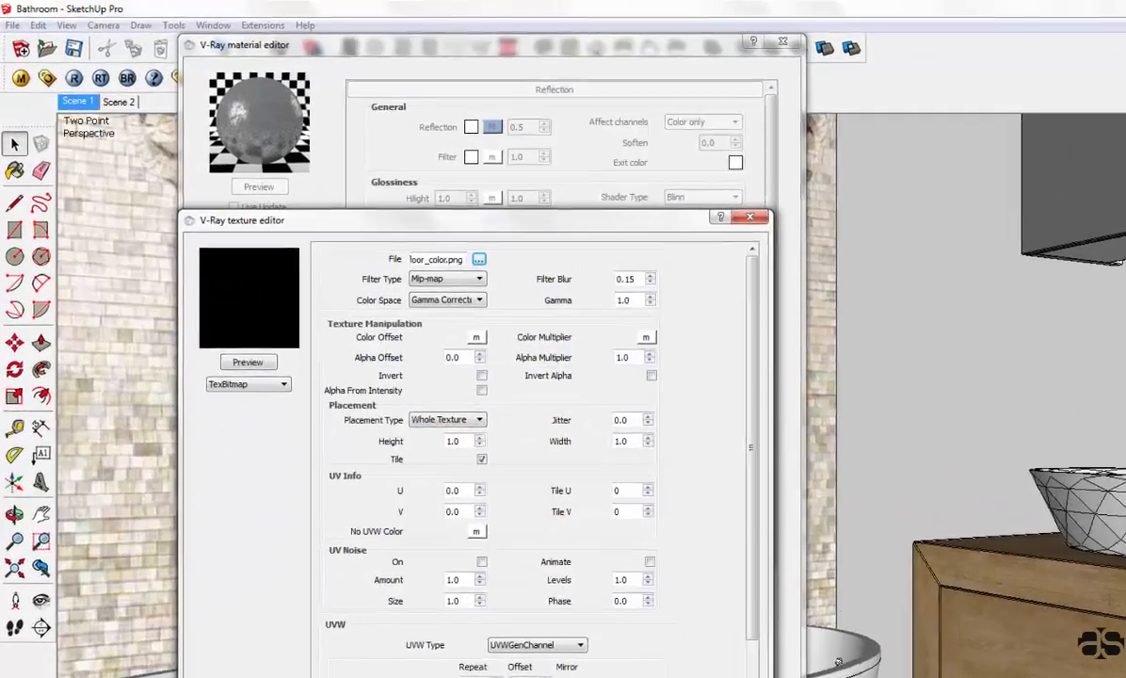
click(432, 627)
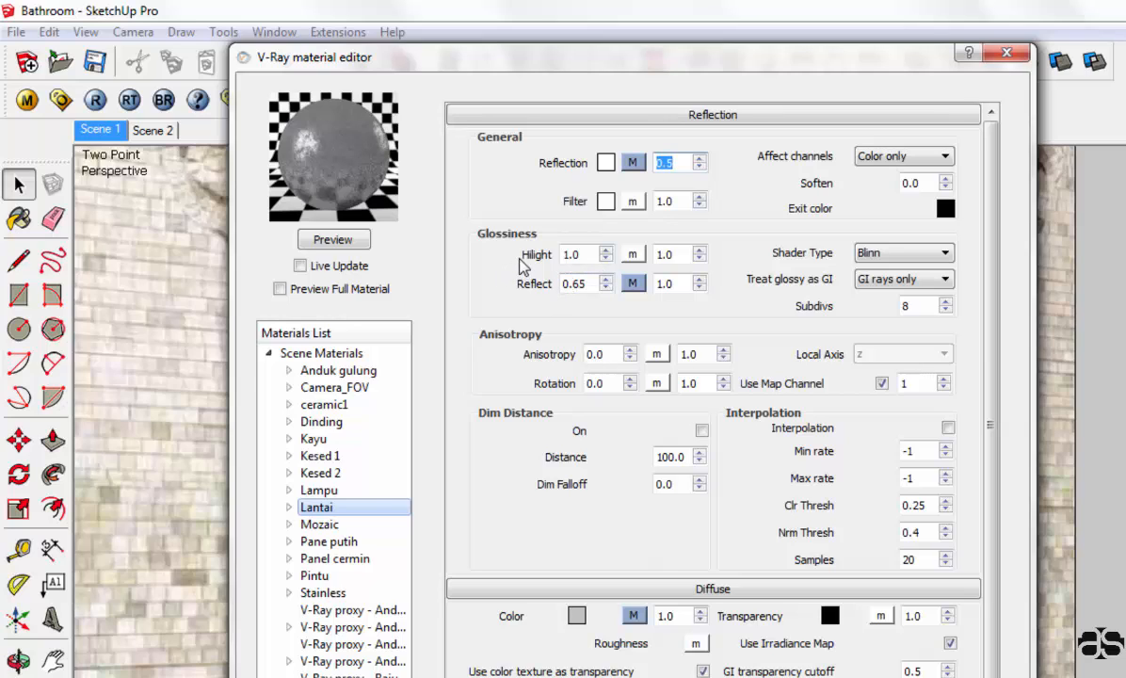
Step: Keep the Lantai material's reflect glossiness at 0.65 and set its shader type to Blinn
drag(589, 286, 553, 299)
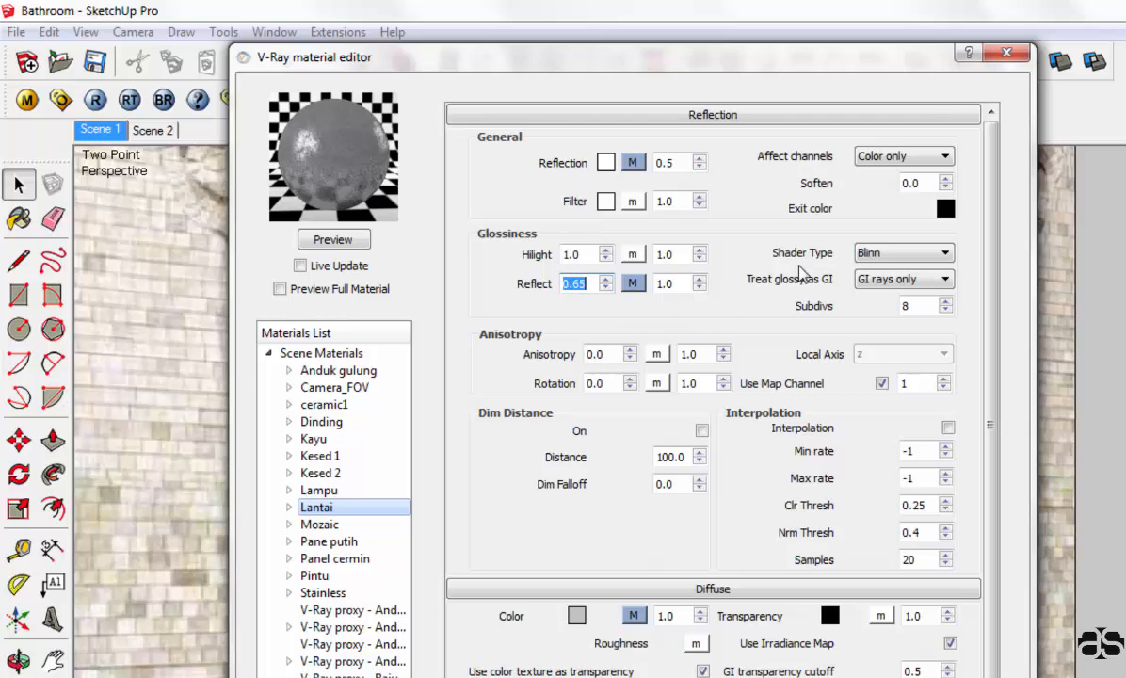
click(895, 252)
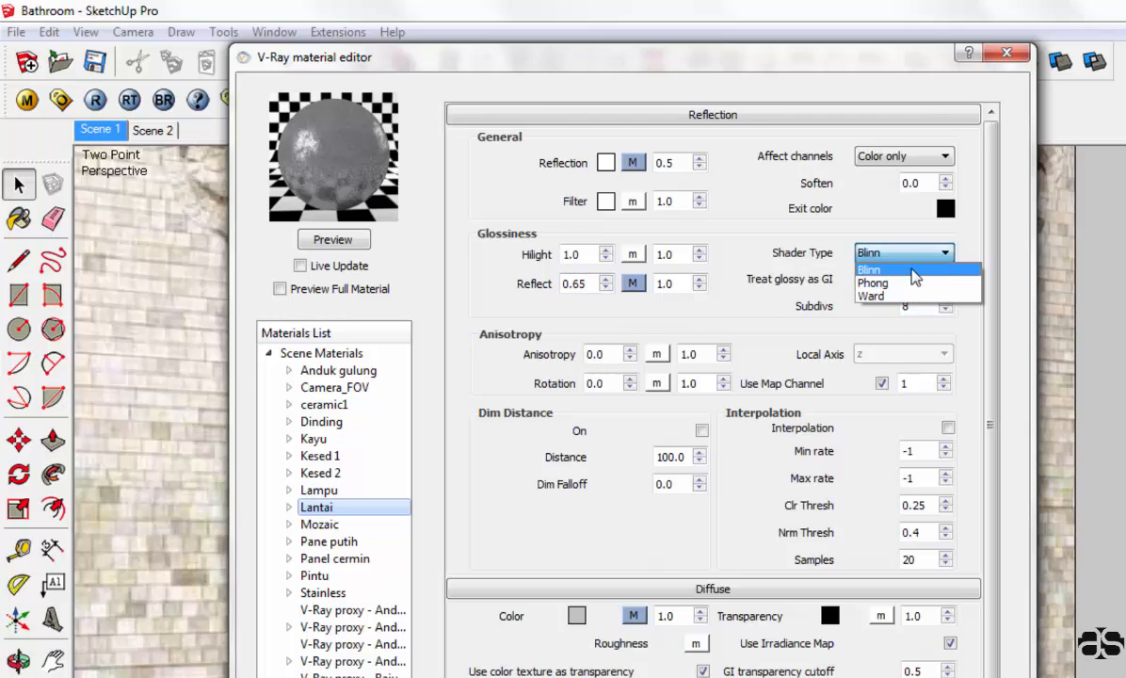
click(905, 266)
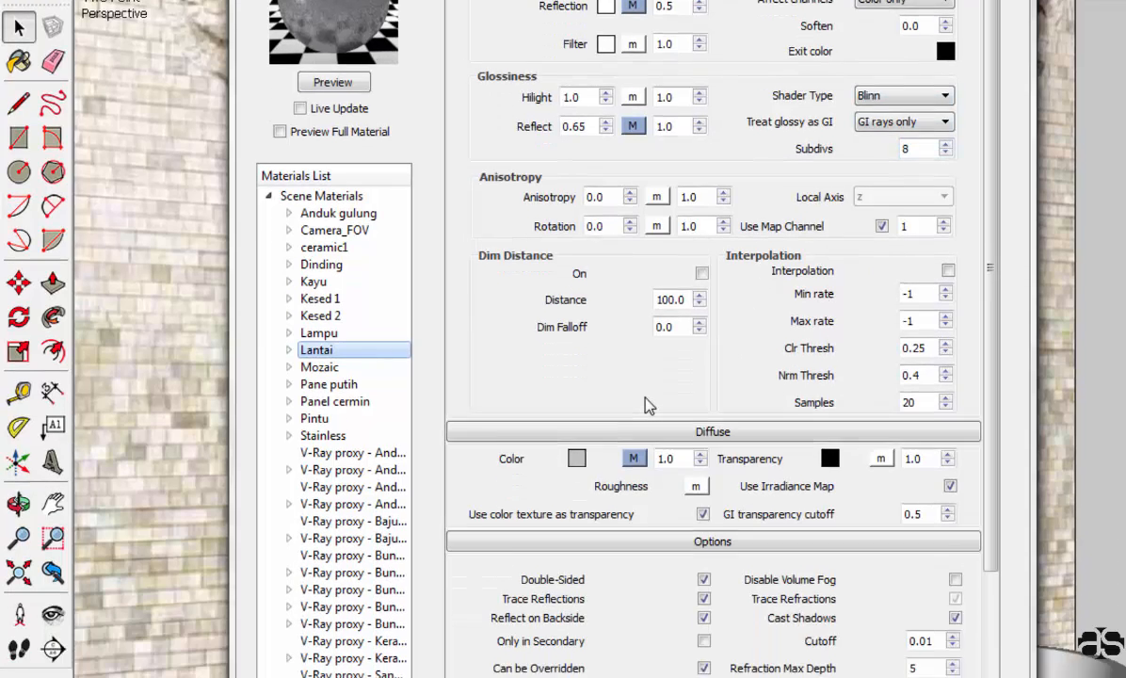
Step: Open the reflection texture in the Lantai material's Maps section and set its type to TexBitmap
scroll(664, 518, down, 5)
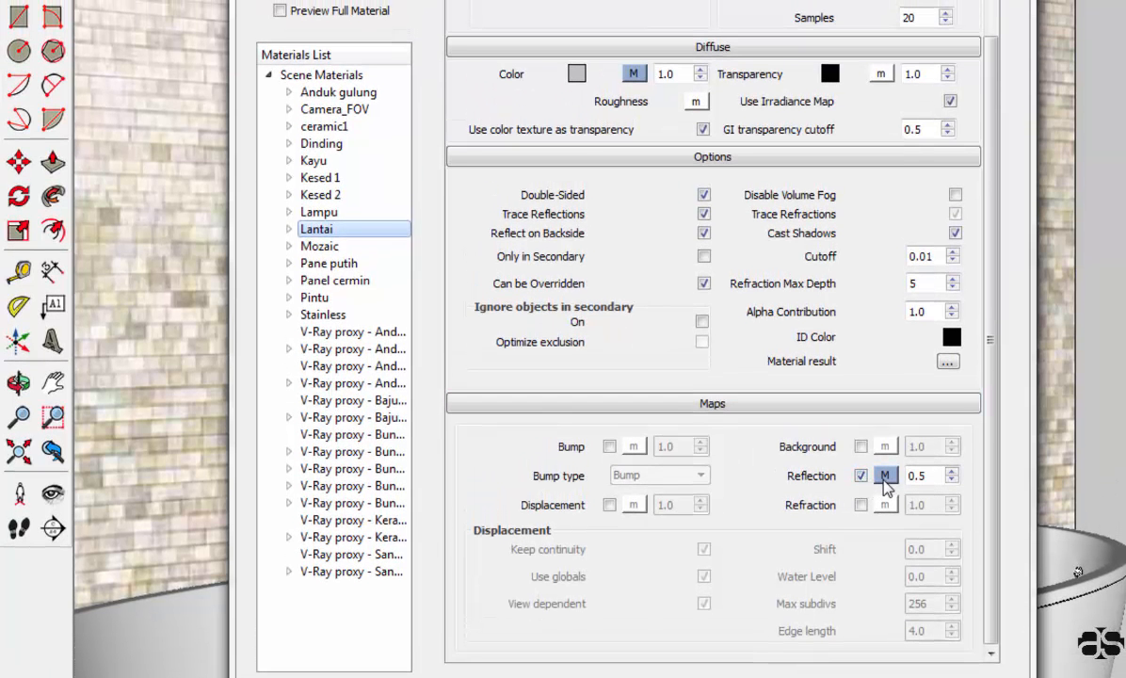
click(886, 478)
click(350, 215)
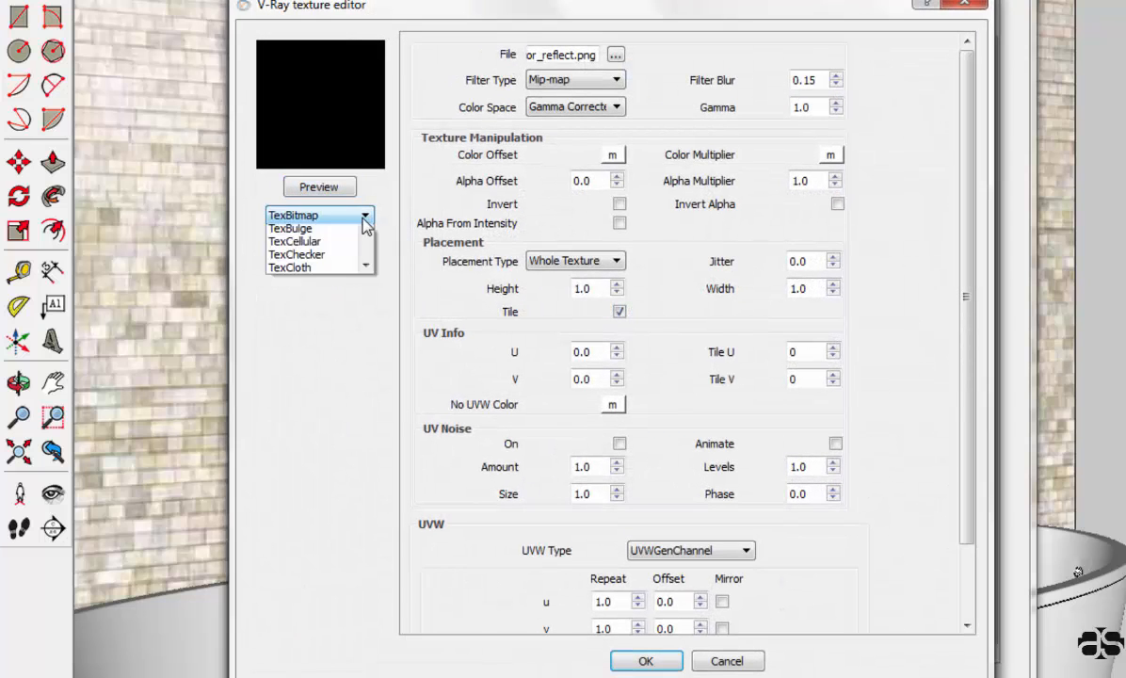
click(335, 284)
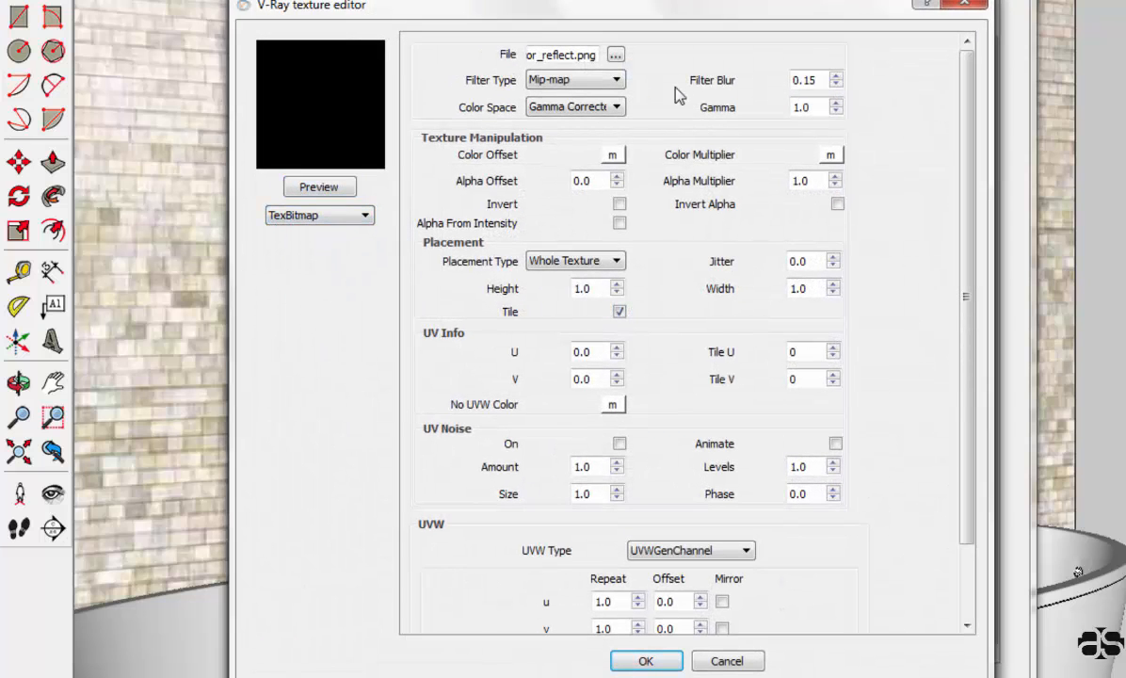
Step: Preview AI33_06_floor_reflect from the MAPS folder and load it as the bitmap for Lantai's Maps reflection texture
click(616, 57)
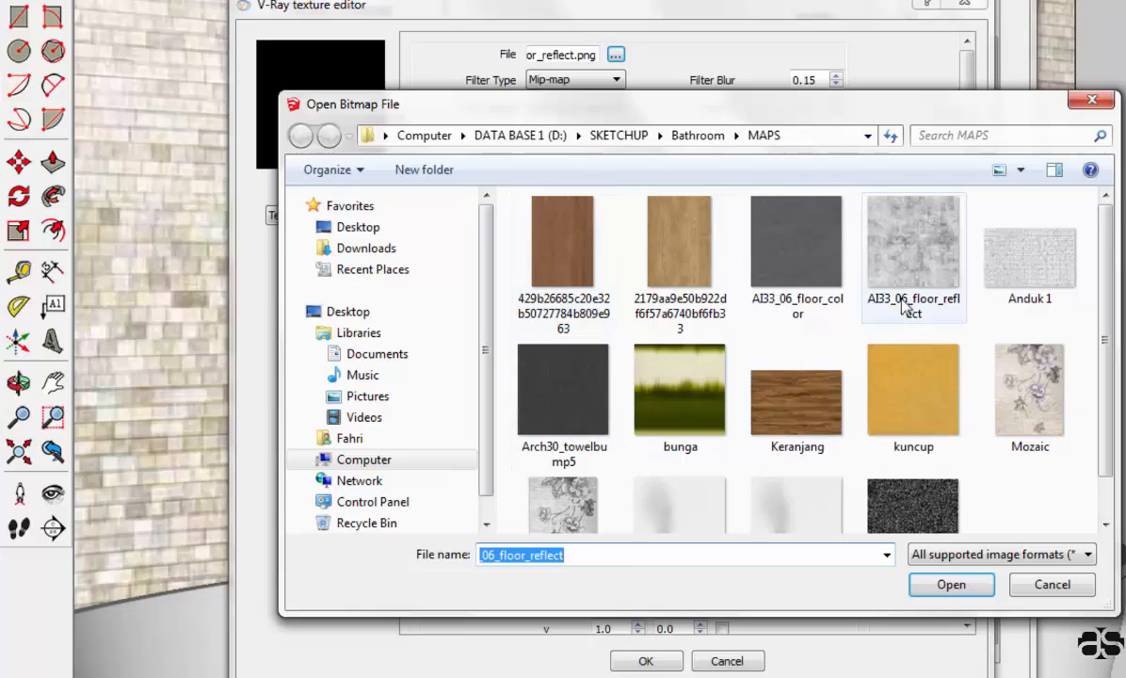
click(914, 278)
right_click(912, 273)
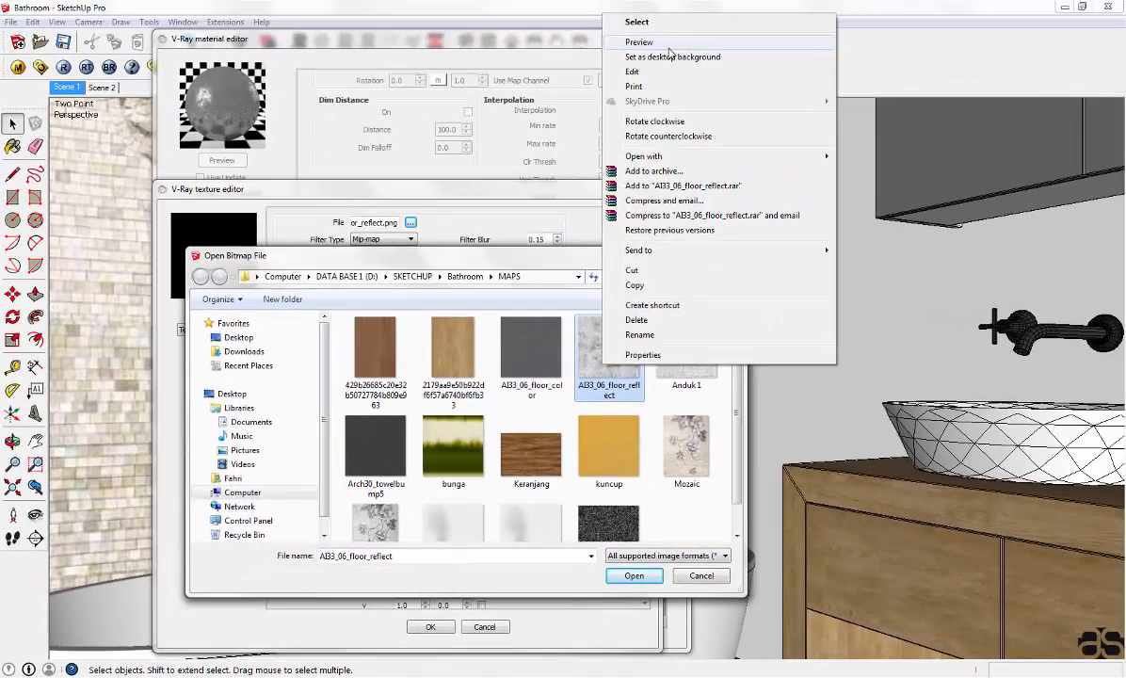
click(661, 44)
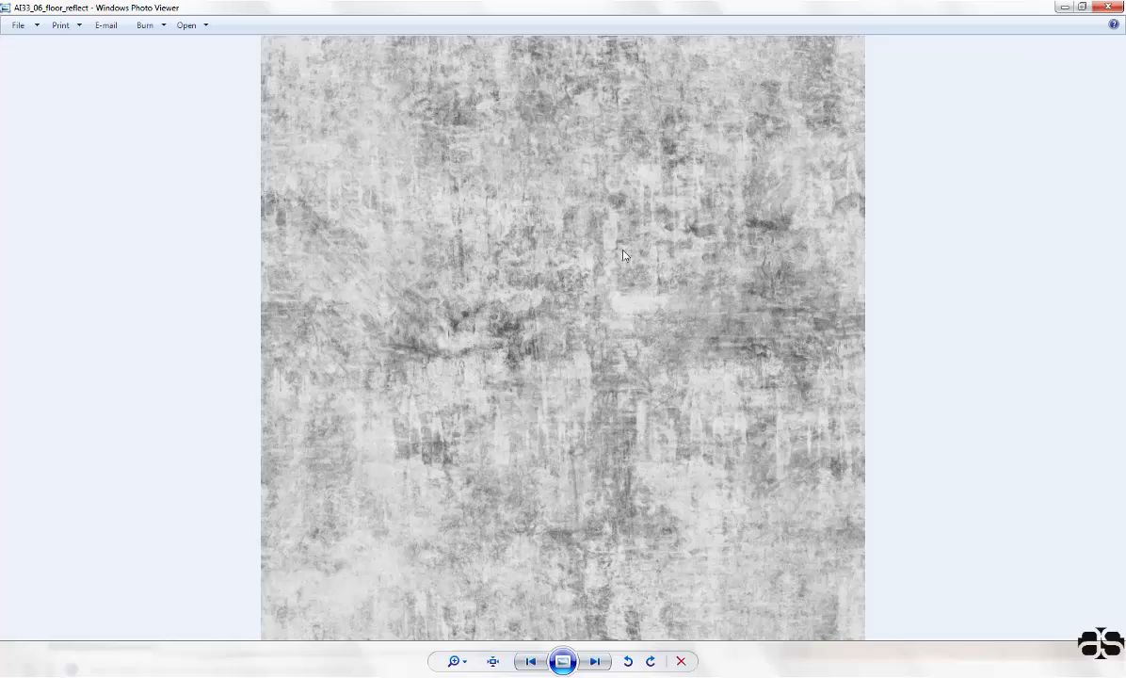
click(1099, 14)
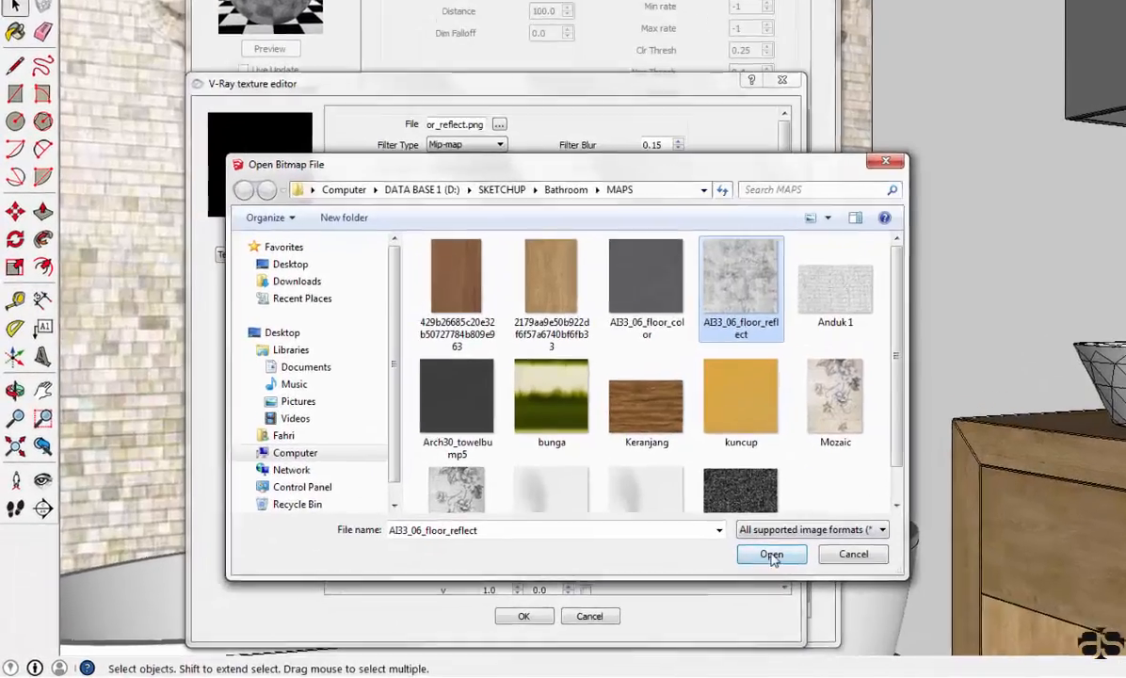
click(638, 574)
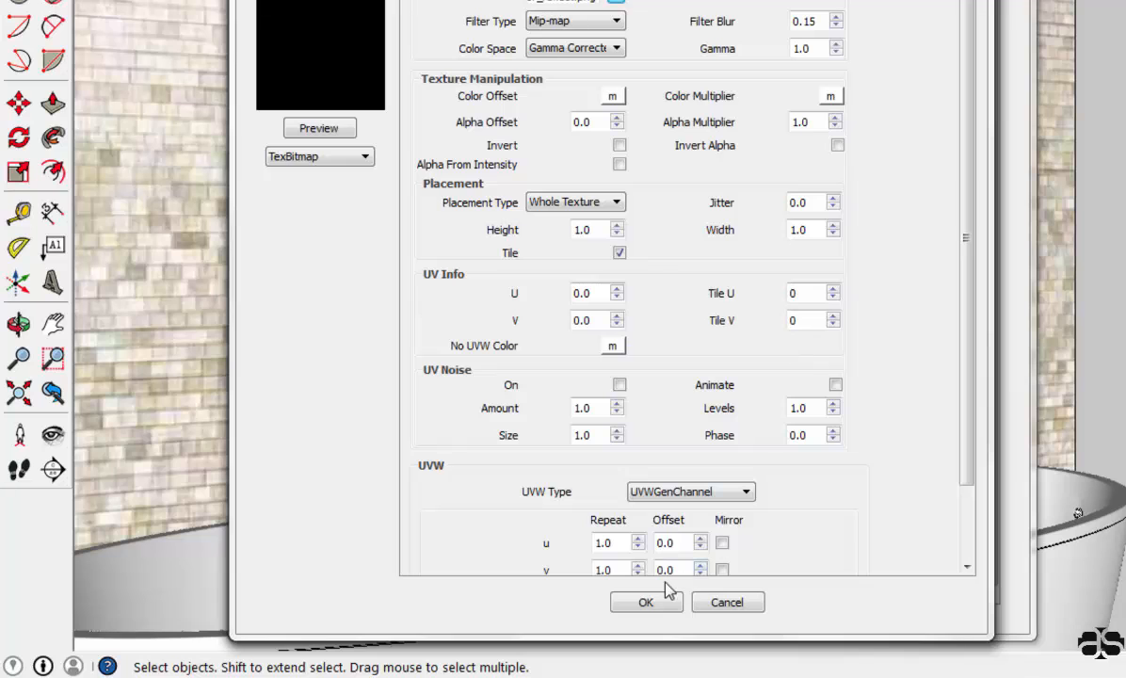
click(646, 603)
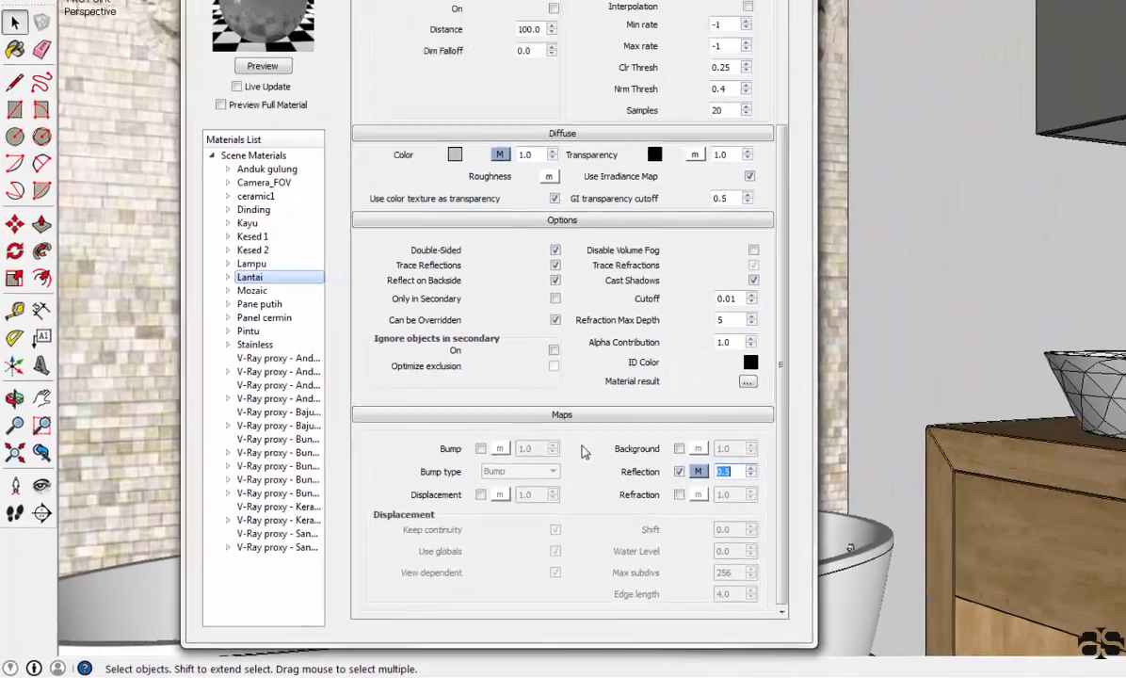
Step: Select the Kayu material and set its diffuse color map to TexBitmap
click(805, 412)
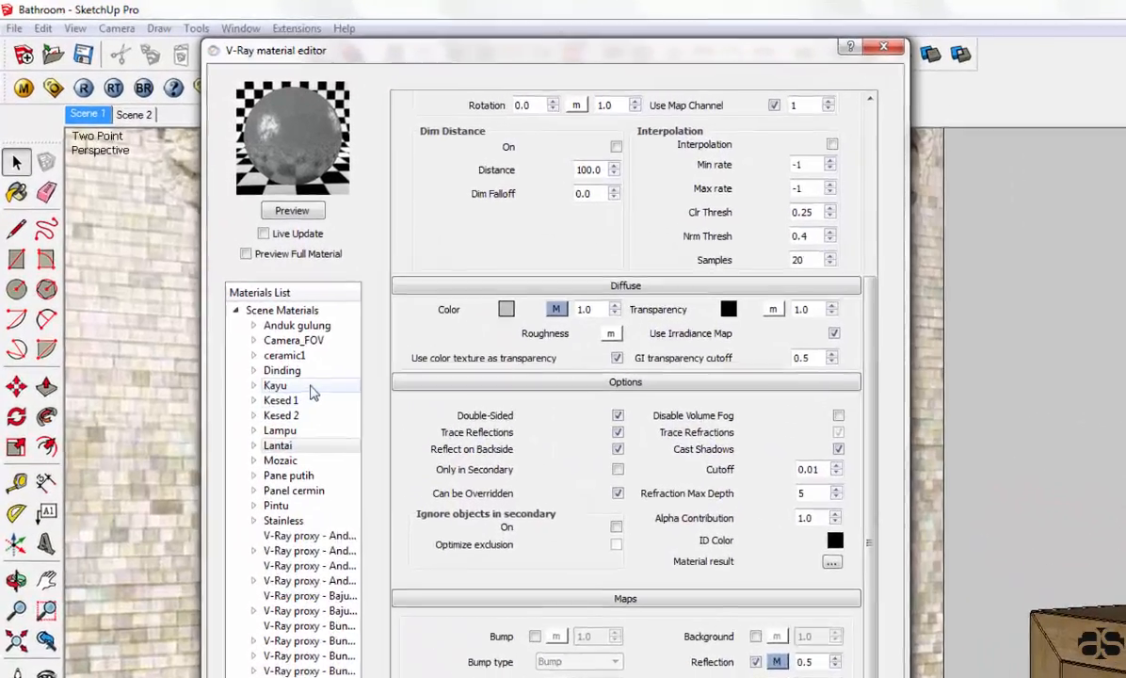
right_click(249, 313)
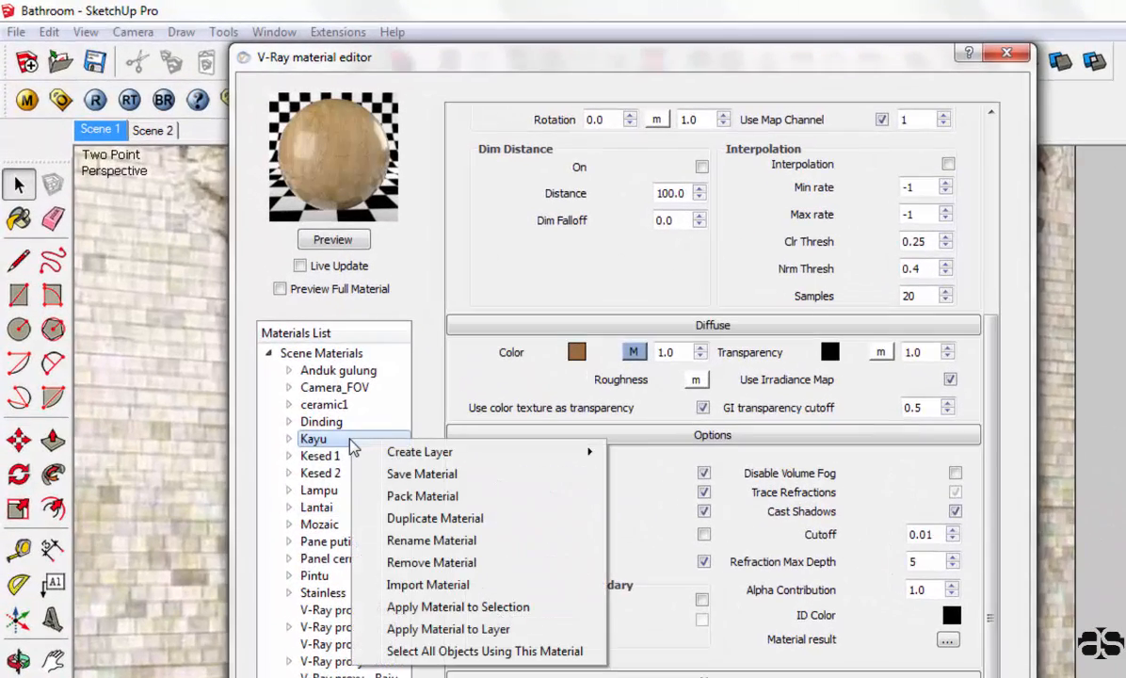
click(340, 439)
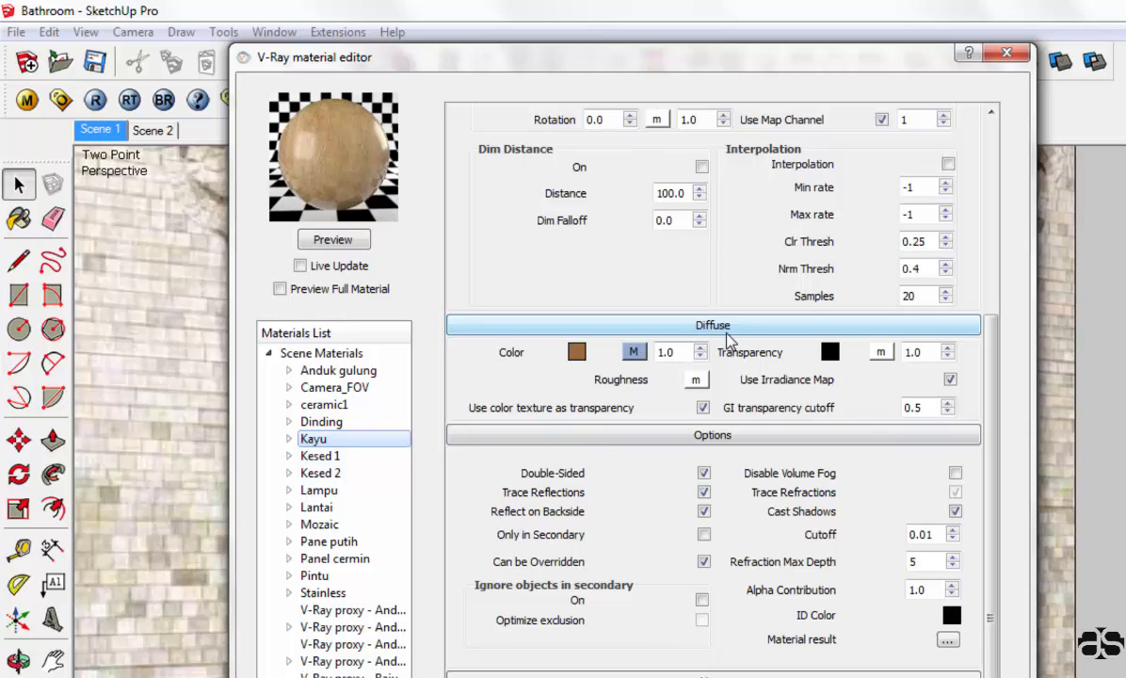
click(633, 351)
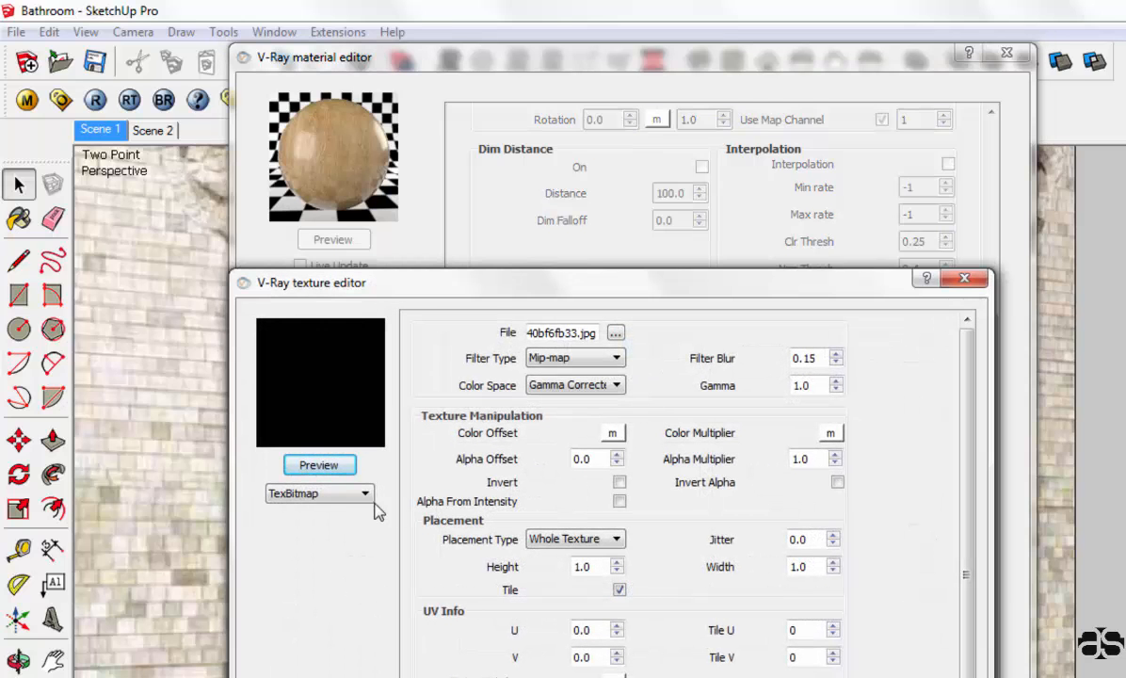
click(368, 495)
click(329, 568)
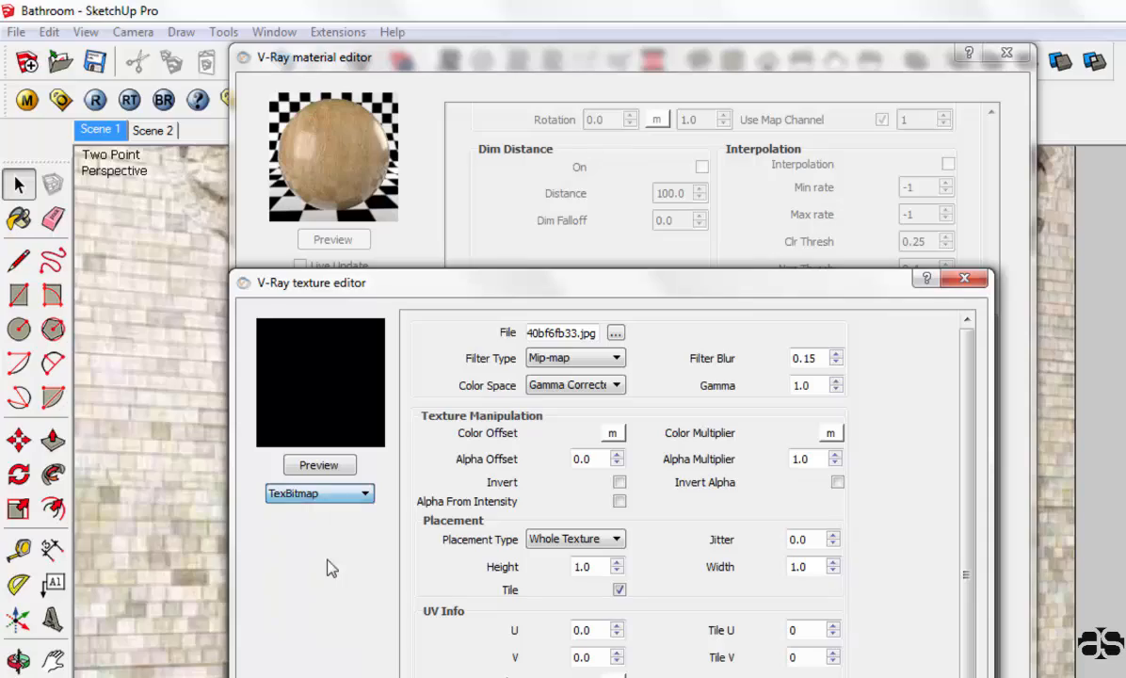
Step: Preview the light wood image 2179aa9e50b922df6f57a6740bf6fb33 from the MAPS folder and load it as Kayu's diffuse bitmap
click(616, 334)
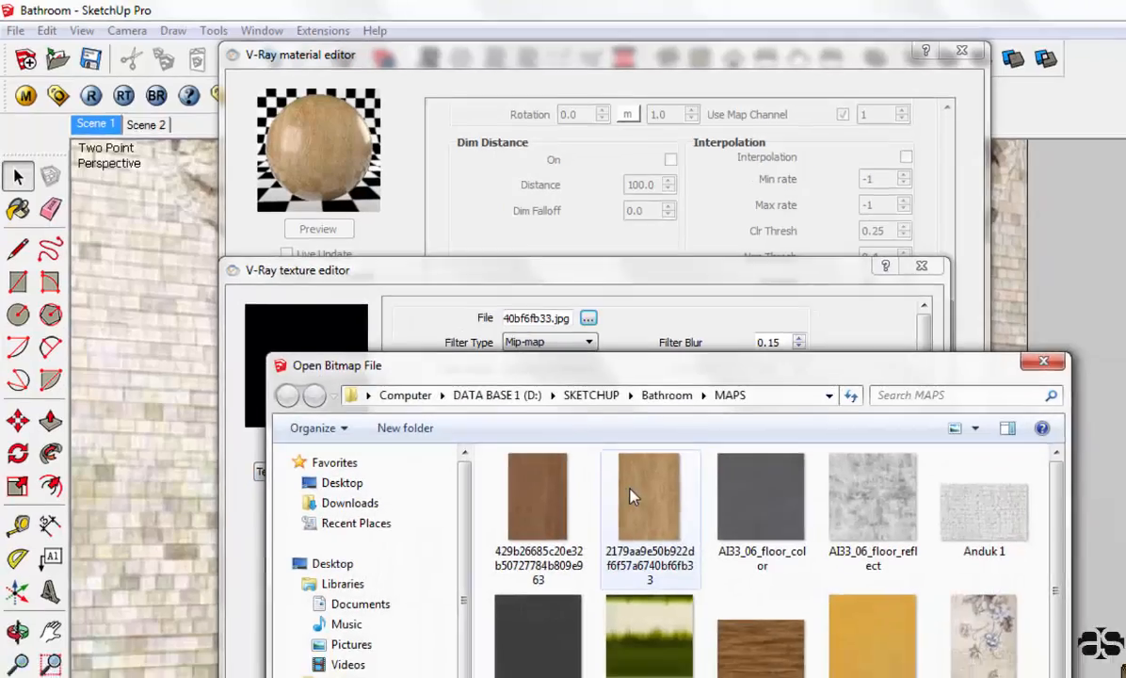
click(671, 504)
right_click(665, 493)
click(511, 358)
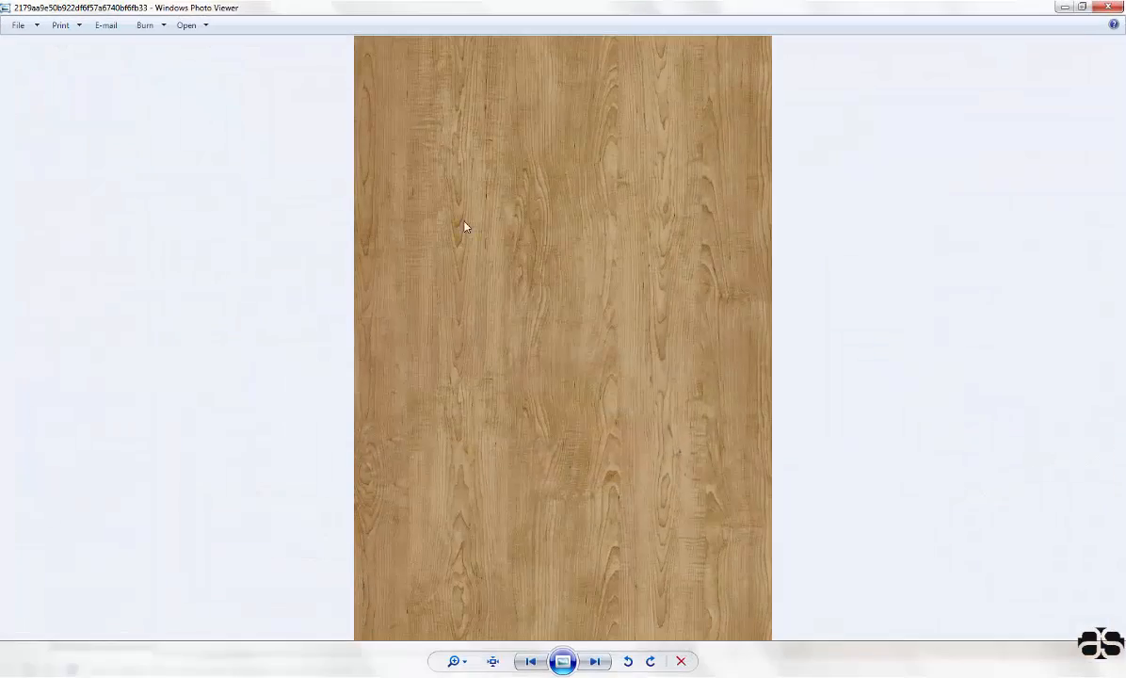
click(1108, 8)
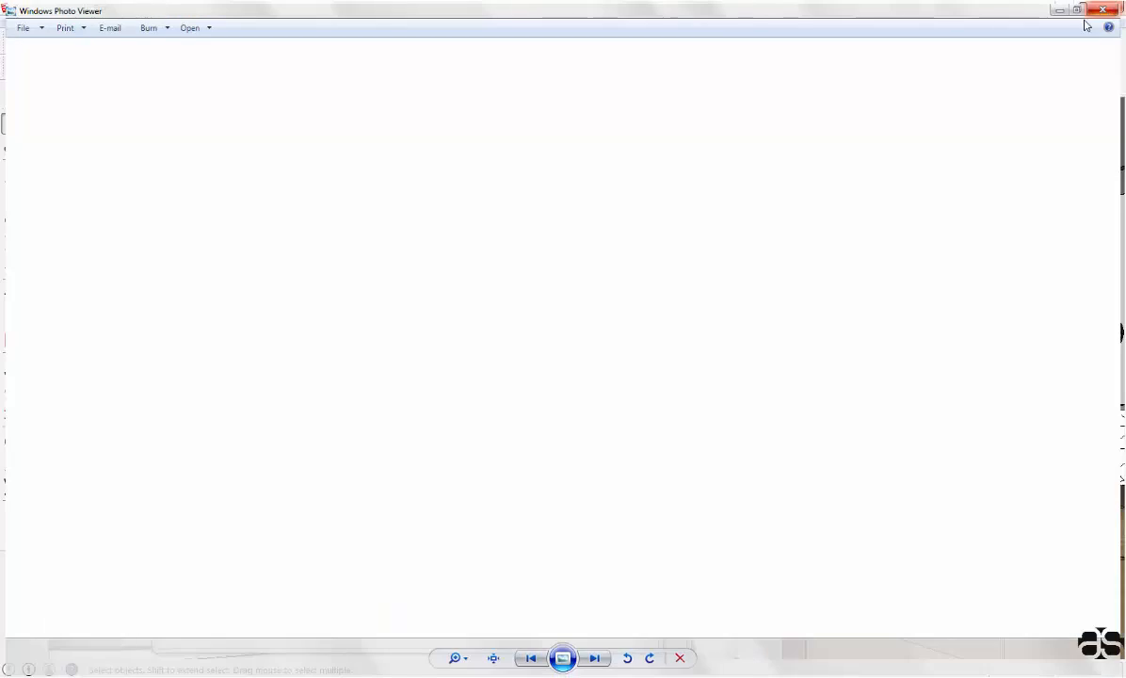
click(639, 576)
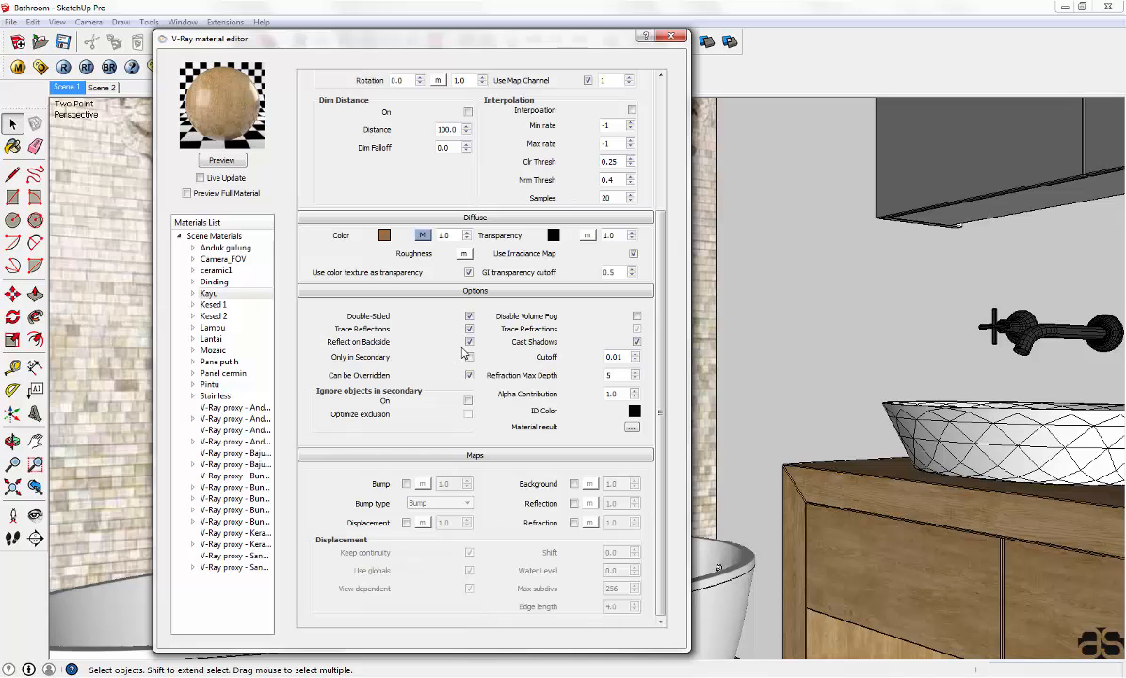
Step: Review the layer types available for the Kayu material and set its reflection map to TexFresnel
scroll(443, 321, up, 2)
scroll(453, 311, up, 3)
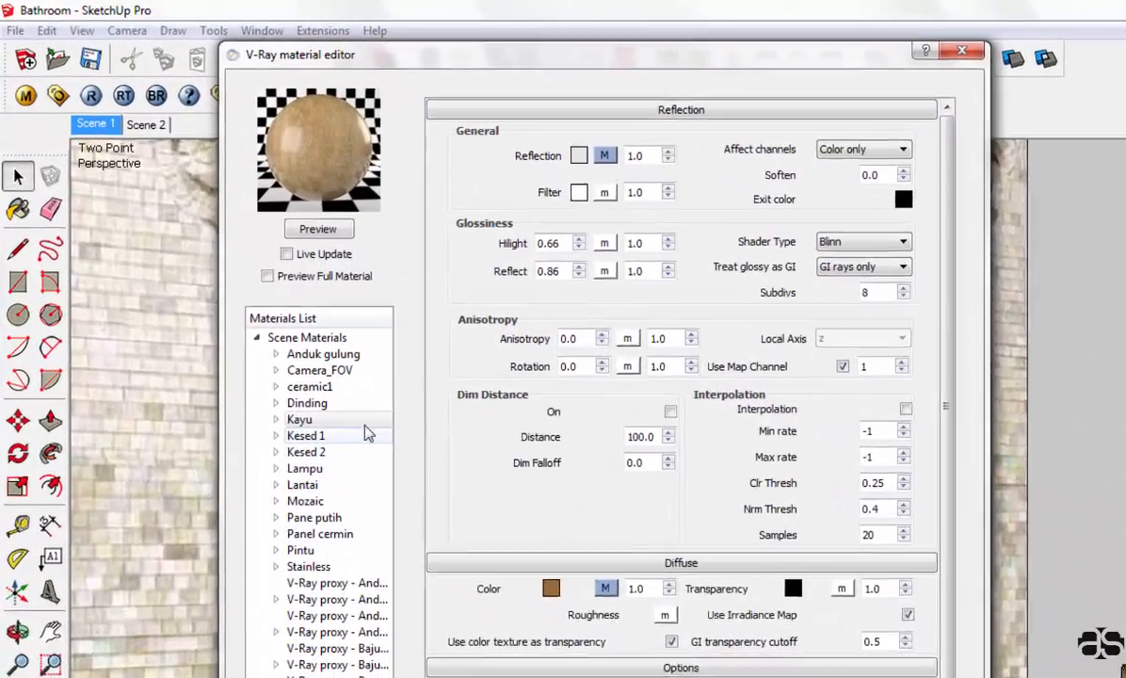
right_click(253, 293)
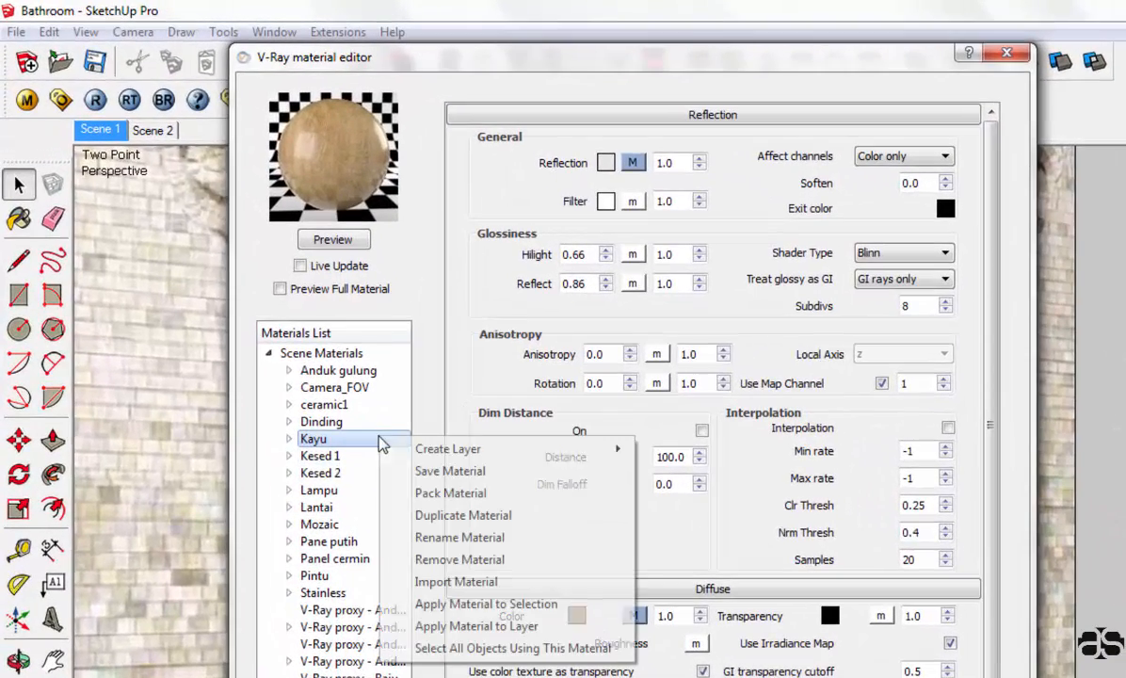
mouse_move(491, 455)
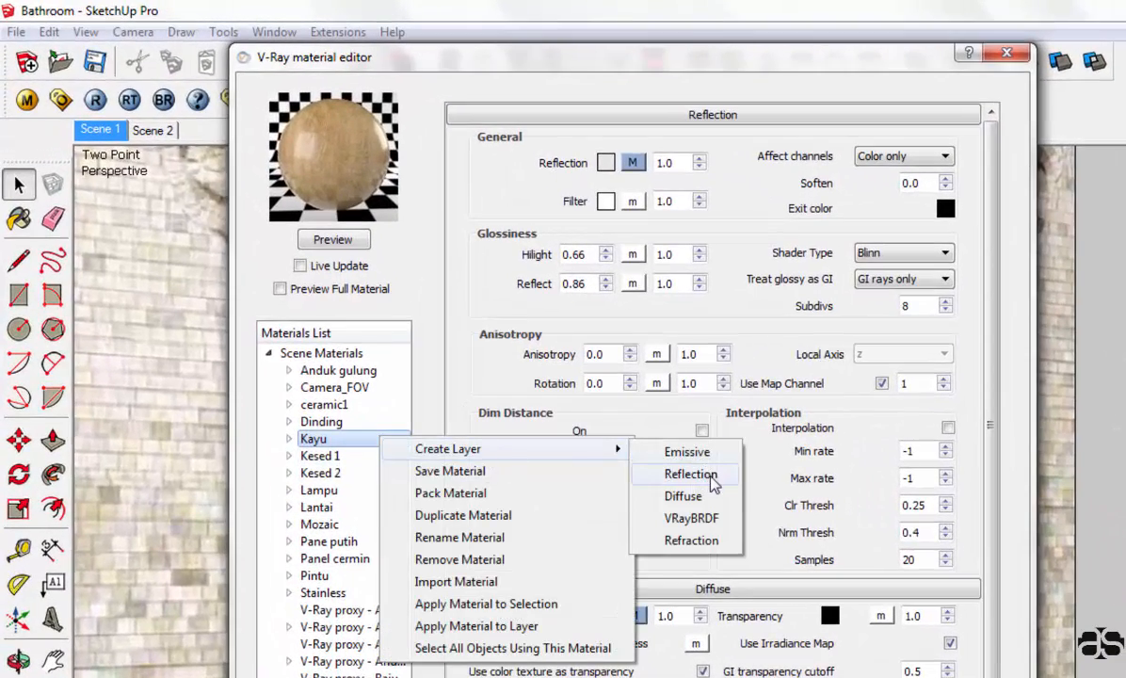
click(697, 476)
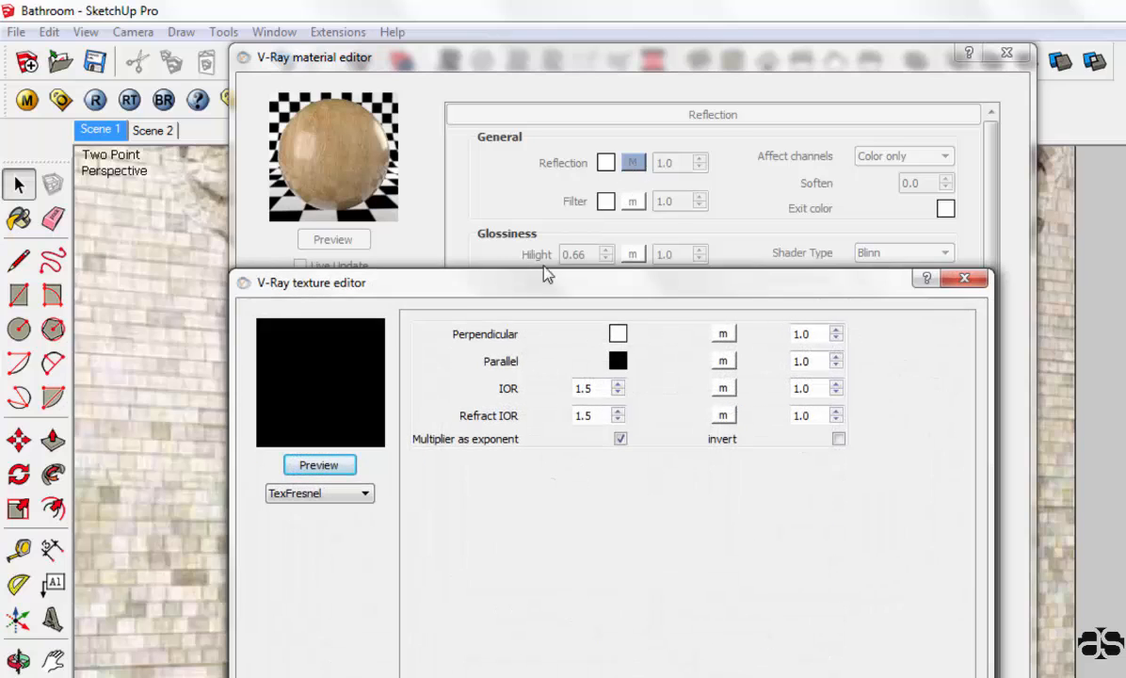
click(362, 493)
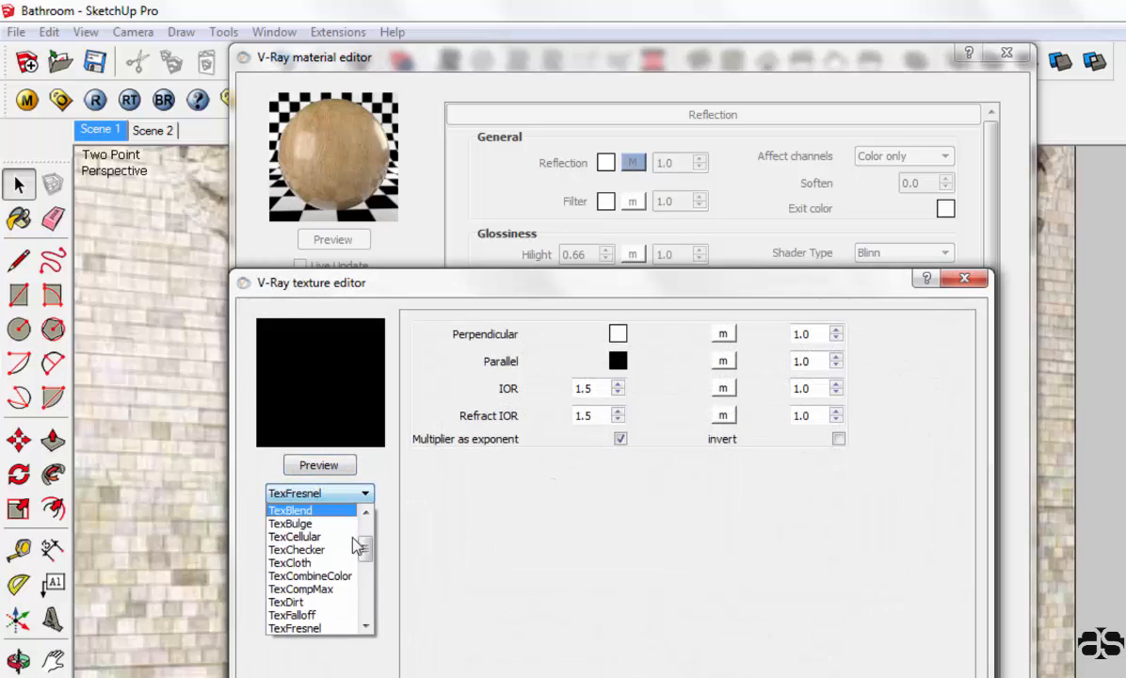
click(333, 628)
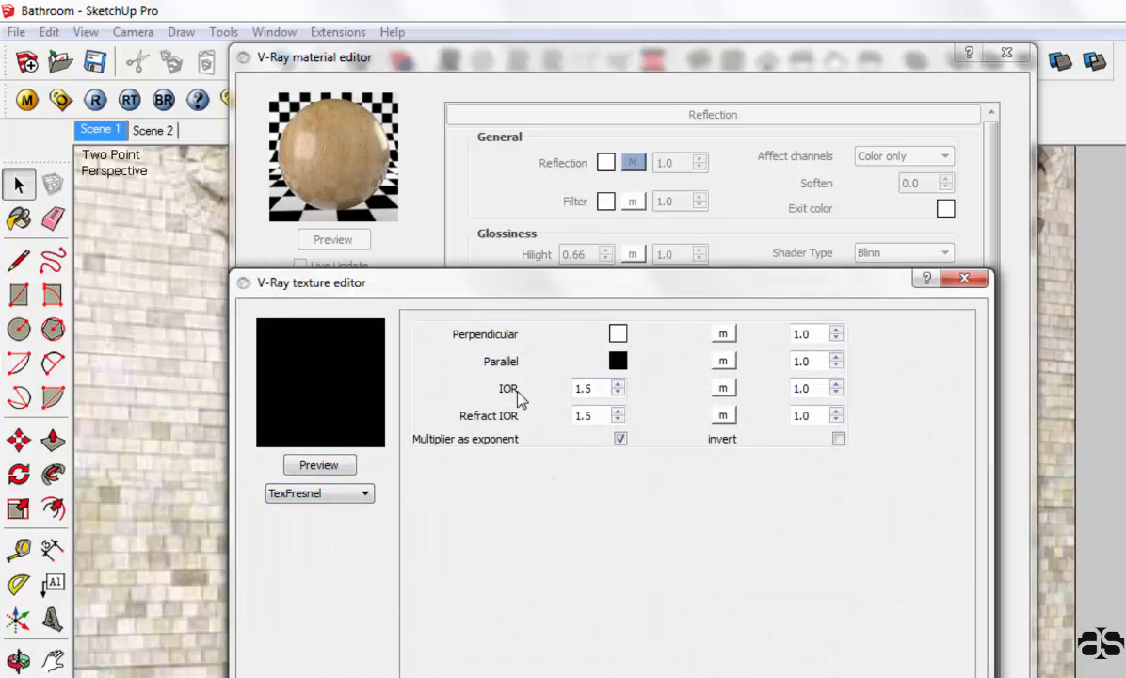
Step: Set the IOR and Refract IOR of Kayu's Fresnel reflection map to 1.5 each
double_click(598, 391)
double_click(597, 417)
key(Return)
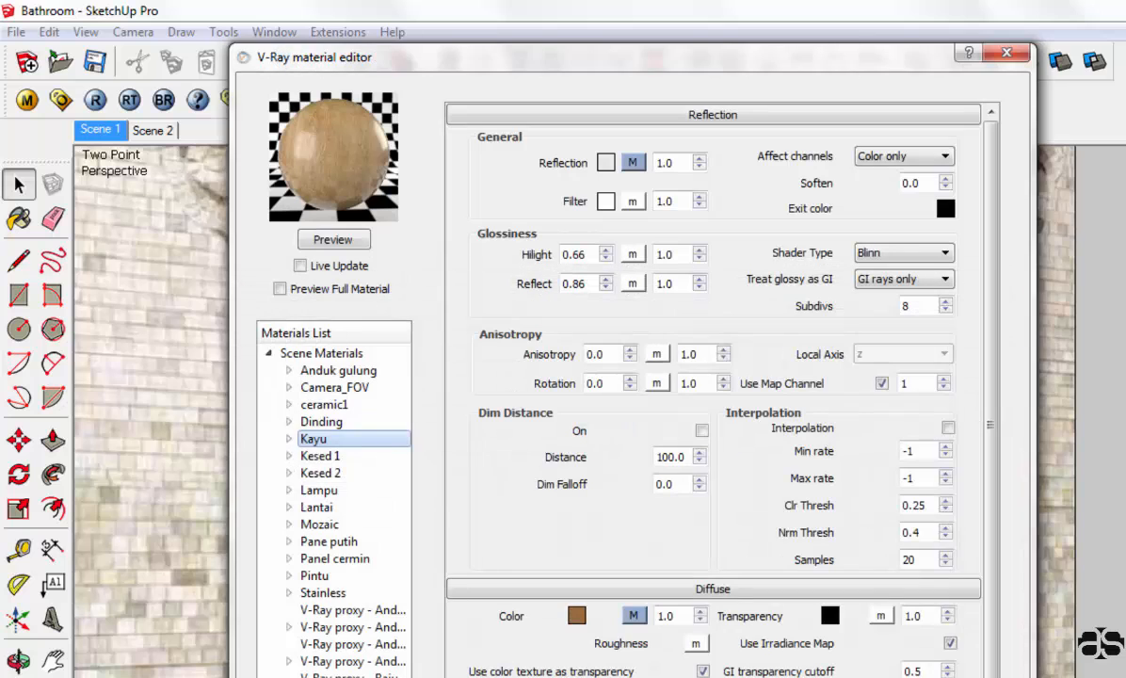
Step: Set the Kayu material's reflection color to a light grey with red, green and blue at 230 each
click(607, 164)
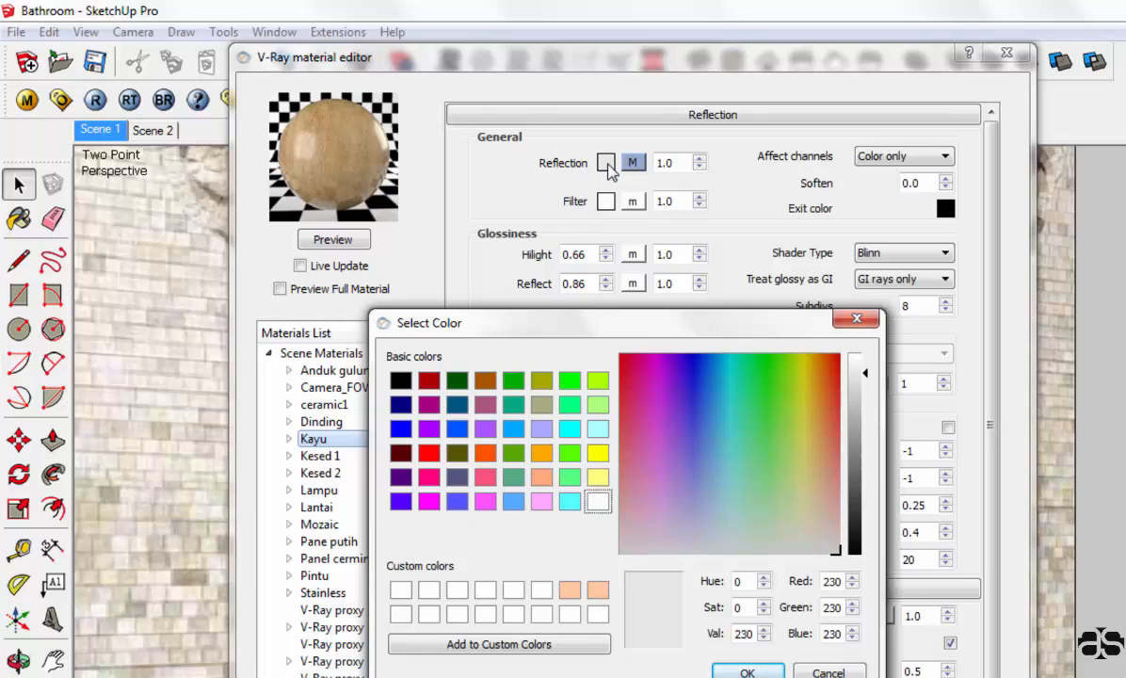
click(750, 634)
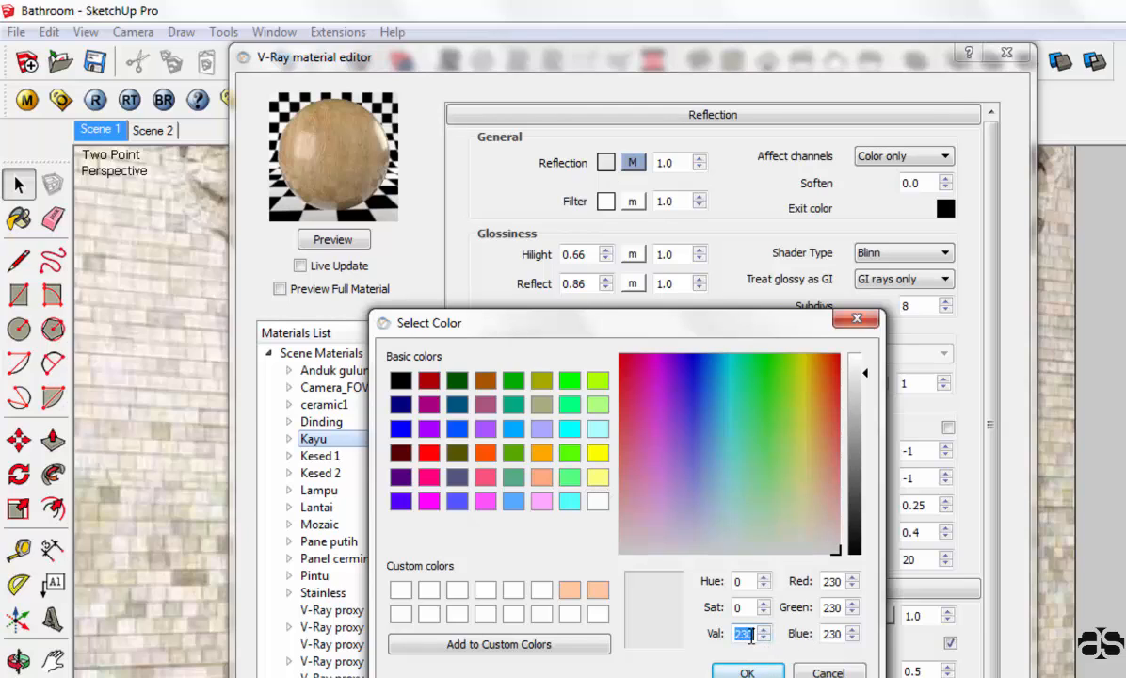
key(Tab)
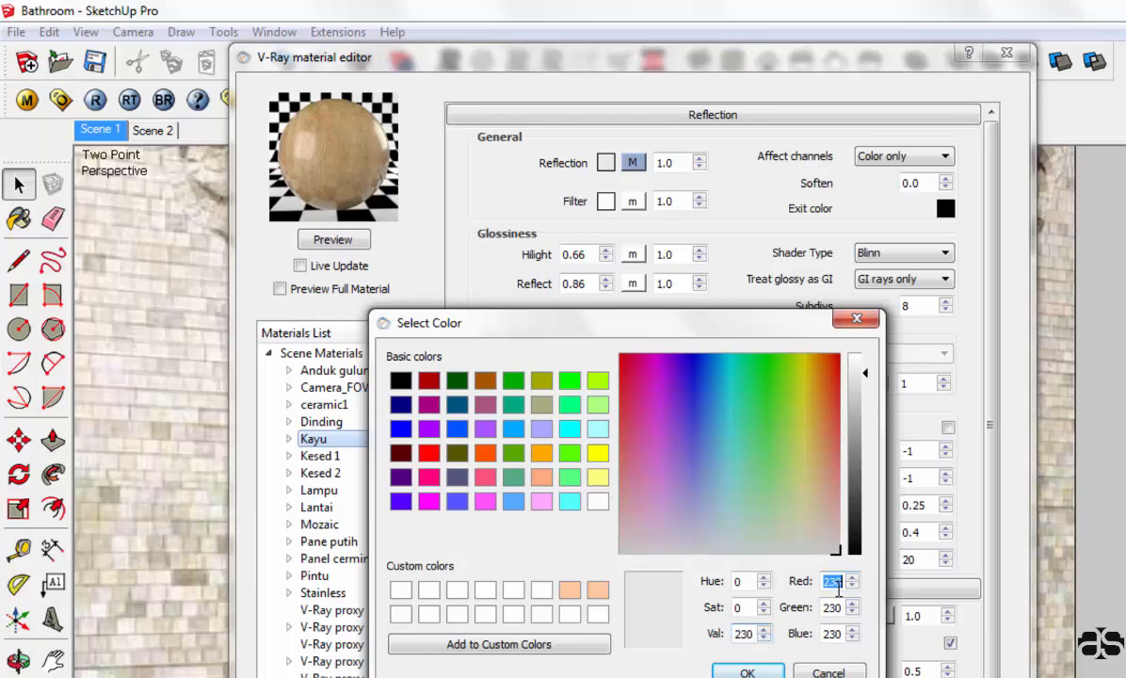
key(Tab)
key(Tab)
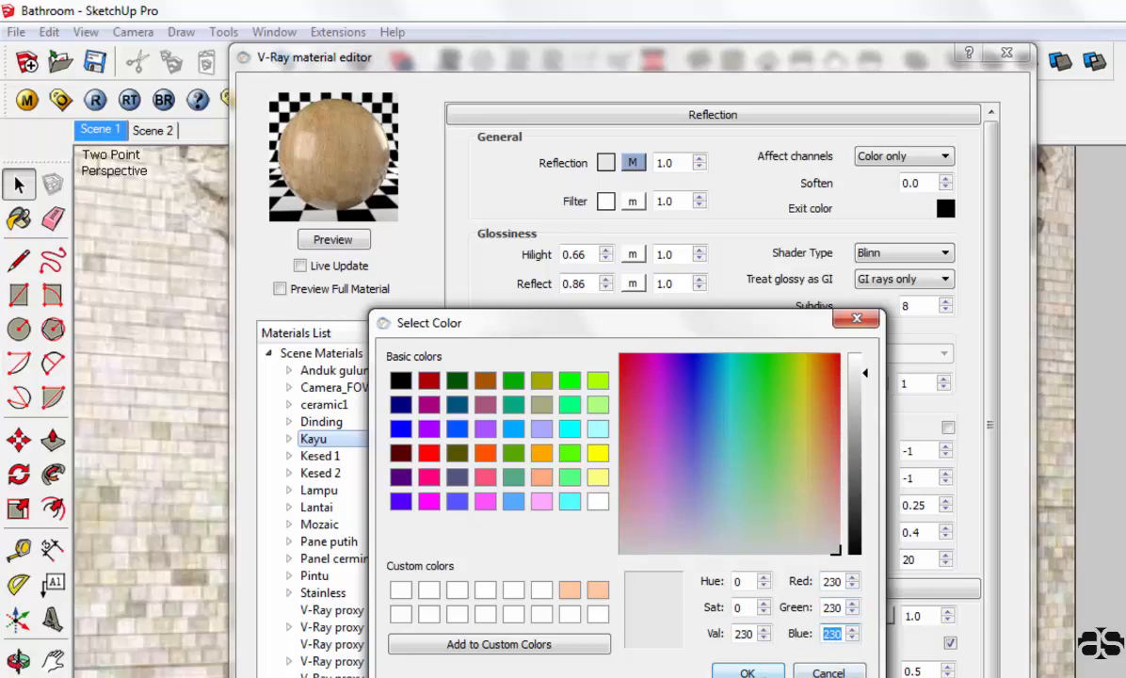
key(Return)
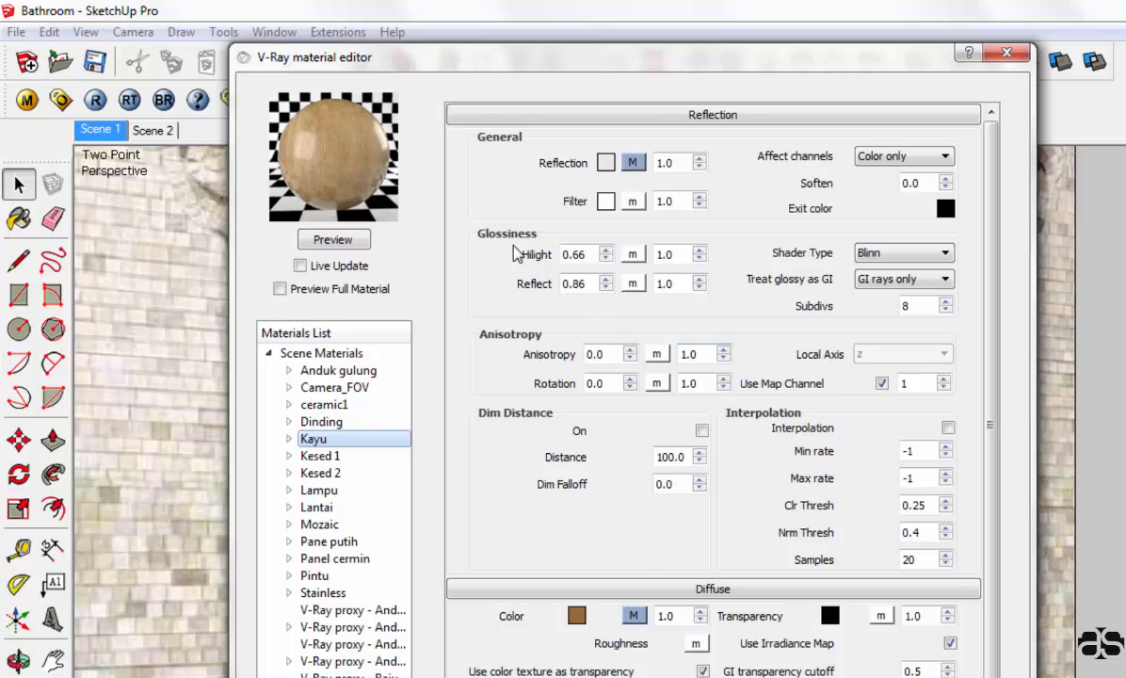
Step: Set Kayu's highlight glossiness to 0.66 and reflect glossiness to 0.86 with the Blinn shader and 8 subdivs, and refresh the material preview
double_click(582, 255)
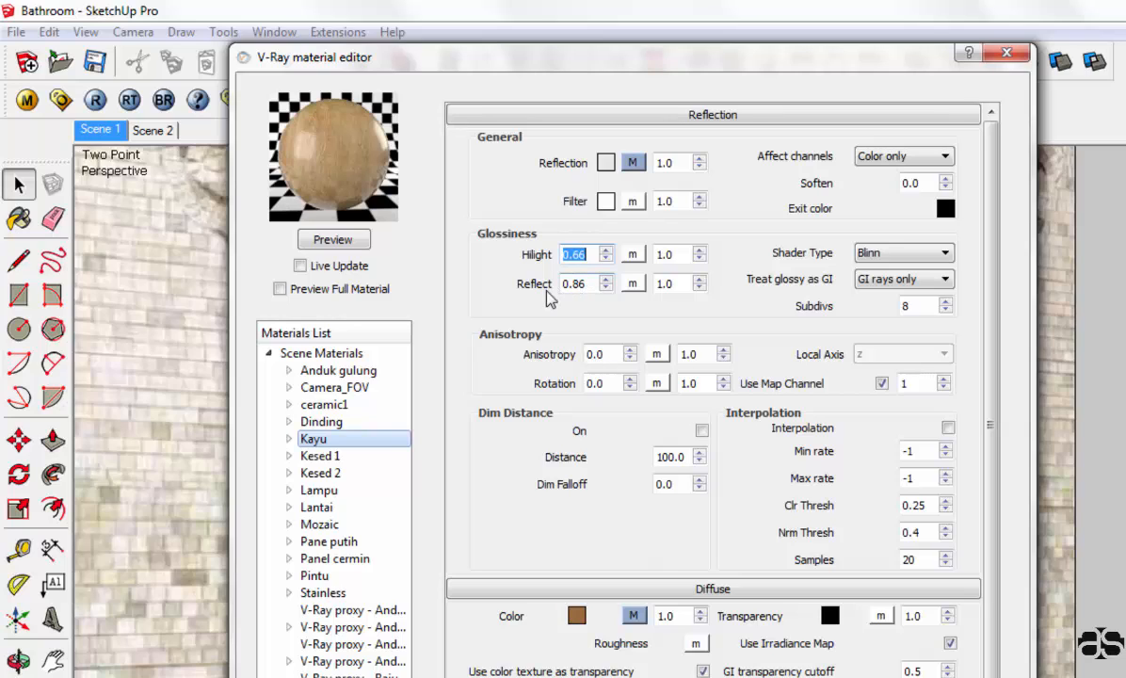
double_click(579, 284)
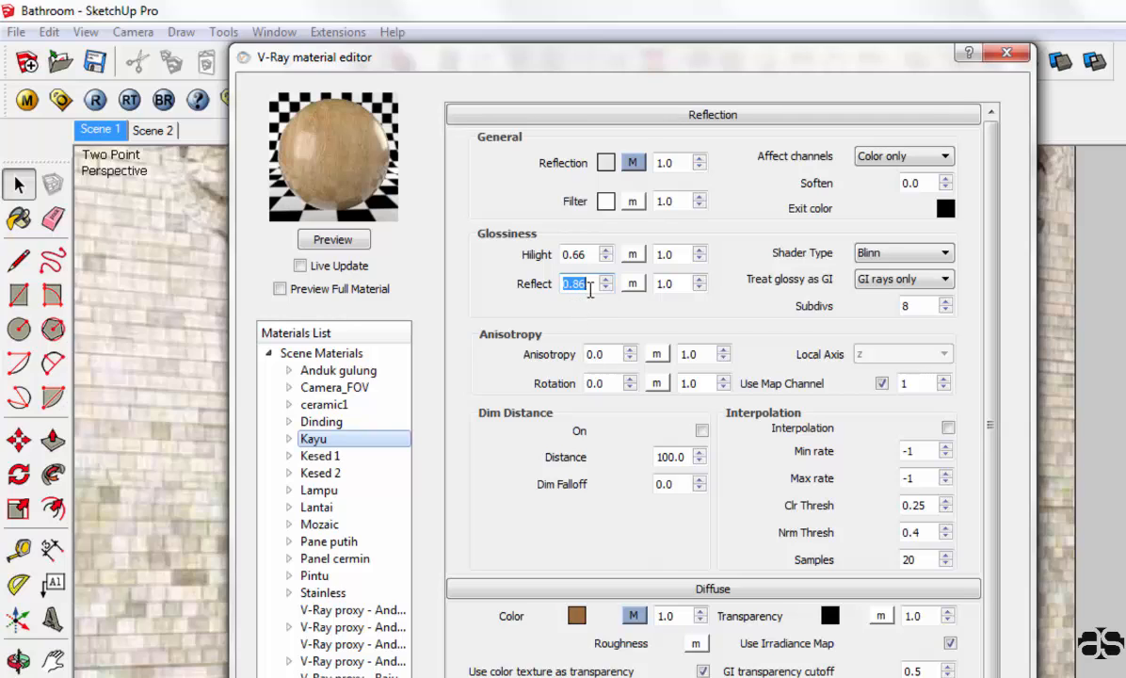
click(905, 252)
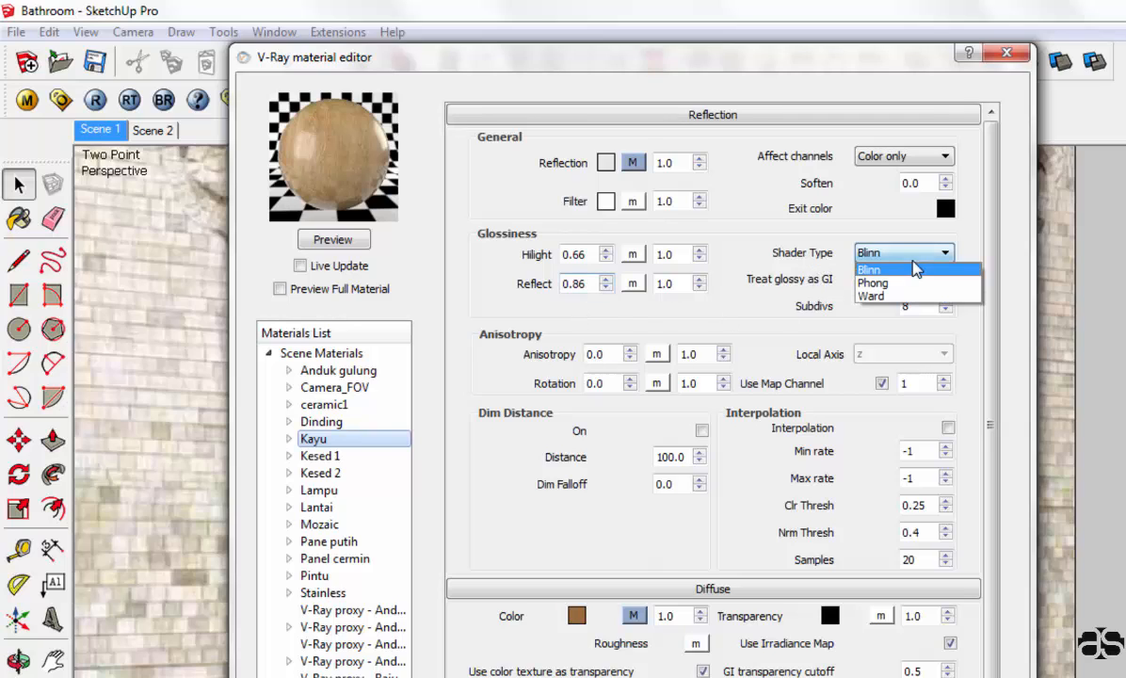
click(910, 265)
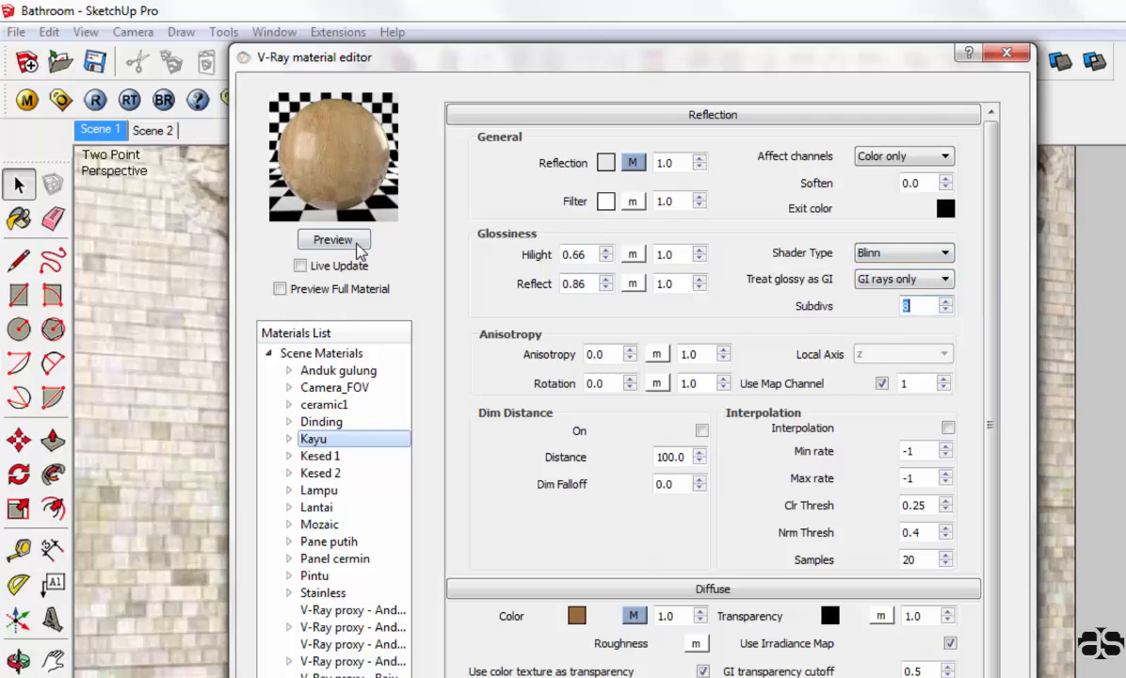
click(334, 238)
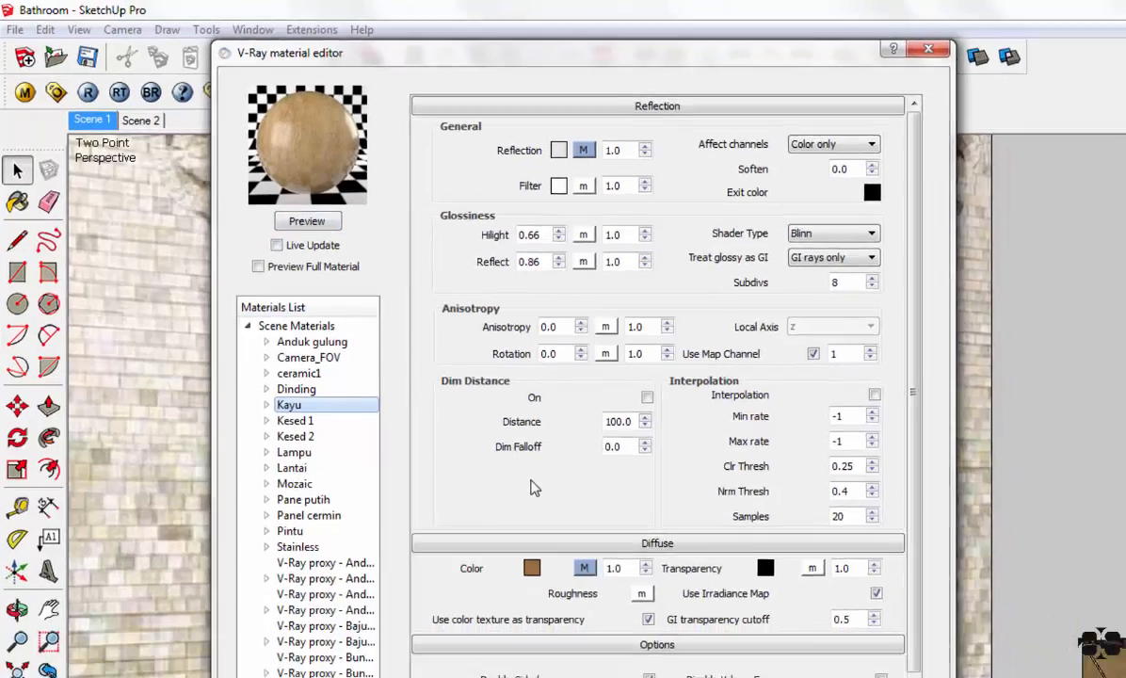
Step: Select the ceramic1 material and set its diffuse color to RGB 237, 237, 237
scroll(530, 488, down, 5)
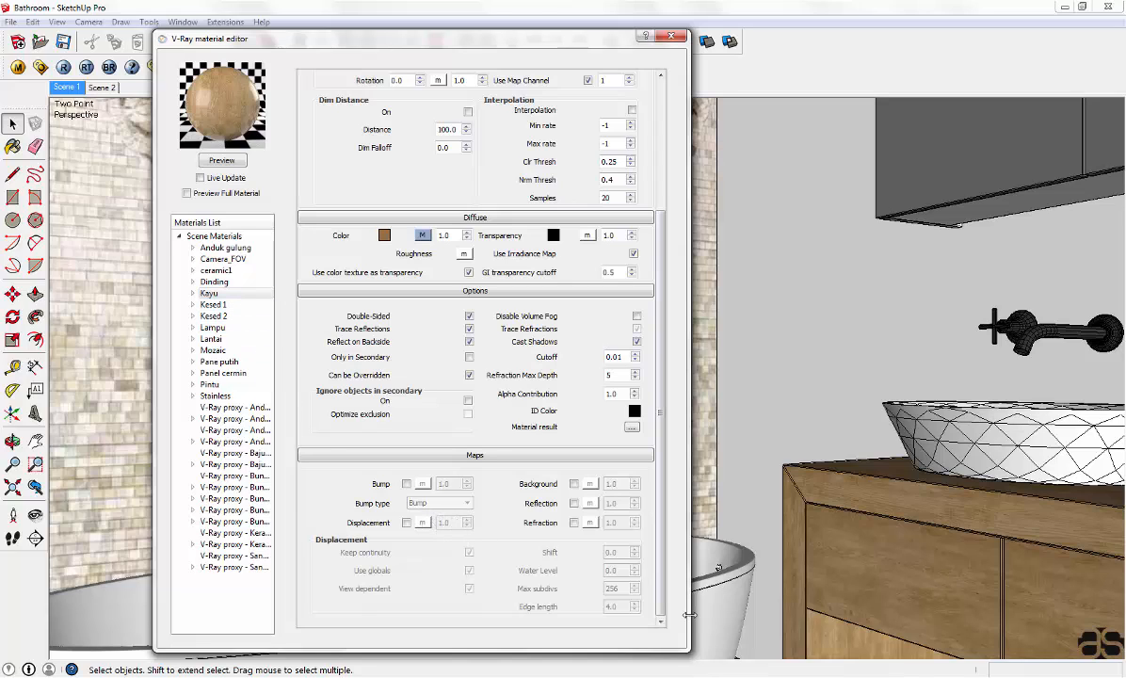
click(243, 275)
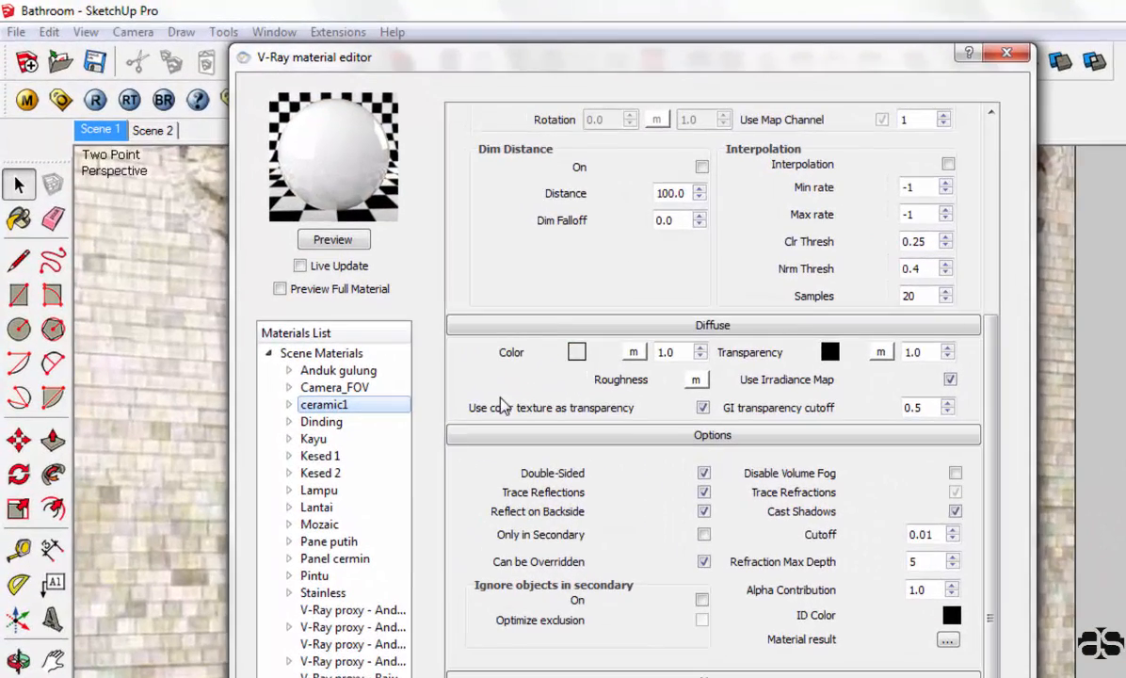
click(576, 355)
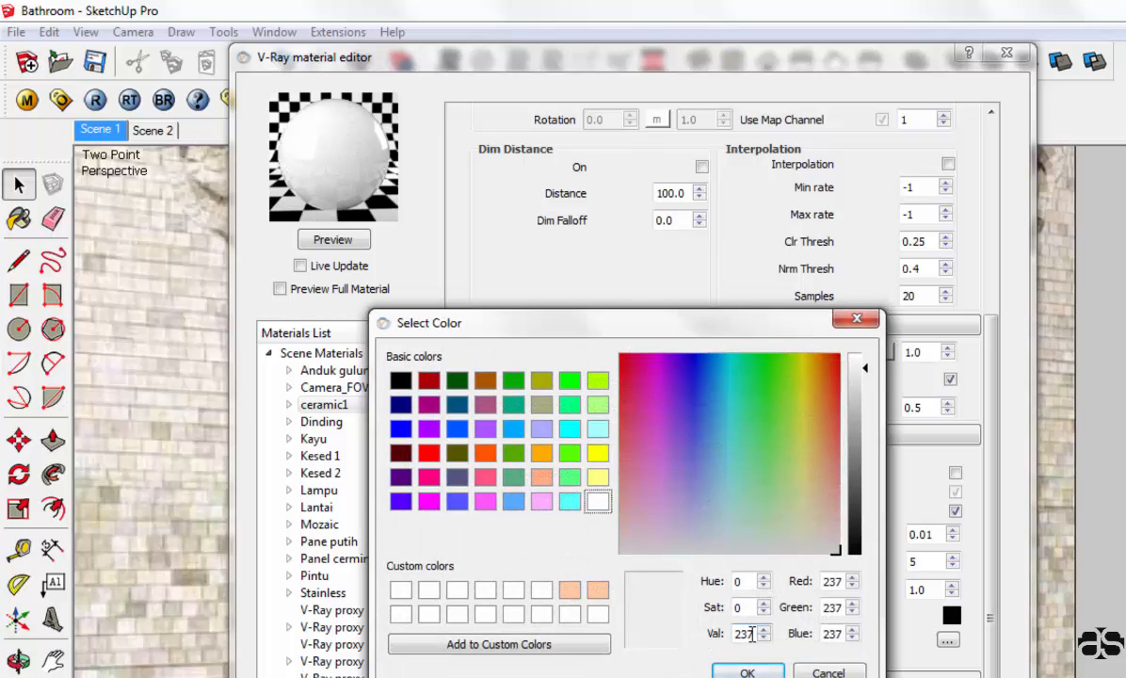
double_click(751, 634)
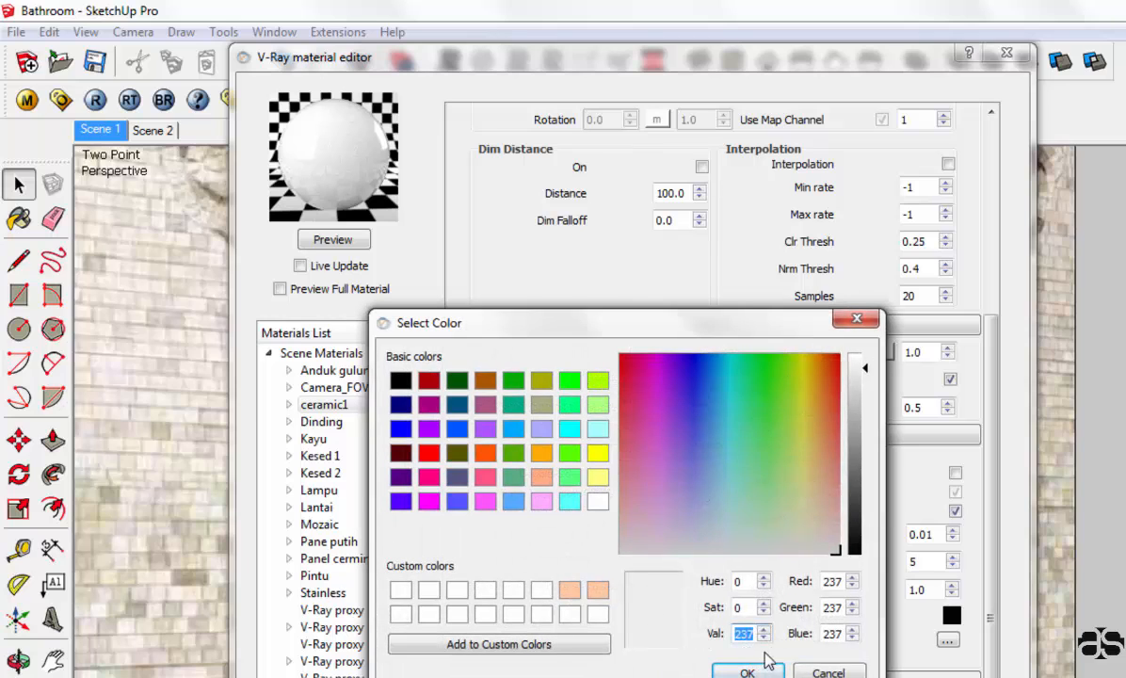
double_click(837, 582)
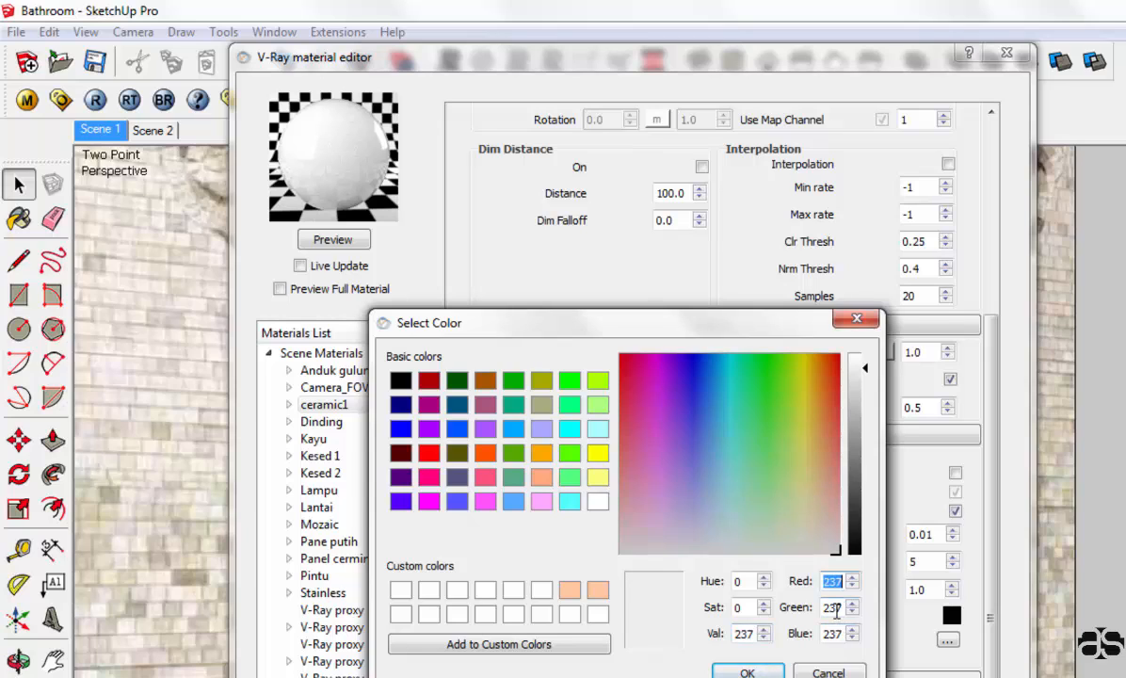
double_click(831, 607)
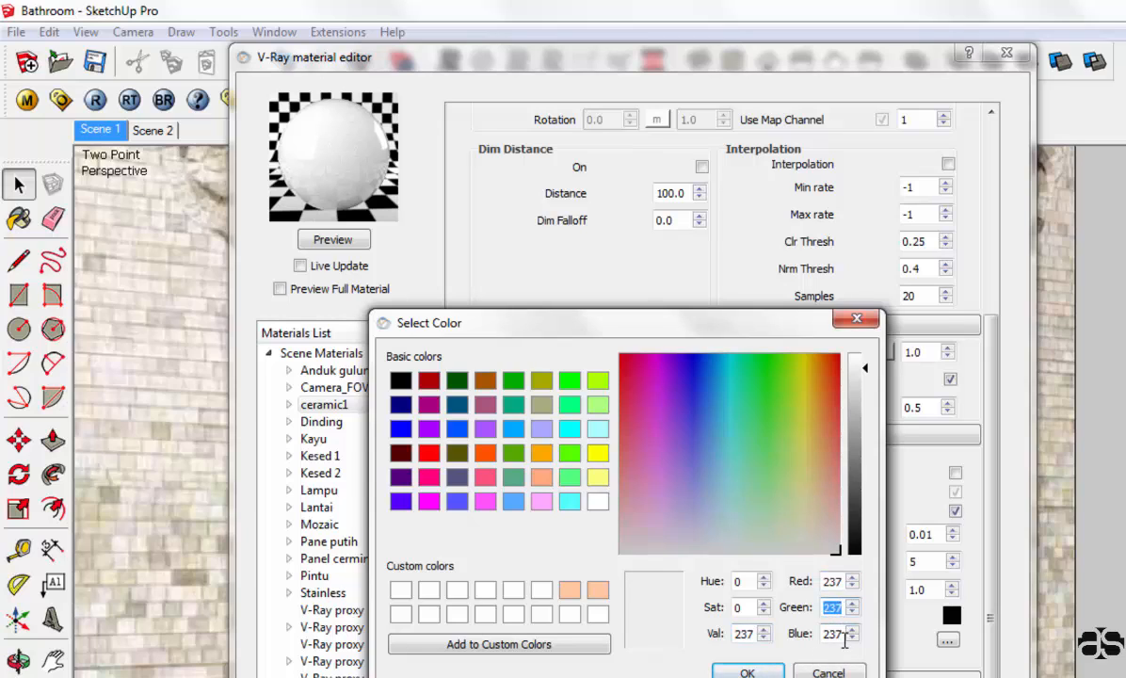
double_click(842, 635)
click(776, 672)
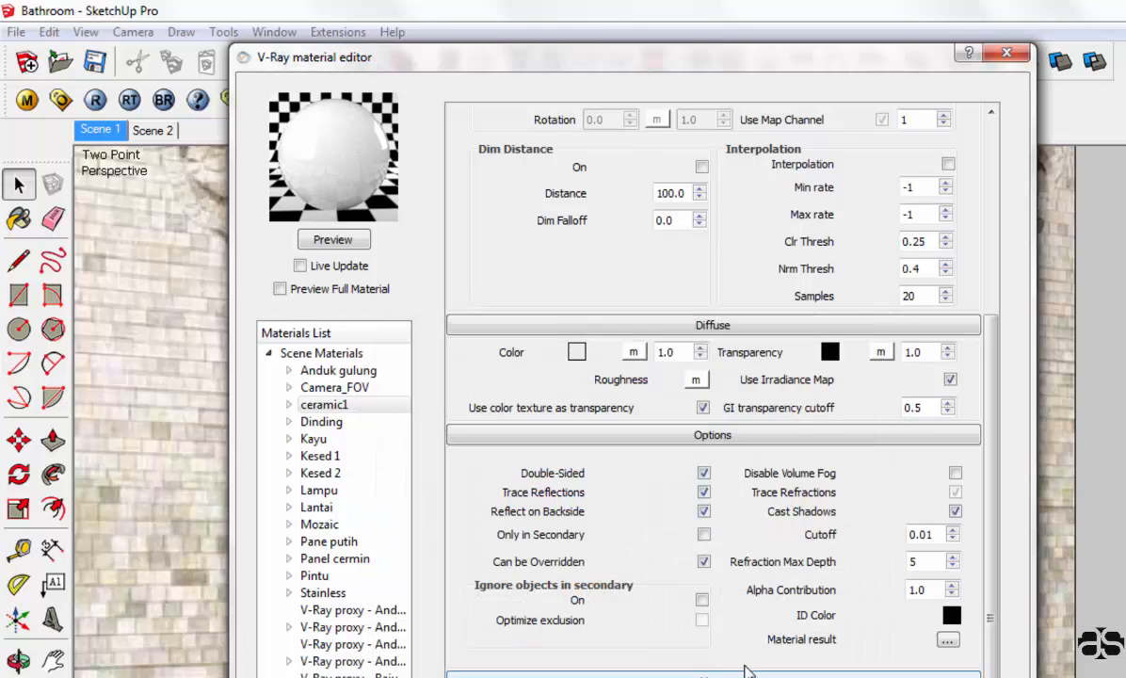
Step: Review the layer types available for ceramic1 and set its reflection map to TexFresnel
scroll(662, 481, up, 6)
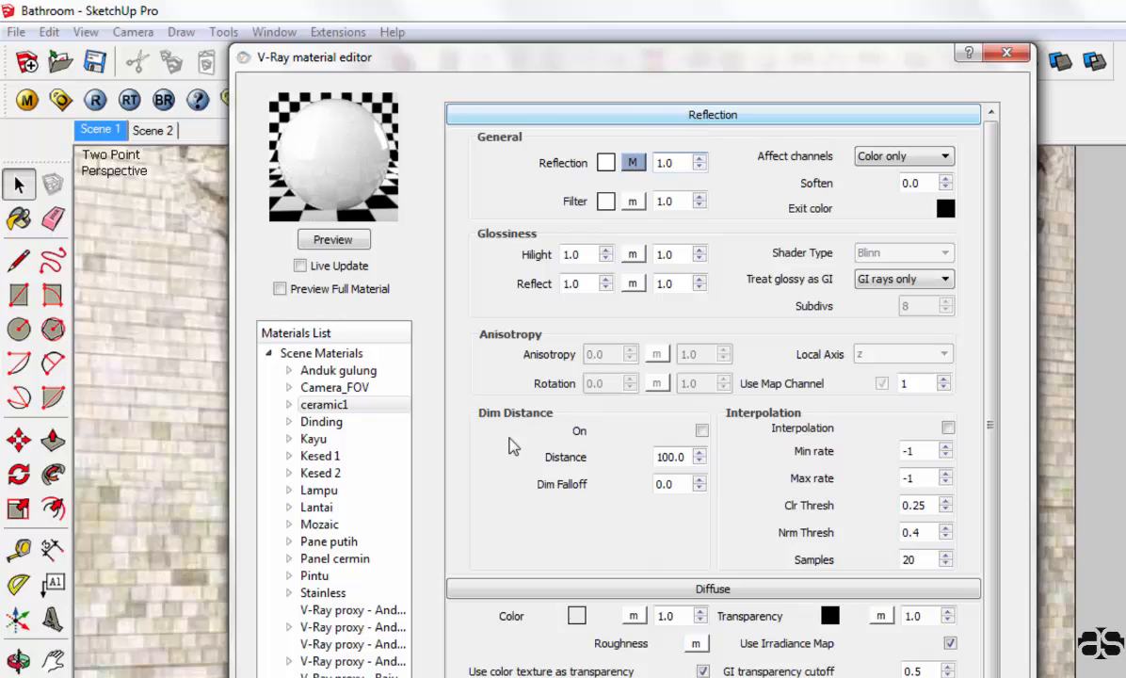
right_click(398, 412)
mouse_move(621, 419)
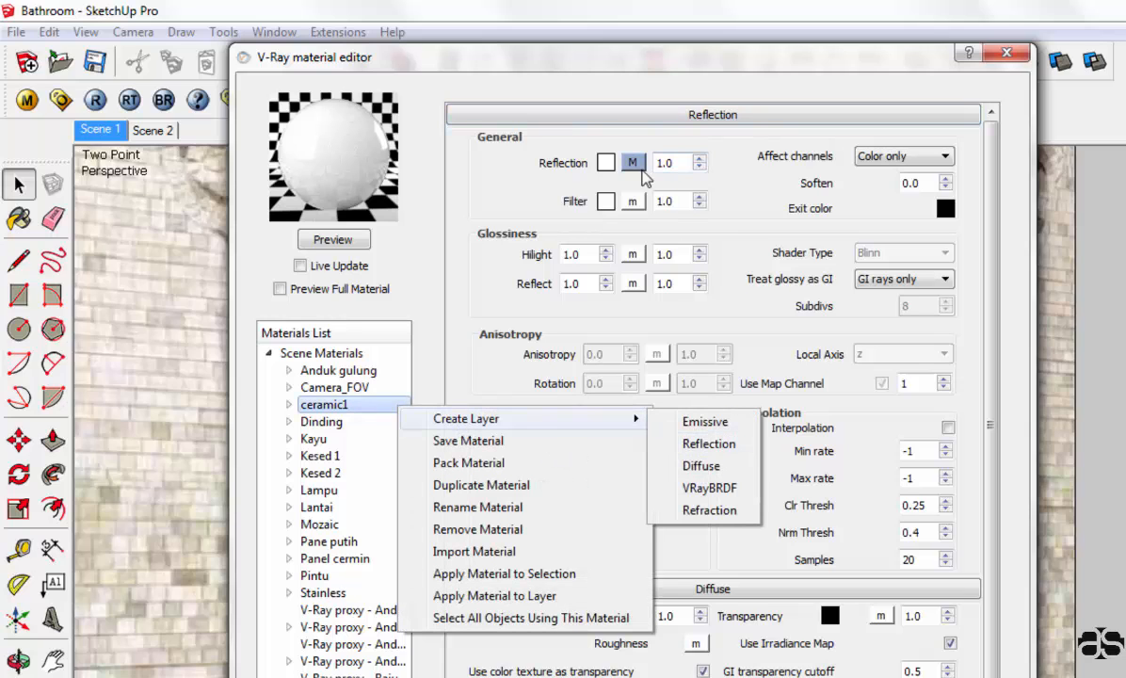
click(633, 162)
click(365, 493)
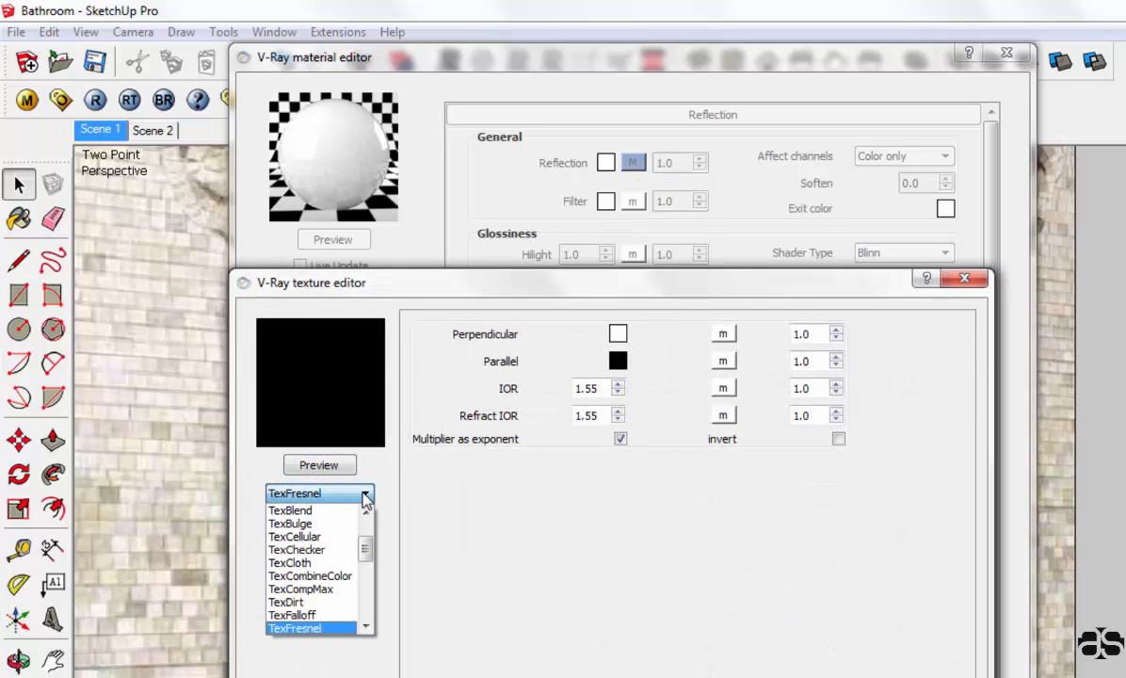
click(310, 628)
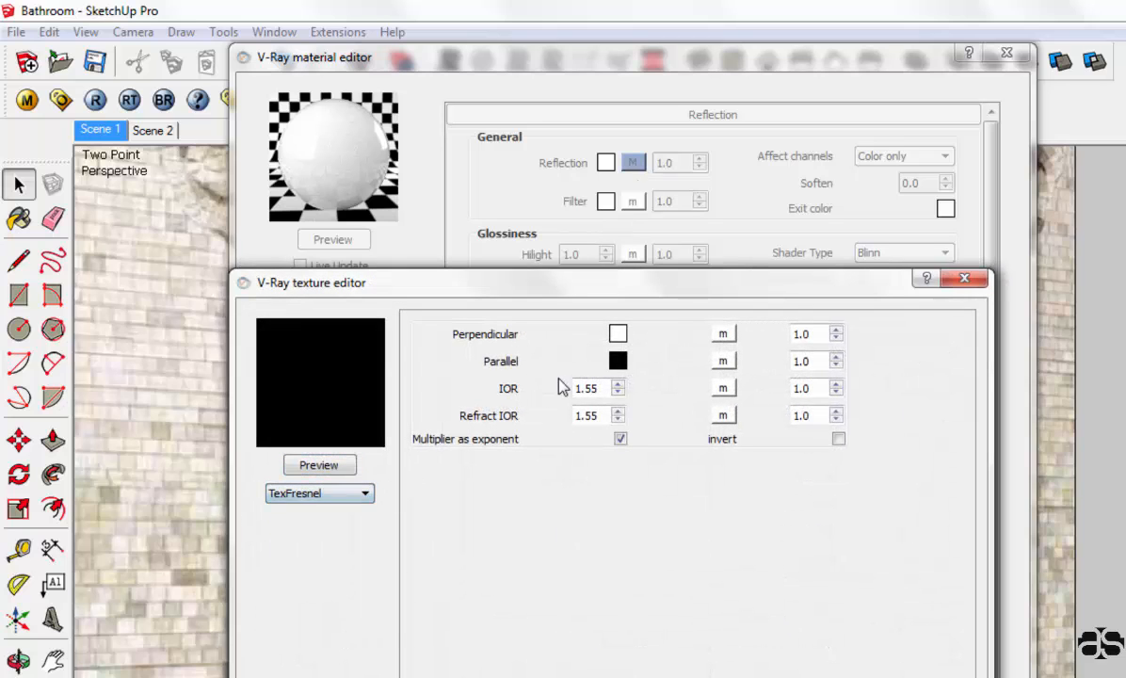
Step: Set ceramic1's Fresnel IOR and Refract IOR to 1.55 each, and its highlight and reflect glossiness to 1.0
double_click(605, 394)
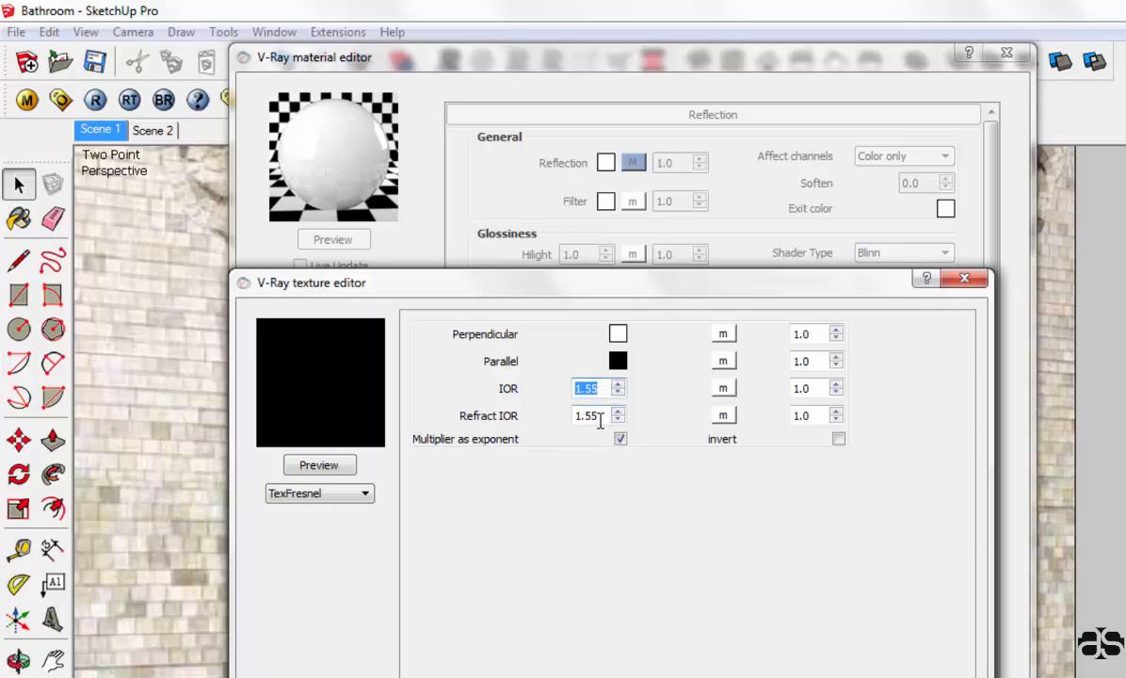
double_click(599, 421)
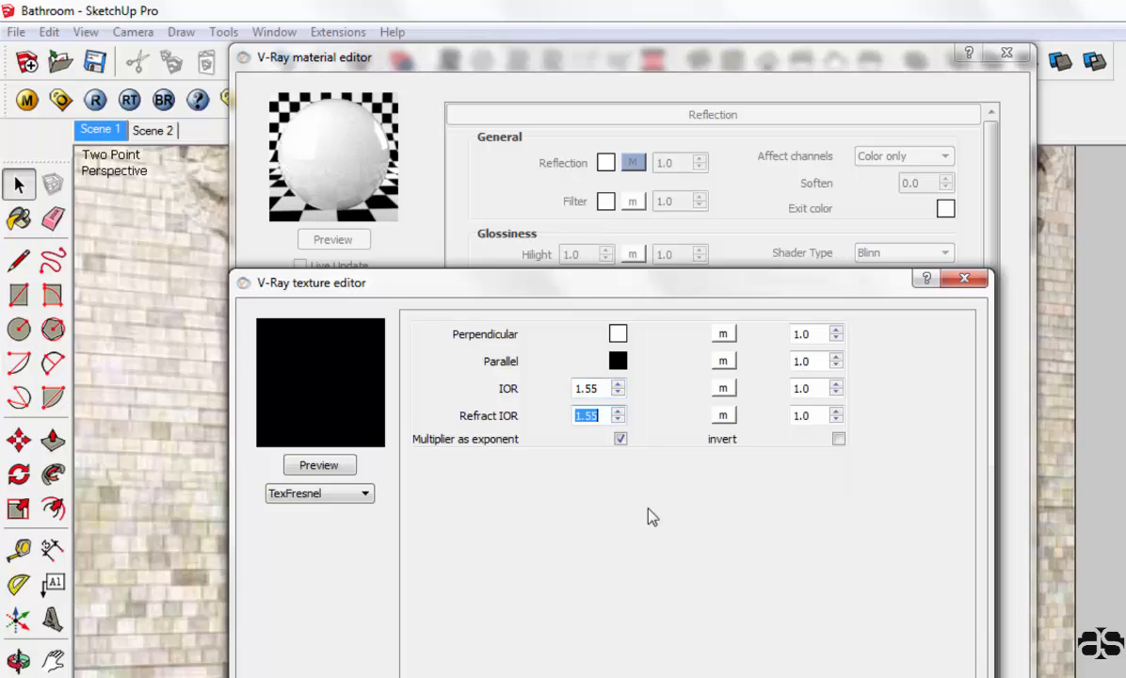
click(646, 677)
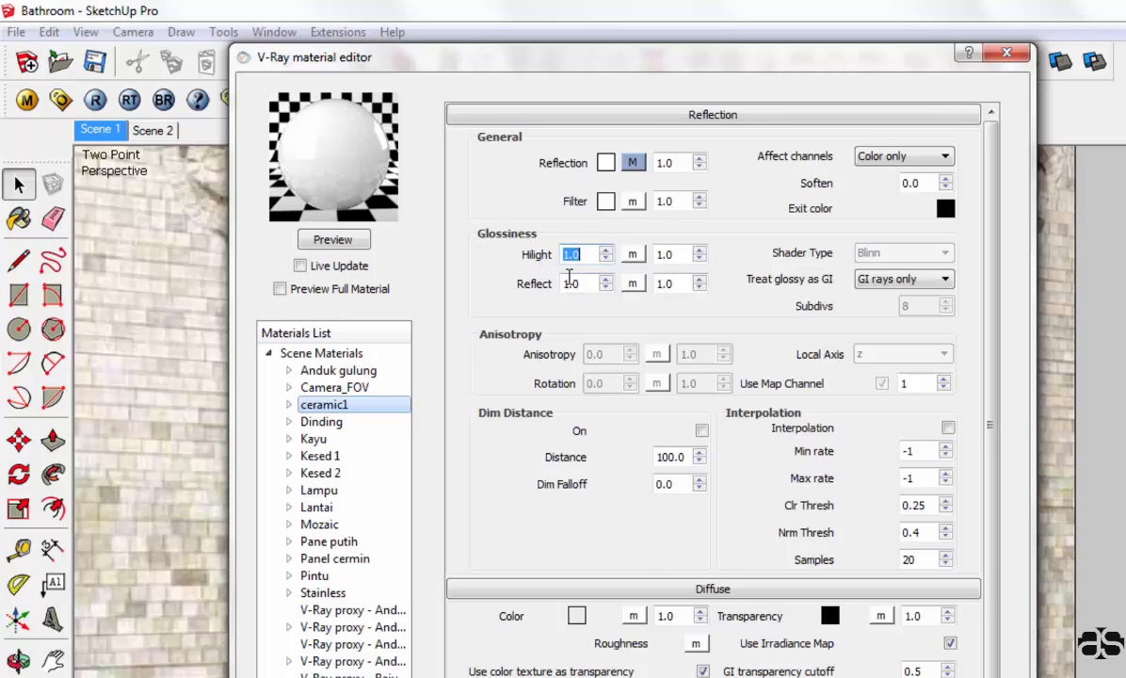
click(585, 283)
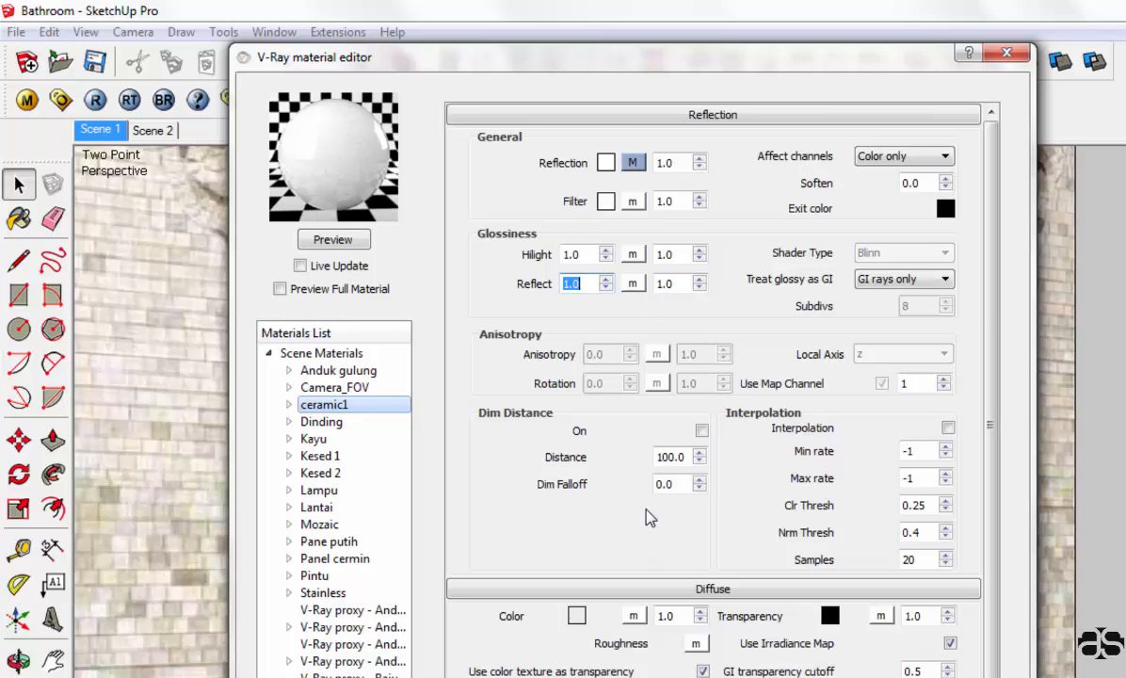
Step: Select the Mozaic material and set its diffuse color map to TexBitmap
scroll(646, 515, down, 4)
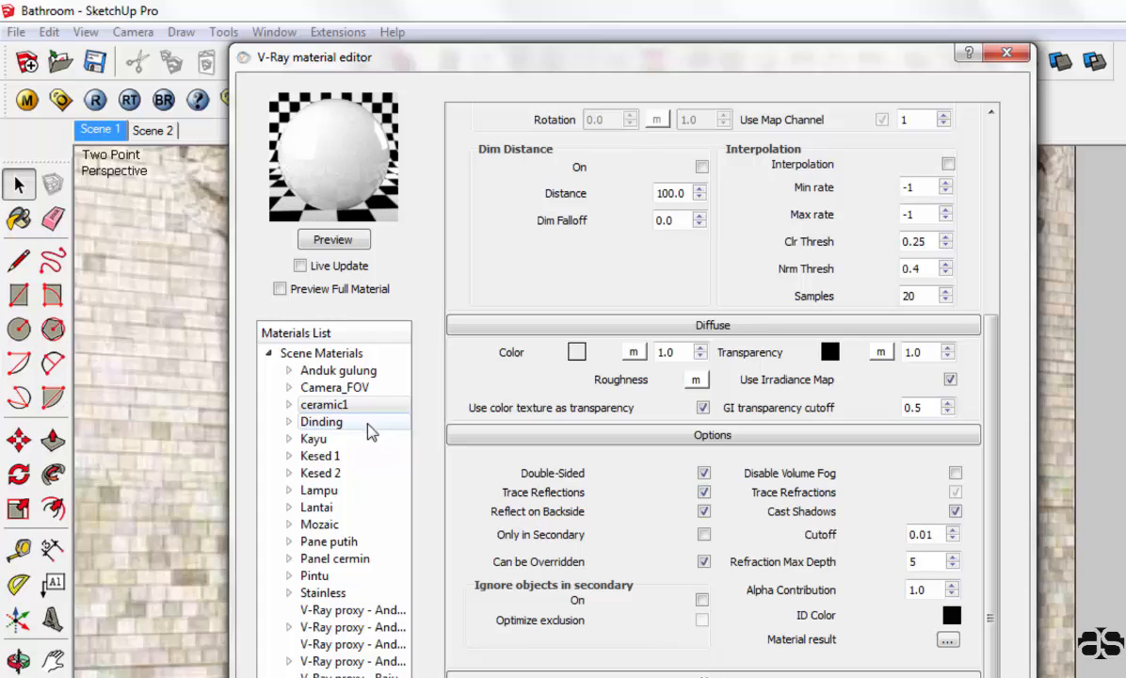
click(351, 526)
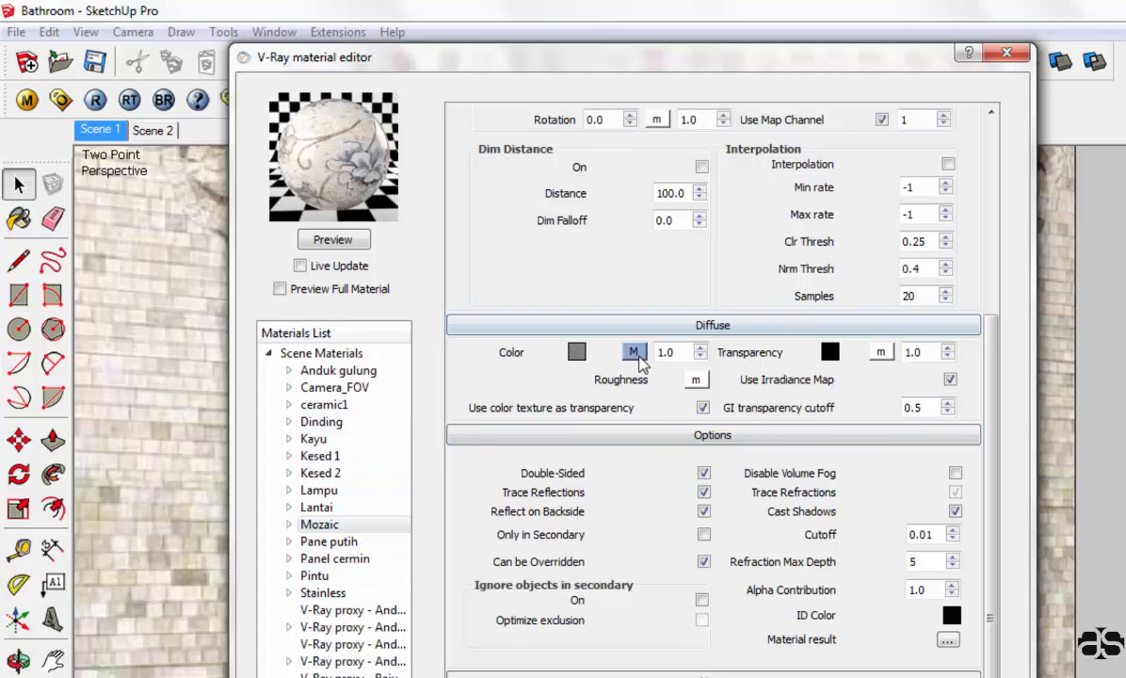
click(634, 352)
click(366, 494)
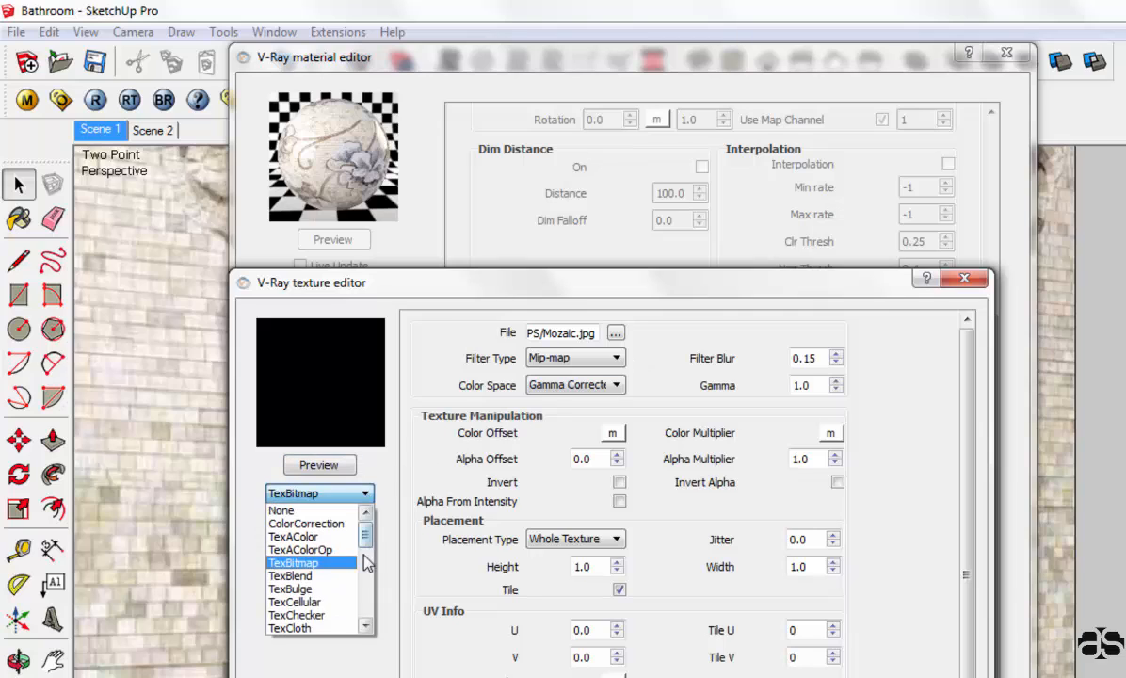
click(333, 564)
Step: Preview the floral Mozaic image from the MAPS folder and load it as the Mozaic material's diffuse bitmap
click(615, 334)
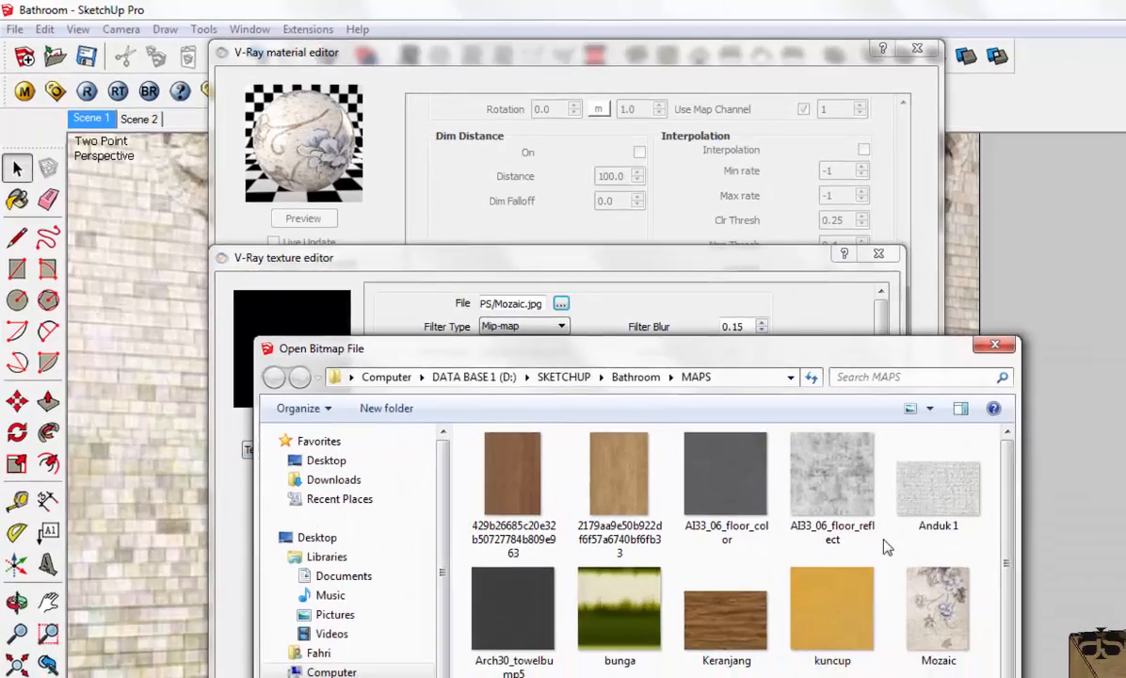
click(938, 608)
right_click(951, 595)
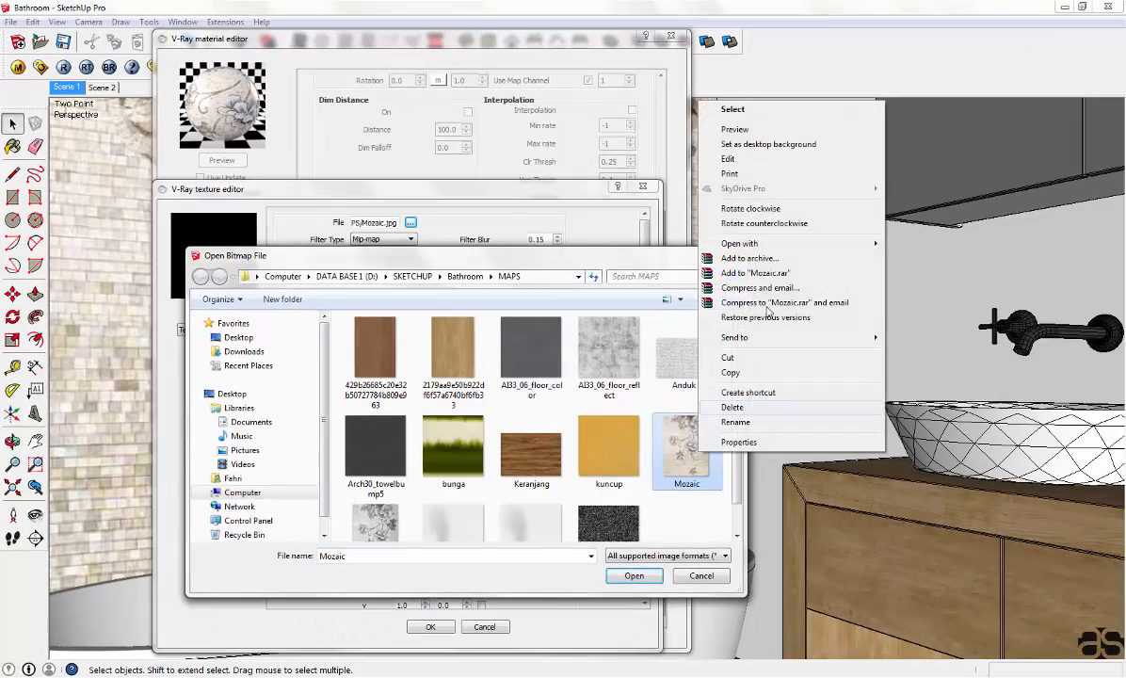
click(1010, 177)
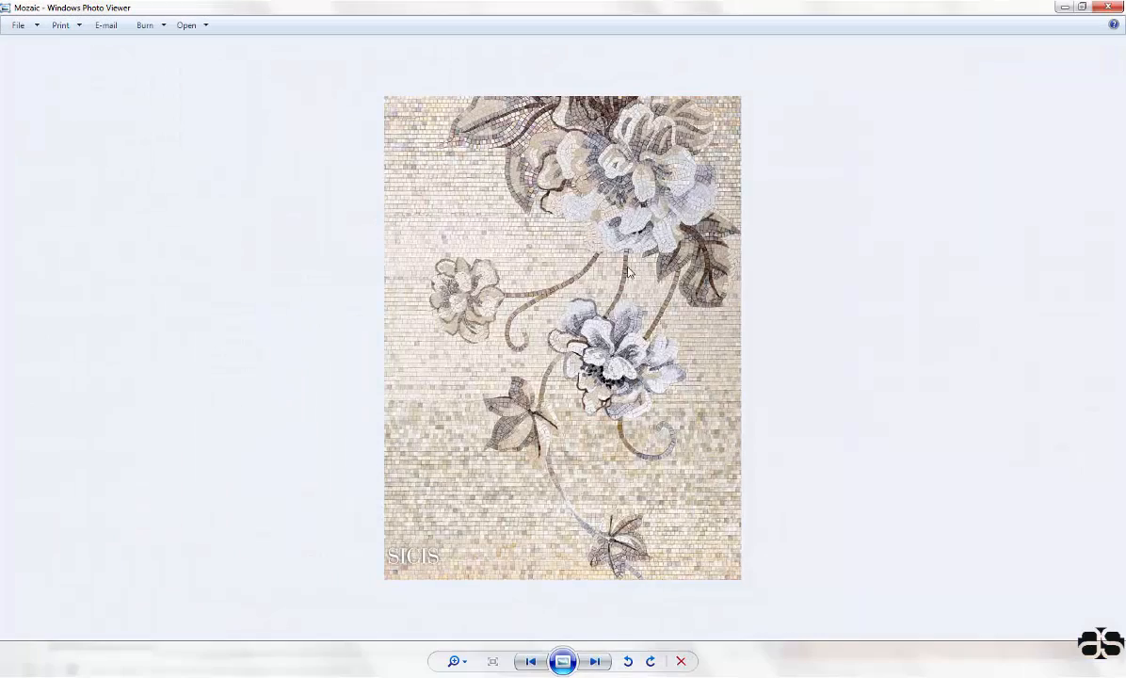
click(1110, 9)
click(636, 576)
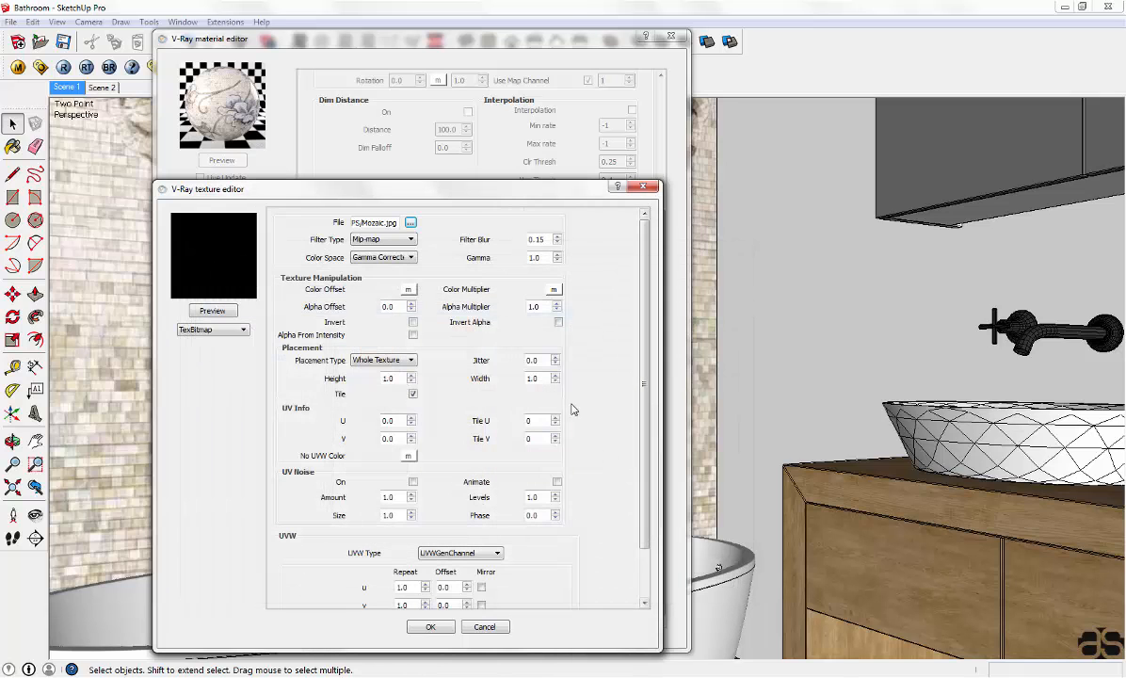
click(437, 630)
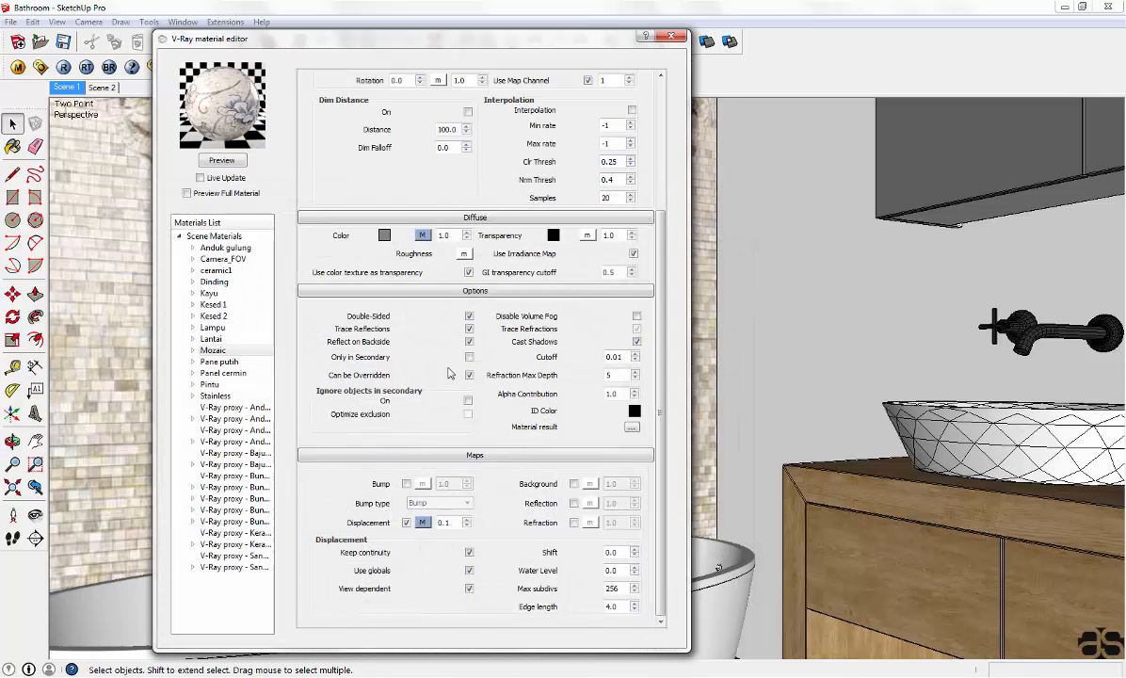
Step: Review the layer types available for the Mozaic material and set its reflection map to TexFresnel
scroll(445, 345, up, 3)
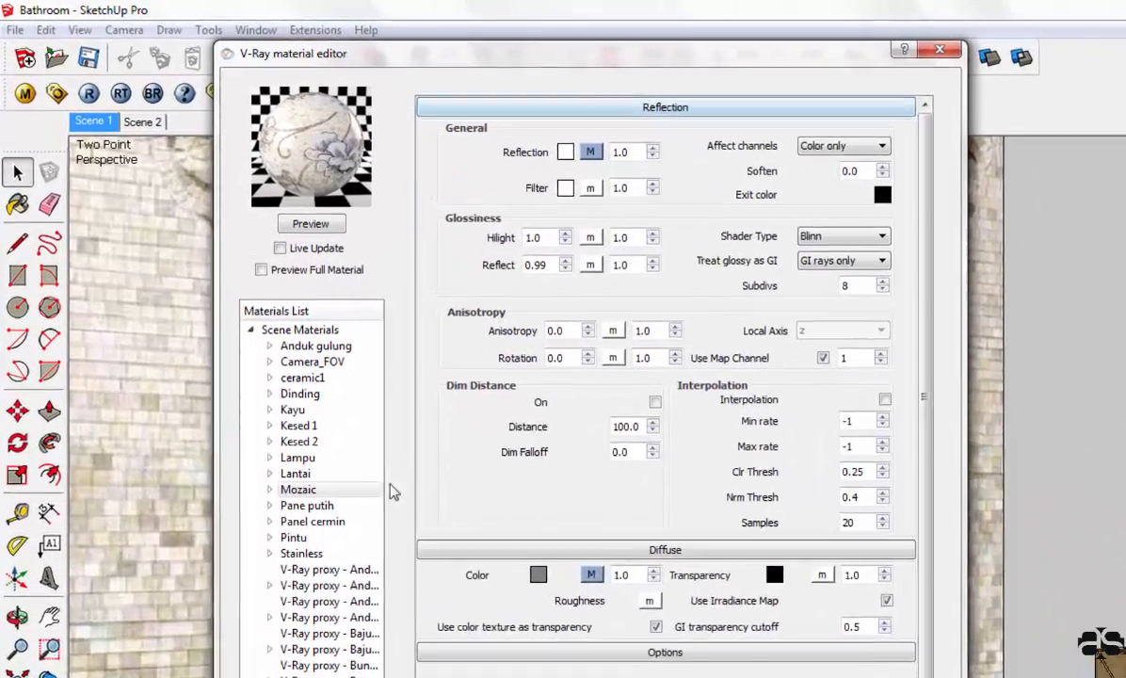
right_click(270, 348)
mouse_move(482, 537)
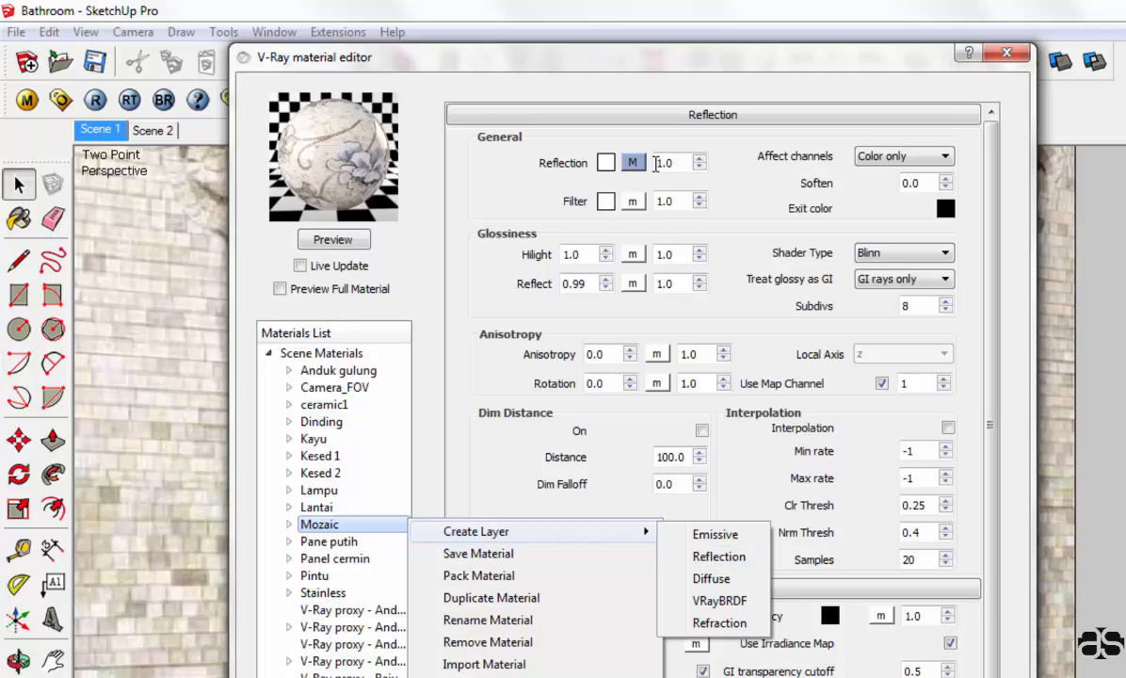
click(627, 162)
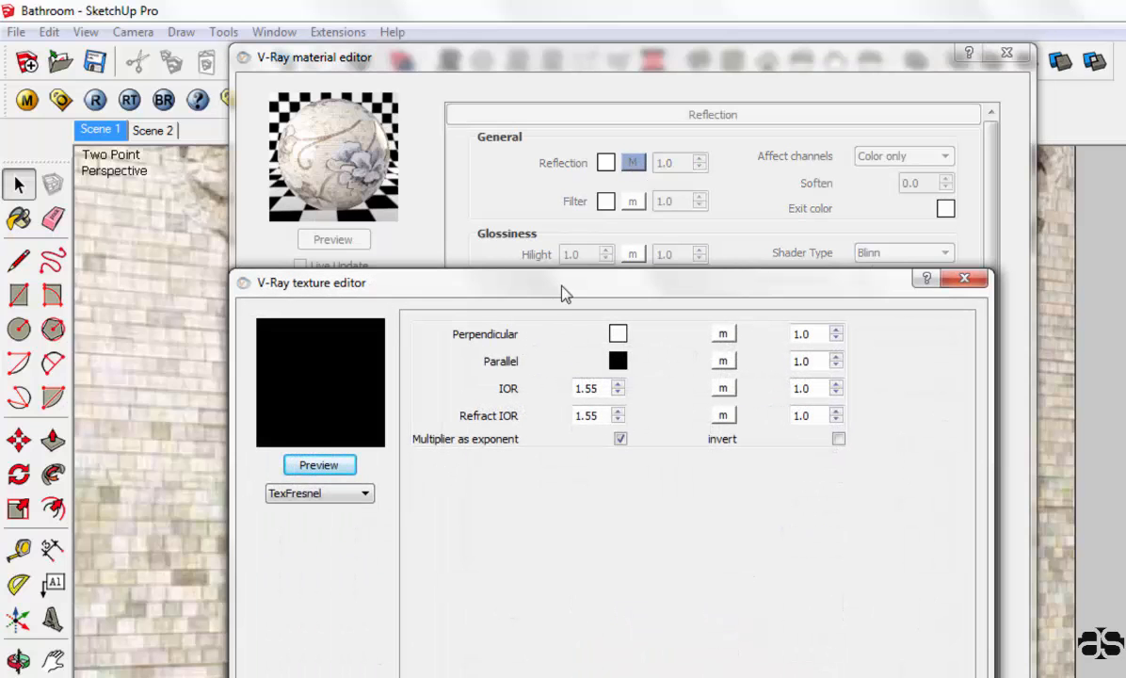
click(366, 493)
click(329, 630)
Step: Set the Fresnel IOR and Refract IOR of Mozaic's reflection map to 1.55 each
double_click(597, 390)
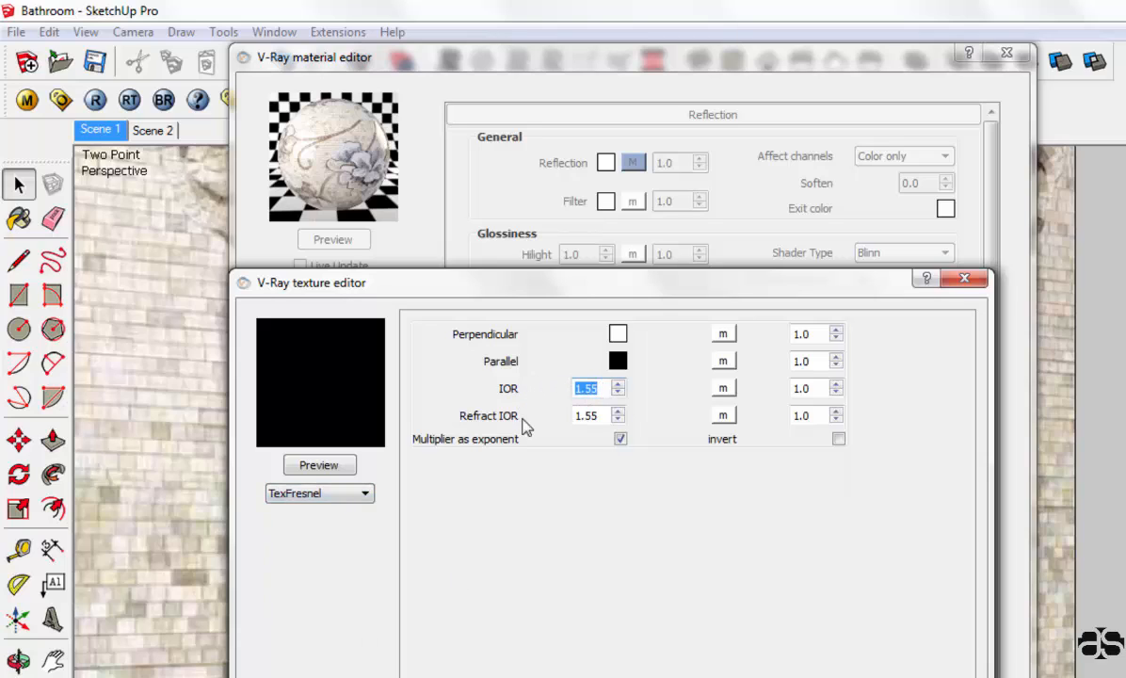
double_click(605, 419)
click(619, 440)
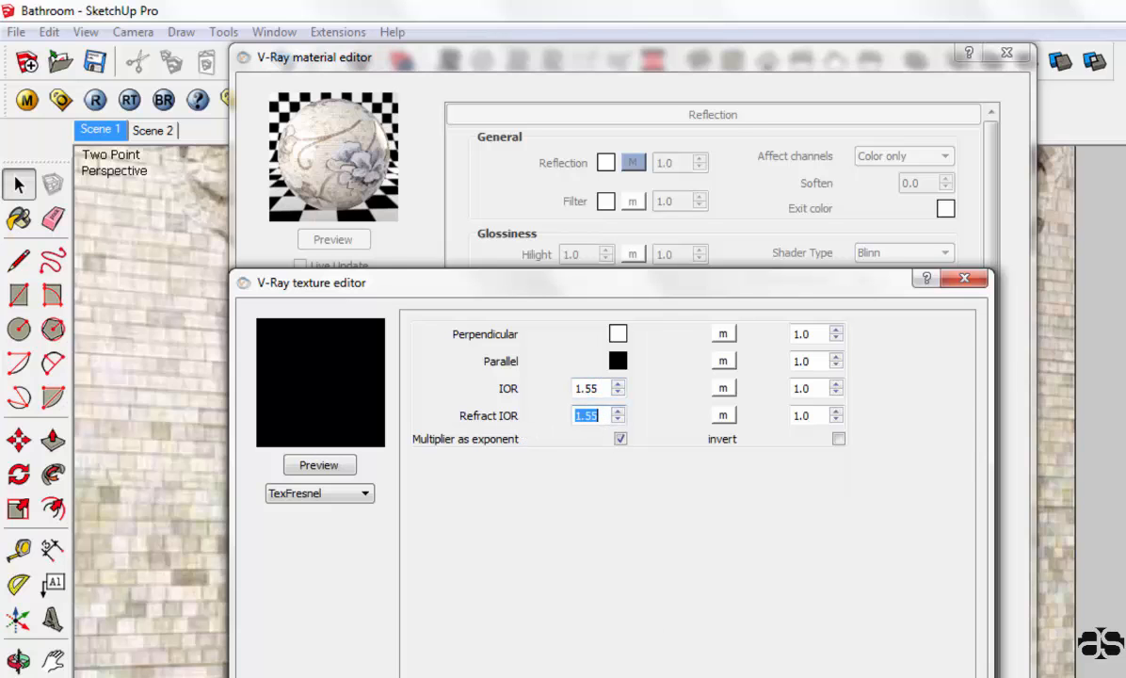
click(659, 676)
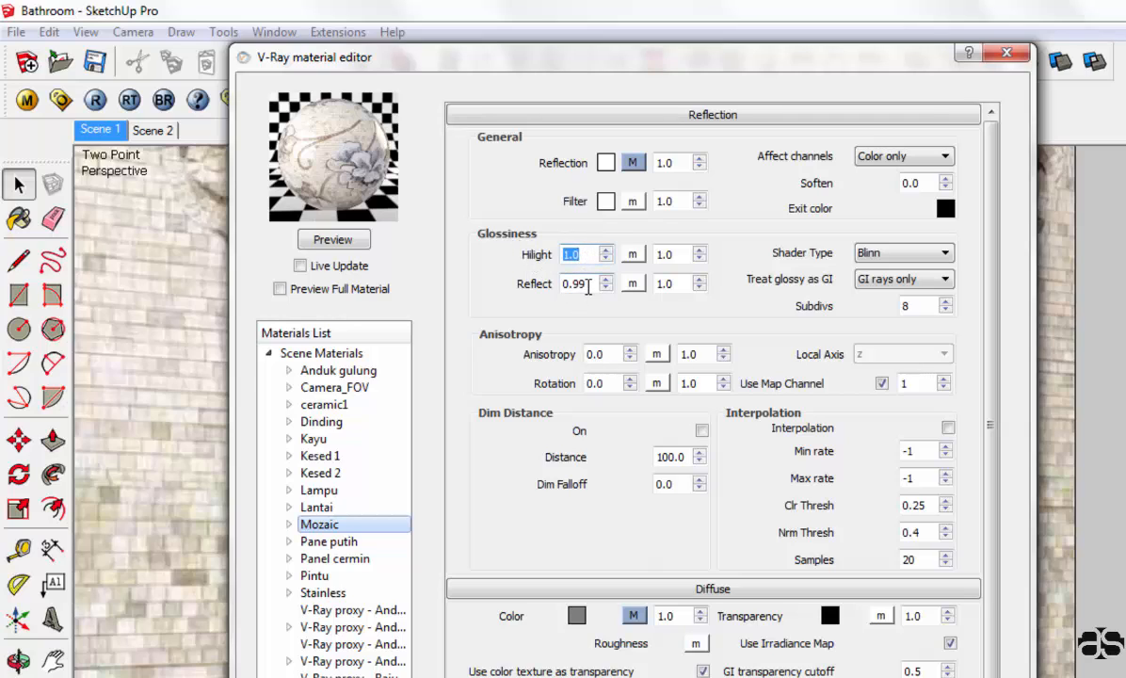
Step: Set Mozaic's highlight glossiness to 1.0 and reflect glossiness to 0.99, with the Blinn shader type and 8 subdivs
double_click(588, 287)
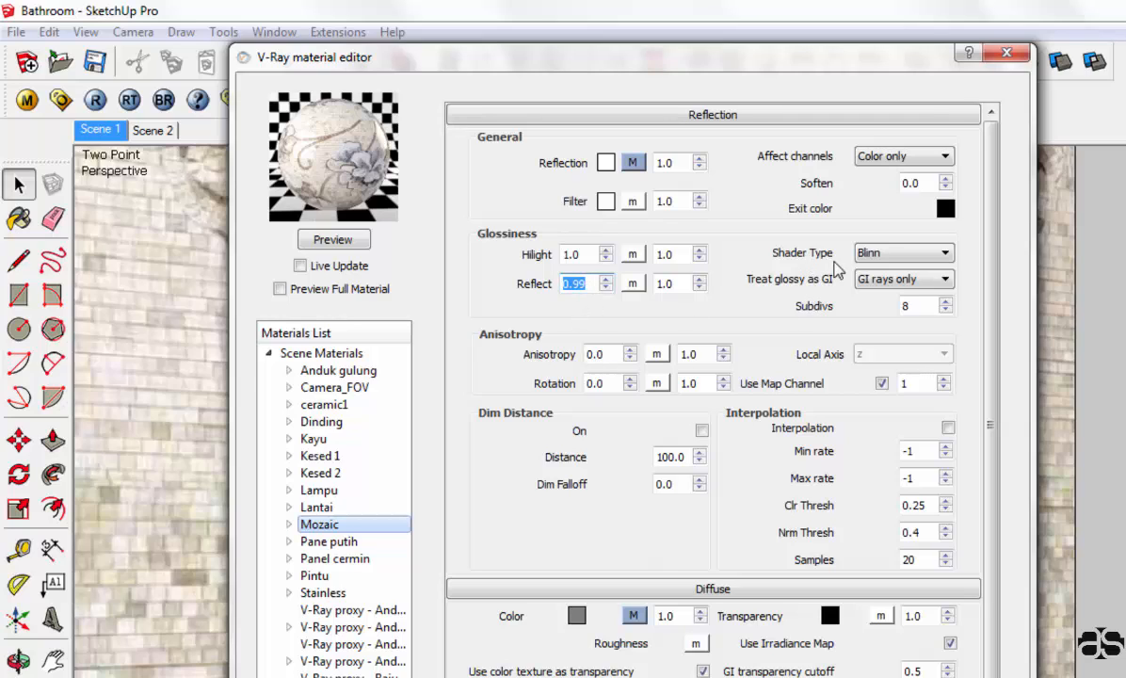
click(909, 257)
click(875, 264)
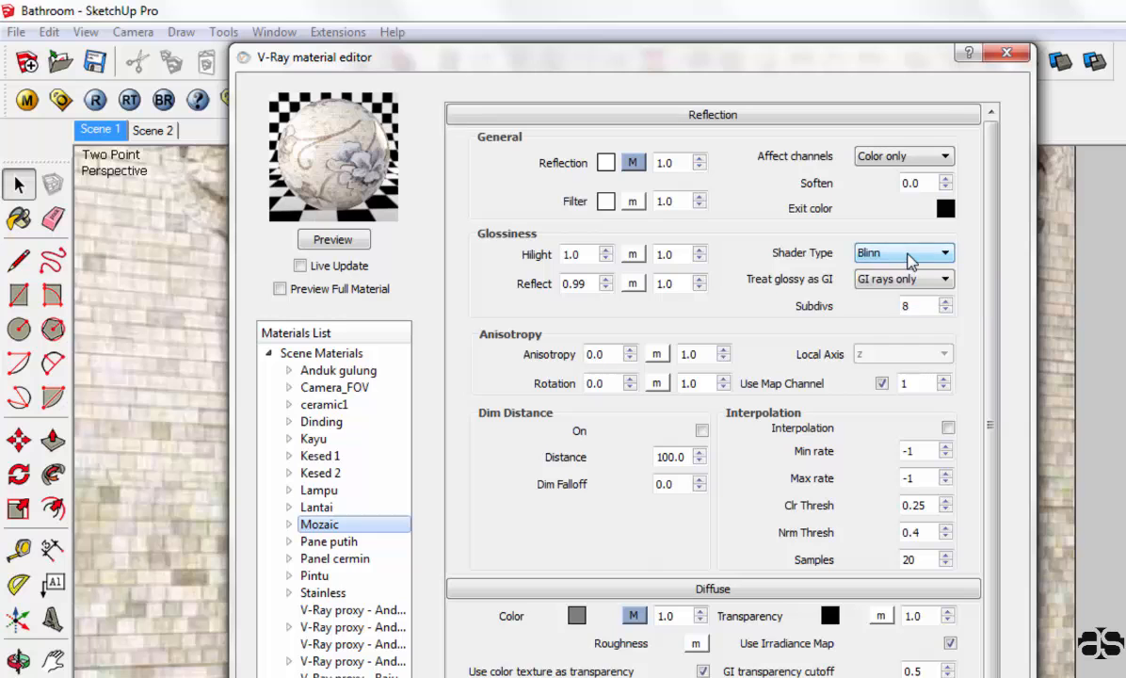
click(915, 304)
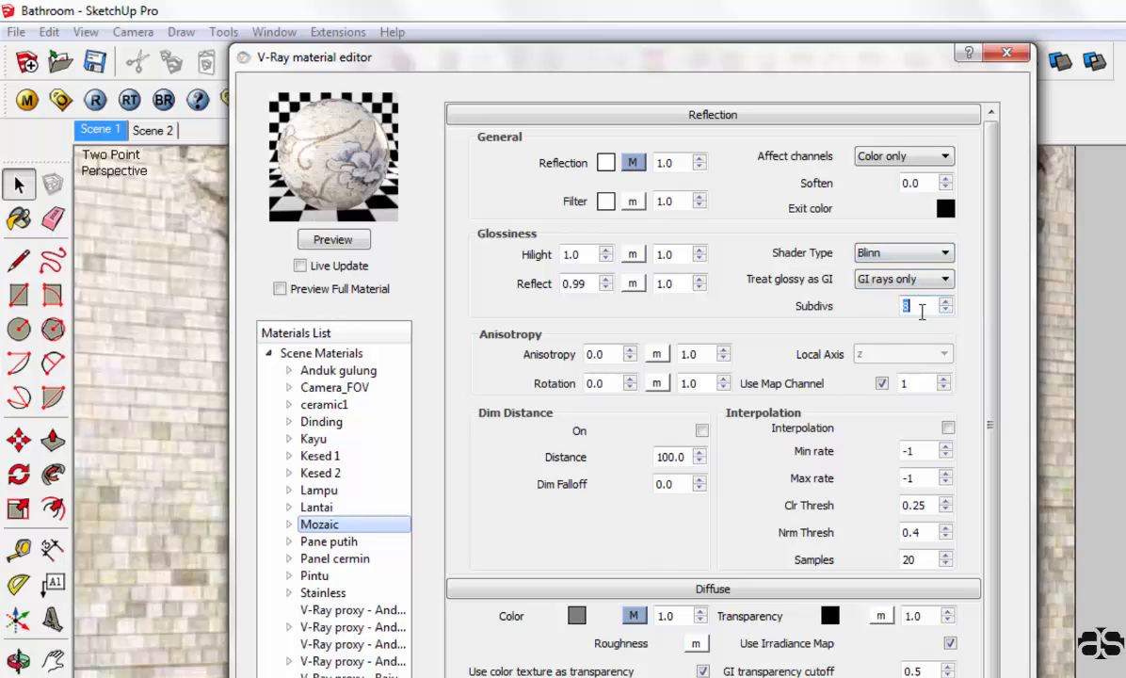
Step: Enable displacement for the Mozaic material and set its displacement map to TexBitmap
scroll(709, 471, down, 5)
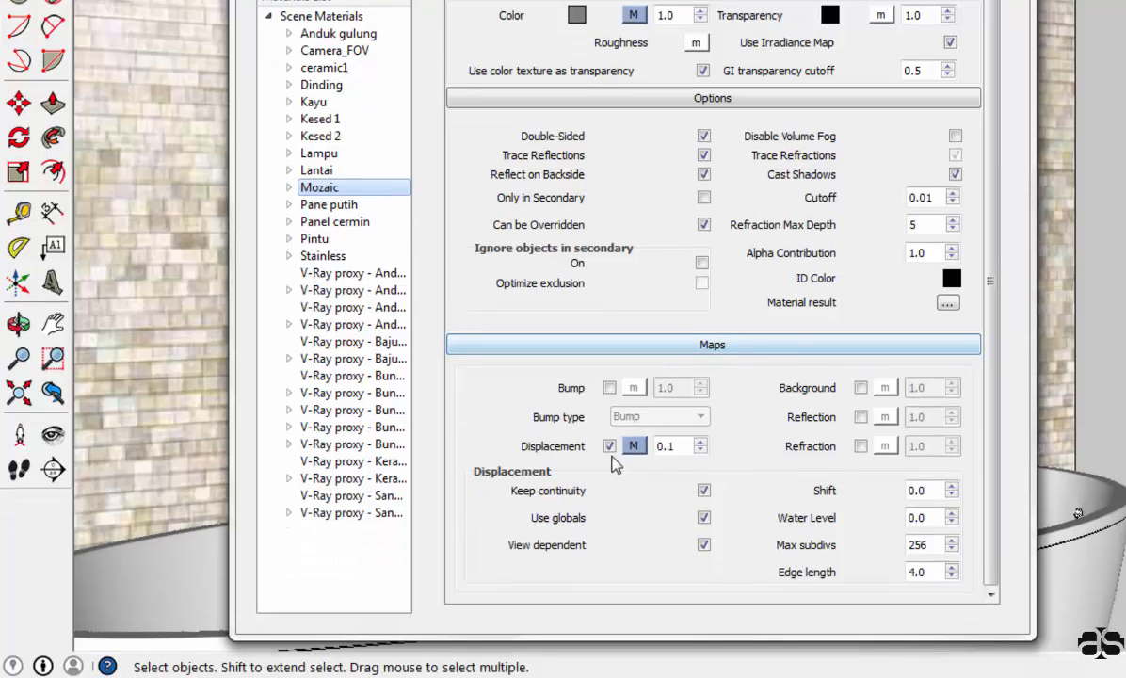
click(610, 446)
click(611, 447)
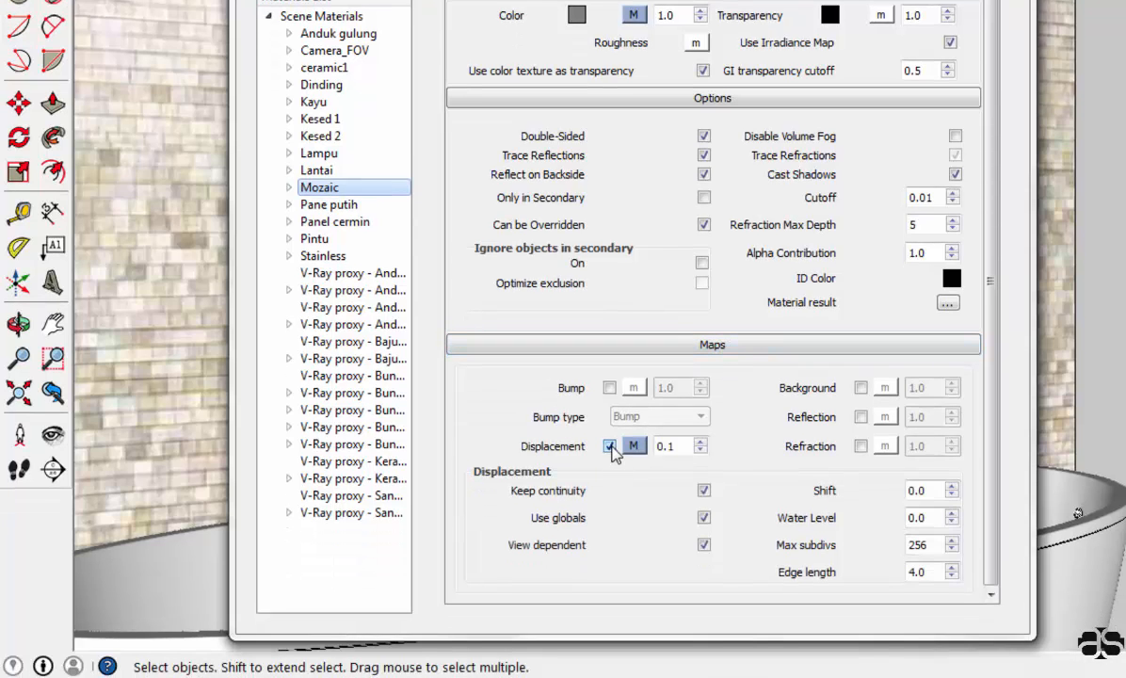
click(610, 446)
click(610, 447)
click(634, 445)
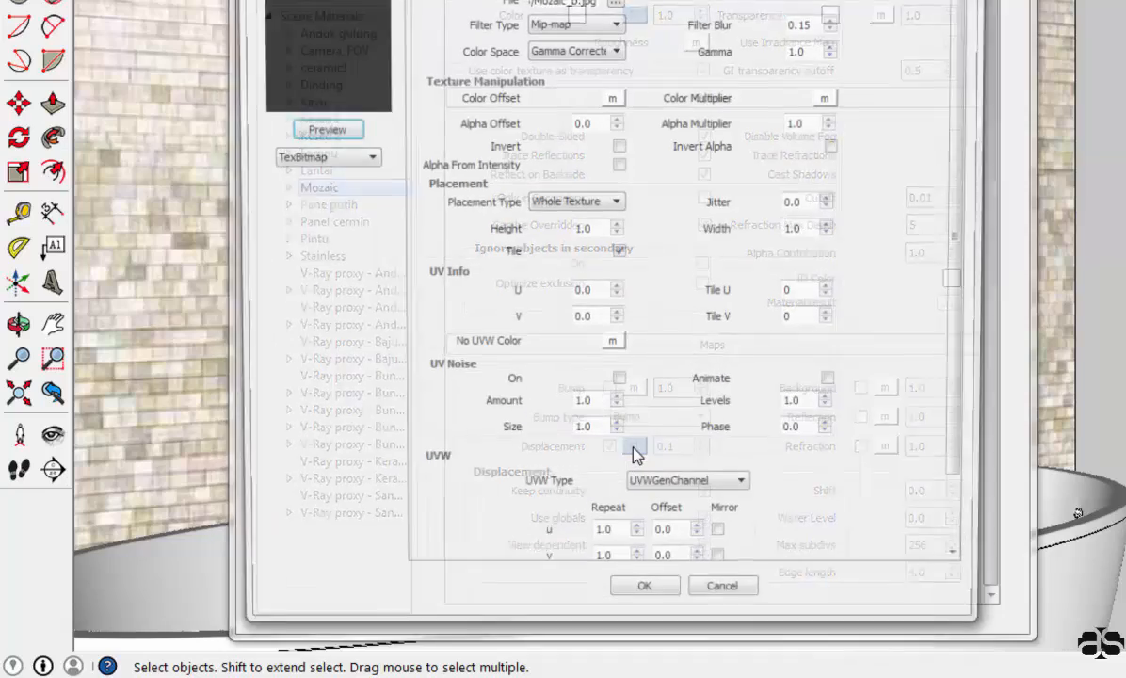
click(339, 157)
scroll(341, 173, up, 1)
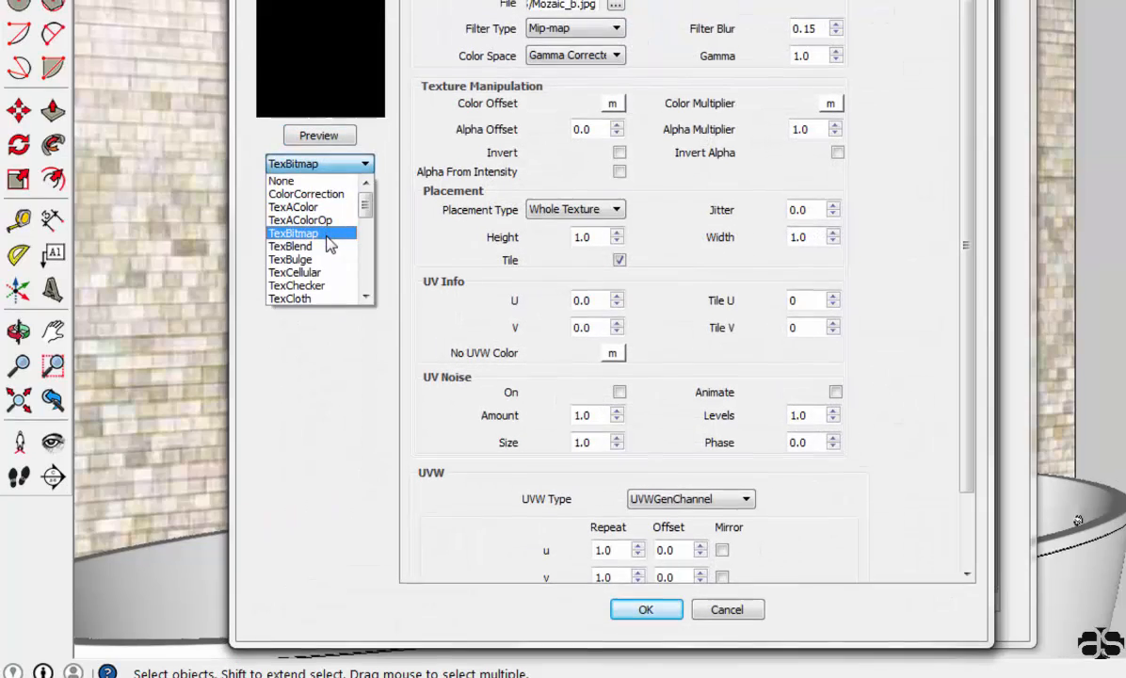
click(299, 221)
Step: Preview the grayscale Mozaic_b image from the MAPS folder and load it as Mozaic's displacement bitmap
click(615, 51)
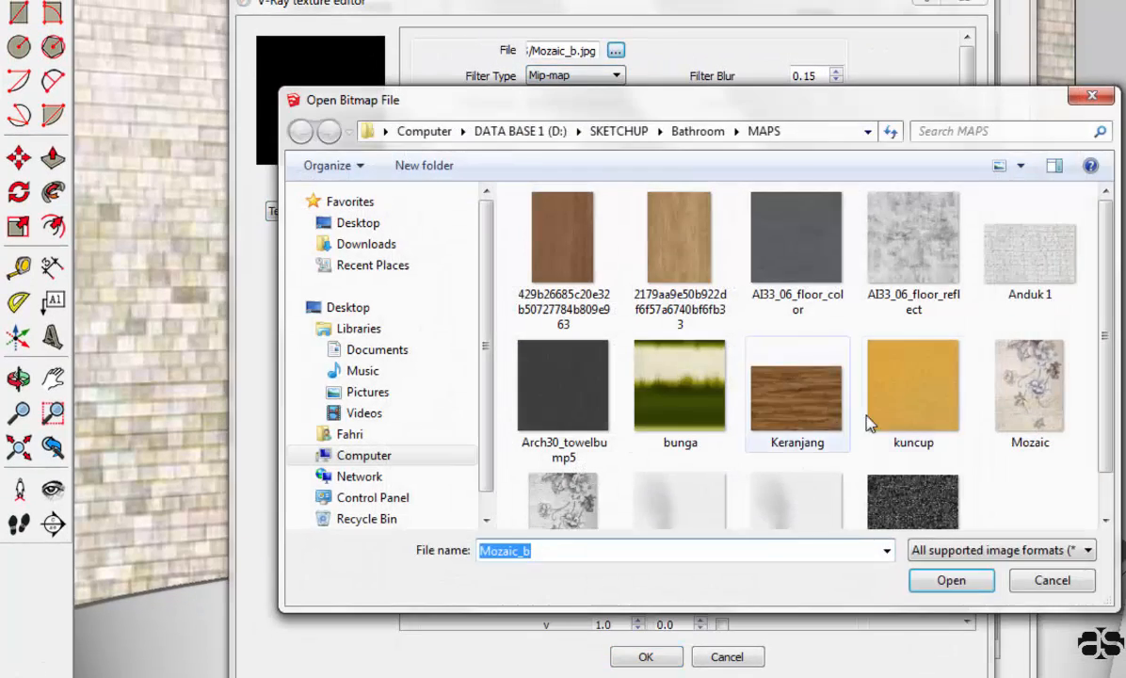
click(565, 492)
right_click(595, 483)
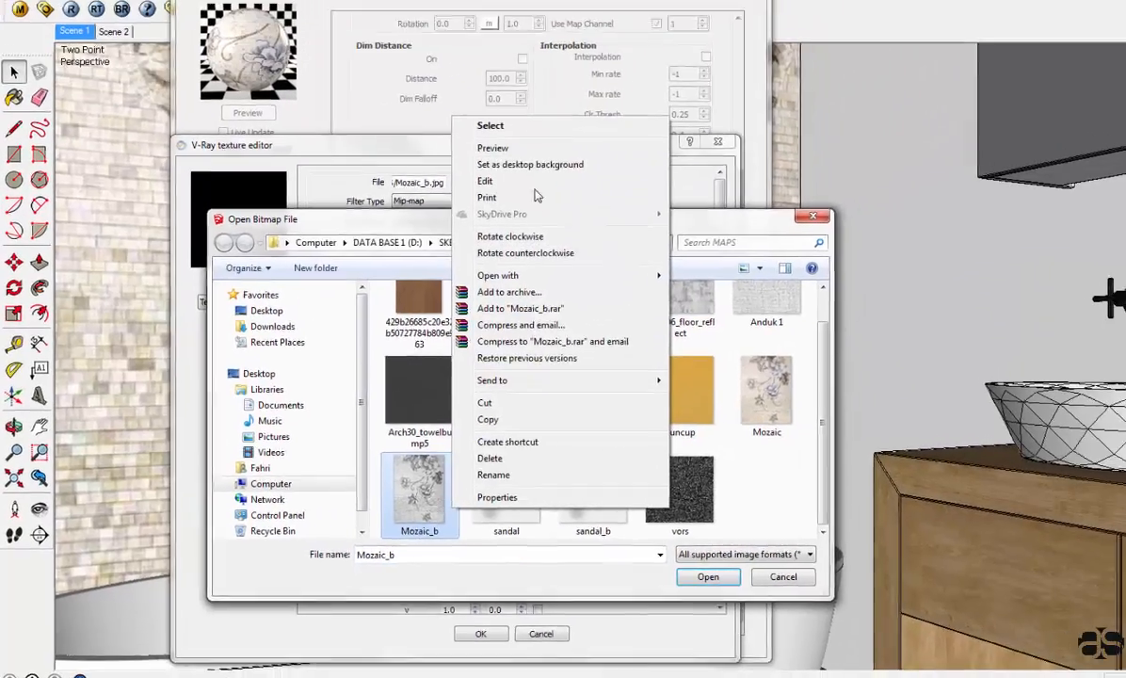
click(733, 13)
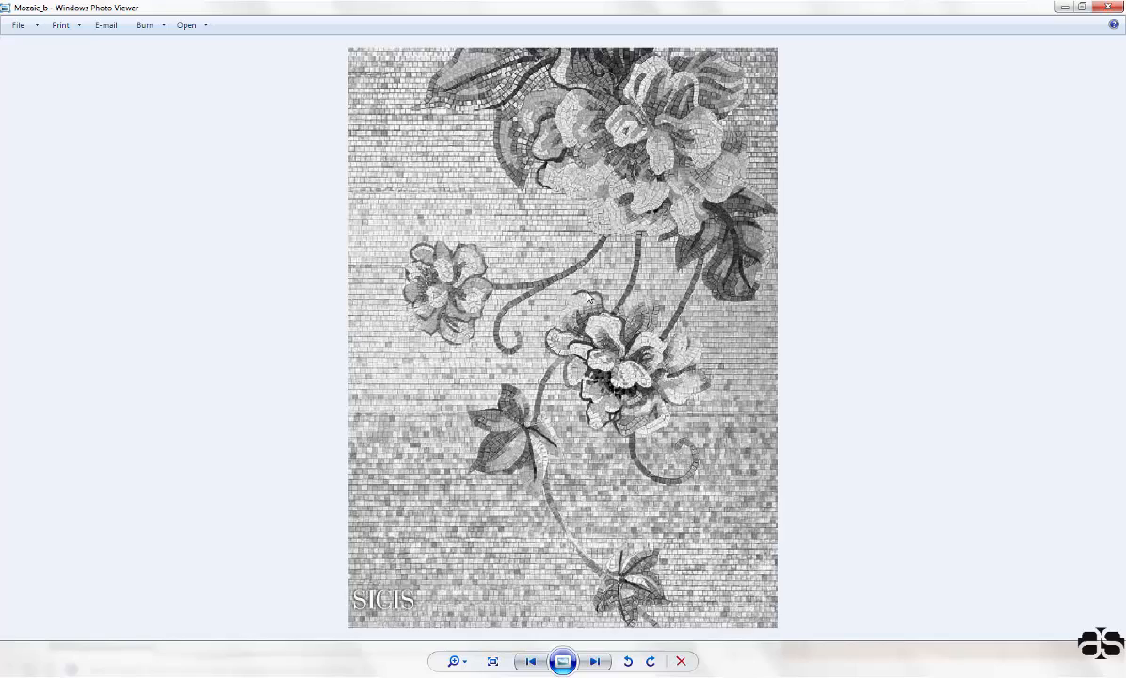
click(1112, 7)
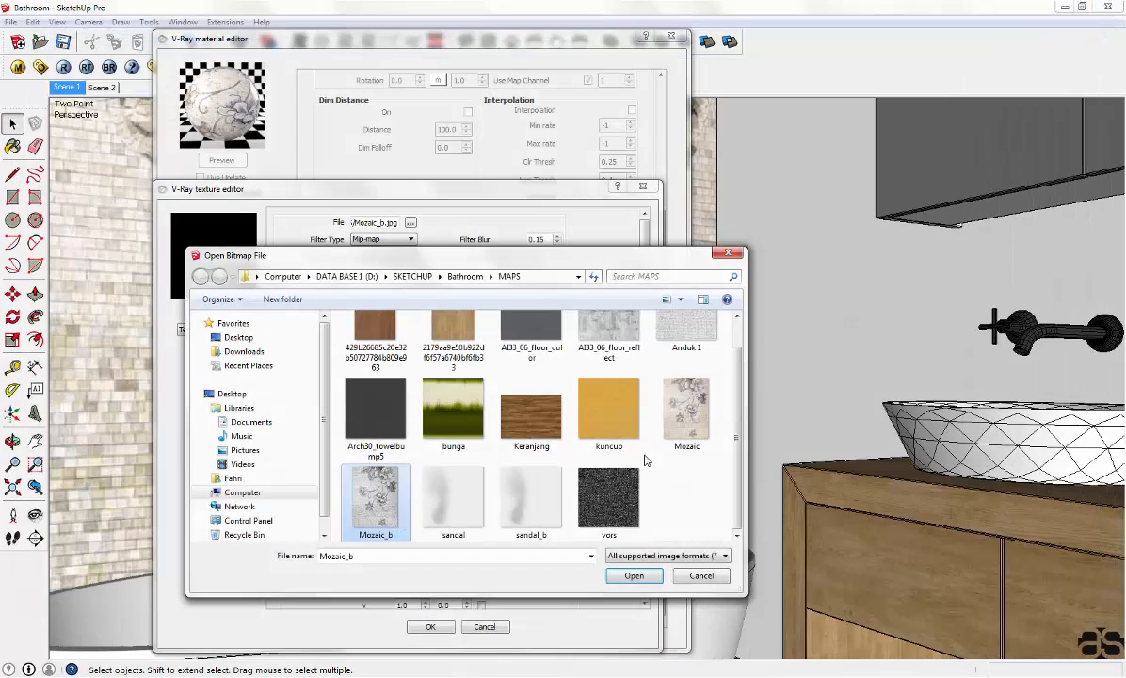
click(634, 576)
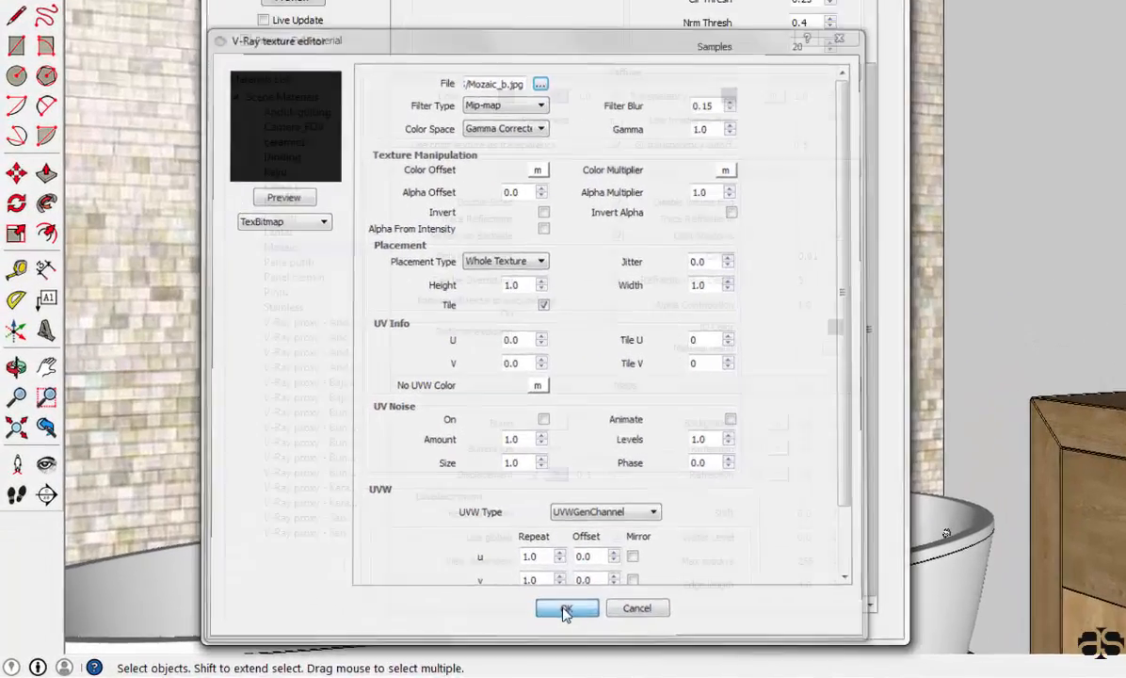
click(431, 627)
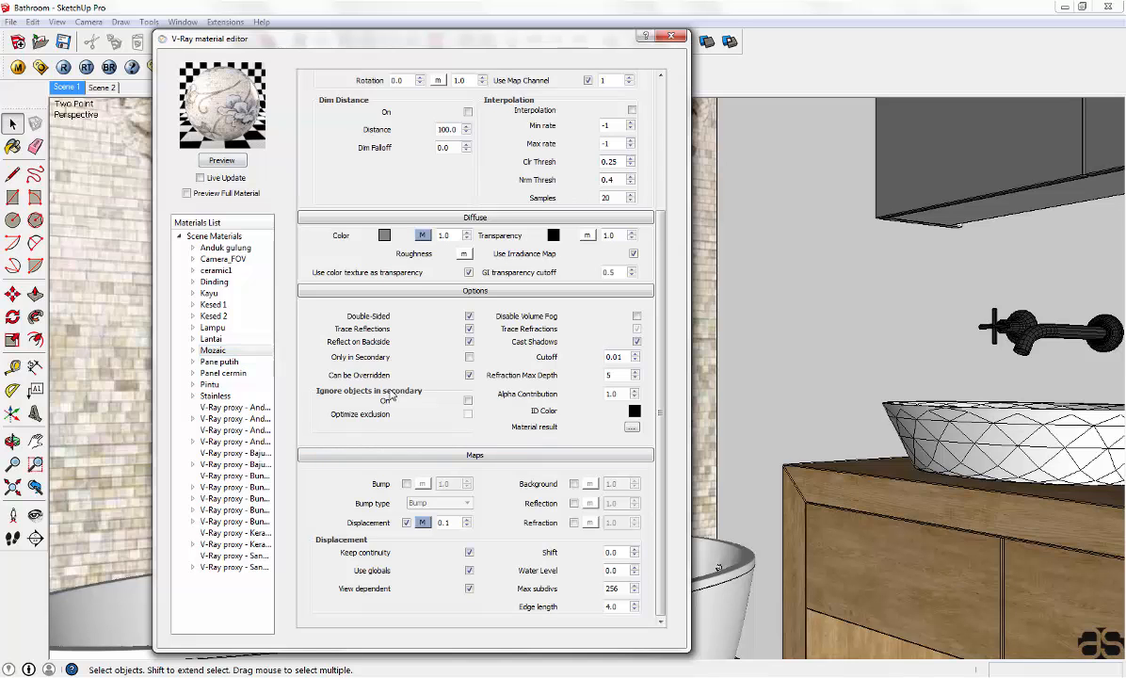
Step: Select the Pane putih material and set its diffuse color to white with red, green and blue at 255
mouse_move(833, 193)
middle_down()
mouse_move(823, 442)
mouse_move(950, 485)
mouse_move(923, 407)
middle_up()
mouse_move(850, 445)
middle_down()
mouse_move(857, 369)
mouse_move(819, 309)
mouse_move(846, 249)
mouse_move(787, 402)
mouse_move(863, 480)
mouse_move(811, 409)
mouse_move(846, 552)
mouse_move(782, 509)
mouse_move(791, 402)
mouse_move(843, 439)
middle_up()
click(243, 362)
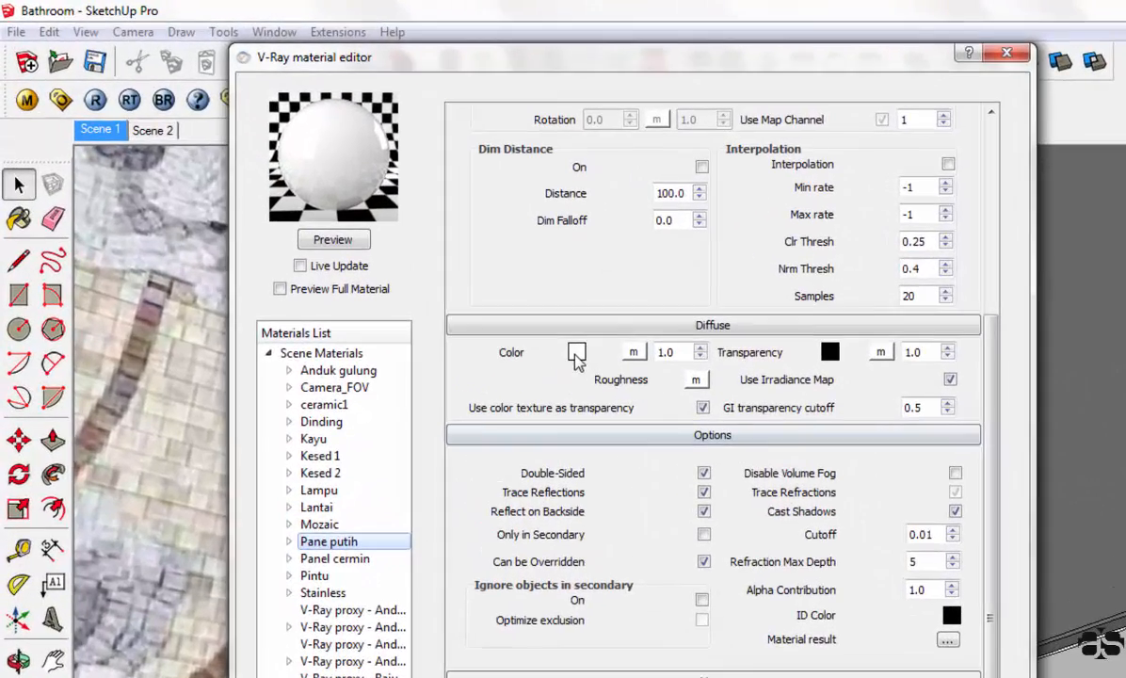
click(384, 235)
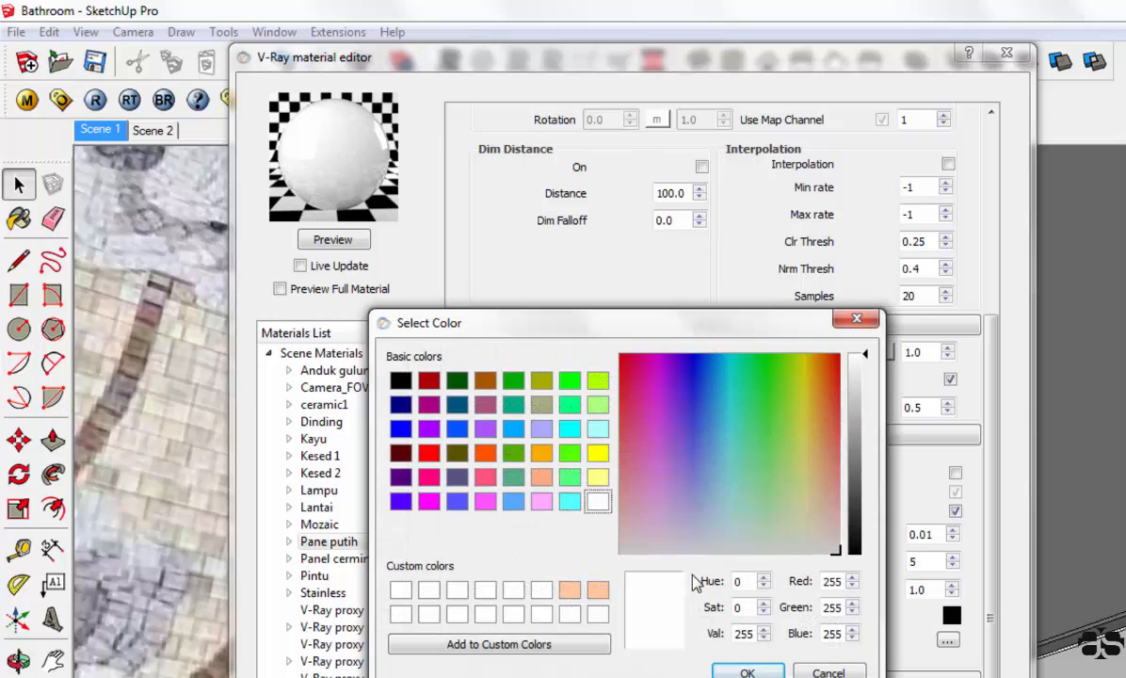
click(853, 318)
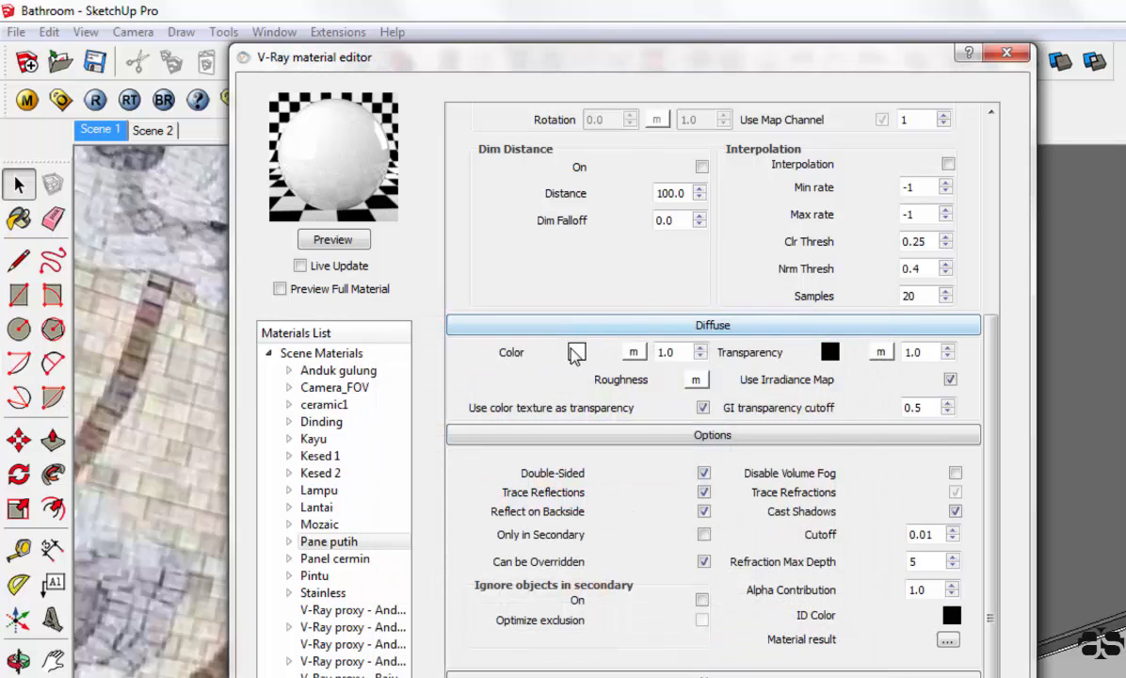
click(576, 353)
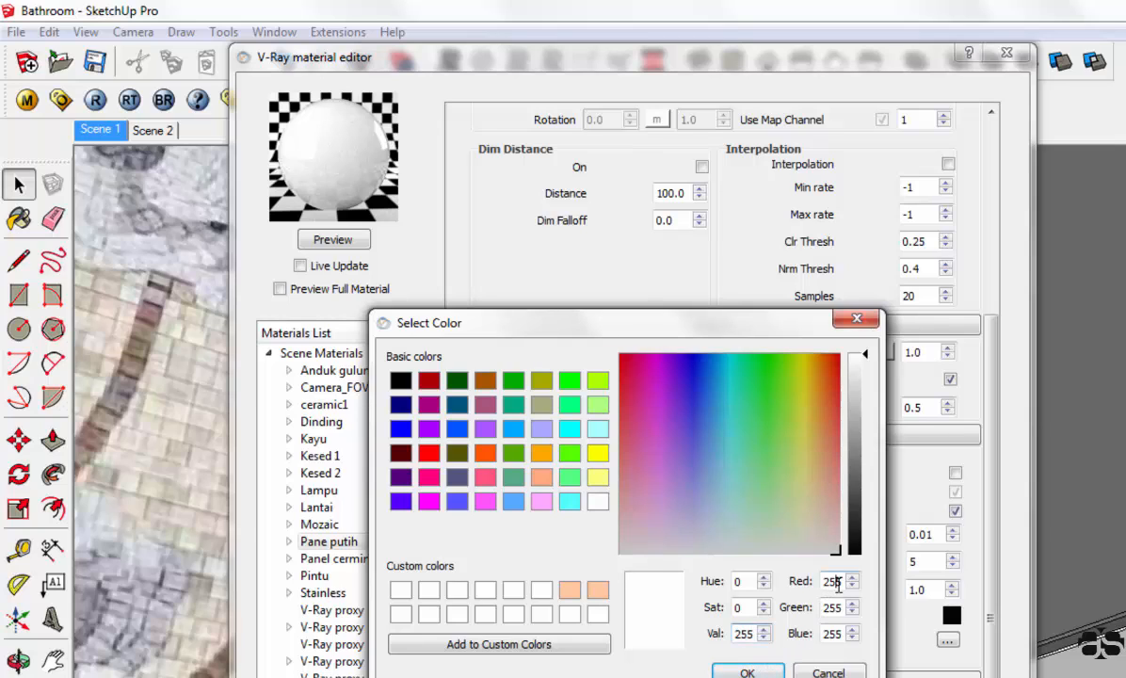
click(833, 610)
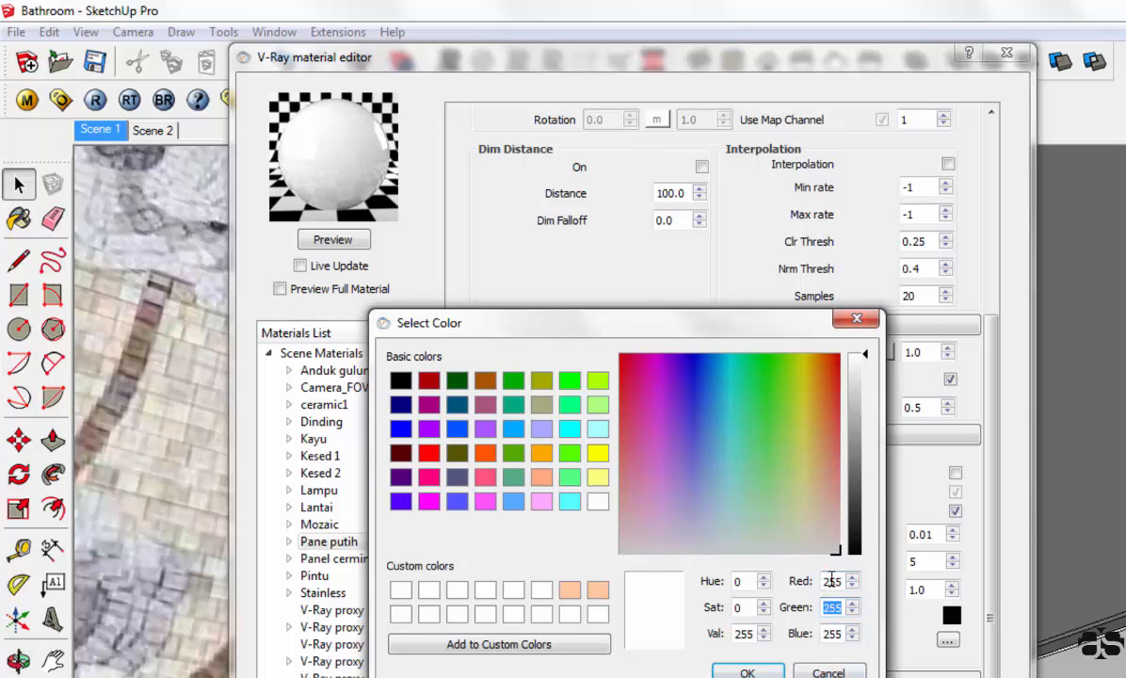
click(833, 581)
double_click(834, 609)
double_click(833, 634)
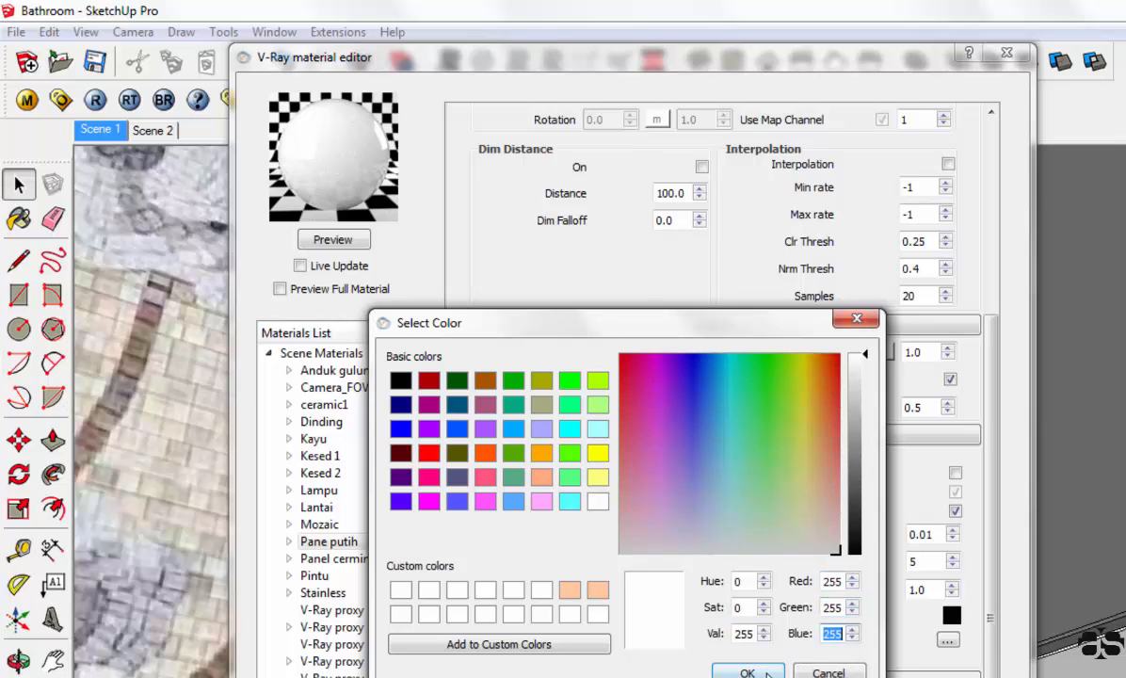
click(746, 673)
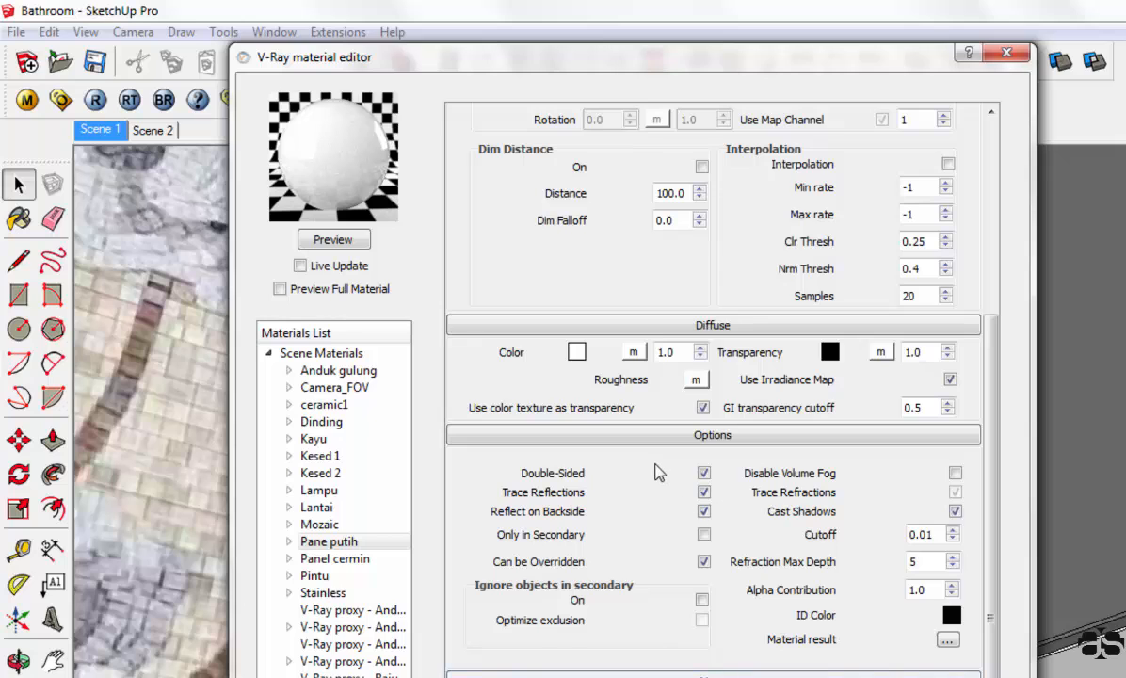
Step: Review the layer types available for Pane putih and set its reflection map to TexFresnel
scroll(662, 458, up, 3)
scroll(662, 459, up, 3)
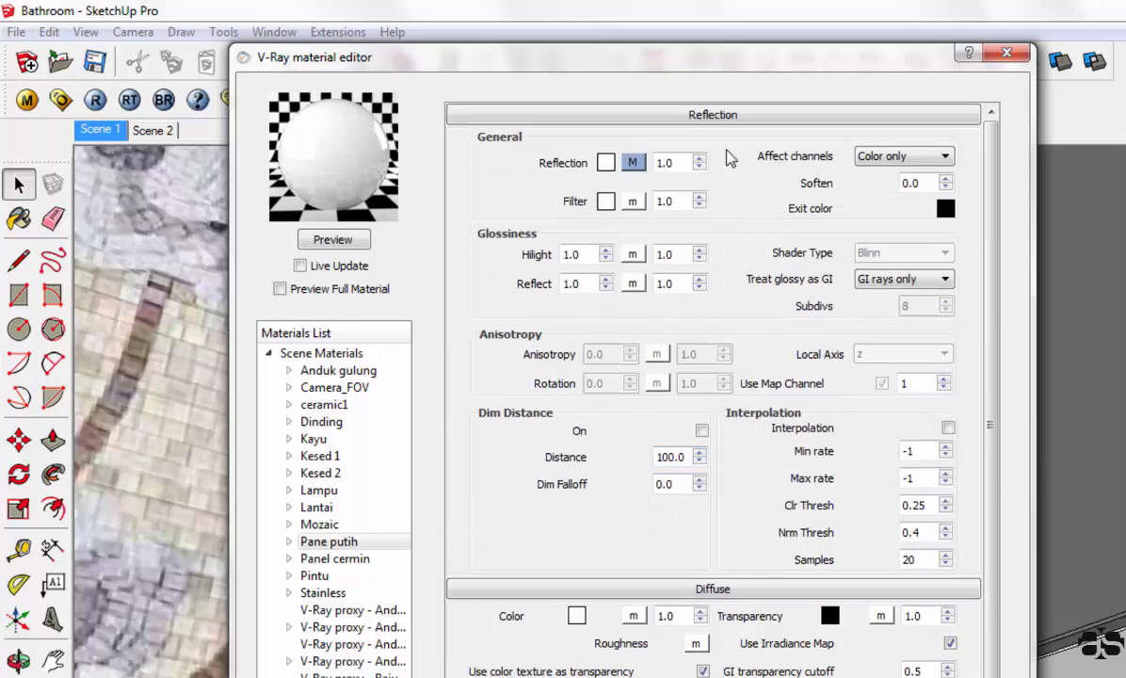
right_click(397, 540)
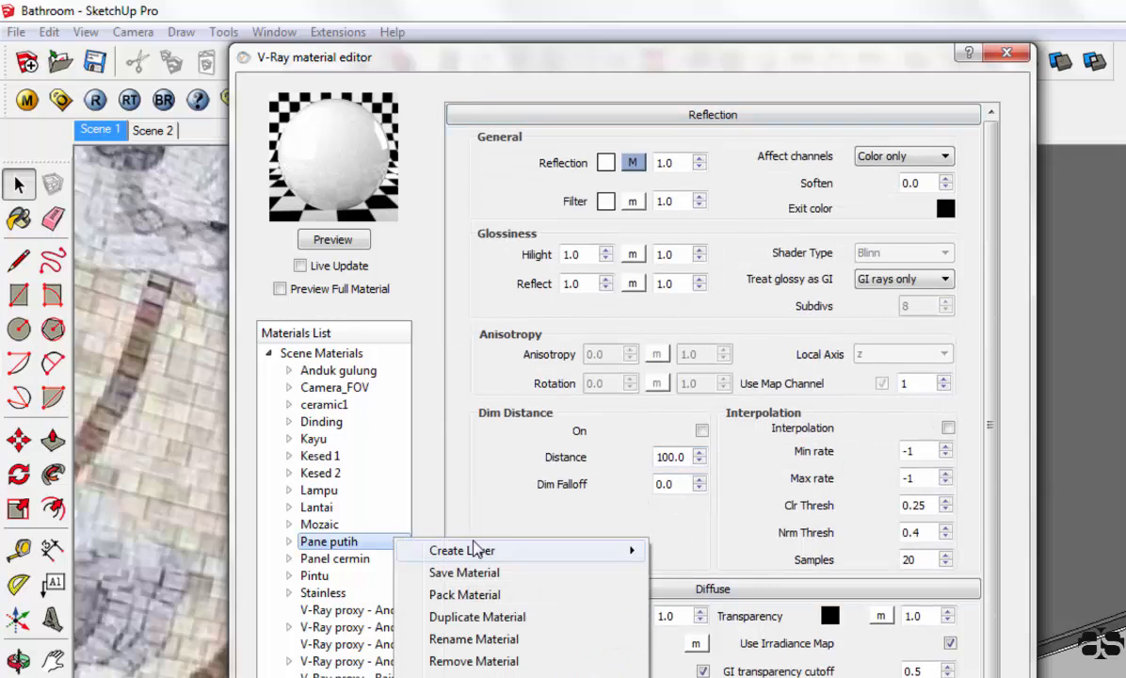
mouse_move(594, 560)
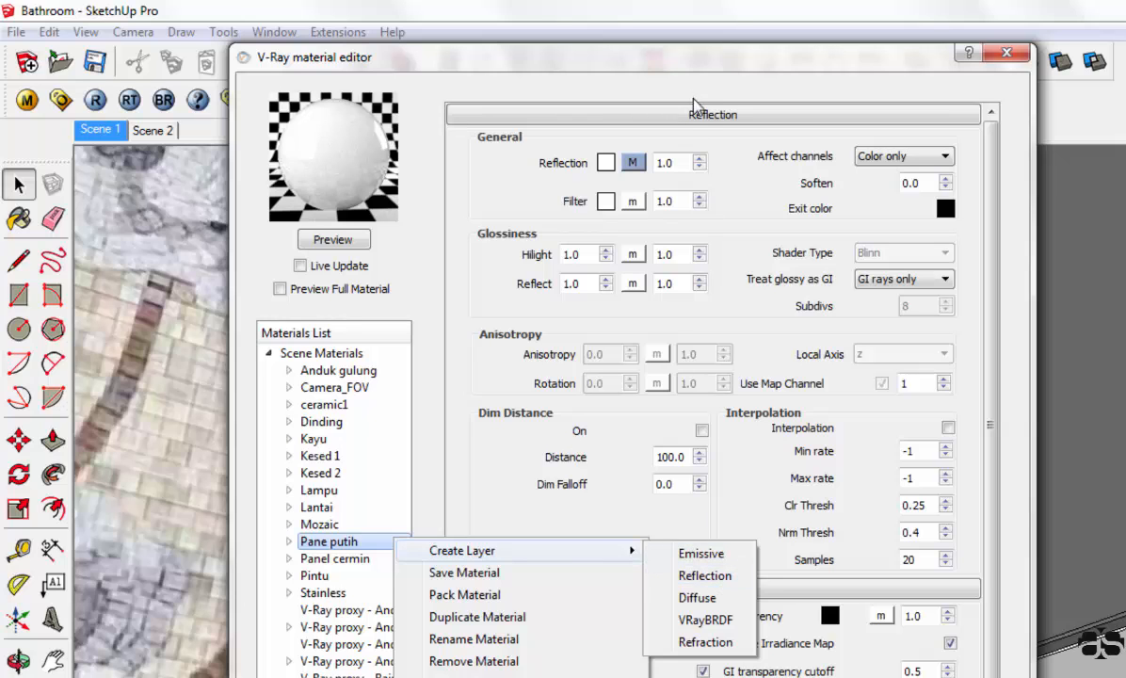
click(629, 160)
click(633, 162)
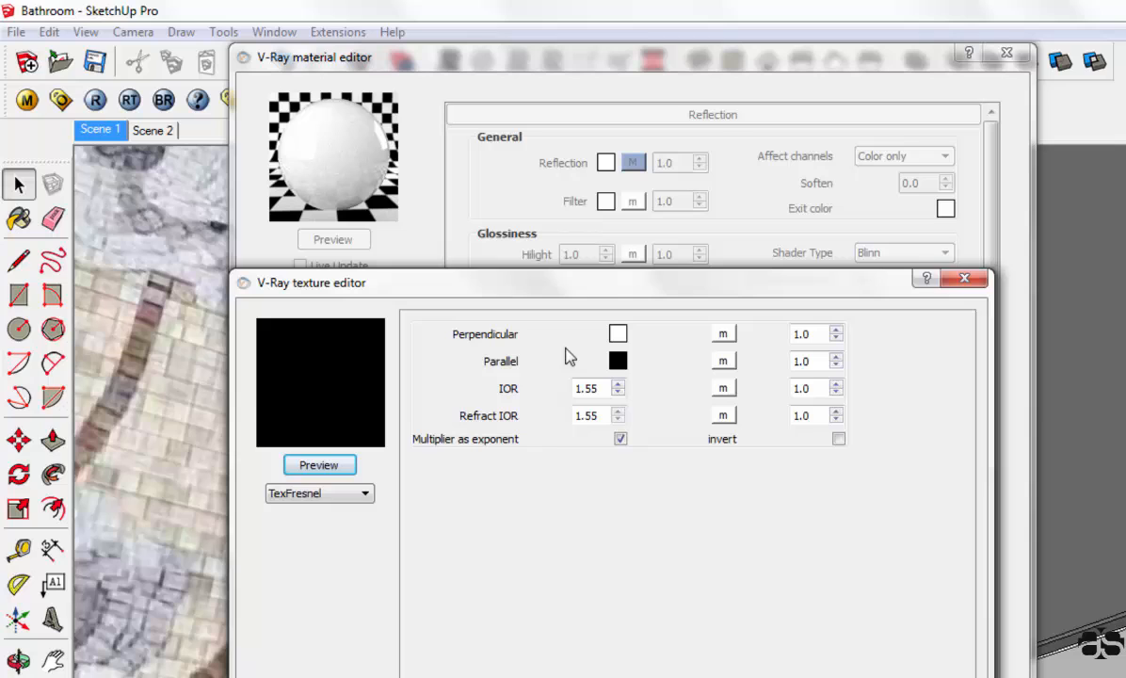
click(367, 494)
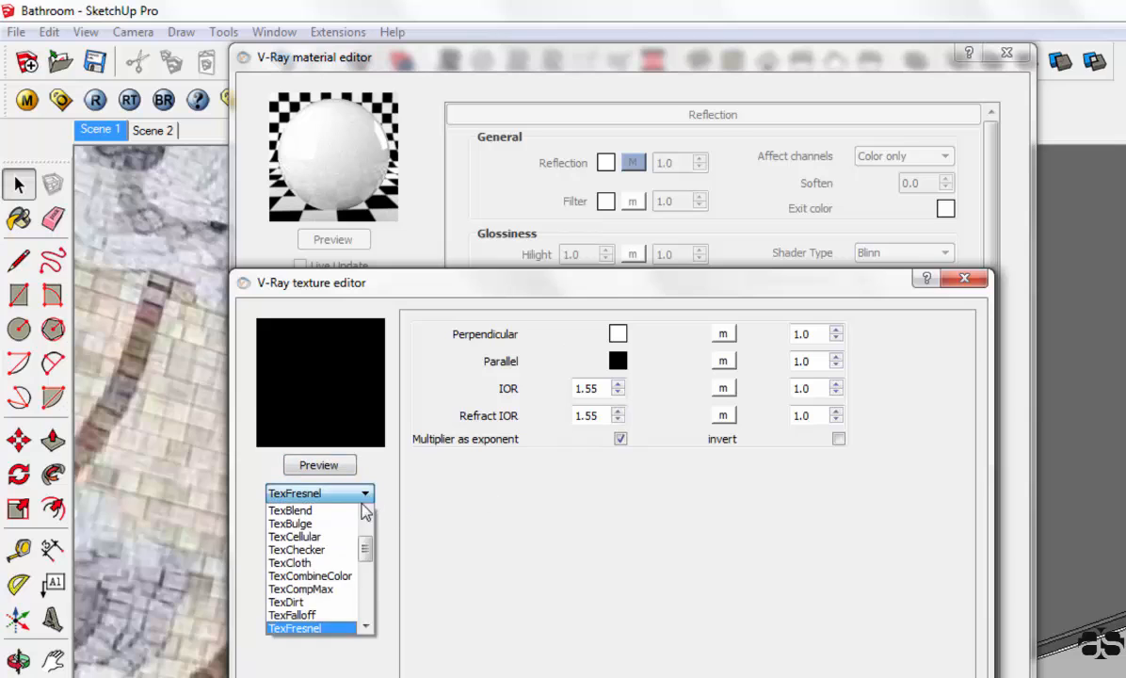
click(337, 628)
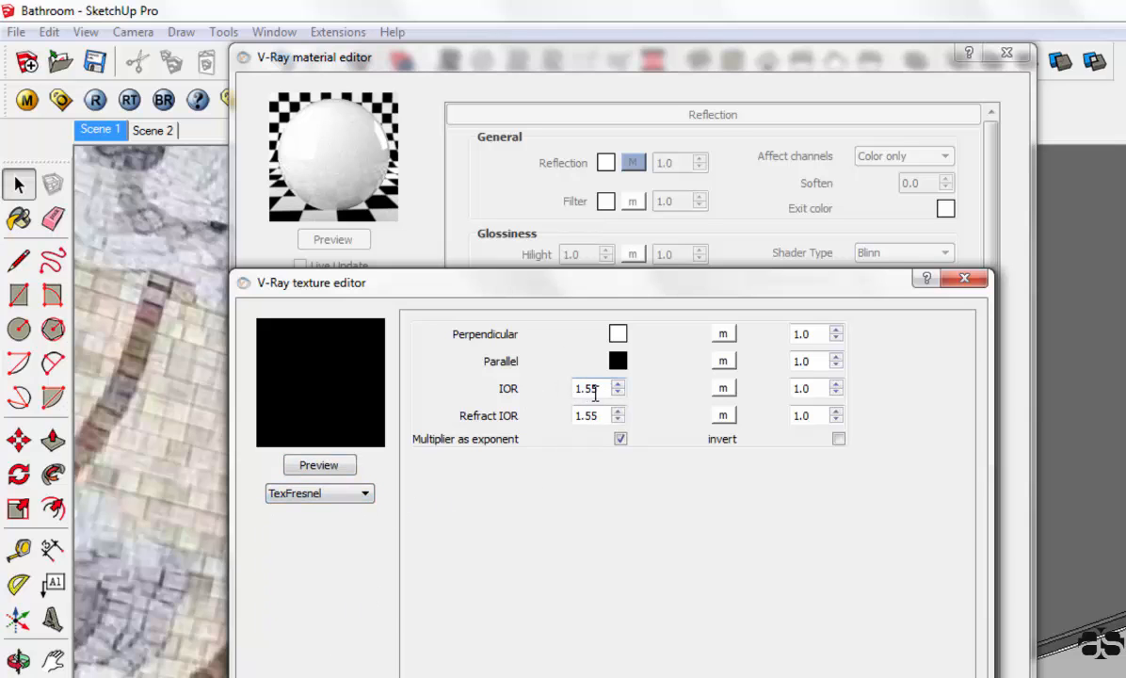
Step: Set the Fresnel IOR and Refract IOR of Pane putih's reflection map to 1.55 each
double_click(595, 391)
click(606, 420)
click(424, 674)
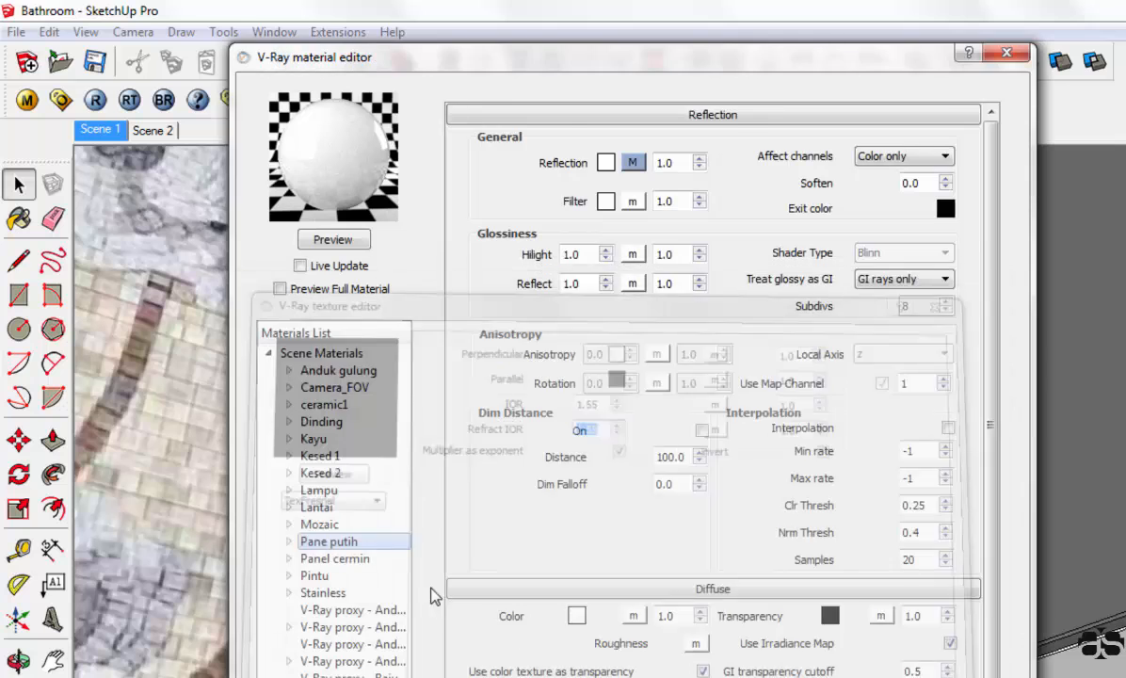
Step: Select the Panel cermin material and set its diffuse color to gray with red, green and blue at 120
scroll(670, 520, down, 5)
middle_drag(123, 377, 179, 377)
middle_drag(1083, 377, 1083, 471)
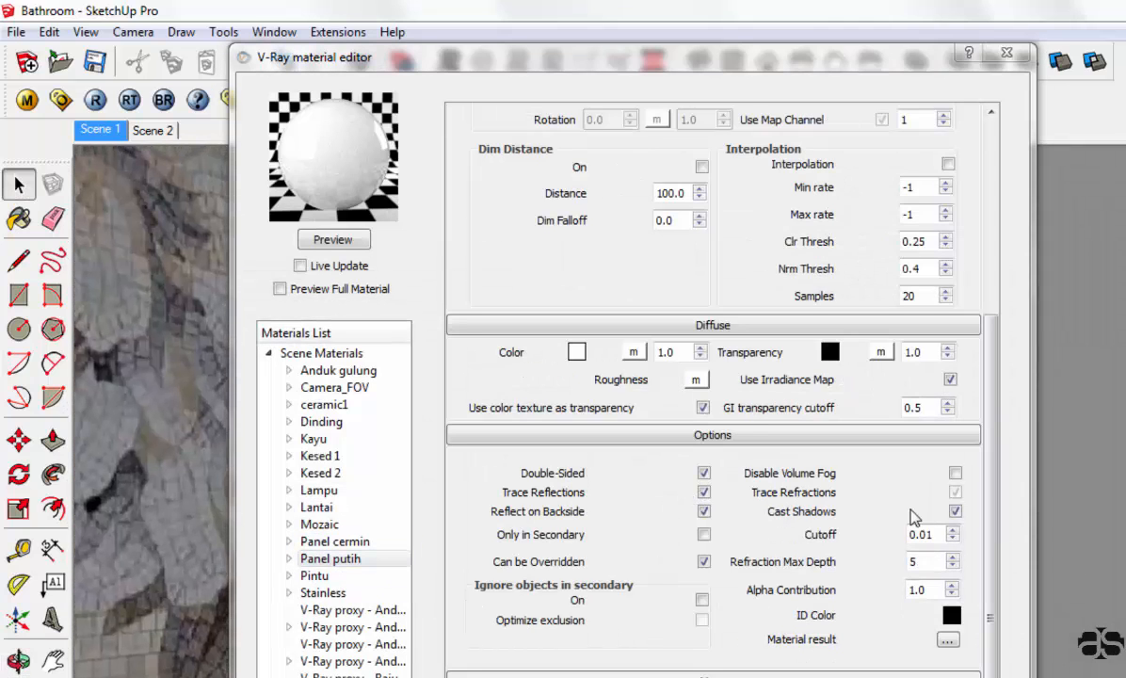
click(381, 544)
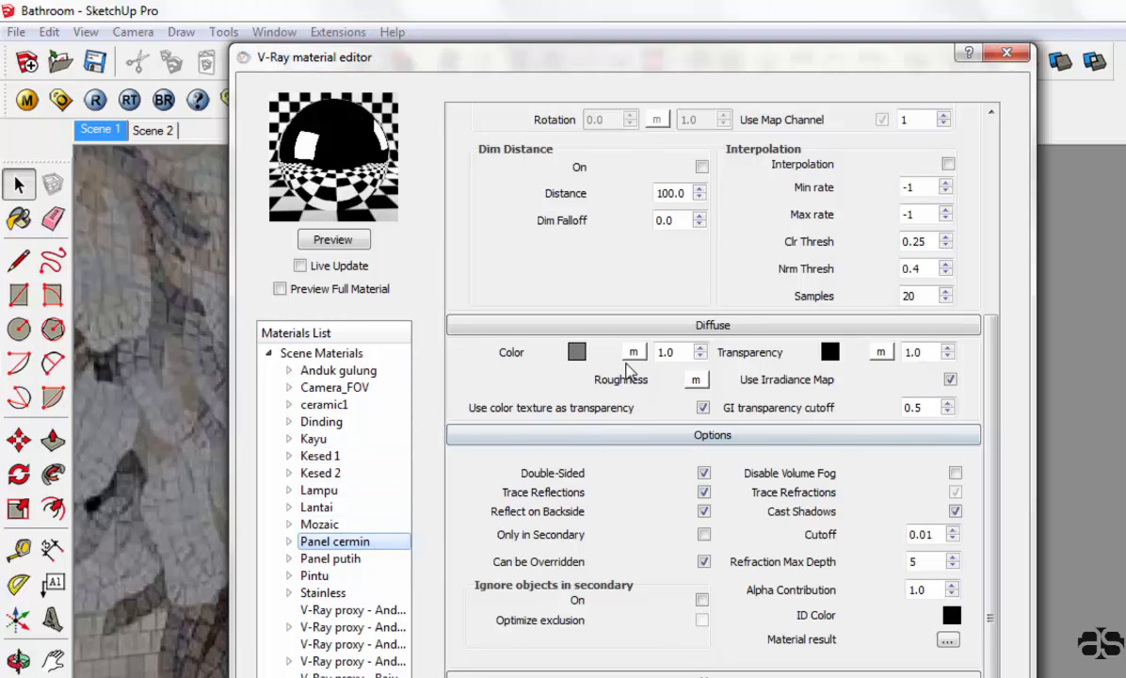
click(577, 353)
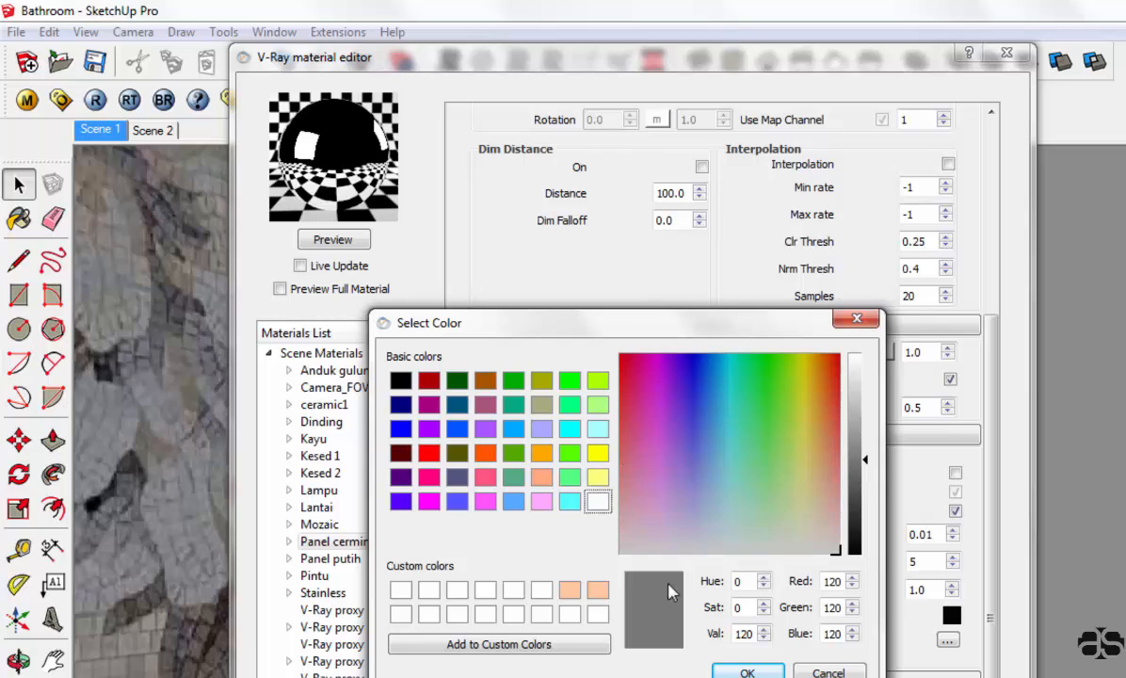
double_click(744, 636)
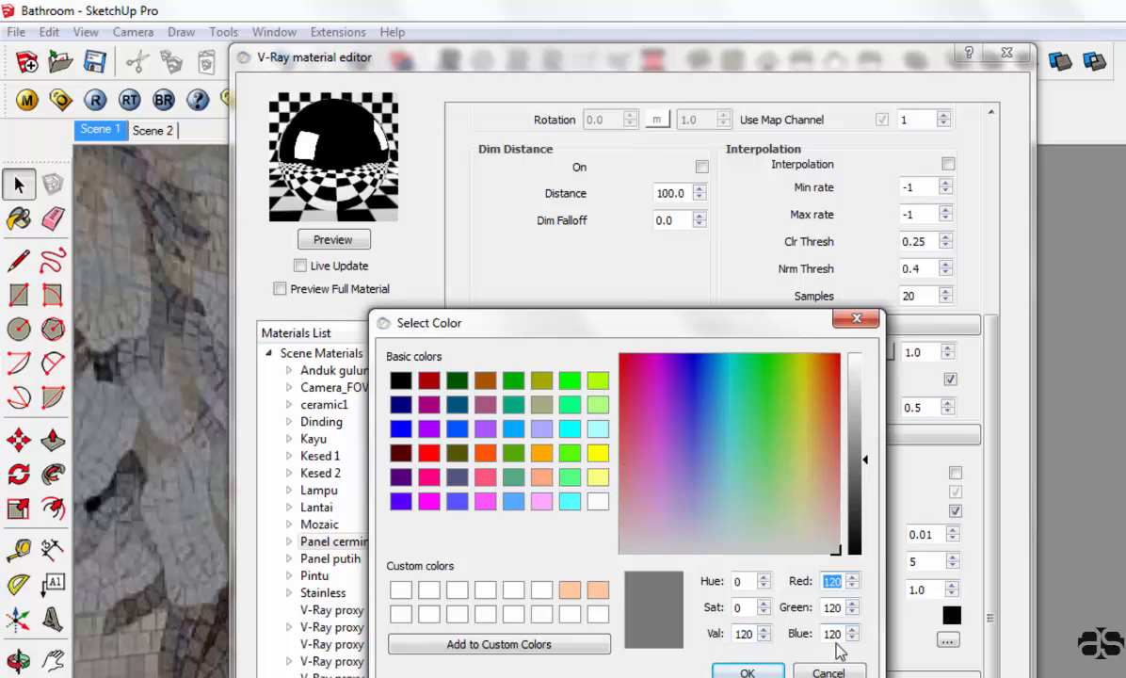
double_click(834, 607)
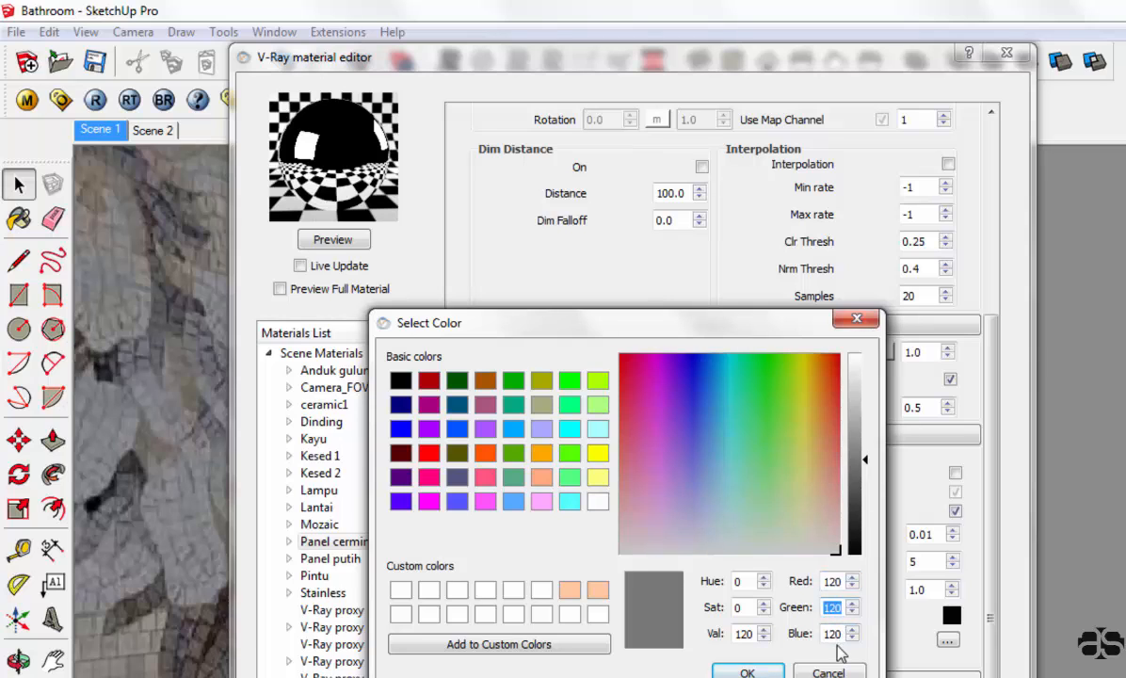
double_click(833, 634)
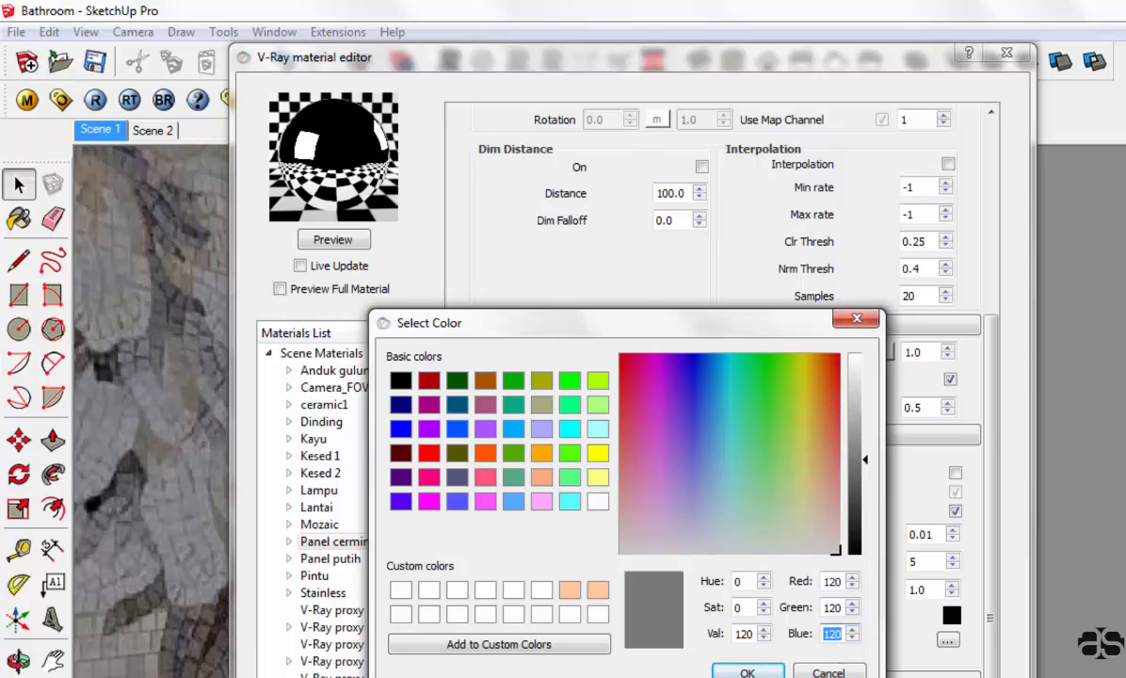
key(Return)
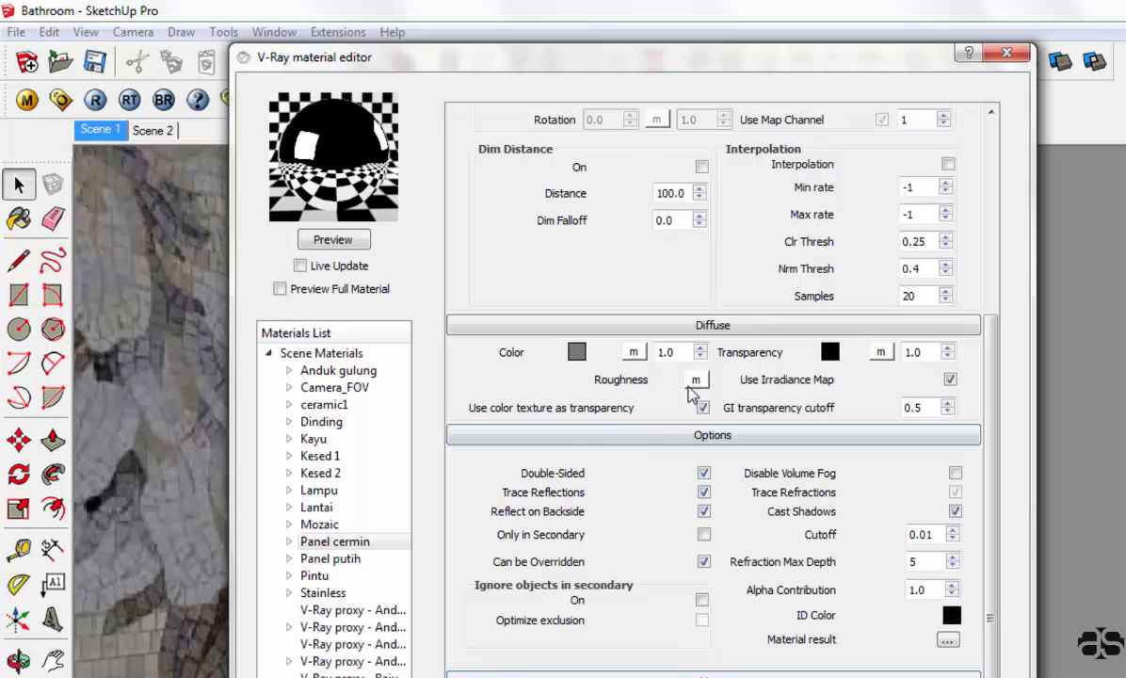
Step: Review the layer types available for Panel cermin and set its reflection map to None
scroll(706, 302, up, 5)
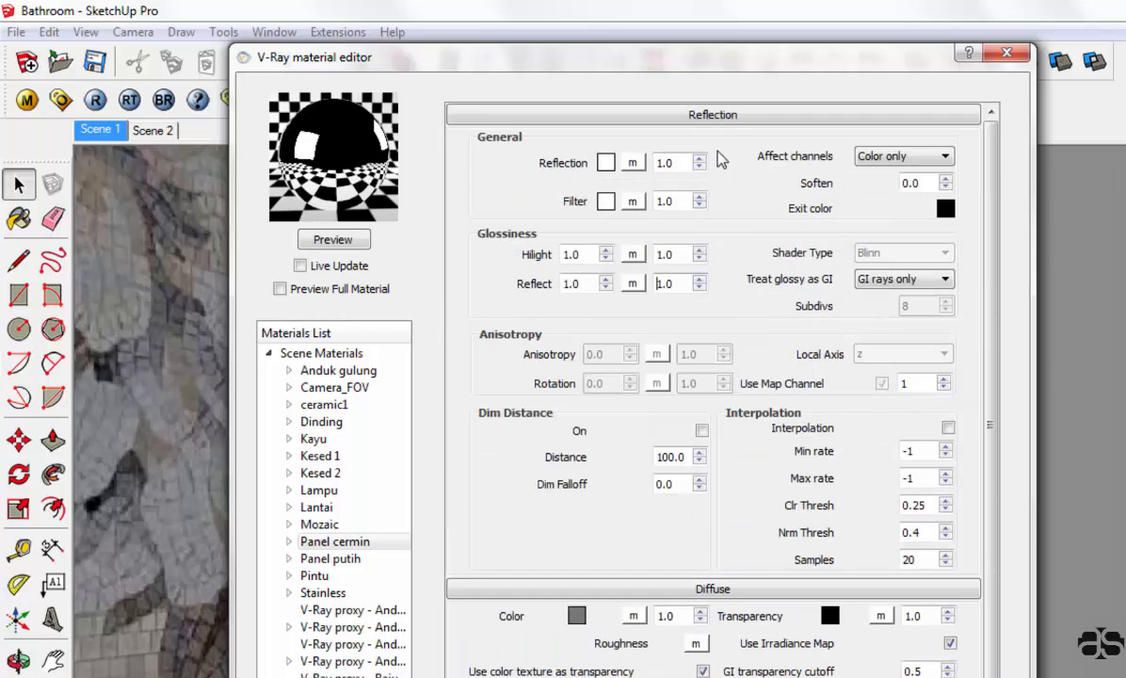
right_click(397, 543)
mouse_move(484, 551)
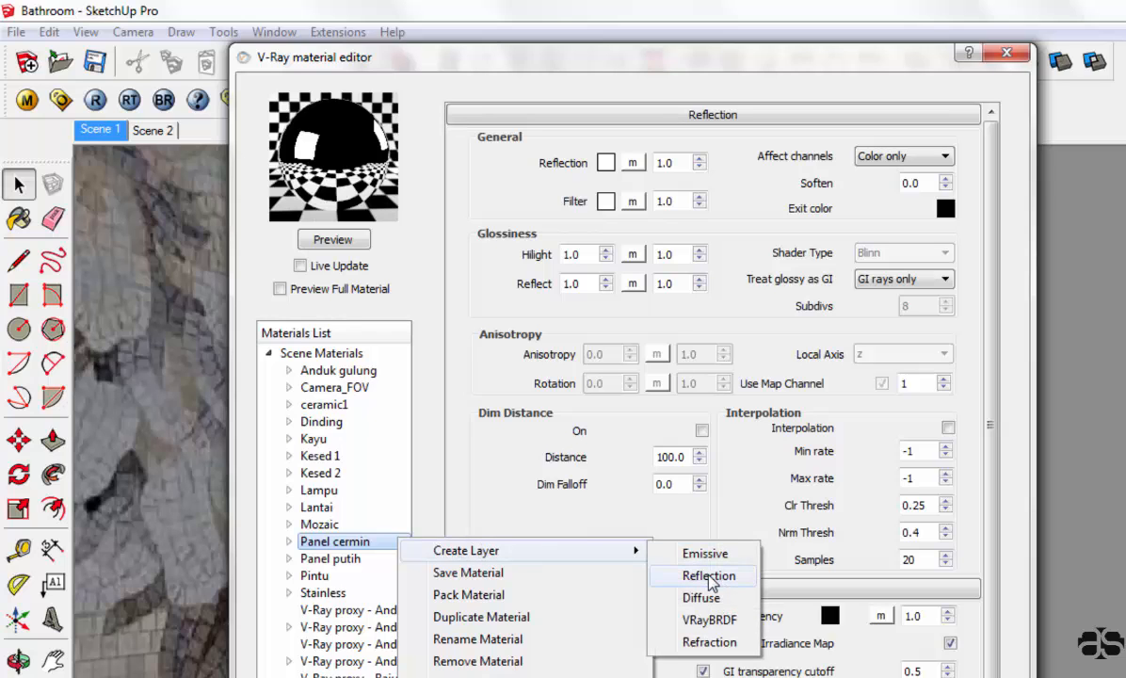
click(633, 164)
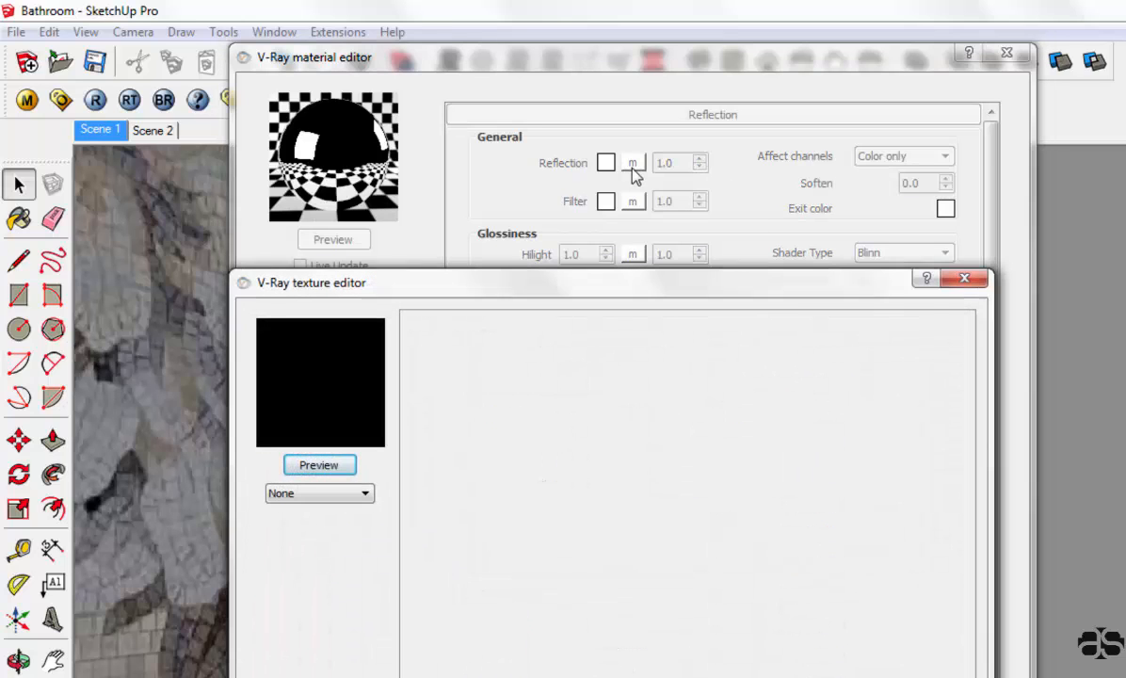
click(368, 499)
click(322, 639)
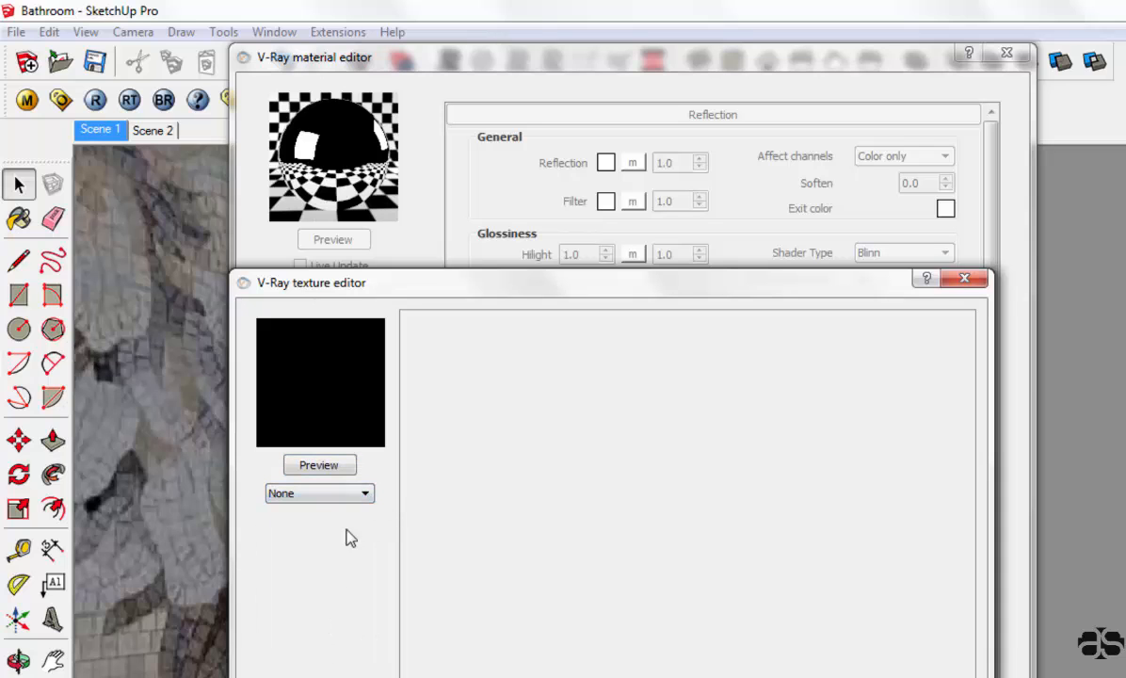
click(339, 494)
drag(364, 534, 363, 611)
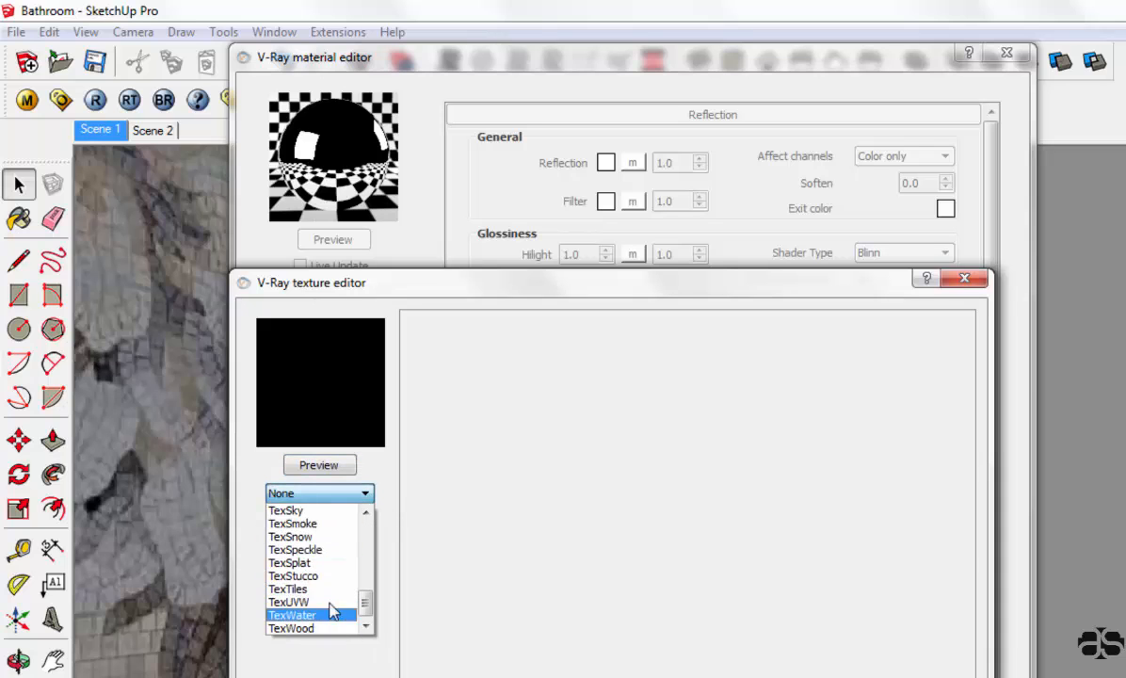
scroll(347, 573, up, 10)
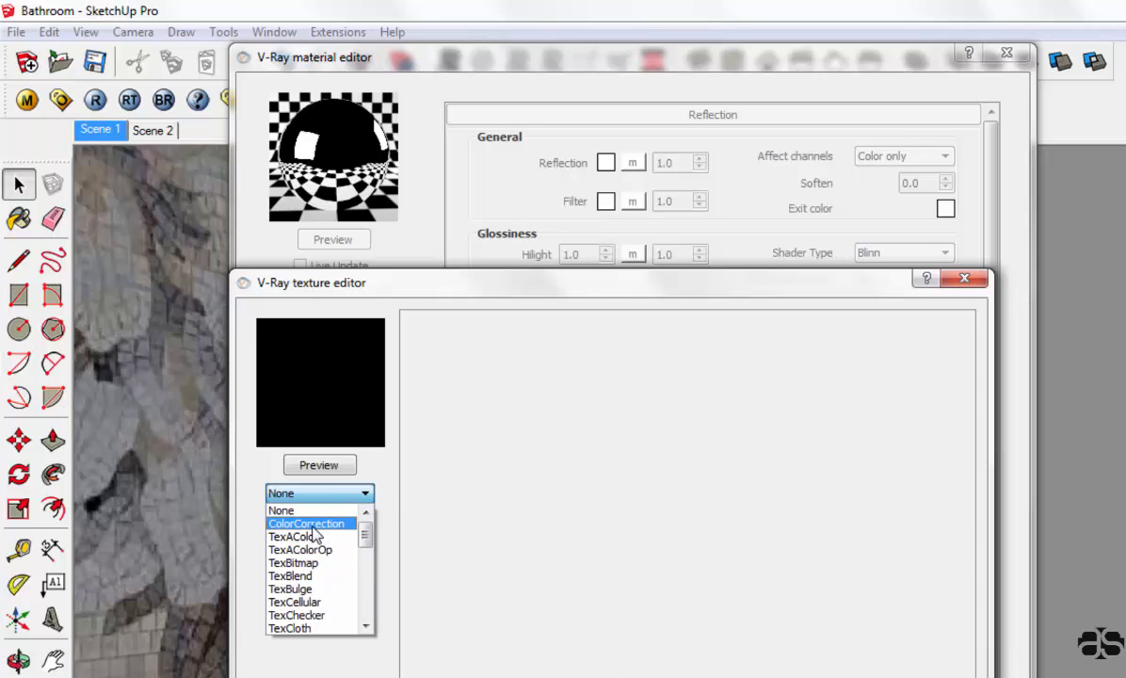
click(335, 512)
click(773, 676)
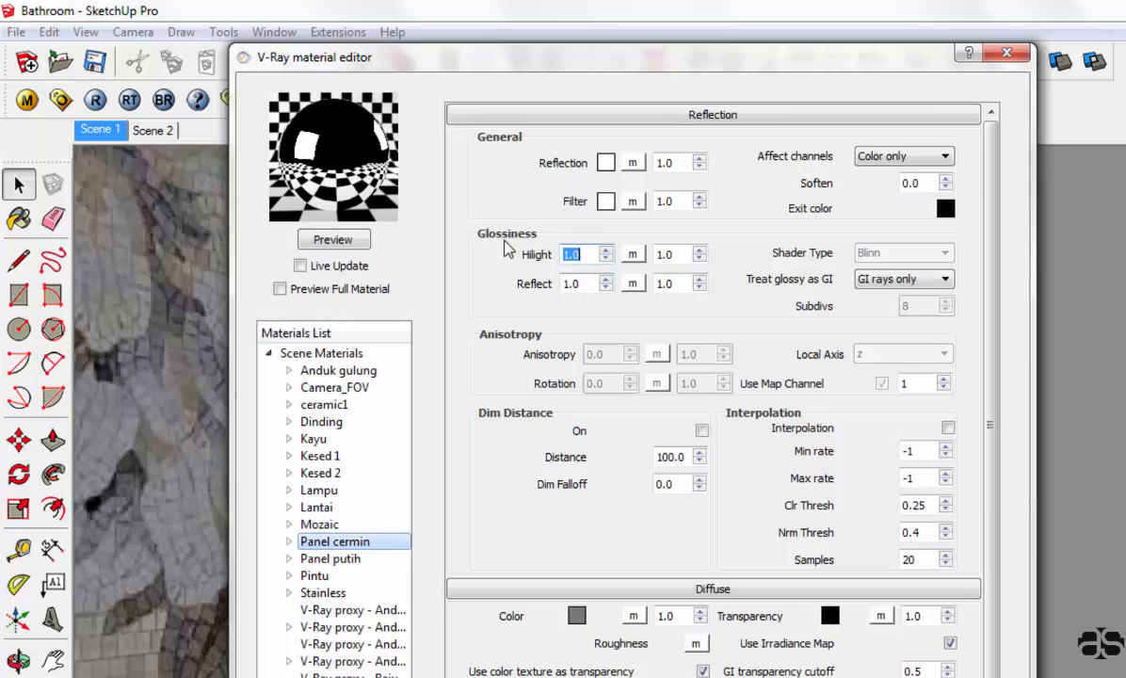
Step: Set Panel cermin's Hilight and Reflect glossiness to 1.0 and refresh the material preview
double_click(562, 287)
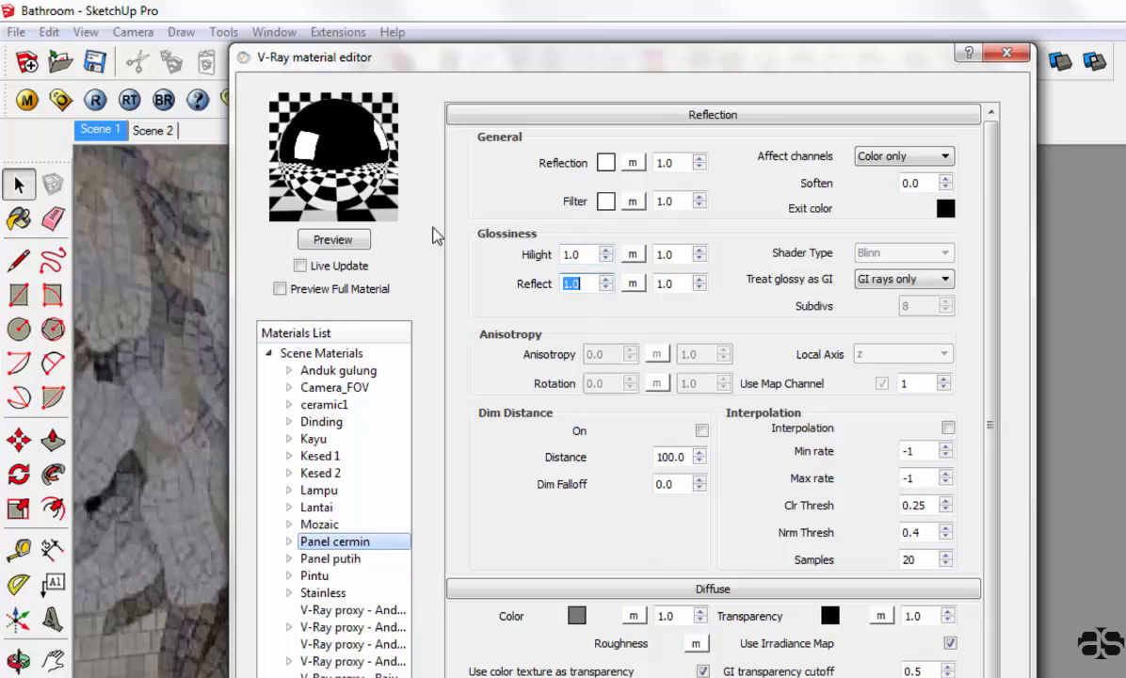
click(358, 241)
scroll(588, 490, down, 3)
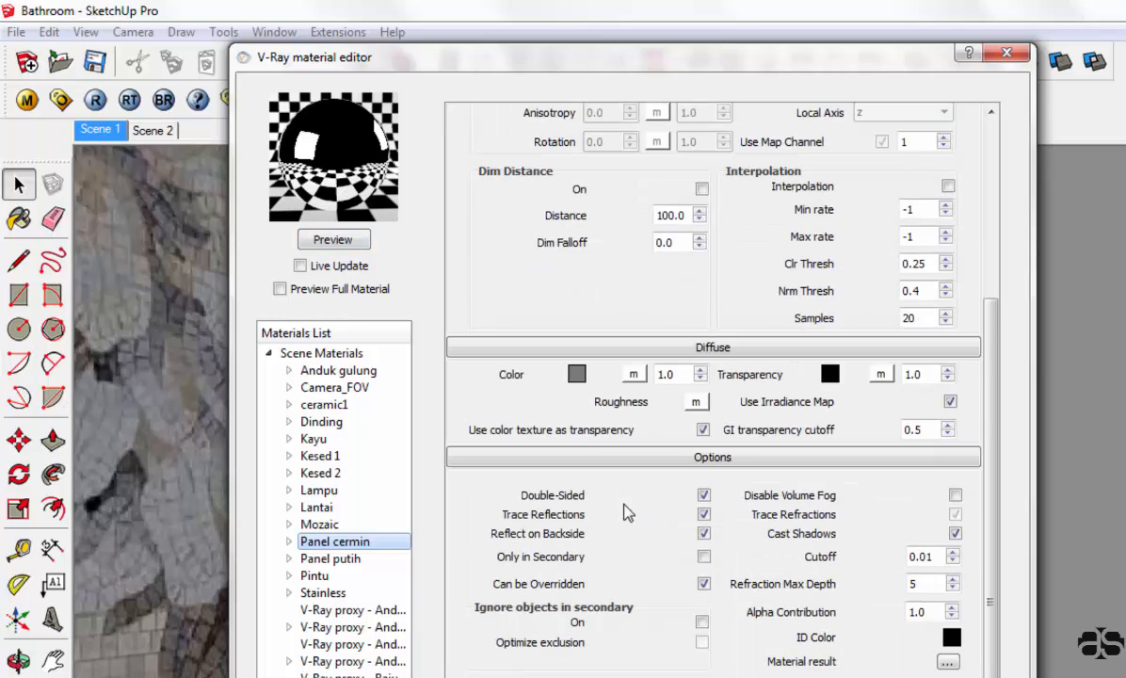
Step: Select the Dinding material and set its diffuse color to white with red, green and blue at 255
mouse_move(1083, 603)
middle_down()
mouse_move(1107, 560)
mouse_move(1107, 527)
middle_up()
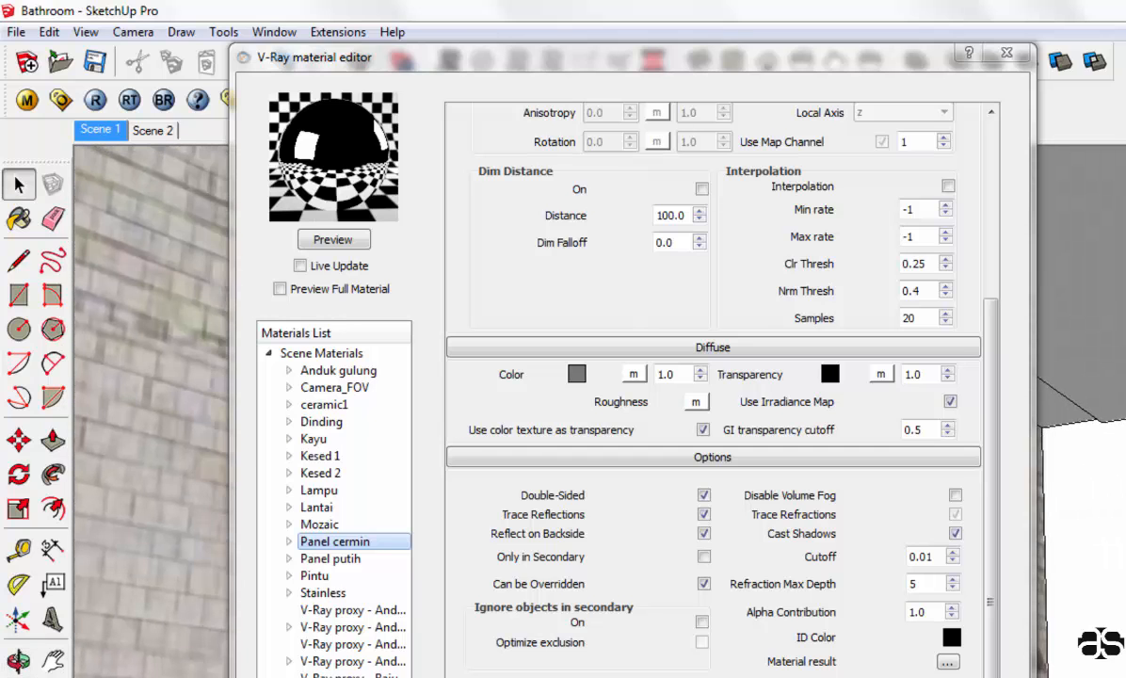
click(377, 423)
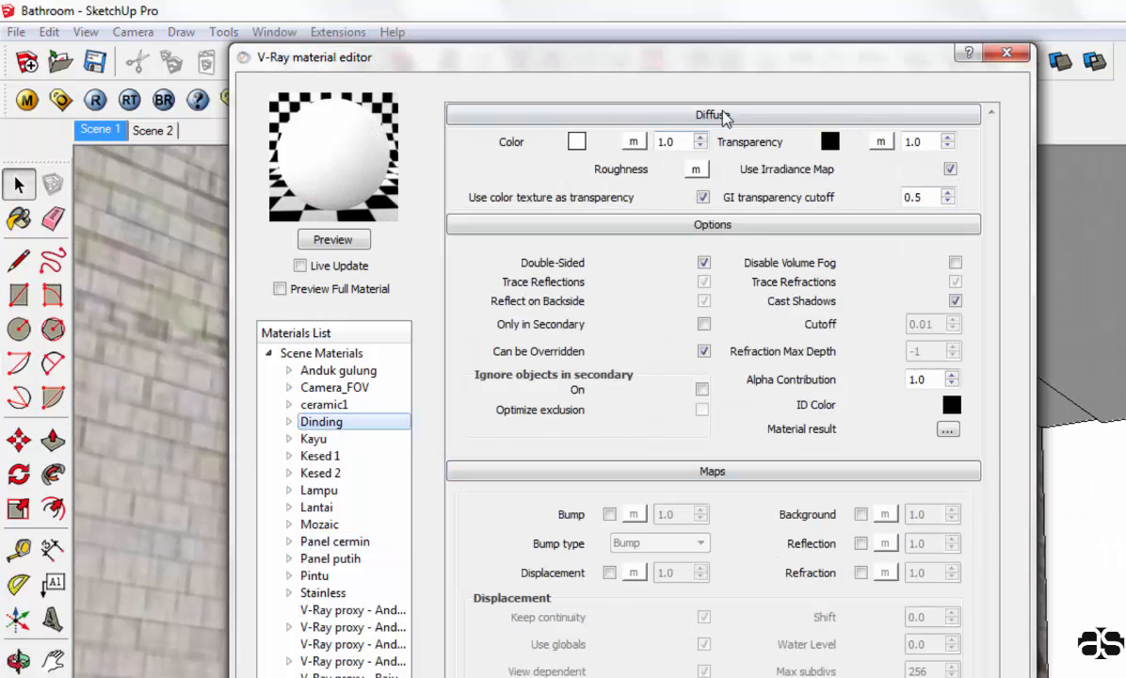
click(575, 142)
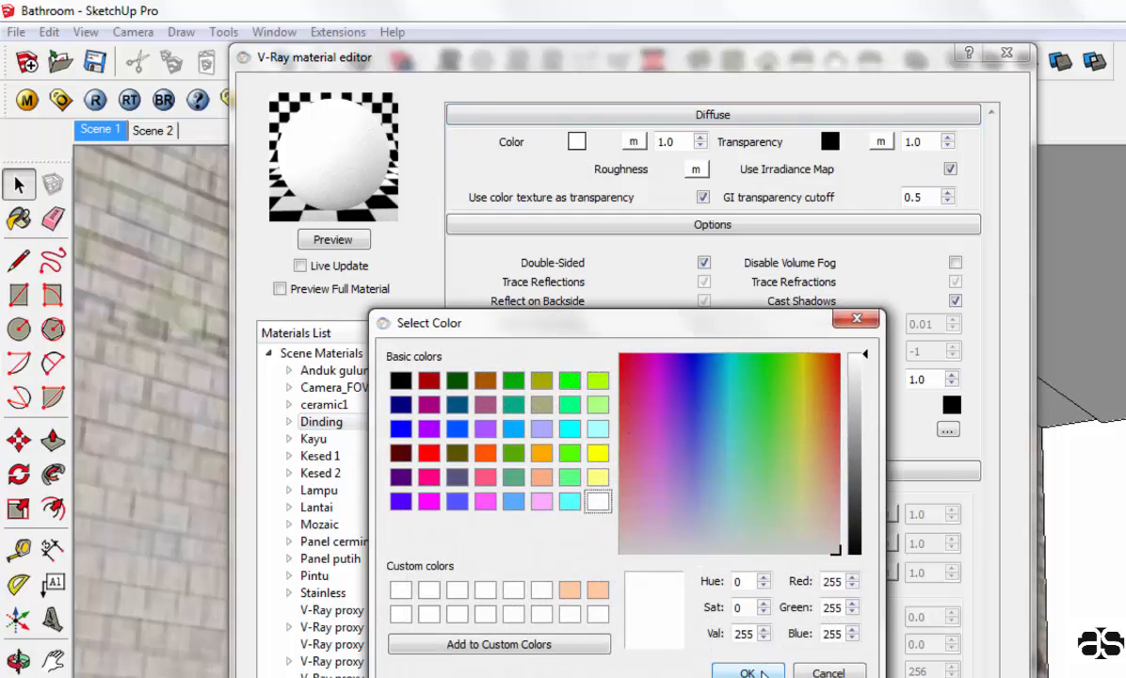
double_click(744, 634)
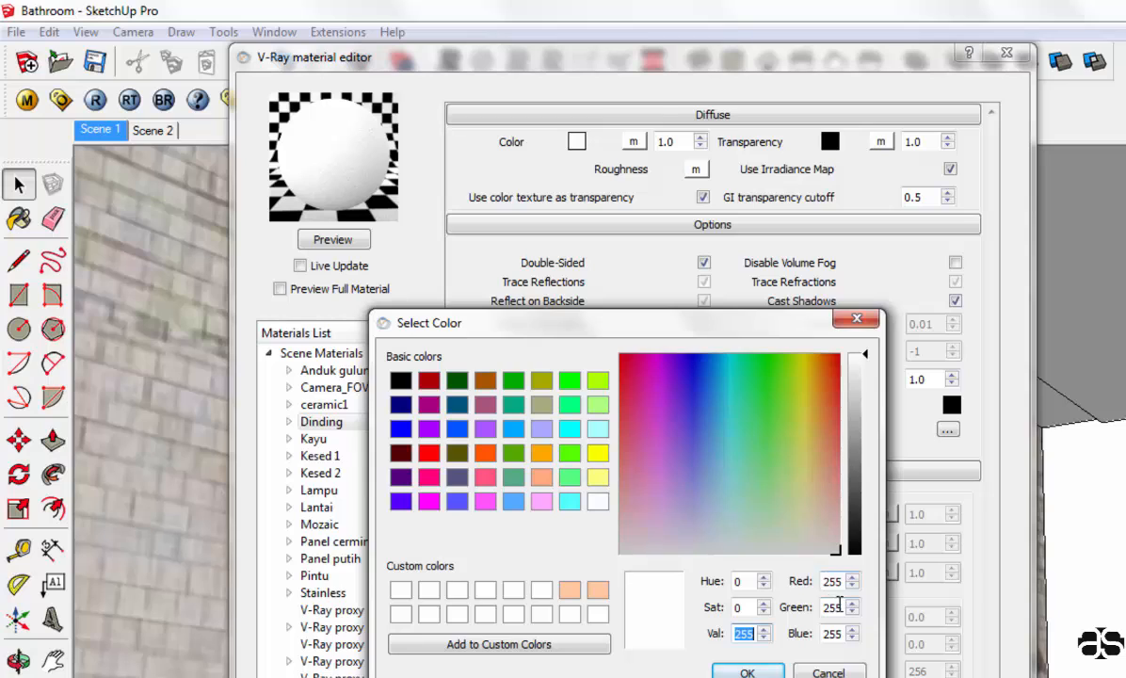
double_click(835, 582)
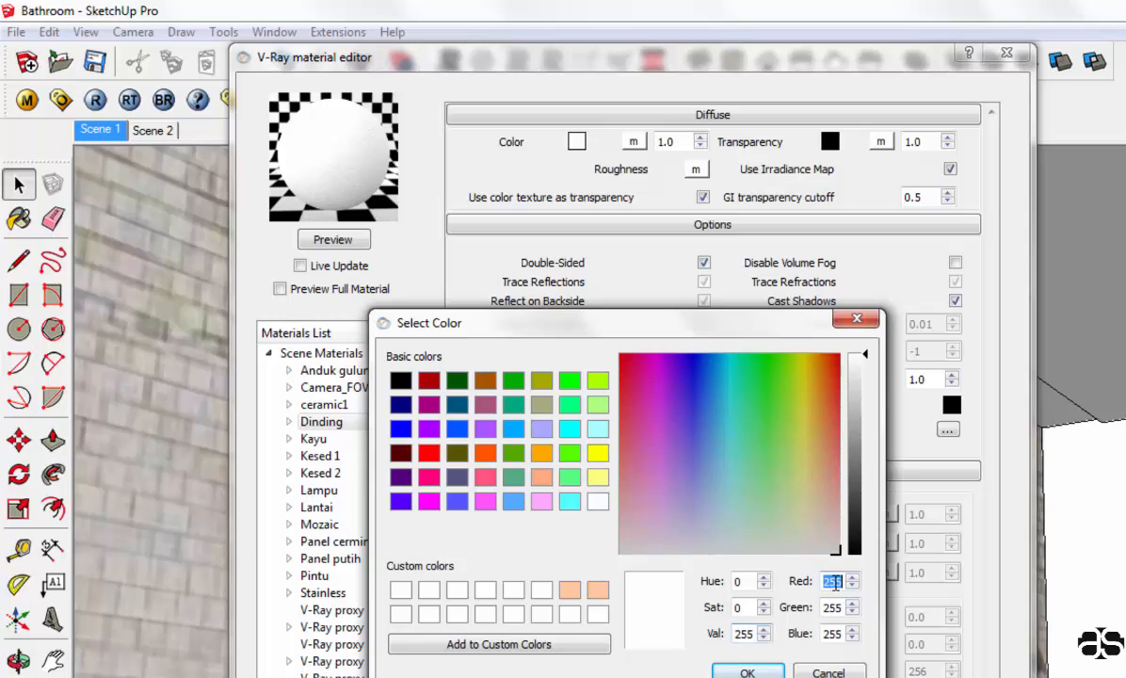
double_click(833, 607)
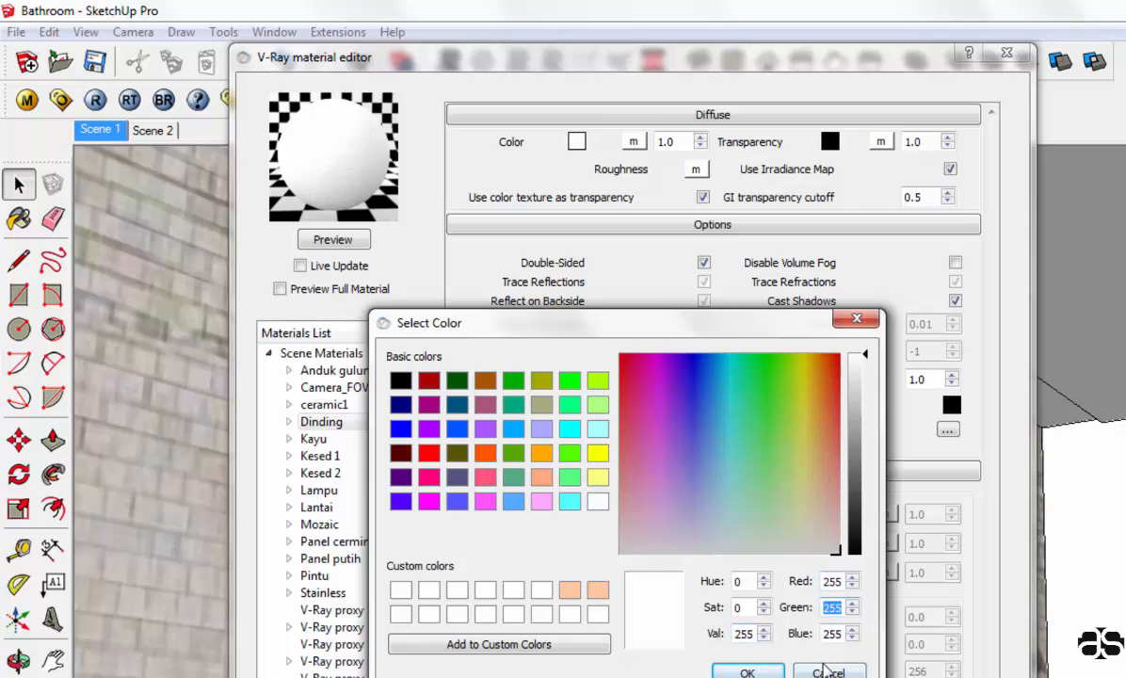
double_click(832, 637)
click(761, 672)
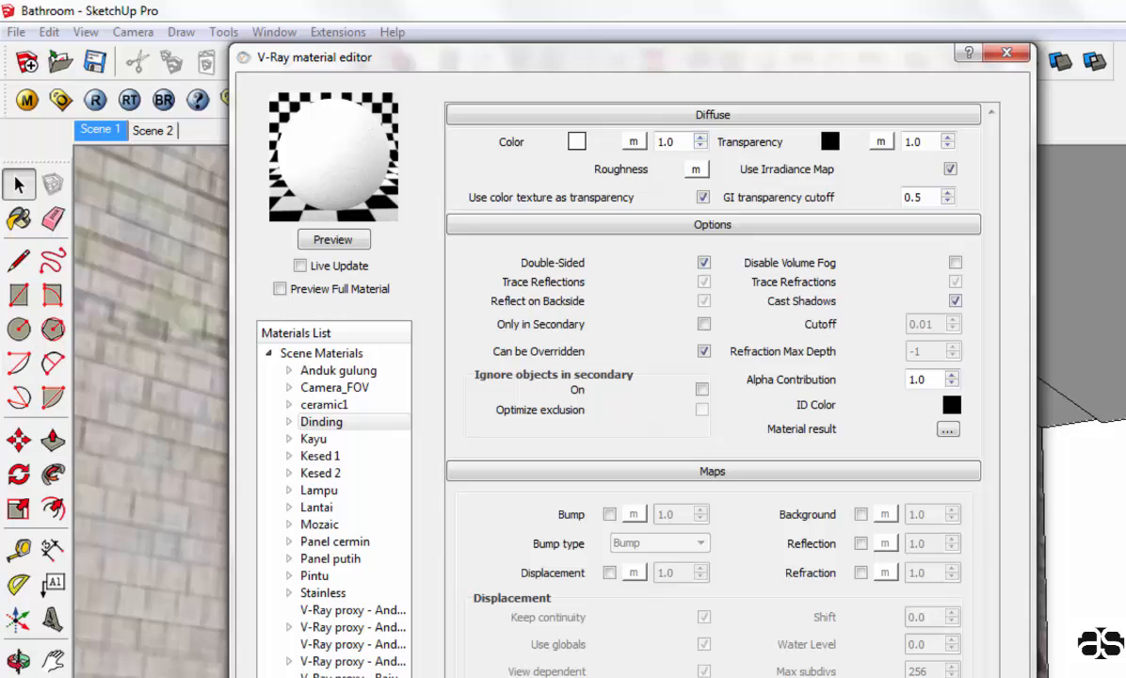
Step: Select the Stainless material and set its diffuse color to dark gray with red, green and blue at 49
mouse_move(1074, 377)
middle_down()
mouse_move(1107, 442)
mouse_move(1119, 547)
mouse_move(1055, 575)
mouse_move(1004, 577)
mouse_move(997, 532)
middle_up()
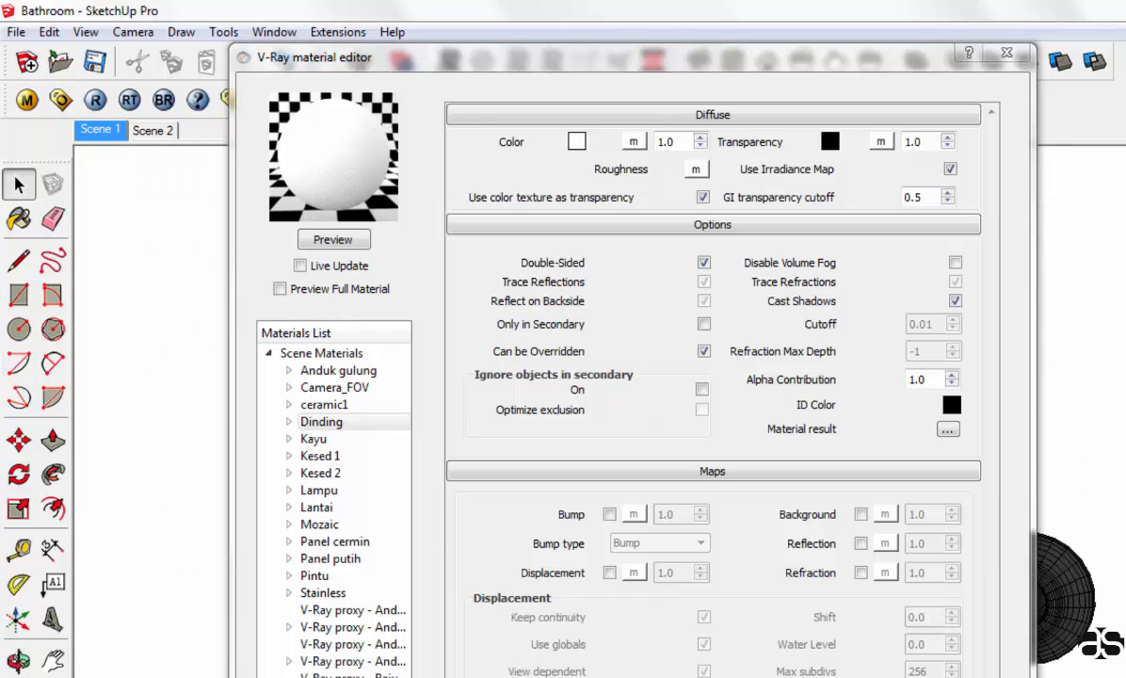
click(363, 593)
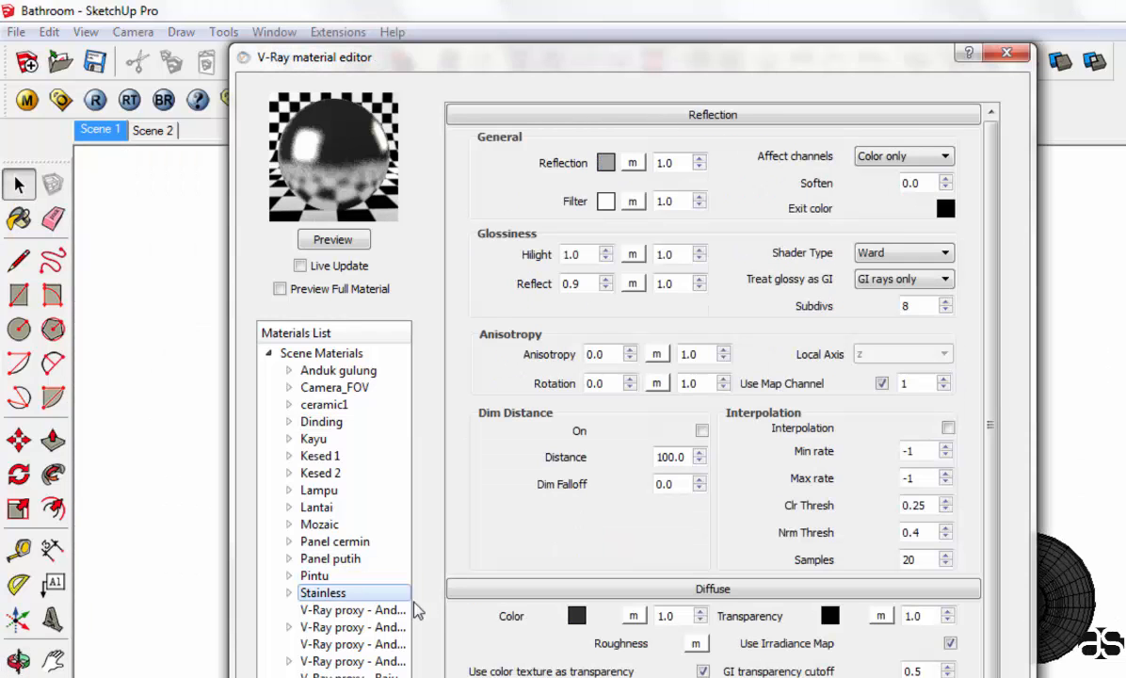
click(577, 616)
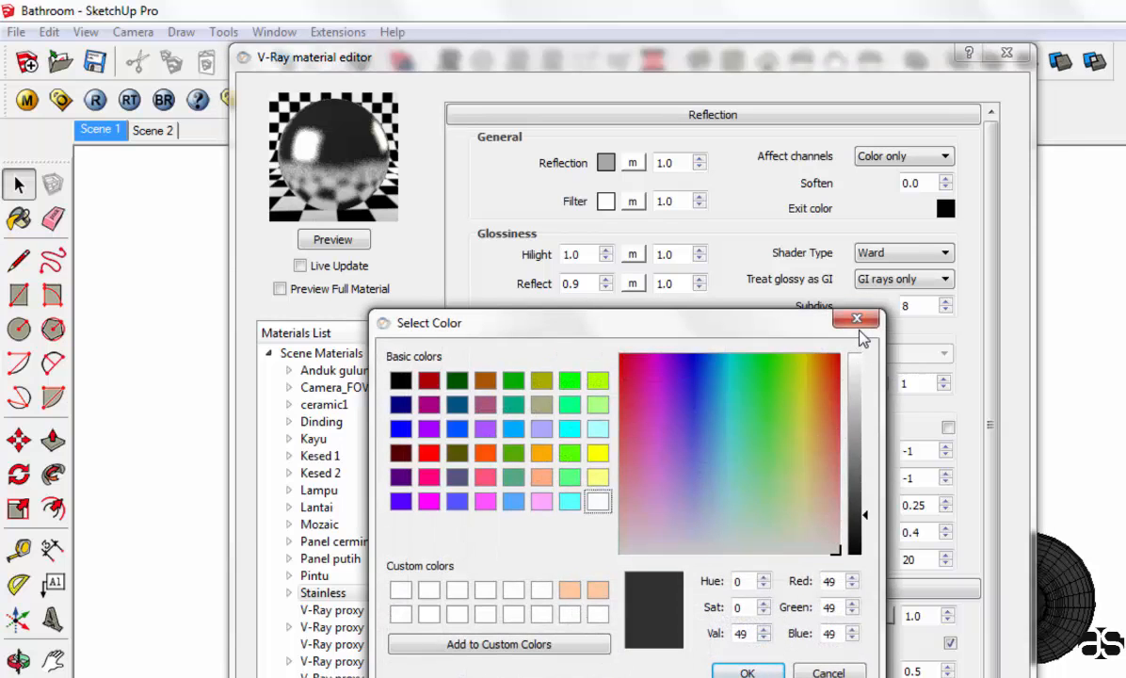
click(753, 633)
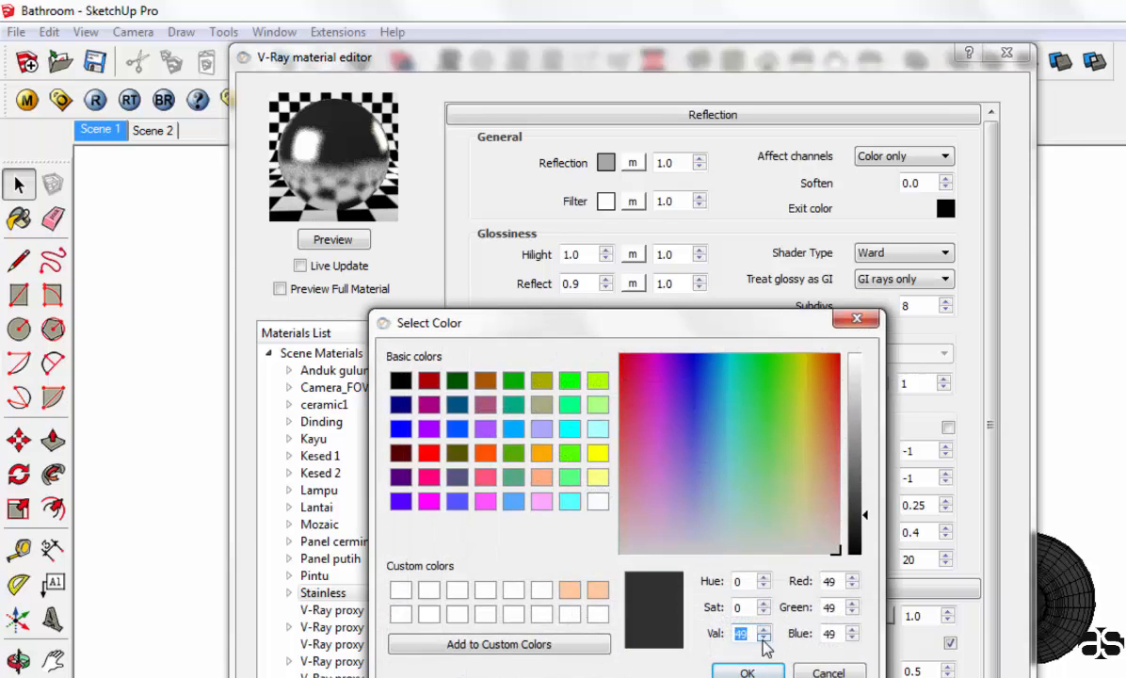
double_click(833, 582)
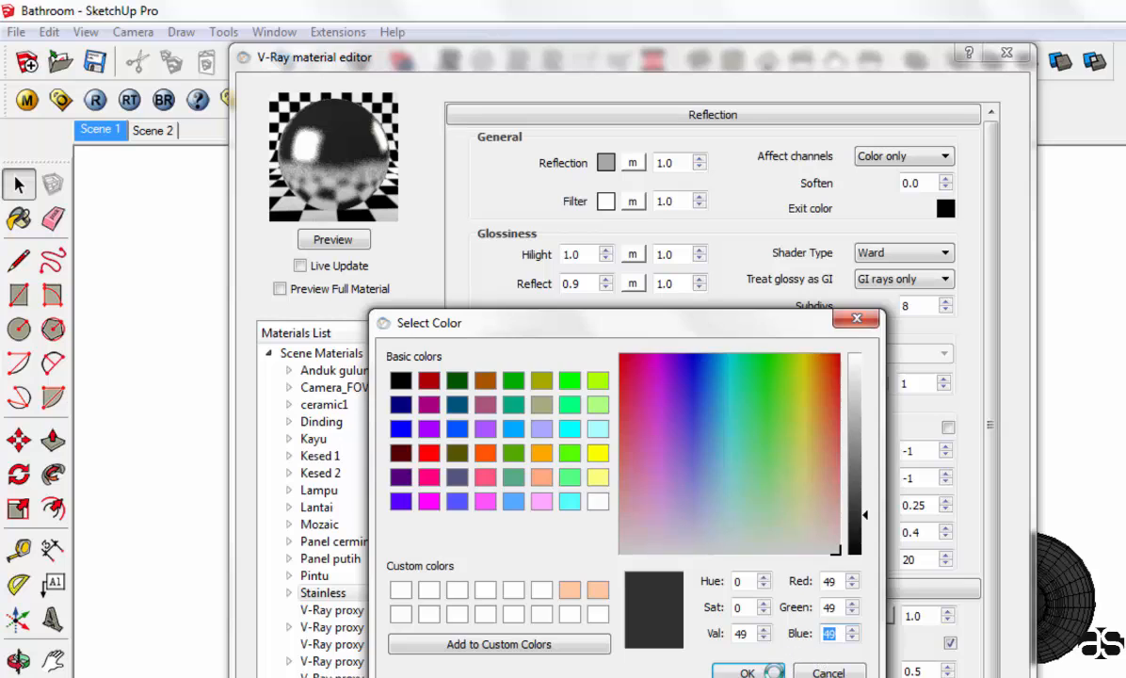
click(758, 671)
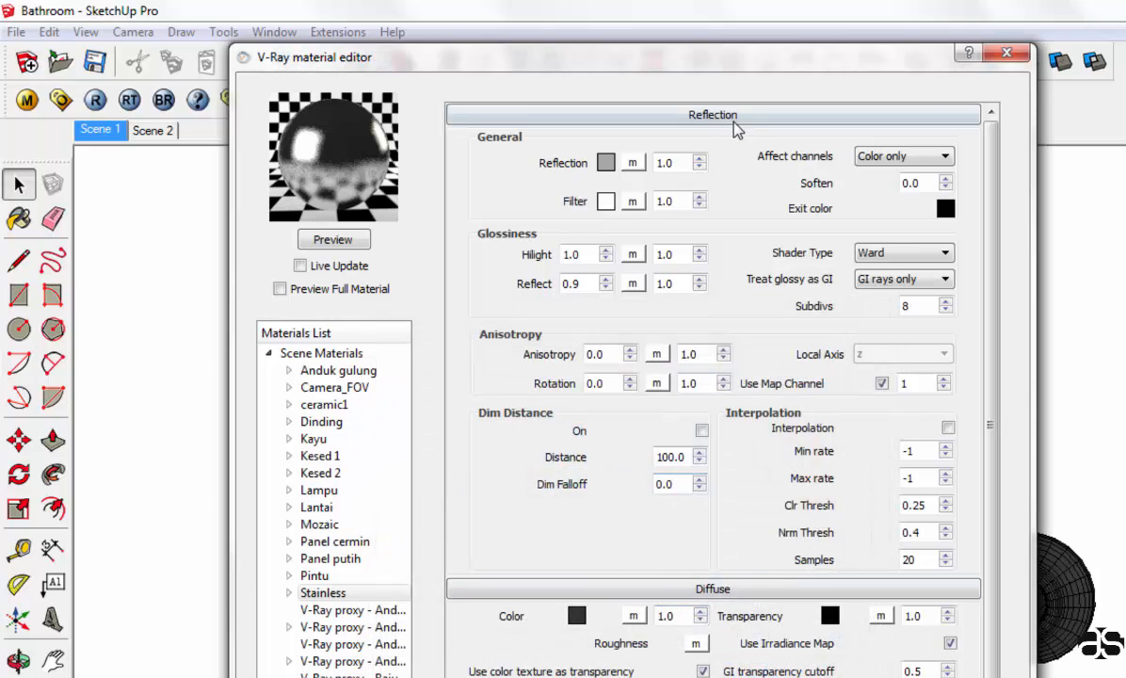
Step: Add a second Reflection layer to the Stainless material
right_click(375, 593)
mouse_move(482, 605)
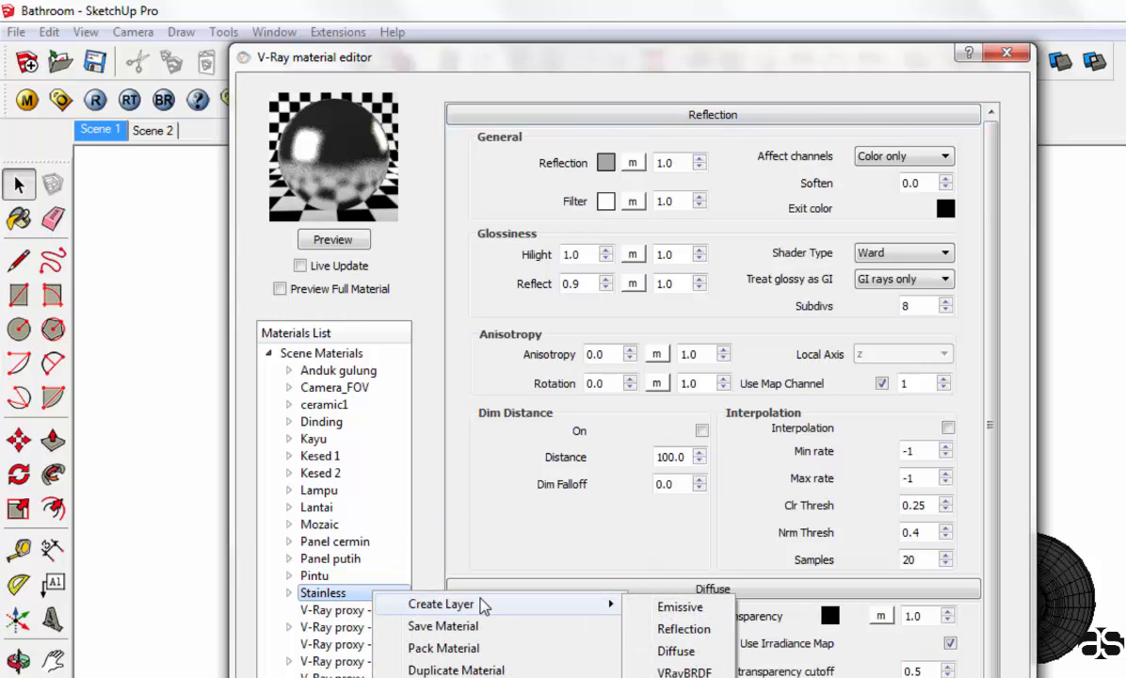
click(683, 630)
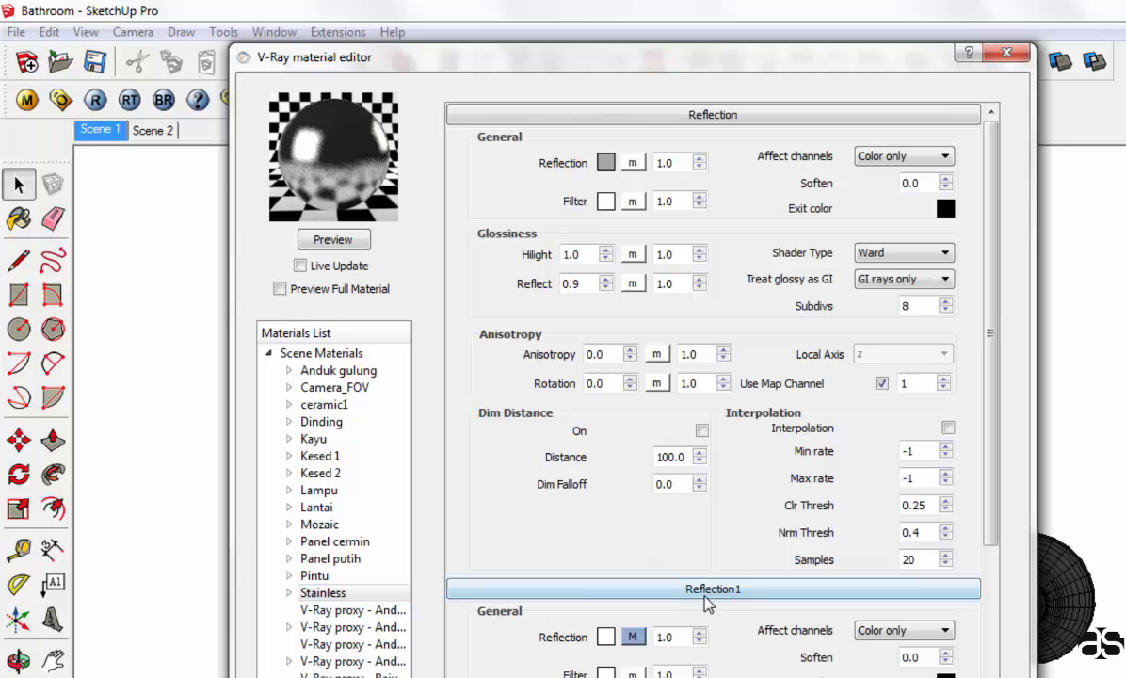
Step: Remove the Reflection1 layer from the Stainless material and reselect Stainless
click(290, 593)
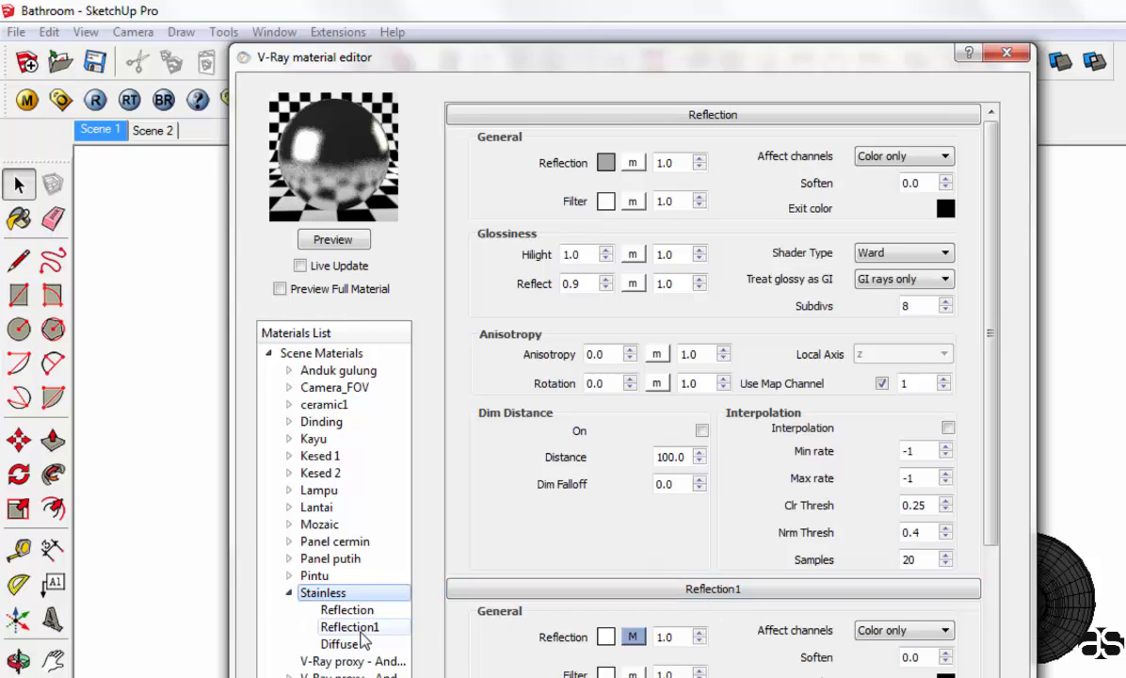
click(358, 630)
right_click(358, 630)
click(407, 640)
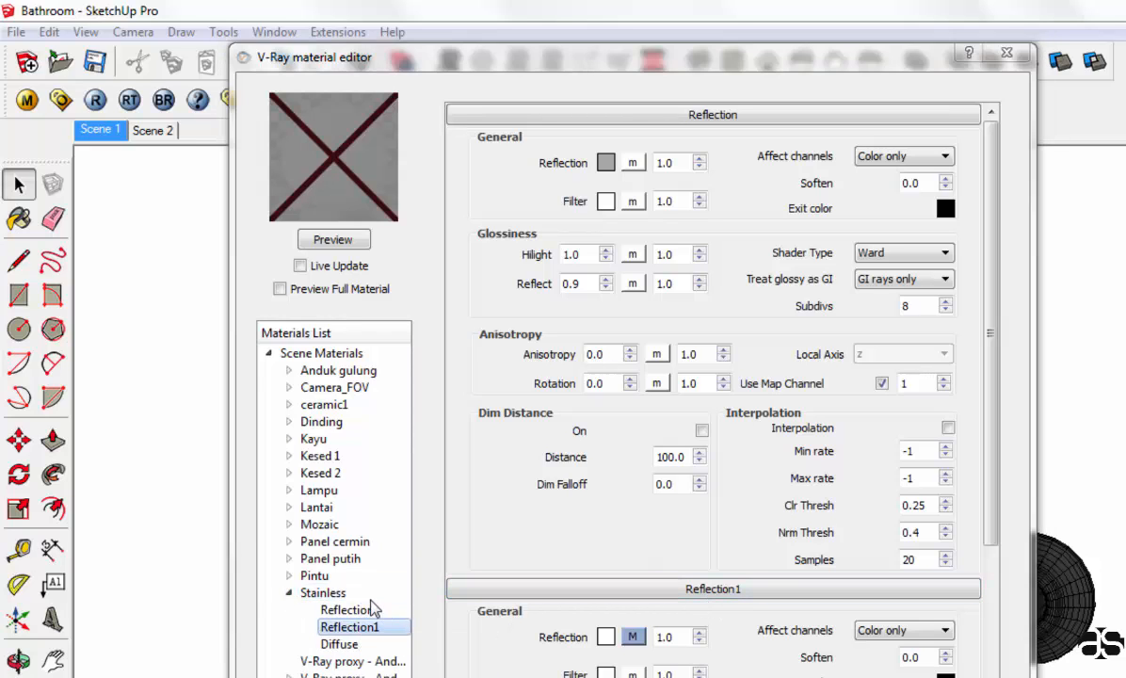
click(923, 529)
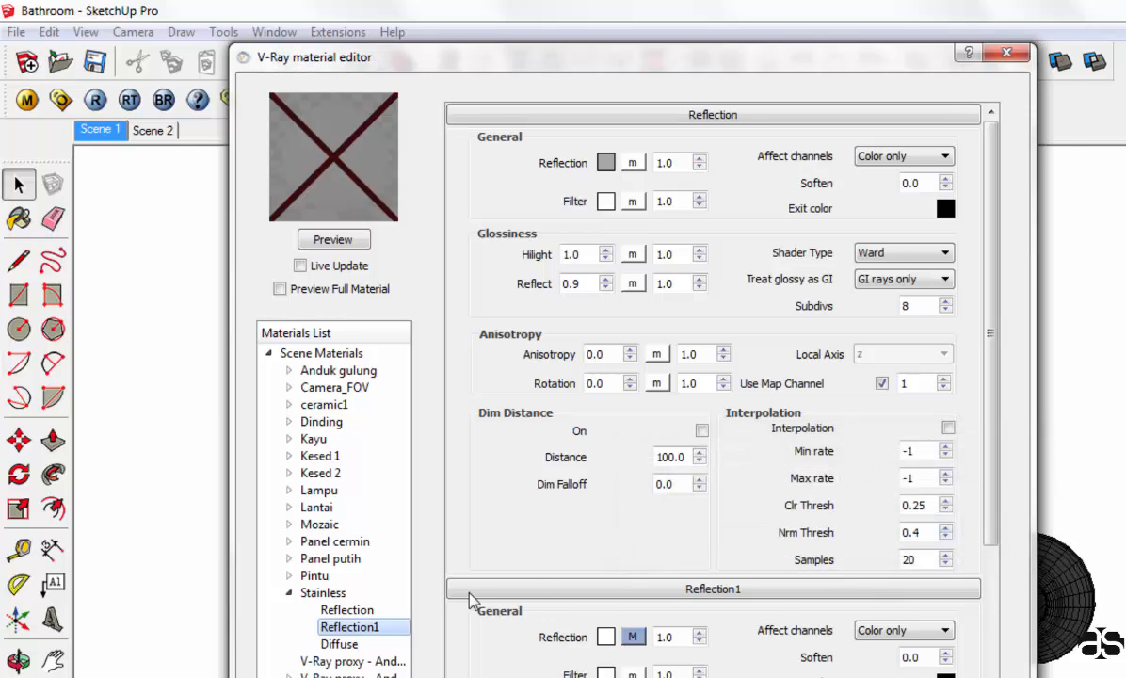
click(365, 593)
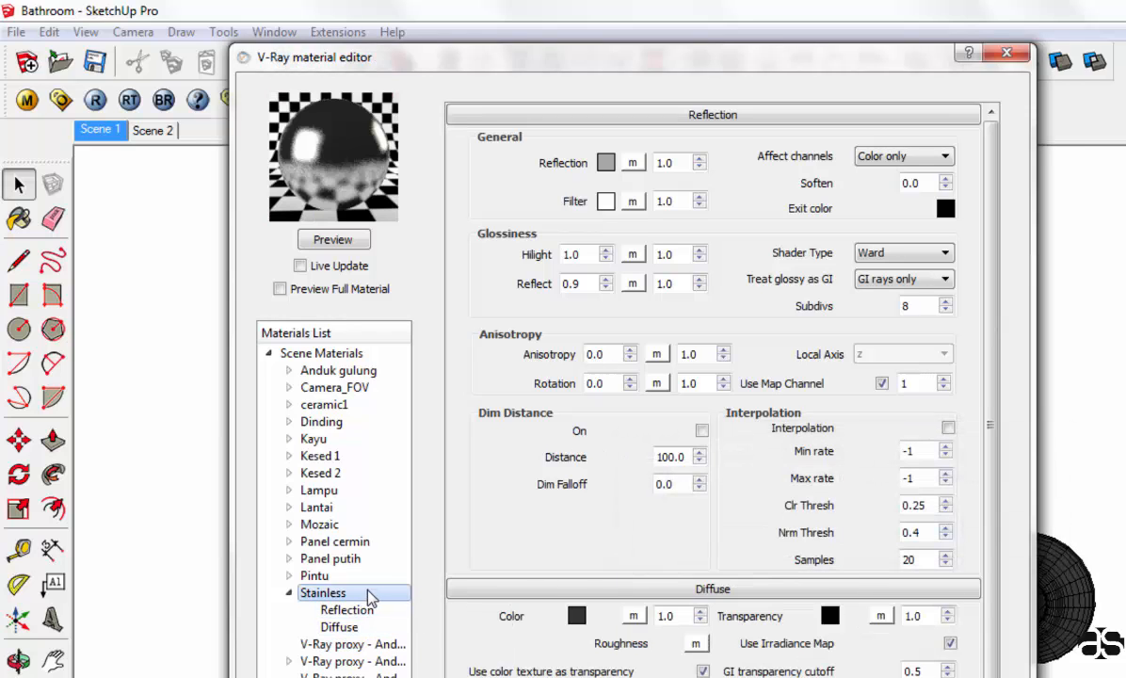
Step: Set the texture type of the Stainless material's reflection map to None
right_click(368, 598)
mouse_move(584, 603)
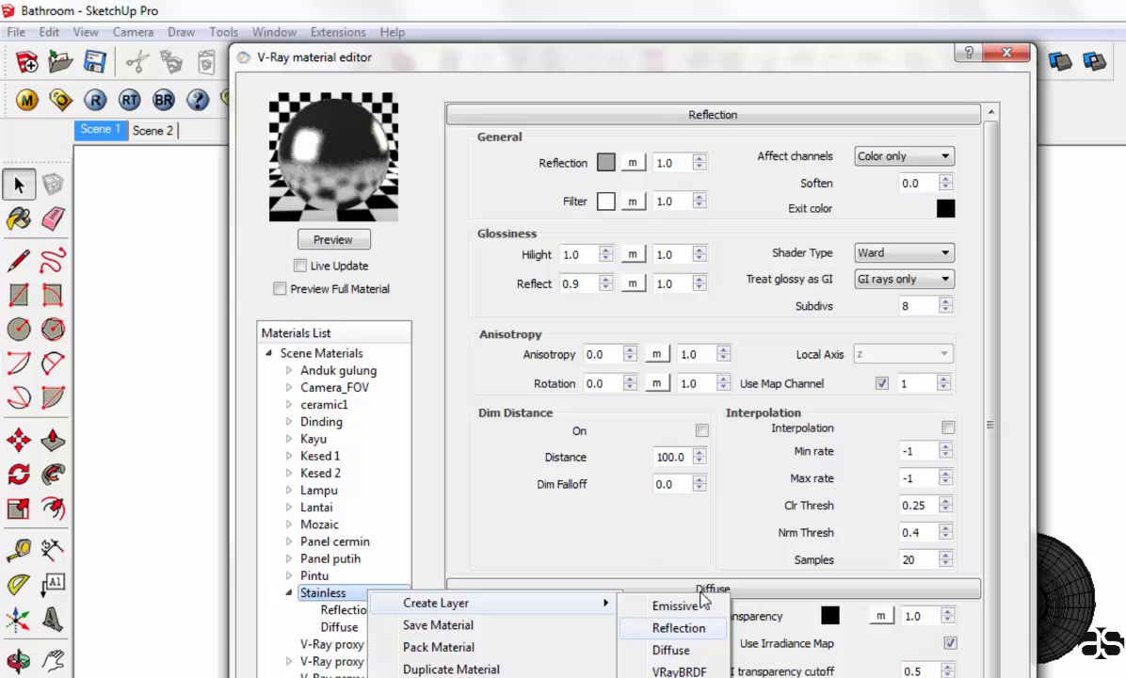
click(633, 168)
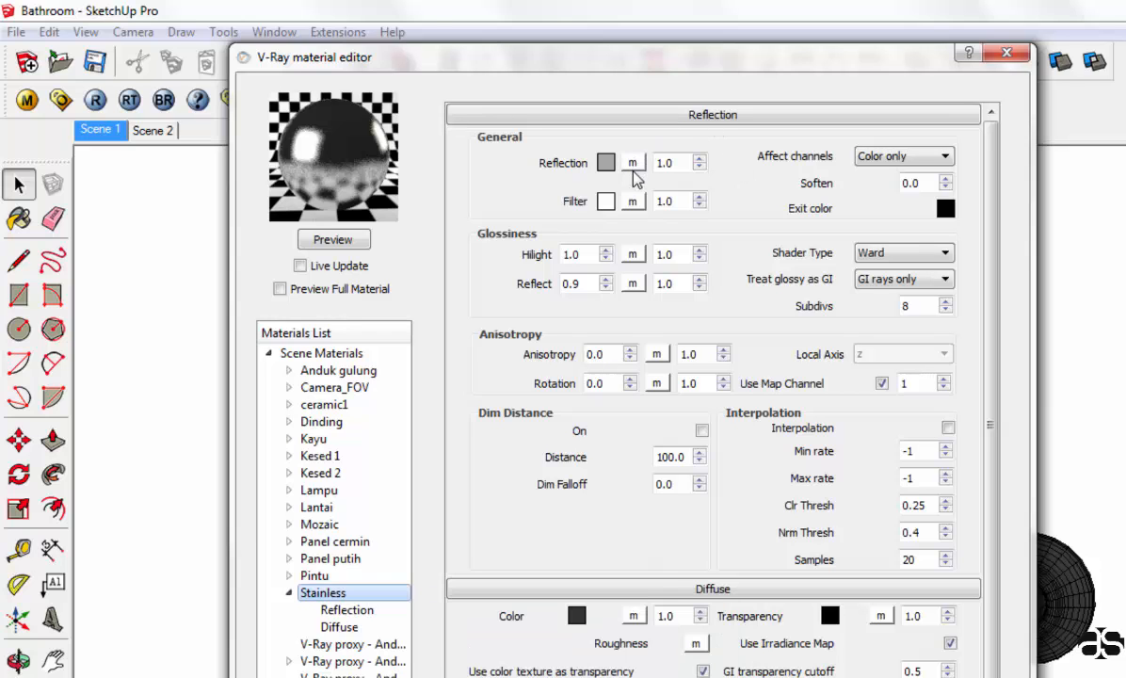
click(633, 168)
click(366, 497)
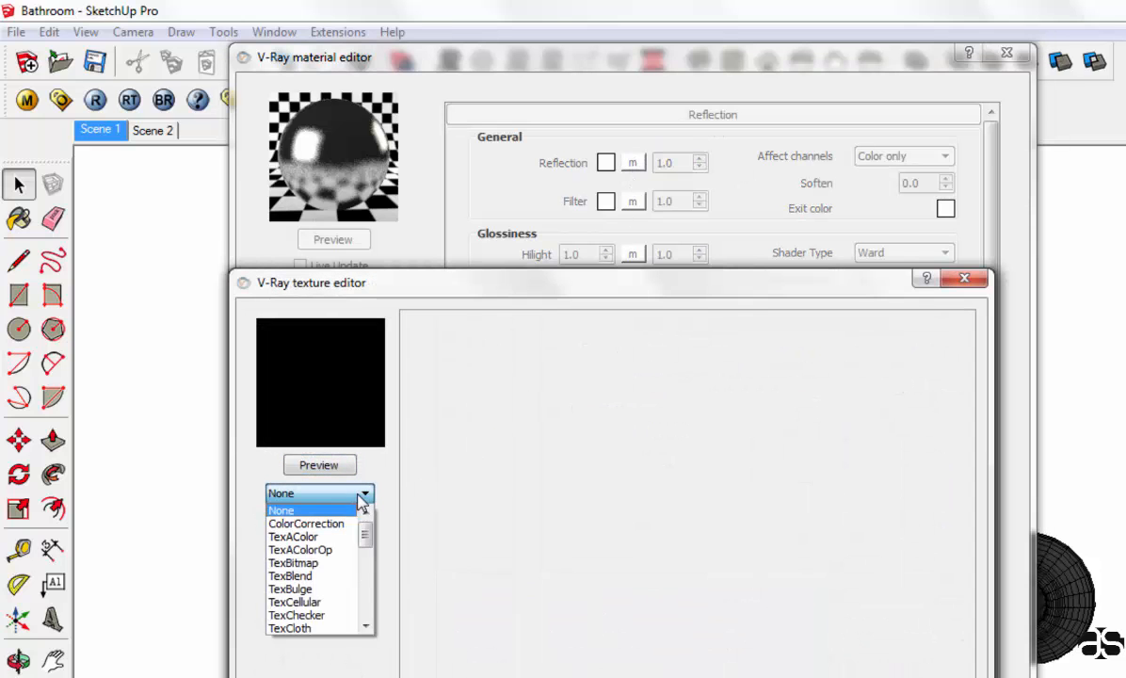
scroll(325, 607, down, 10)
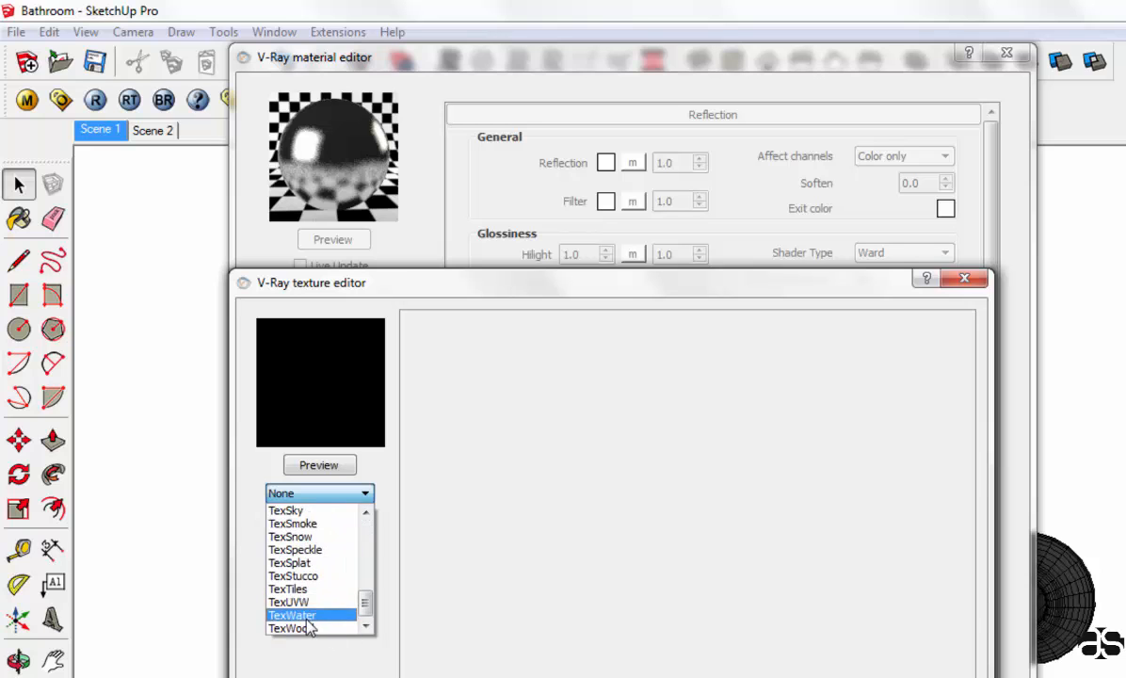
scroll(311, 602, up, 10)
click(282, 506)
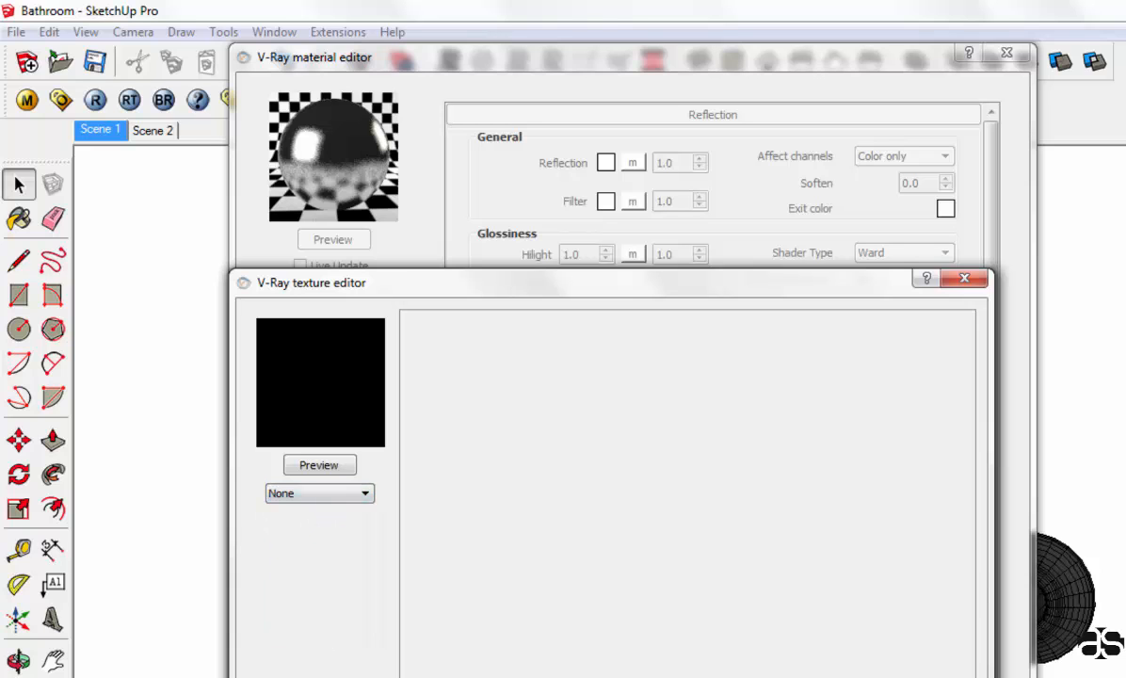
key(Escape)
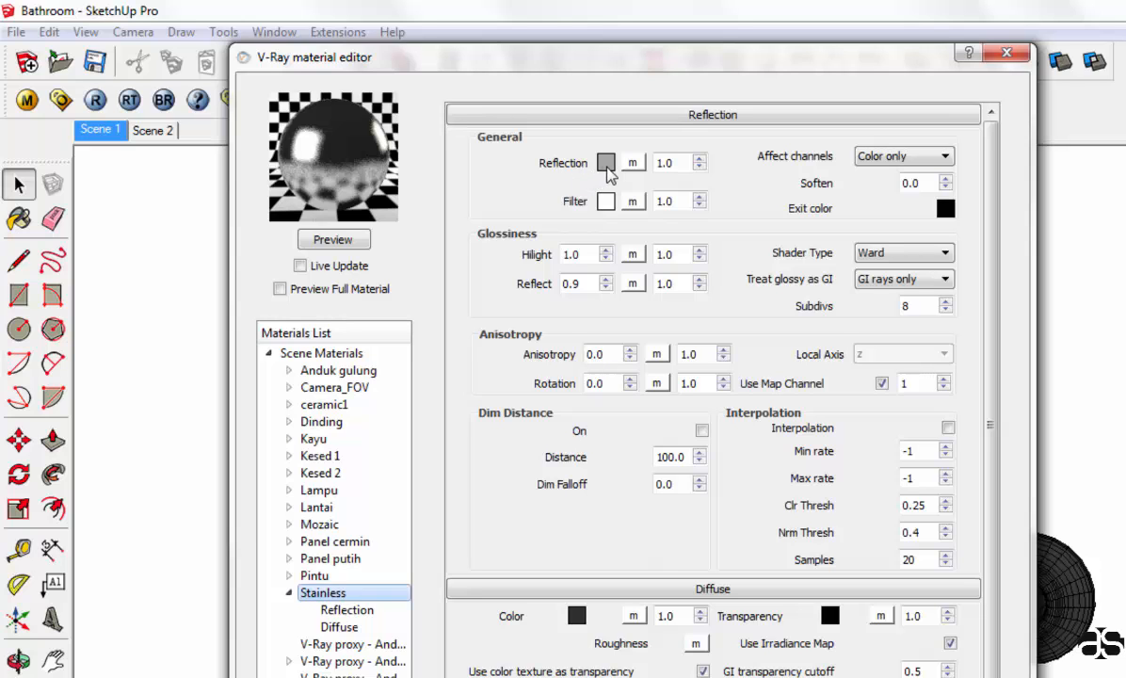
Step: Set the Stainless material's reflection color to gray with red, green and blue at 165
click(606, 163)
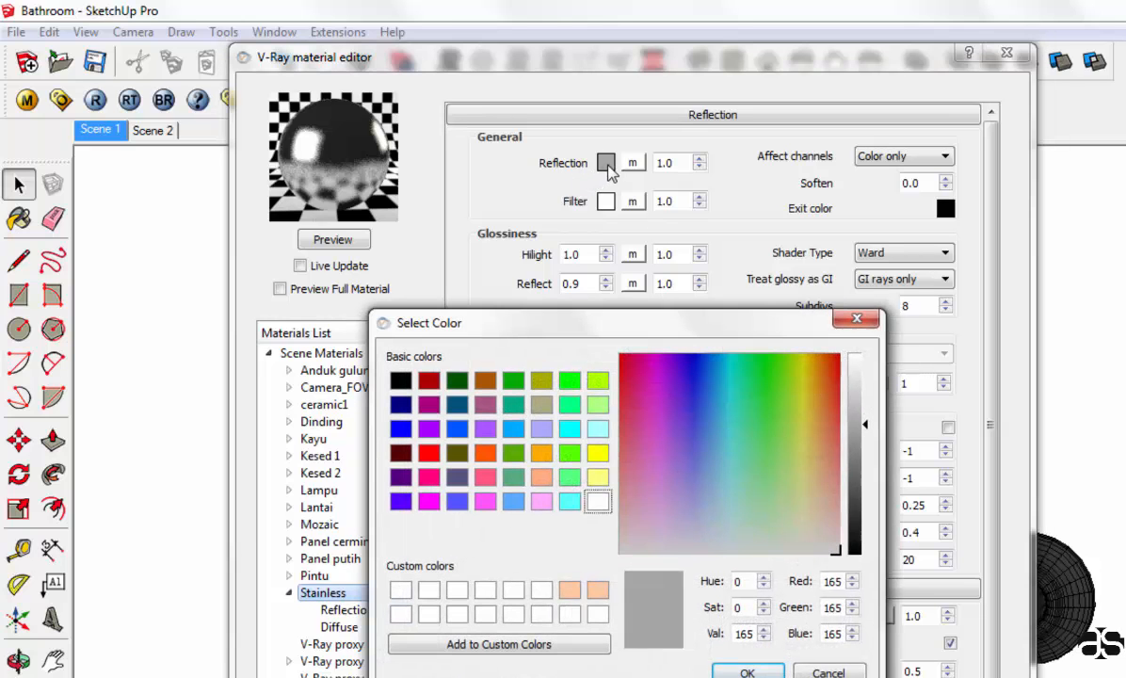
double_click(744, 633)
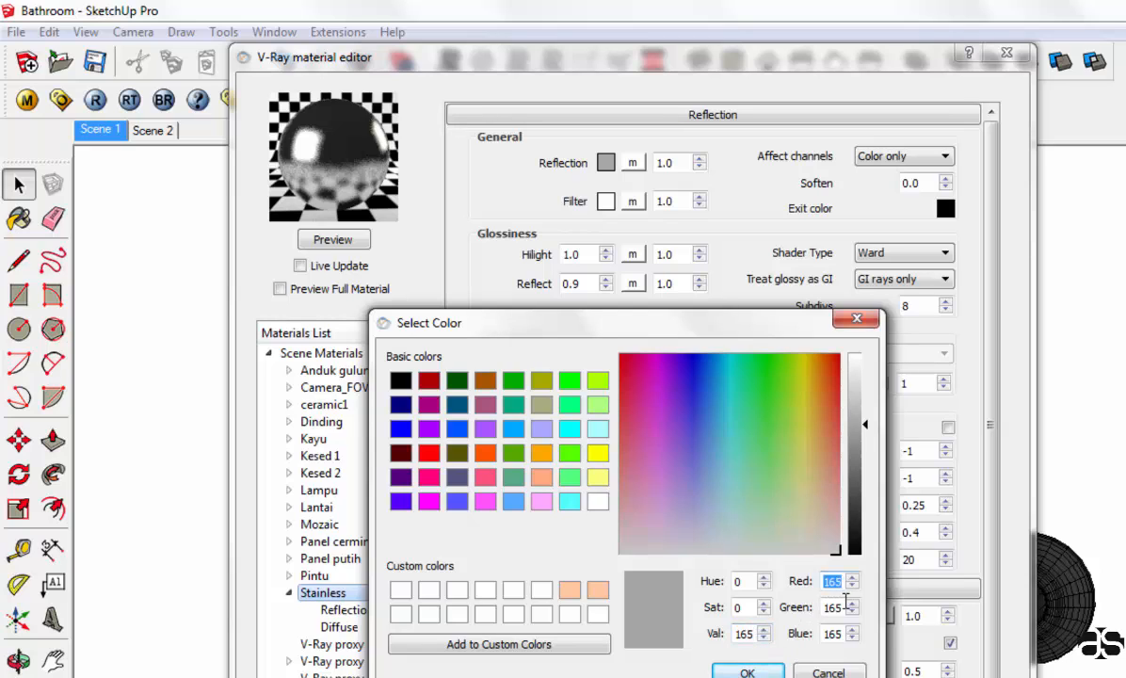
double_click(841, 608)
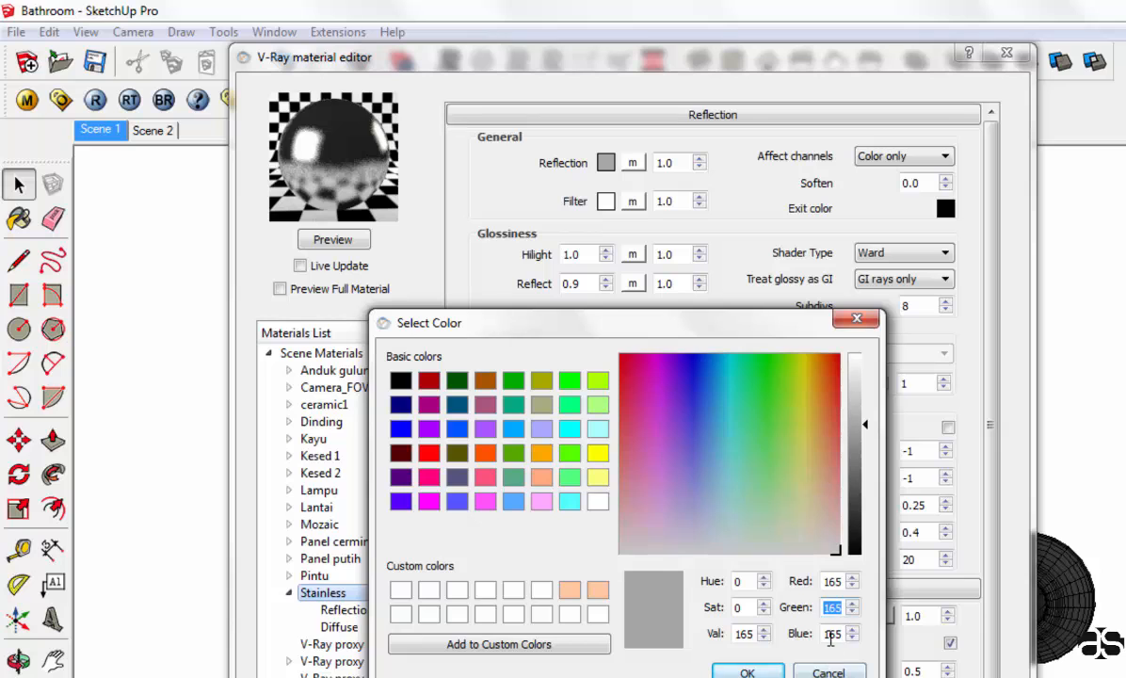
click(834, 636)
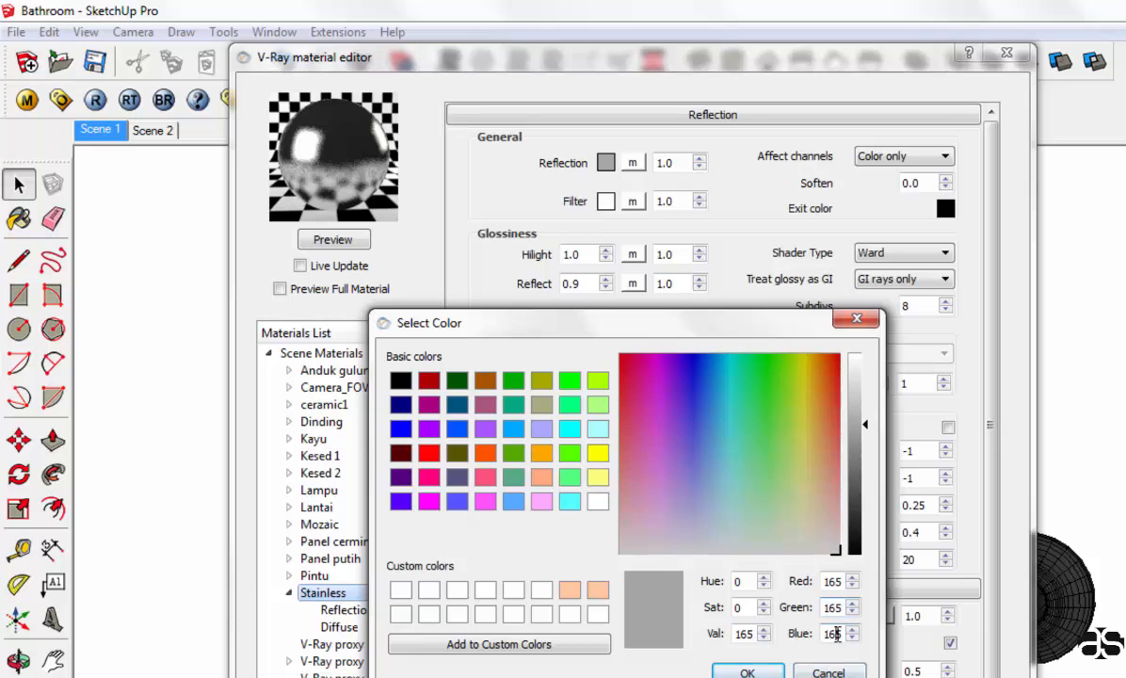
click(774, 671)
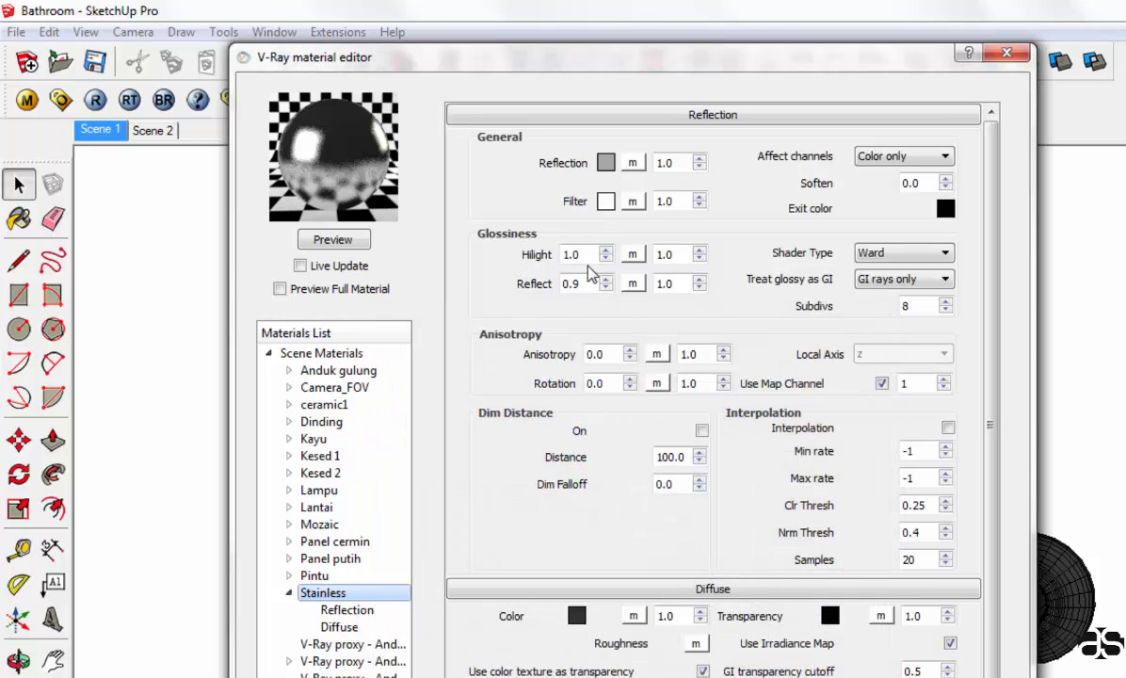
Step: Set the Stainless reflect glossiness to 0.9 with the Ward shader type, and update the material preview
double_click(571, 283)
click(876, 252)
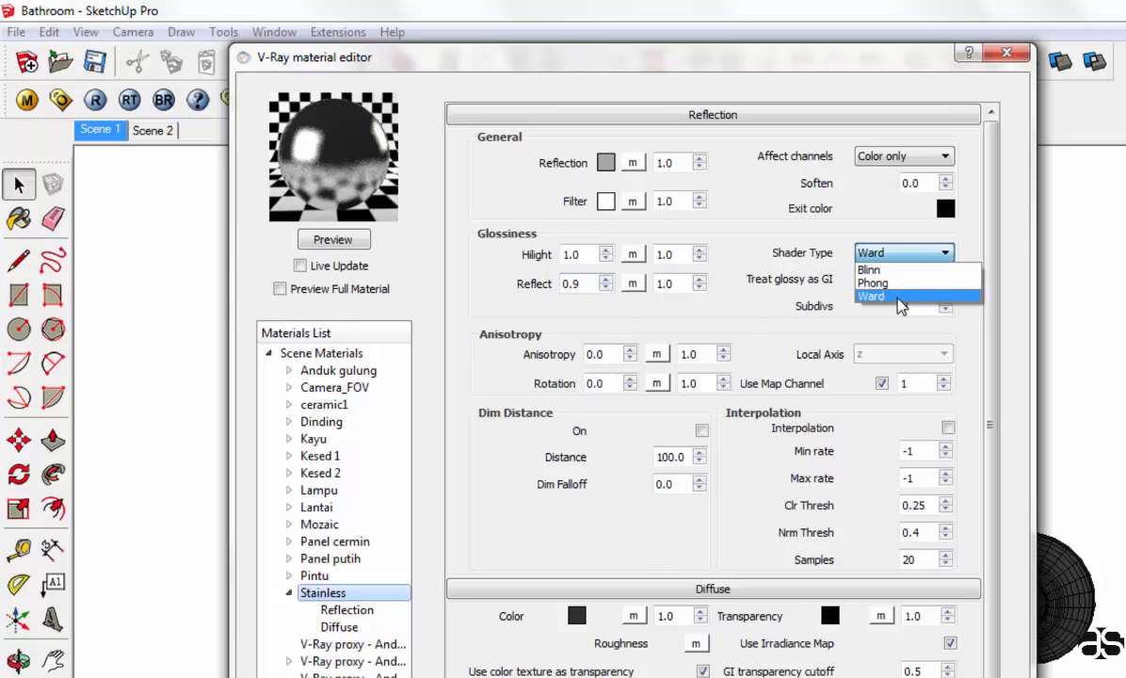
click(899, 296)
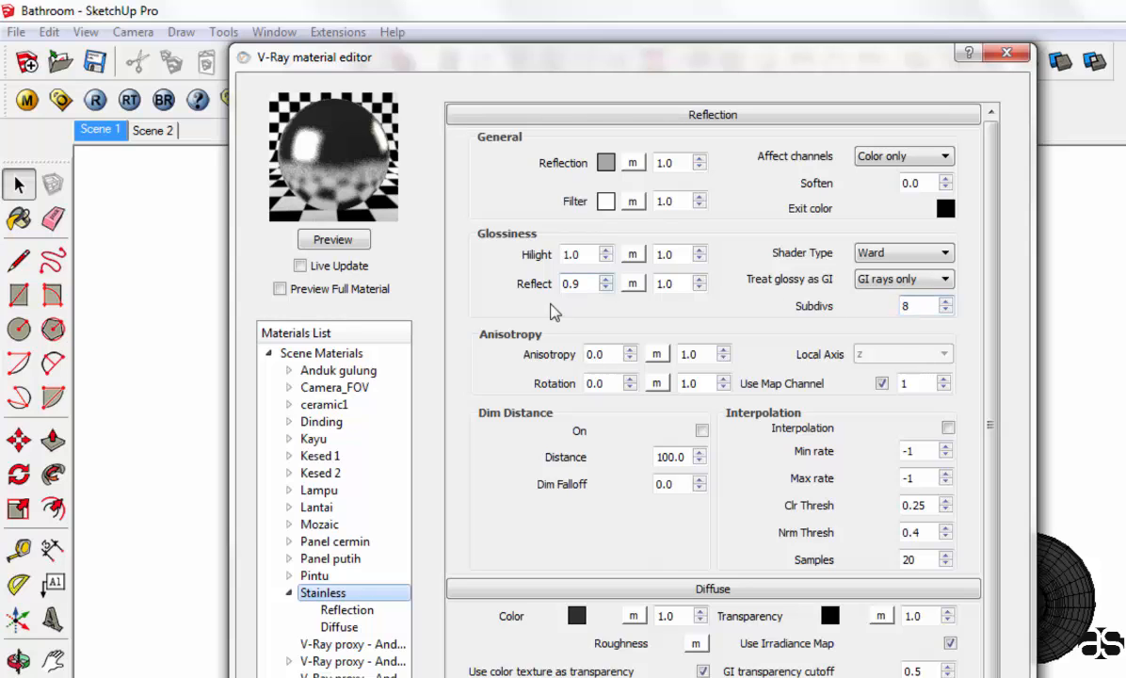
click(339, 241)
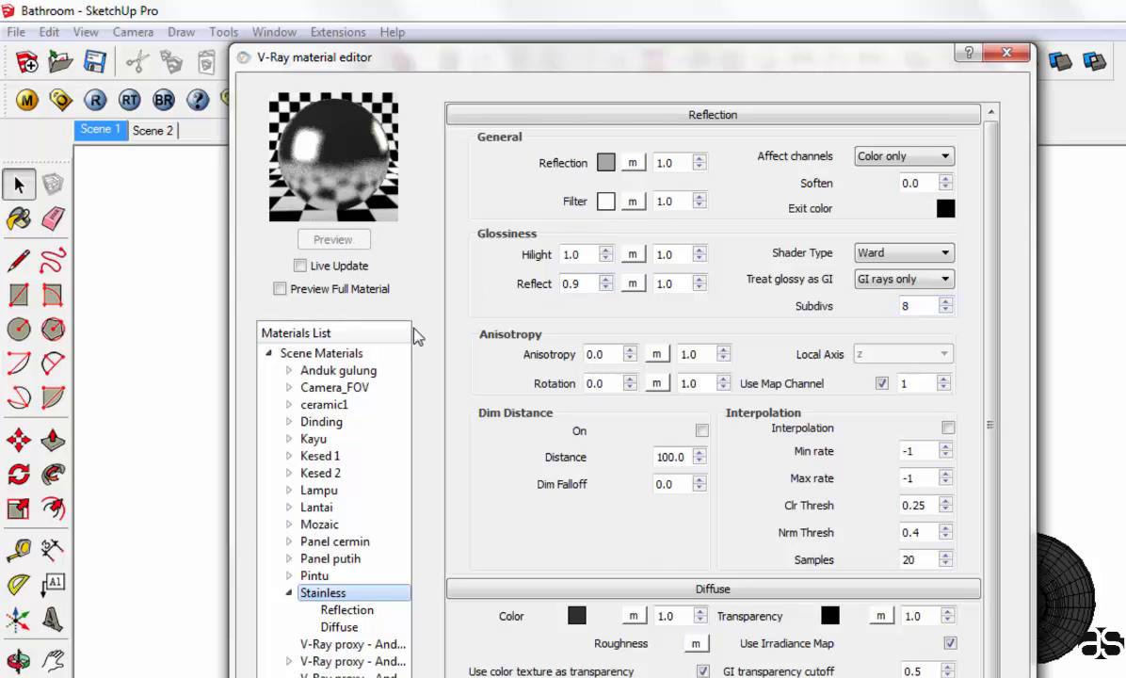
scroll(523, 502, down, 5)
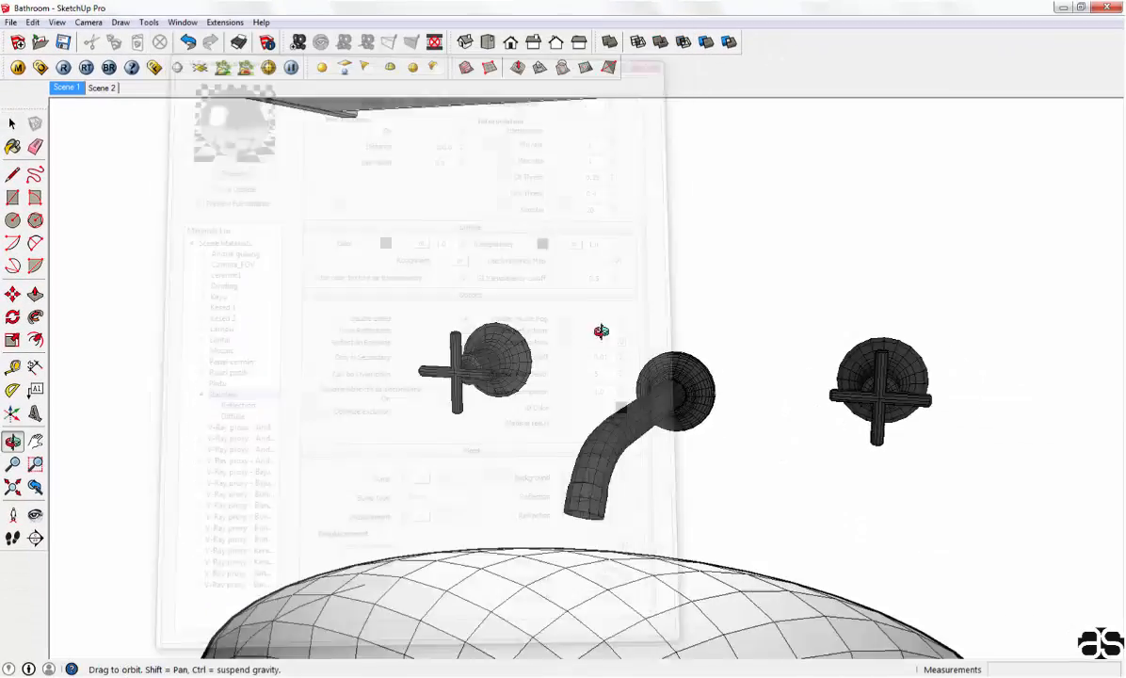
Step: Reopen the V-Ray material editor and select the Pintu material used on the wooden door
mouse_move(598, 330)
middle_down()
mouse_move(654, 301)
mouse_move(507, 489)
middle_up()
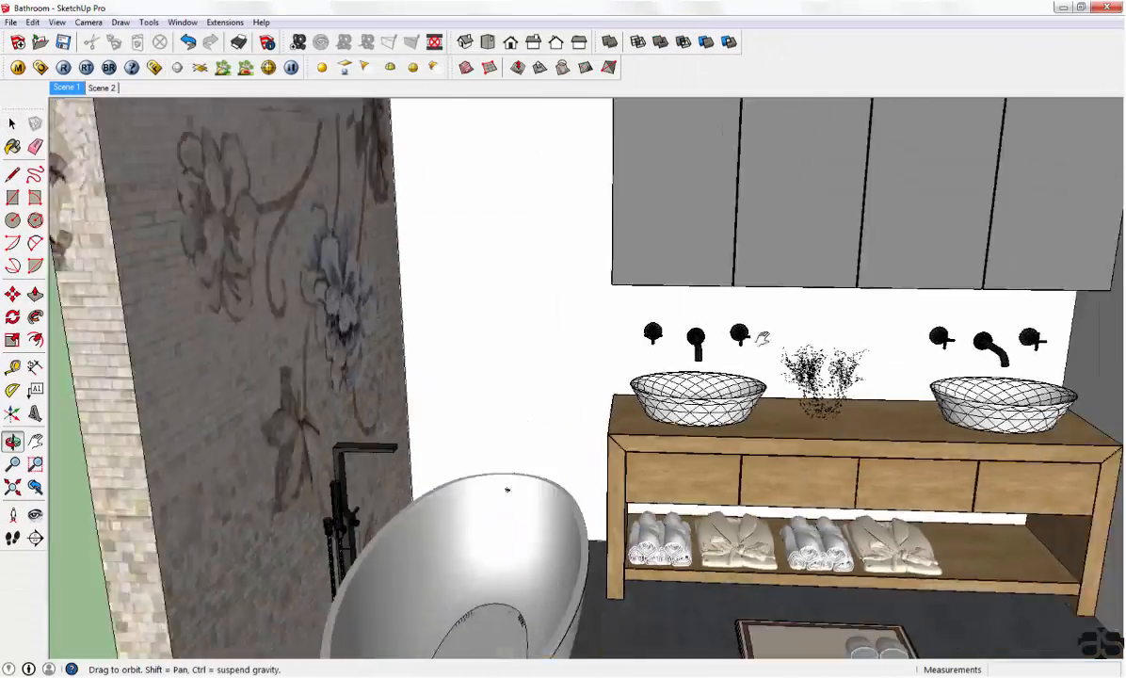
scroll(508, 327, down, 5)
mouse_move(762, 338)
shift+middle_down()
mouse_move(508, 327)
mouse_move(856, 325)
mouse_move(812, 290)
mouse_move(824, 312)
shift+middle_up()
scroll(811, 290, up, 6)
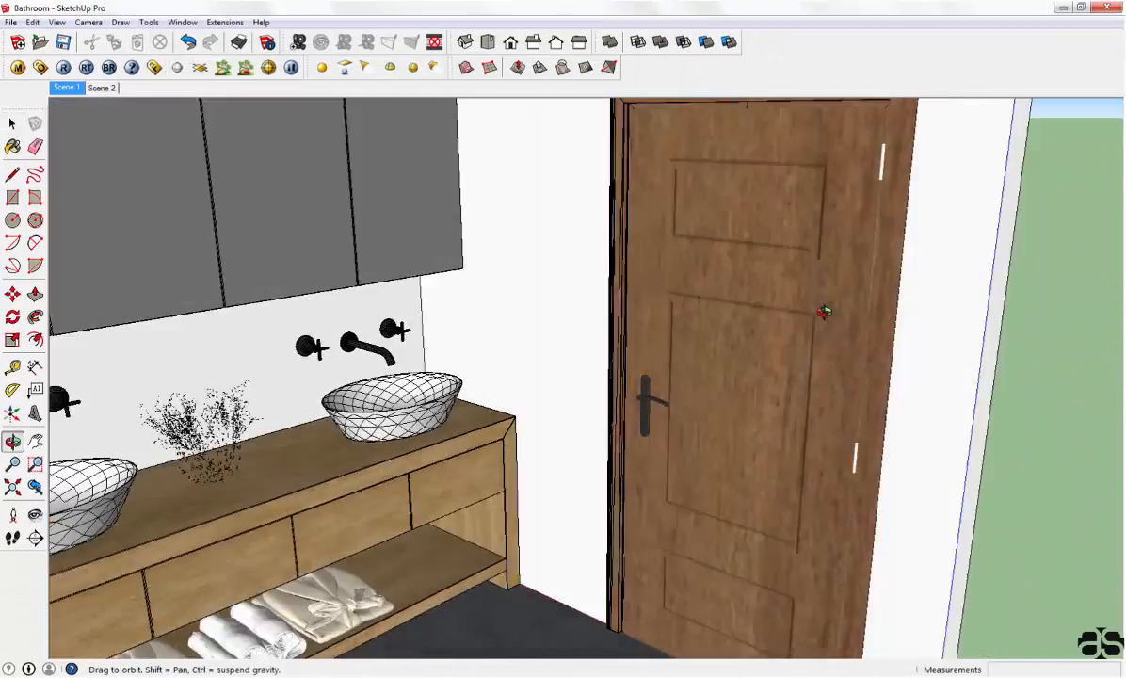
scroll(718, 330, up, 4)
middle_drag(719, 330, 744, 341)
scroll(743, 340, down, 4)
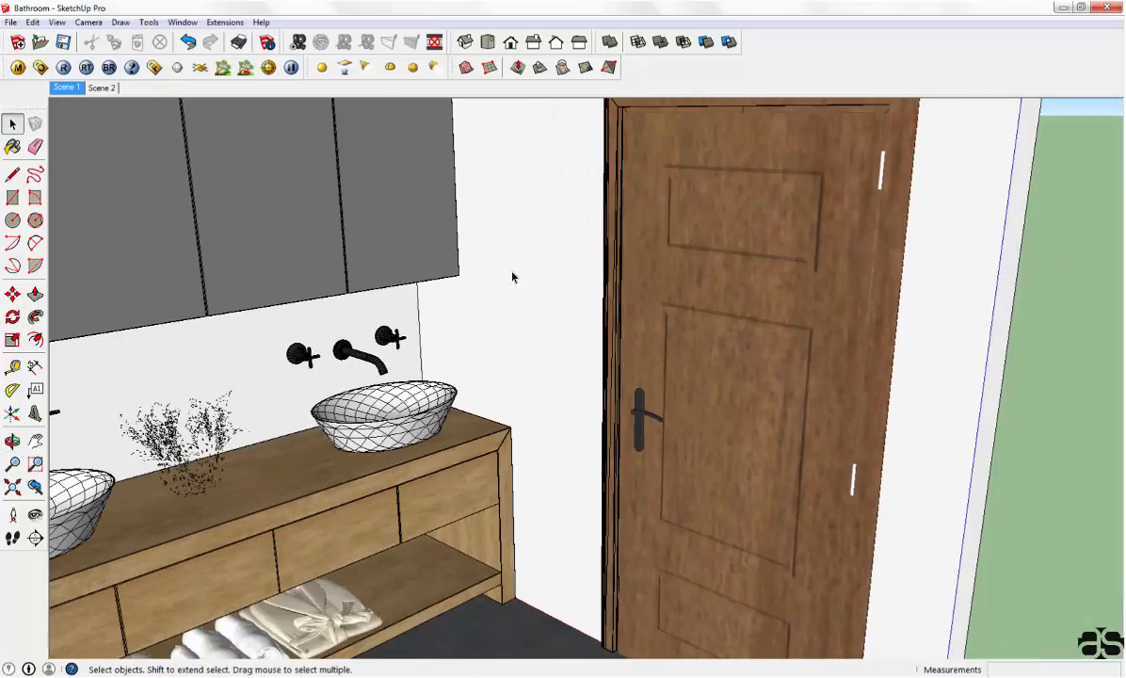
click(18, 67)
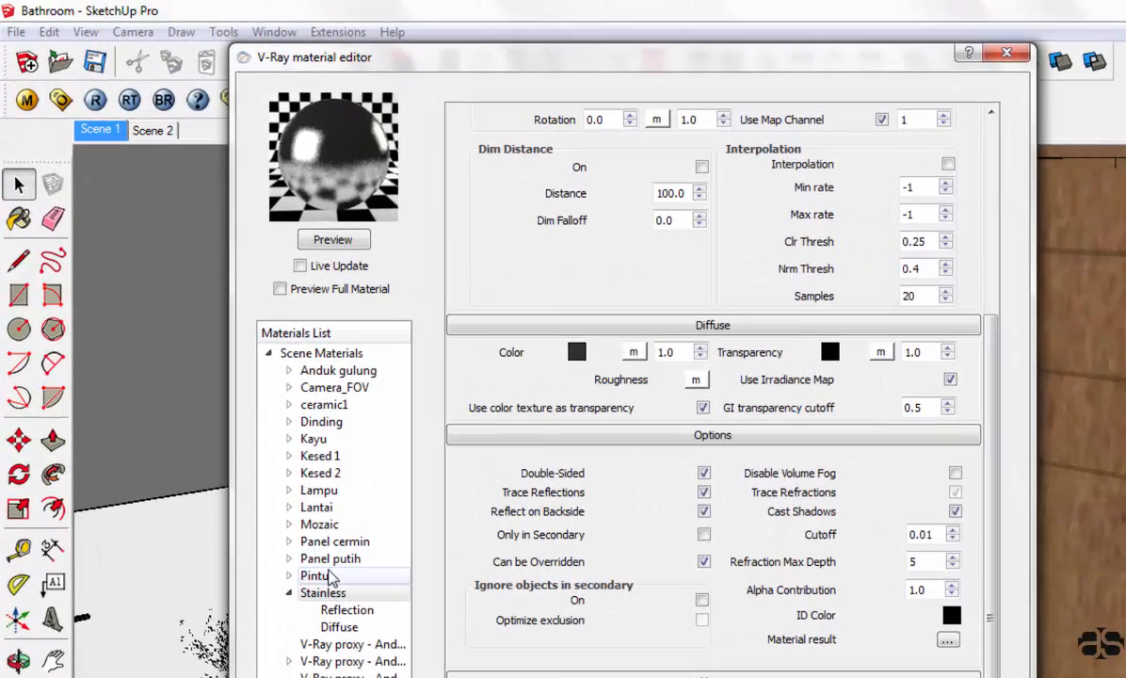
click(327, 576)
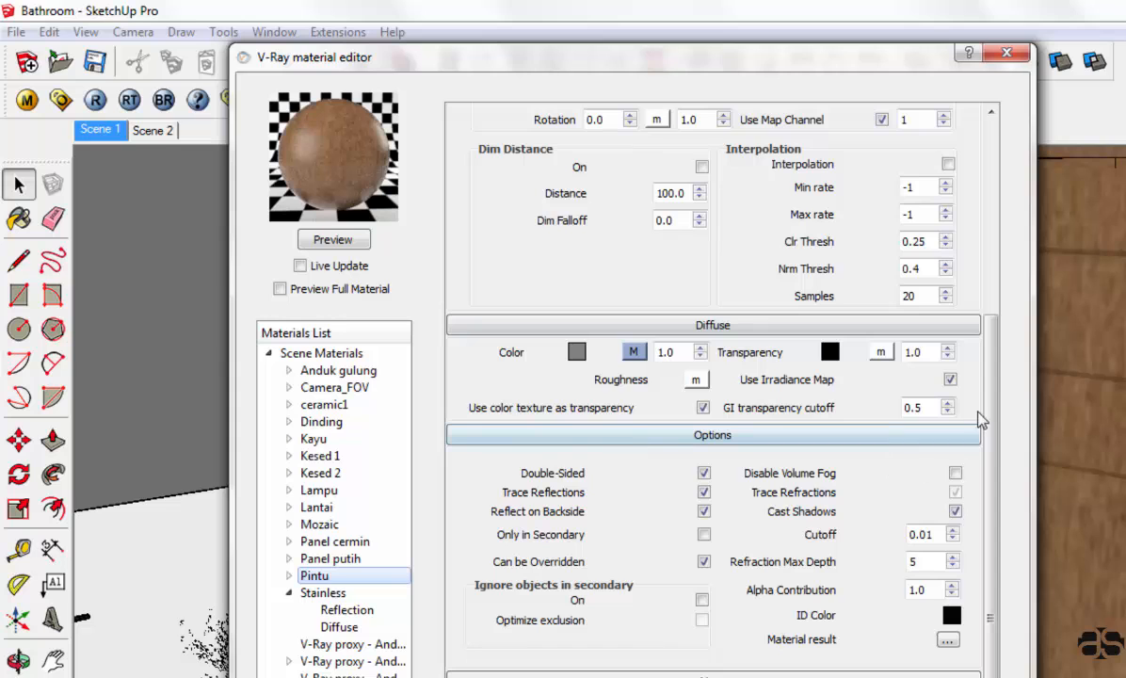
scroll(970, 428, up, 5)
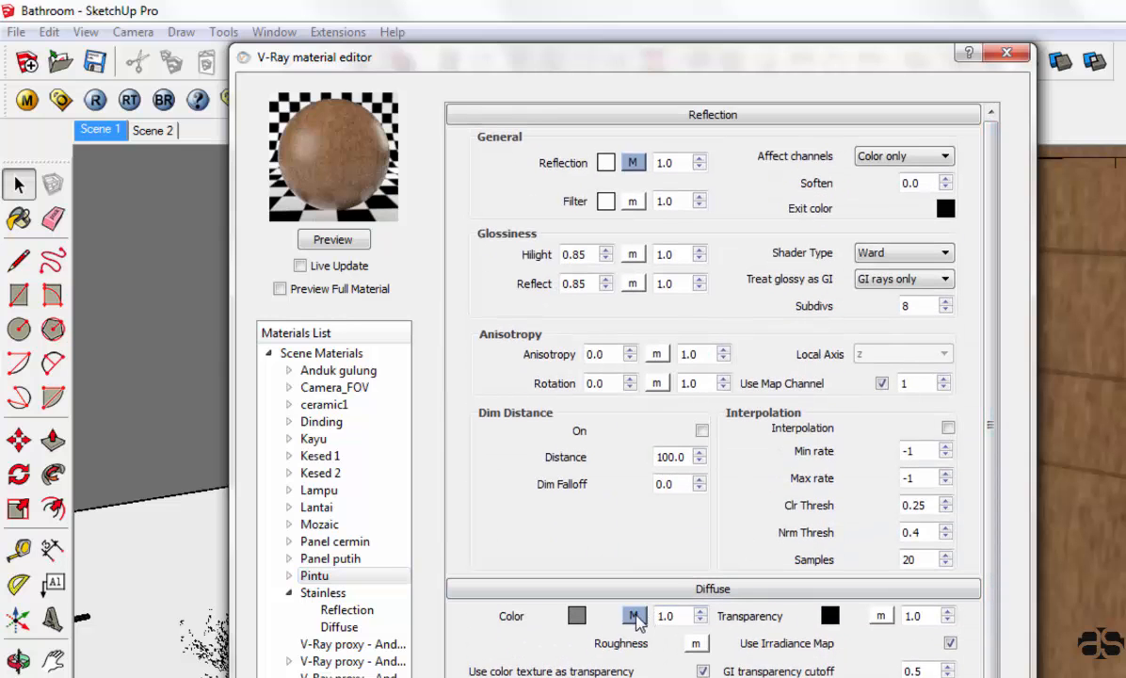
Step: Assign the image 429b26685c20e32b50727784b809e963 from the MAPS folder as a TexBitmap to the Pintu diffuse color, checking the image first
click(634, 616)
click(364, 494)
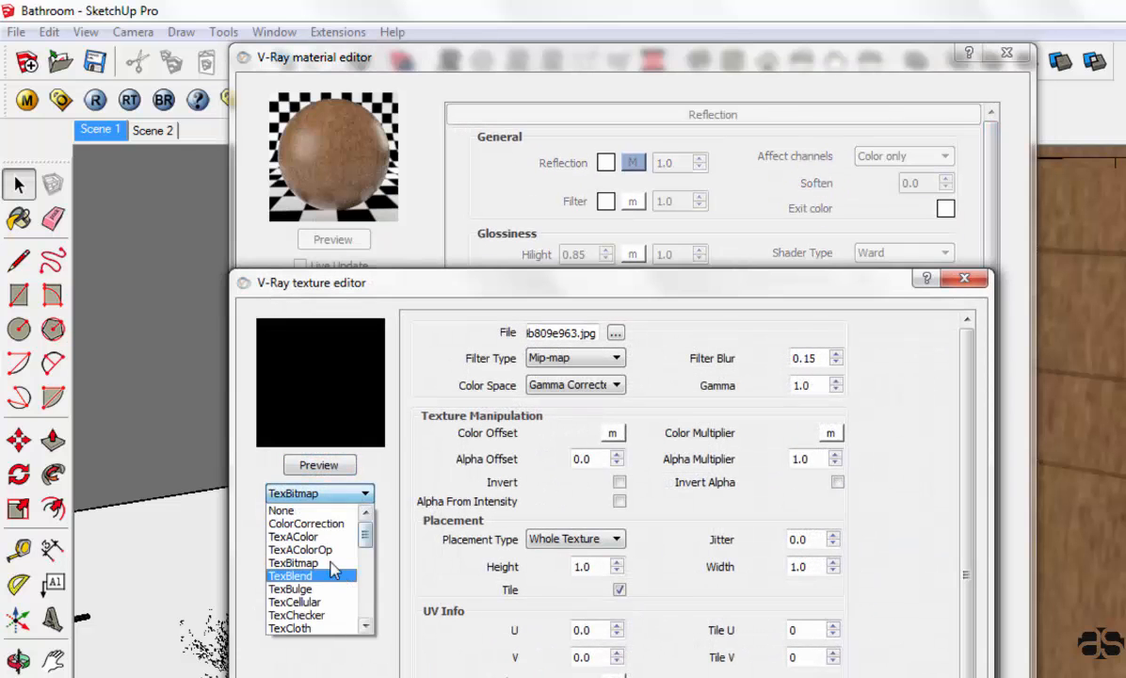
click(315, 562)
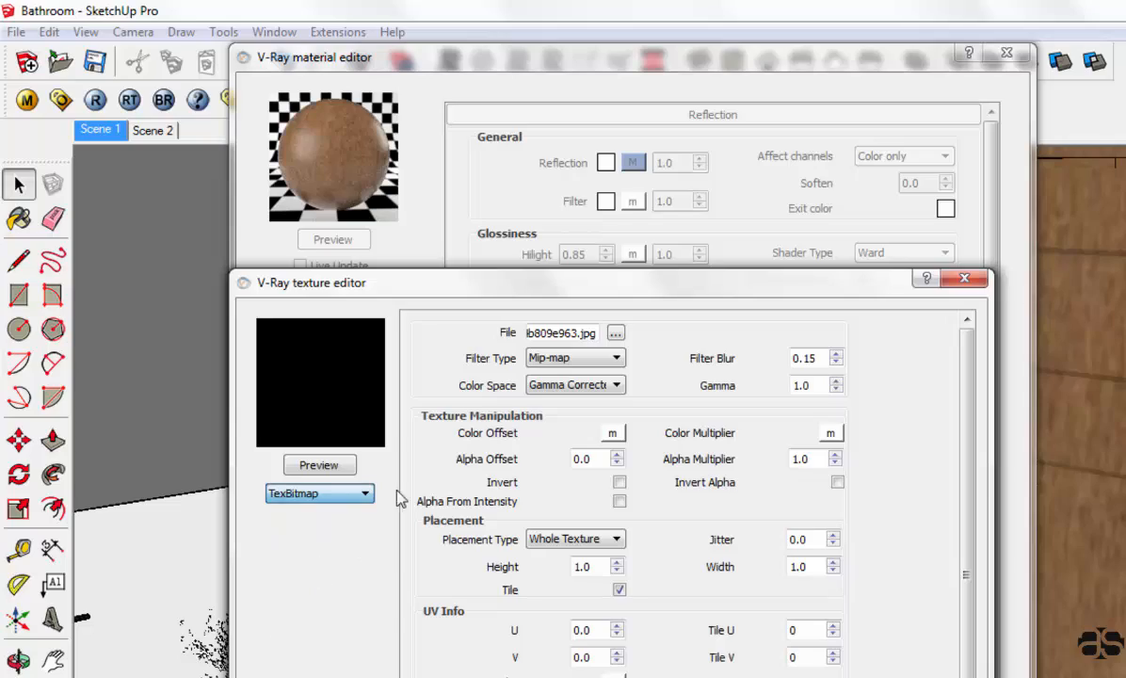
click(615, 334)
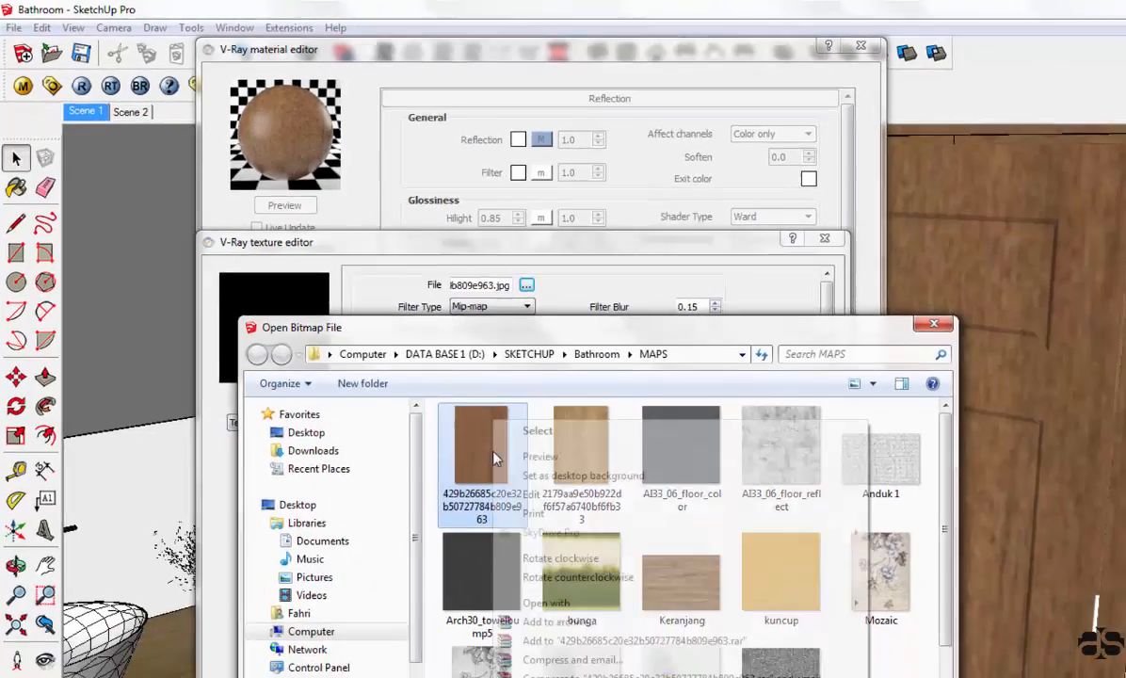
right_click(579, 535)
click(631, 601)
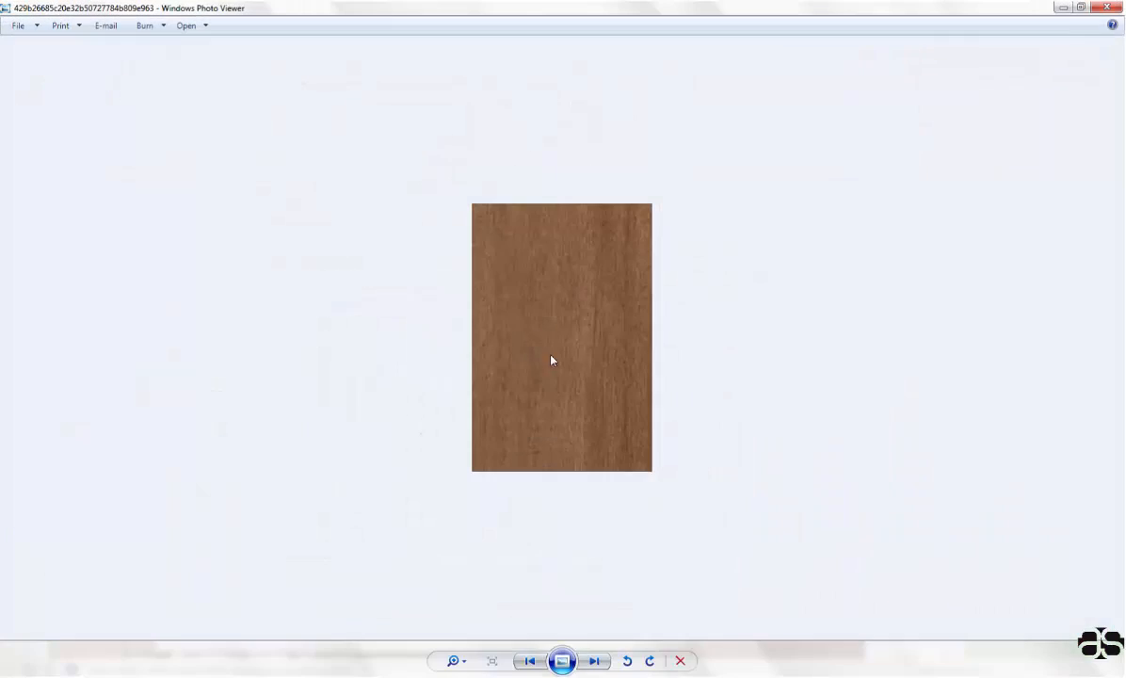
click(1107, 7)
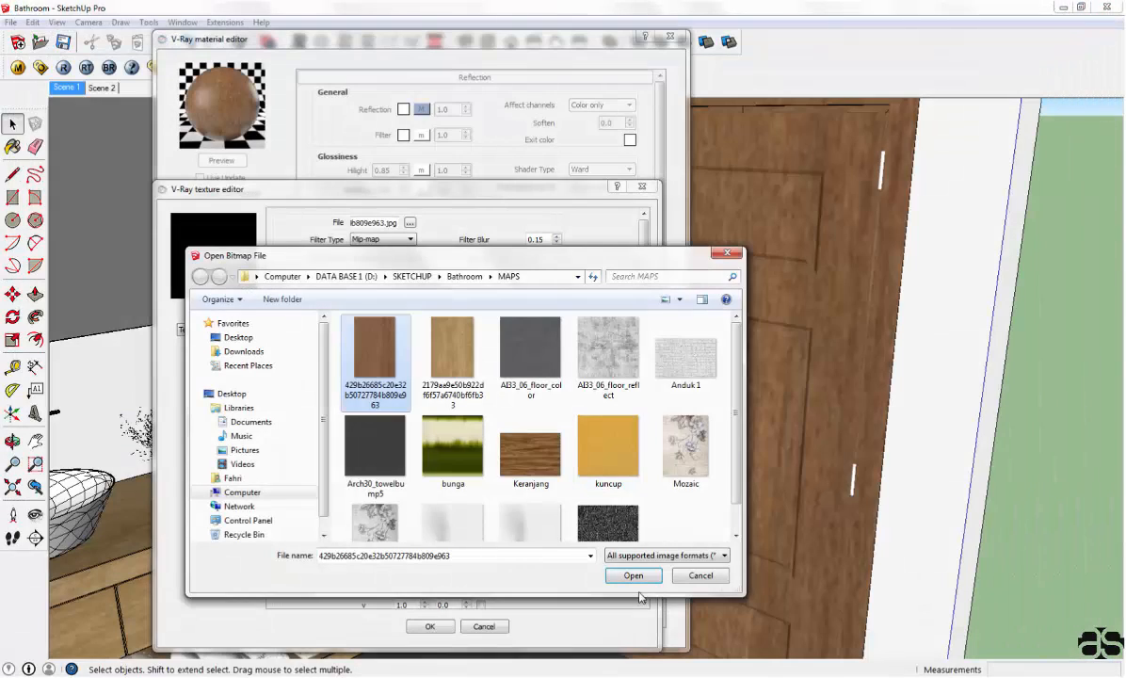
click(634, 574)
click(443, 627)
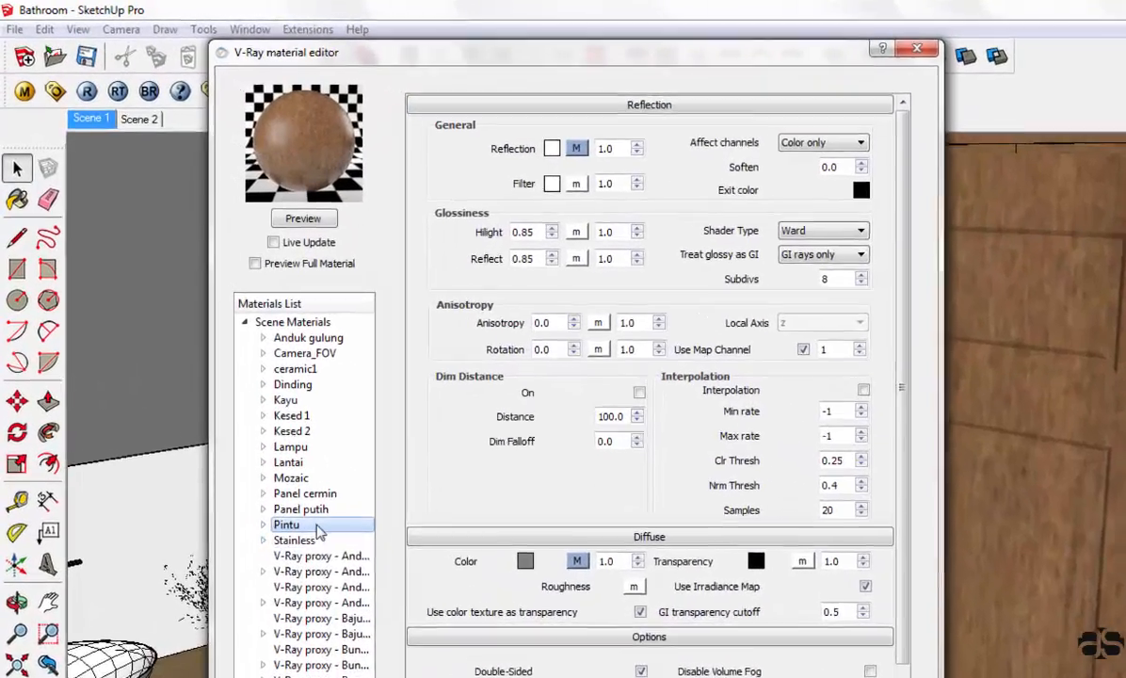
Step: Configure the Pintu reflection map as TexFresnel with IOR and Refract IOR at 1.55
right_click(231, 386)
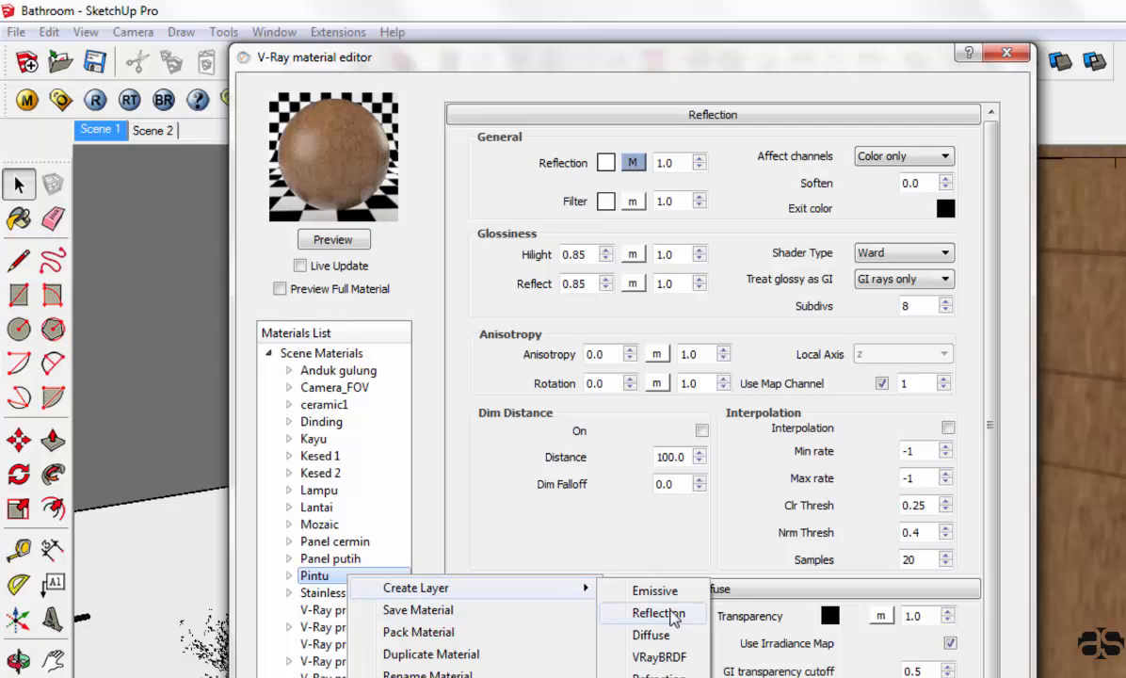
click(637, 165)
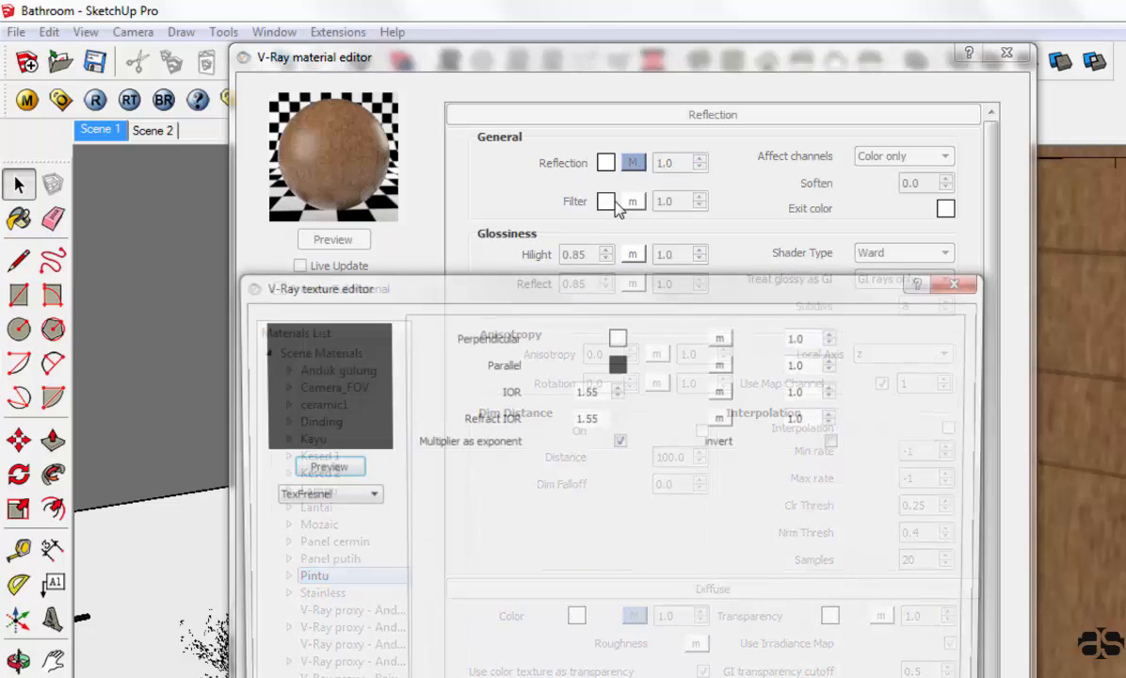
click(363, 493)
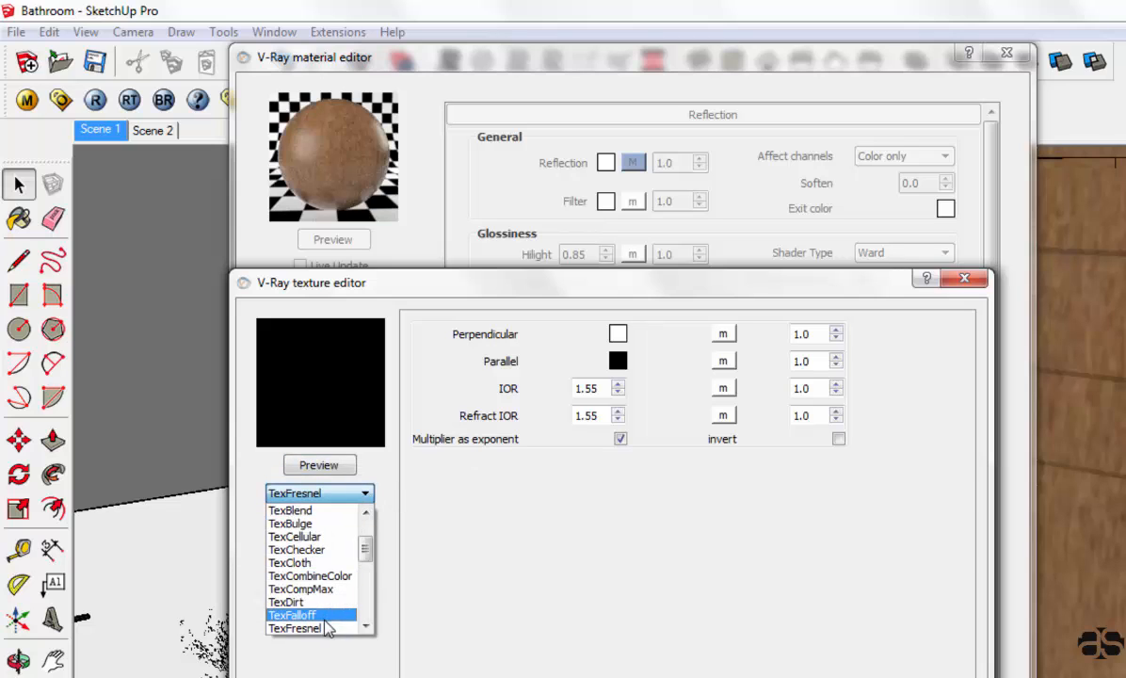
click(599, 388)
click(603, 388)
double_click(607, 388)
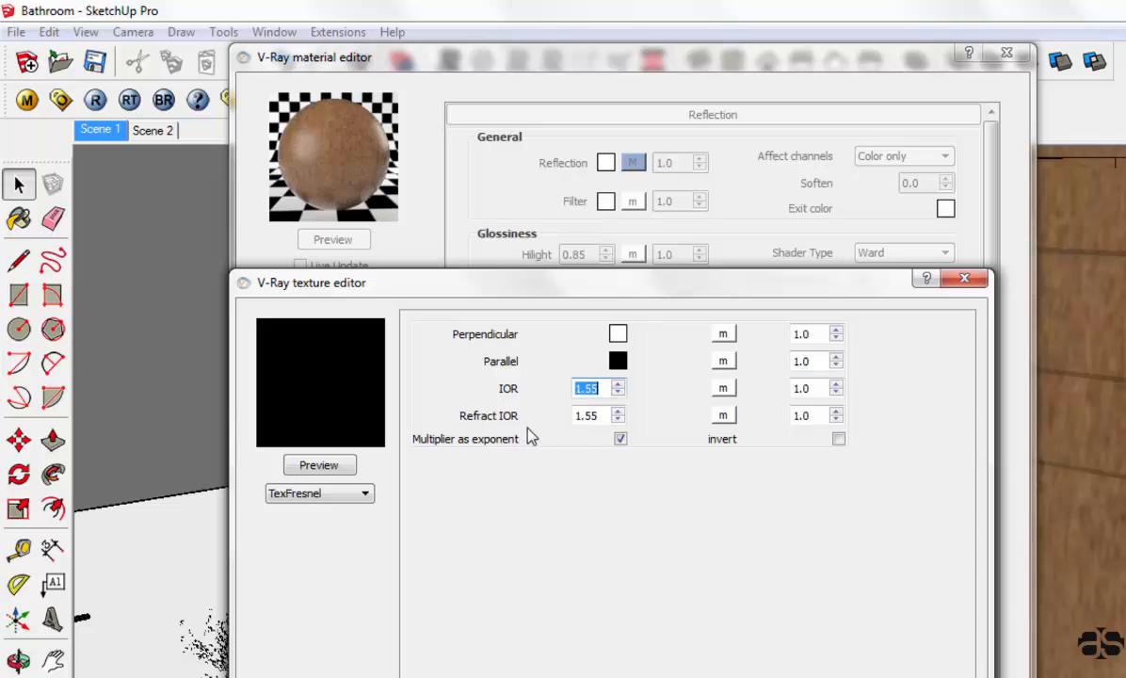
double_click(591, 415)
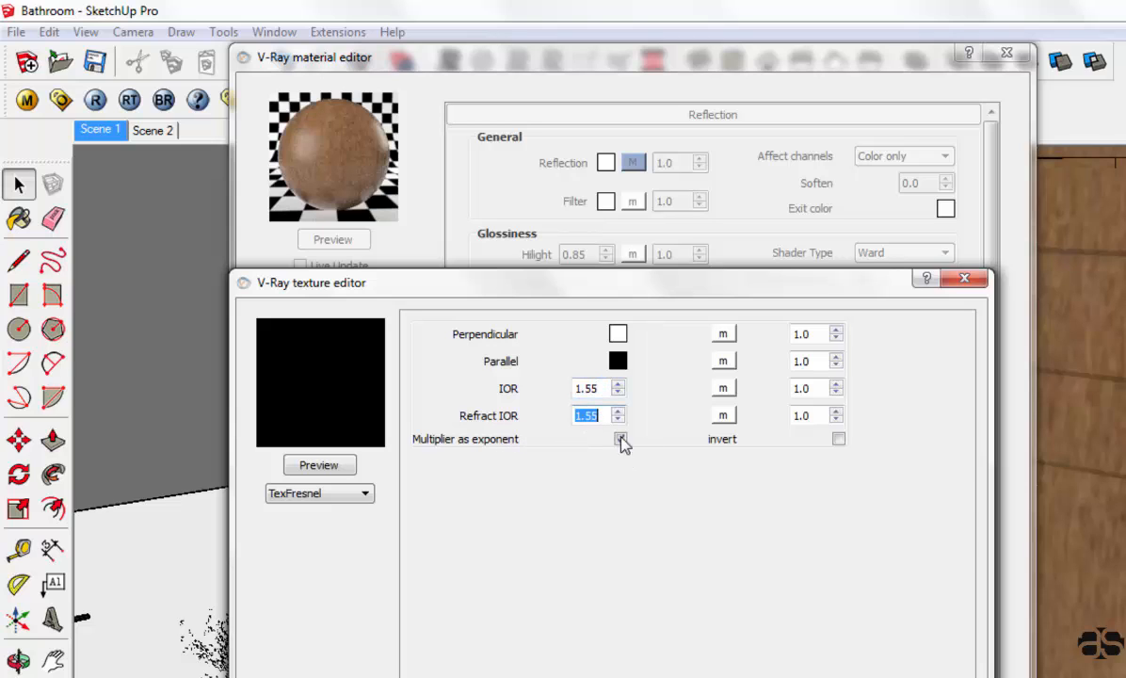
key(Return)
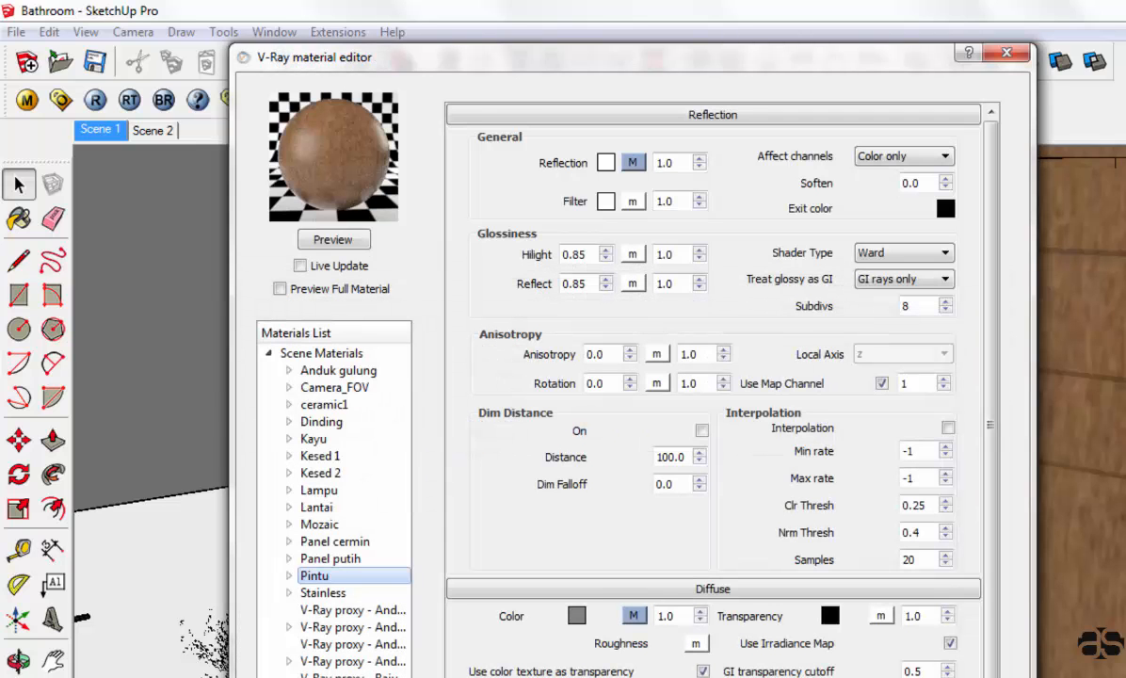
Step: Set the Pintu hilight and reflect glossiness to 0.85 with the Ward shader type, and close the material editor
double_click(581, 255)
double_click(583, 283)
click(876, 254)
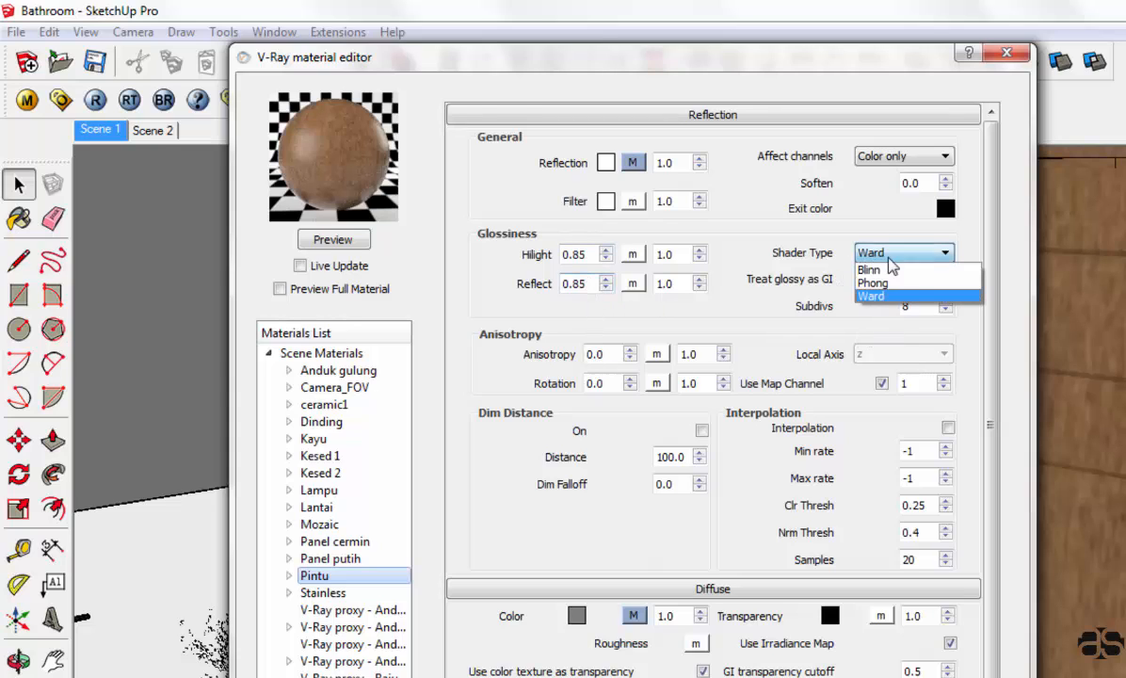
click(903, 296)
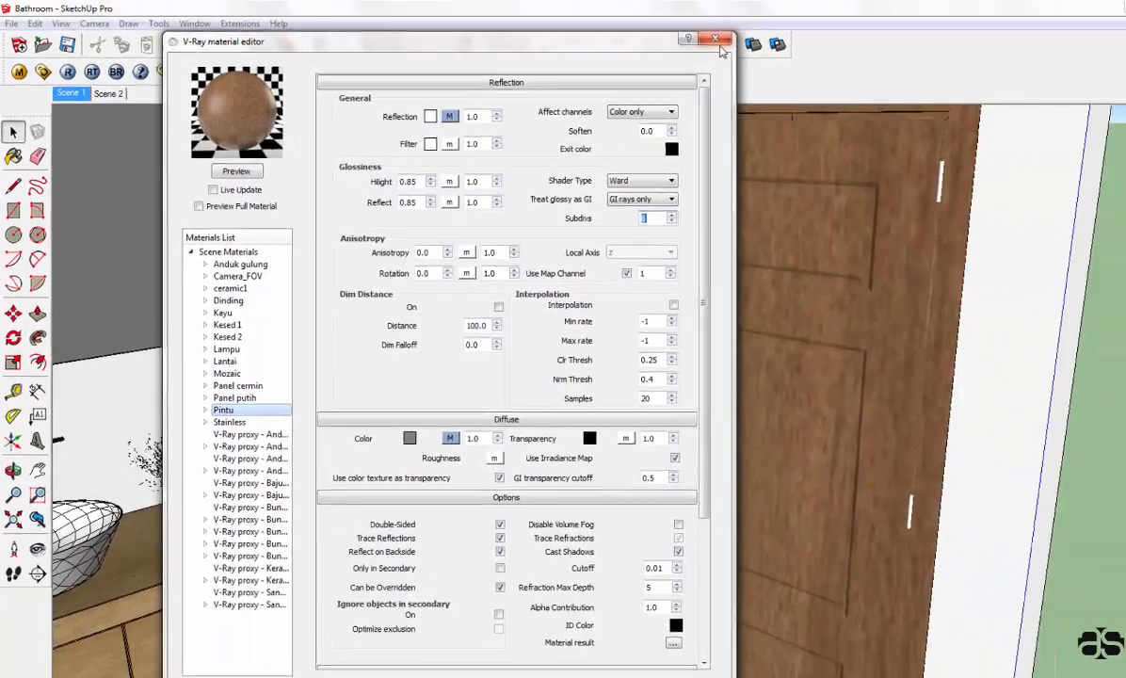
click(1007, 53)
Step: Select the Kesed 1 material of the floor mat in the V-Ray material editor and open its diffuse color
scroll(836, 297, down, 6)
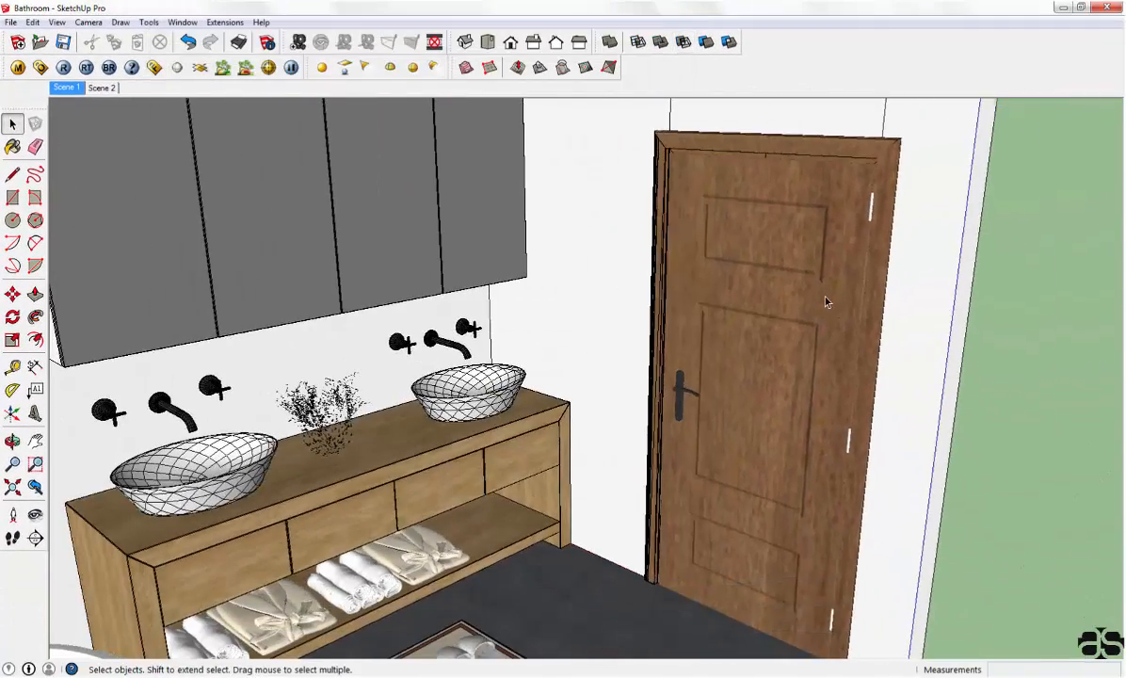
middle_drag(827, 301, 631, 485)
scroll(653, 494, up, 3)
scroll(615, 461, up, 5)
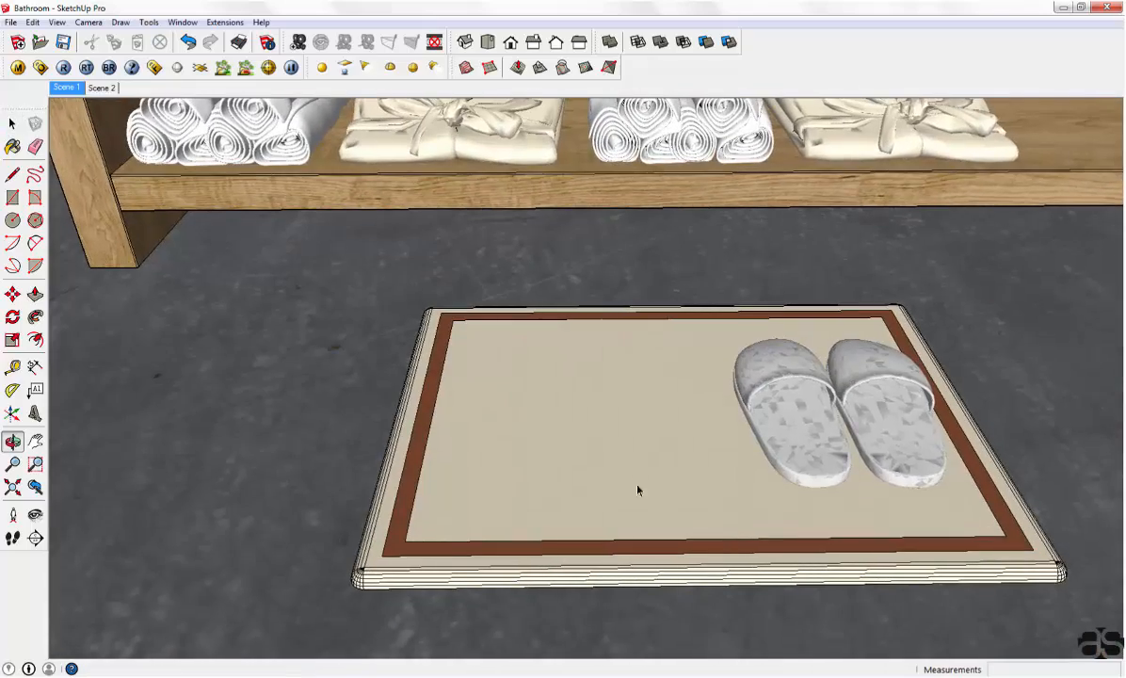
click(18, 67)
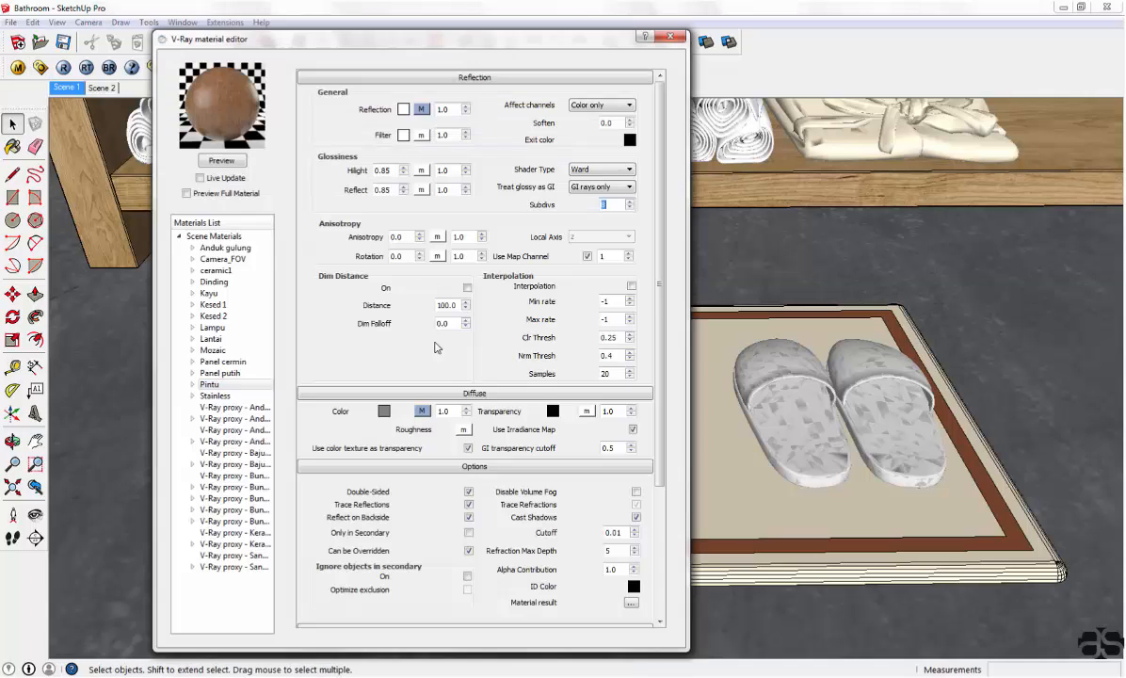
click(215, 304)
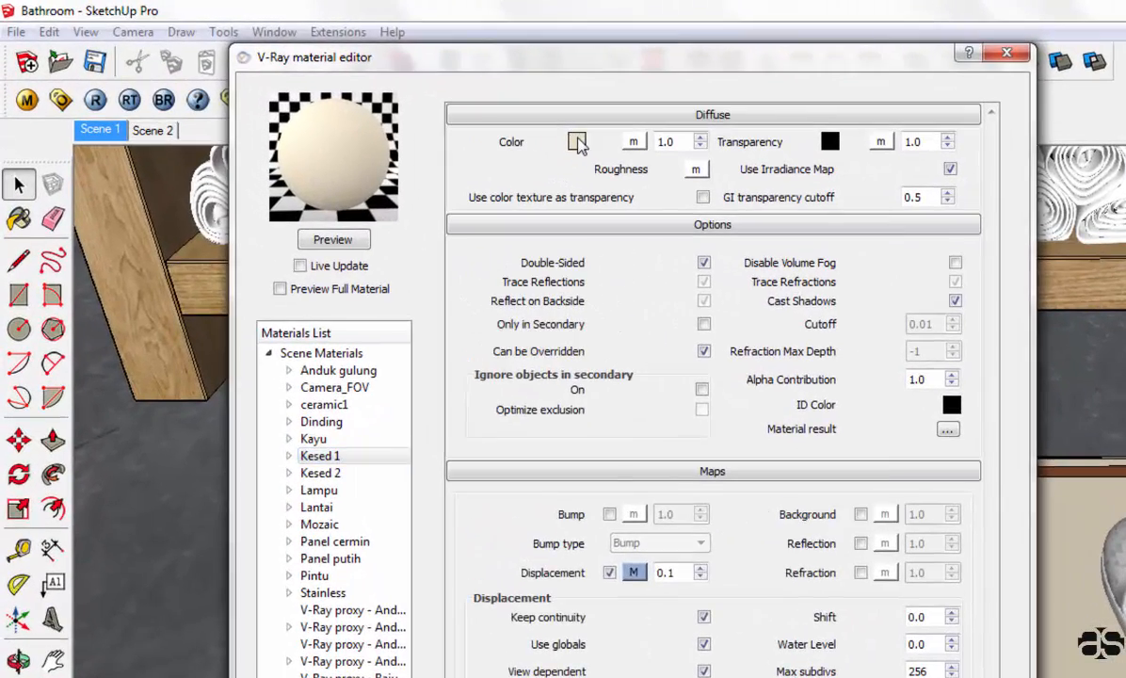
click(533, 131)
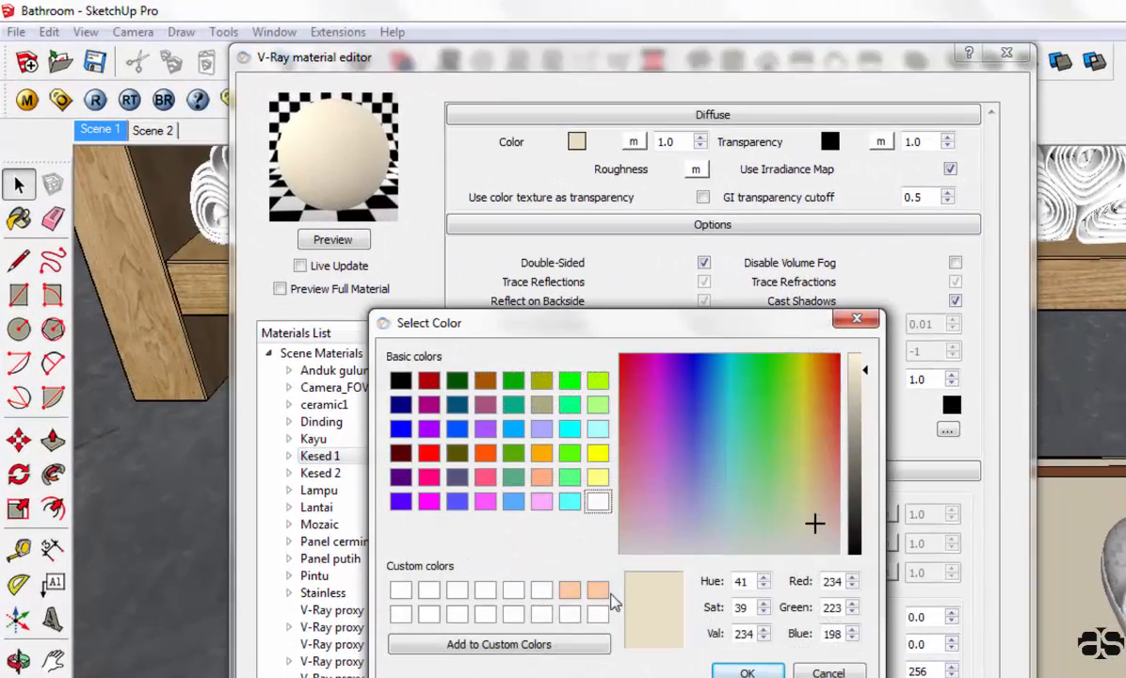
Step: Check the red, green and blue values of the Kesed 1 material's diffuse color
double_click(841, 582)
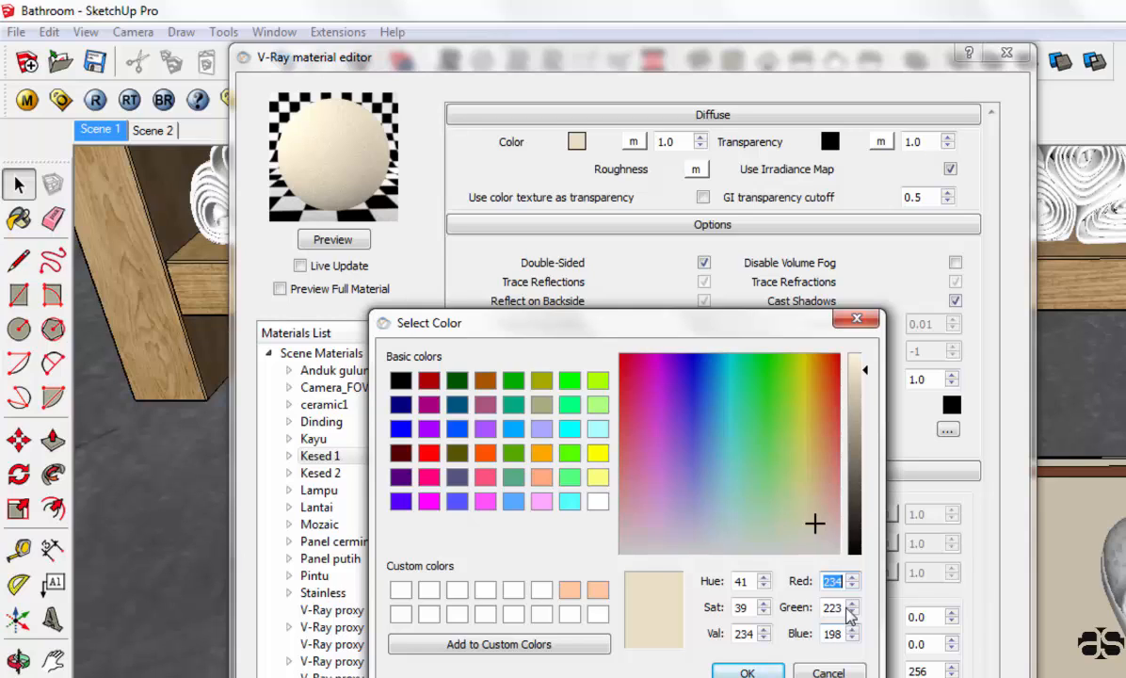
double_click(837, 608)
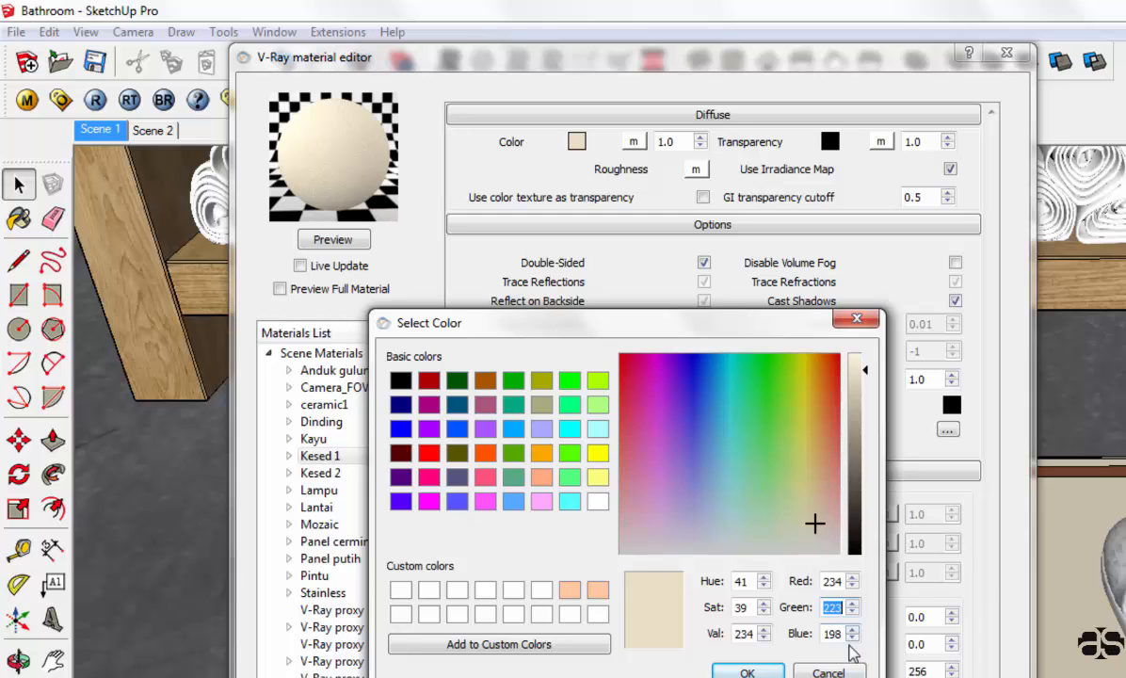
click(836, 634)
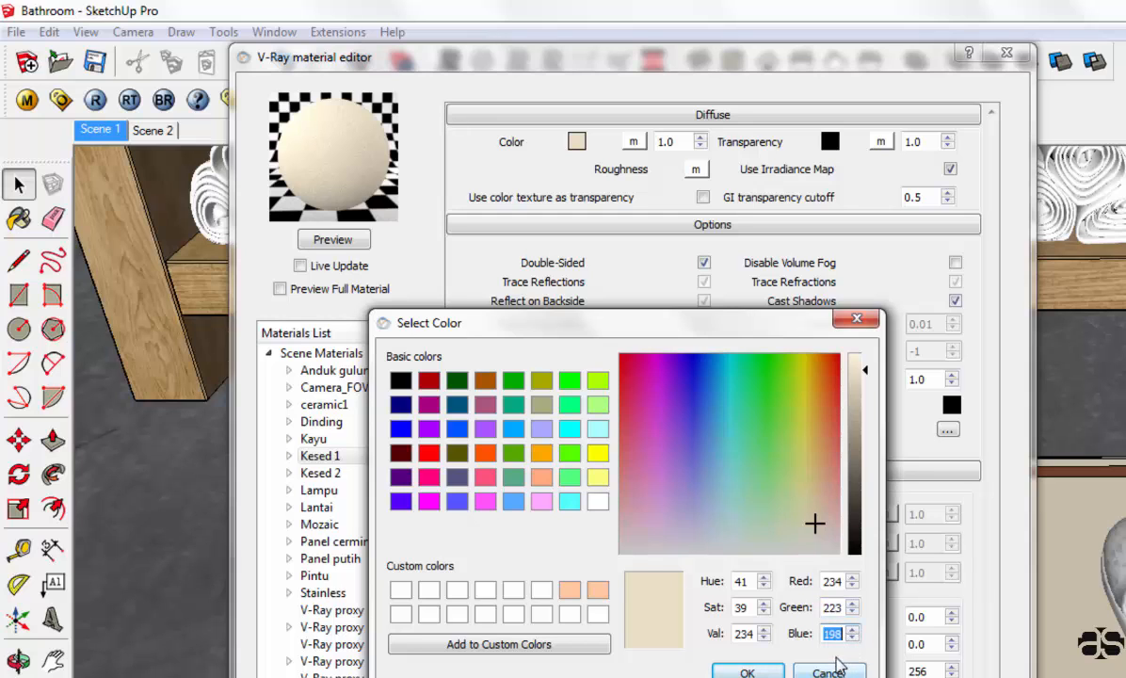
click(767, 672)
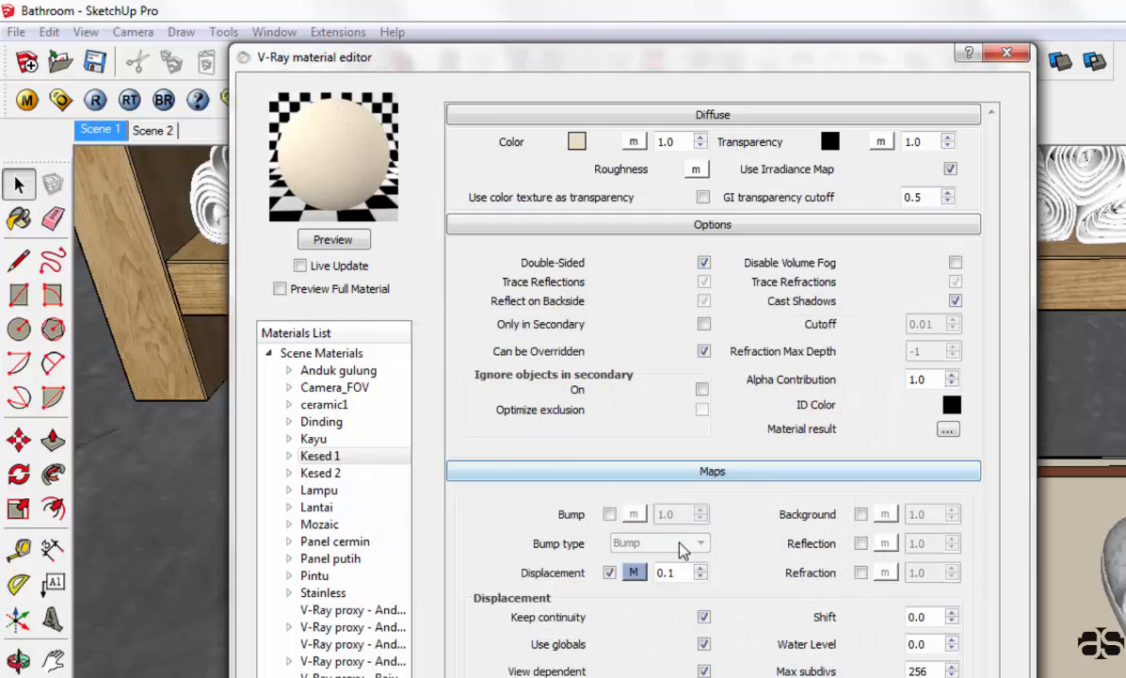
Step: Inspect the Kesed 1 displacement map's TexSplat texture, checking its smoothing, iterations and size, as well as the displacement amount
click(609, 573)
click(634, 573)
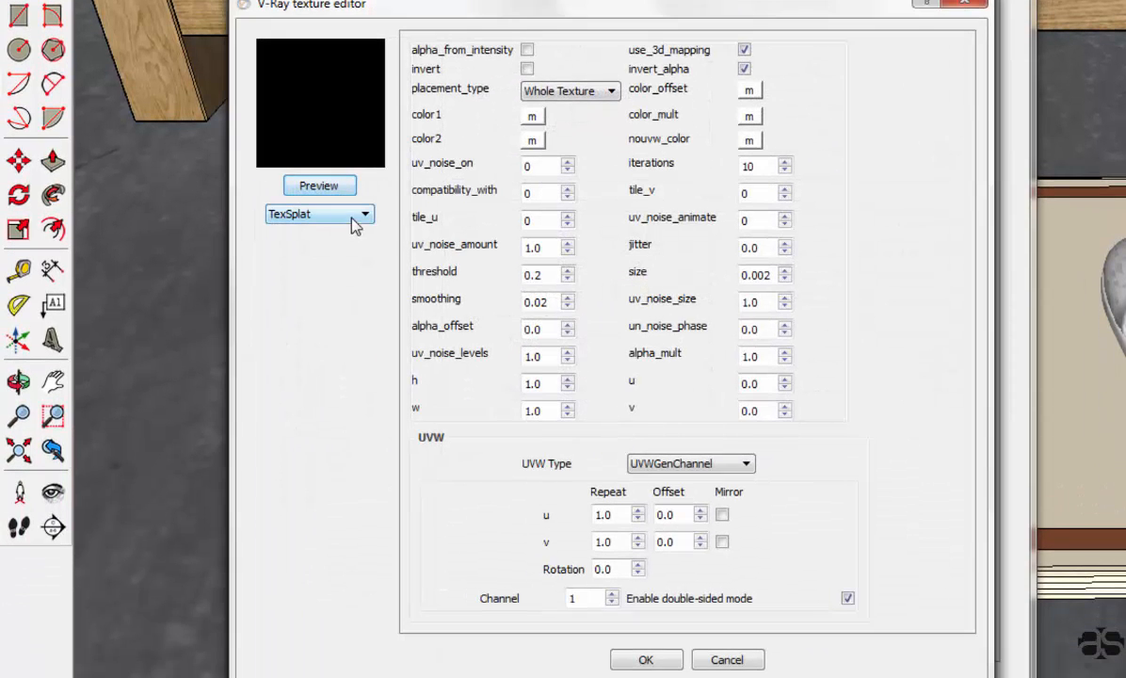
click(353, 218)
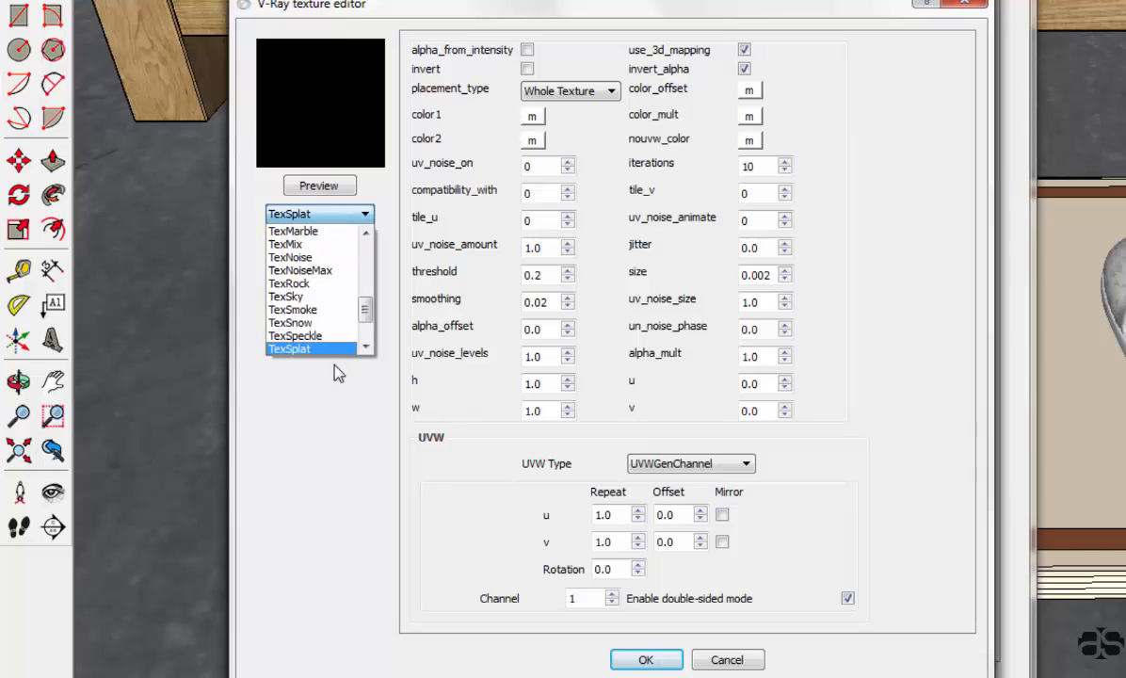
click(329, 352)
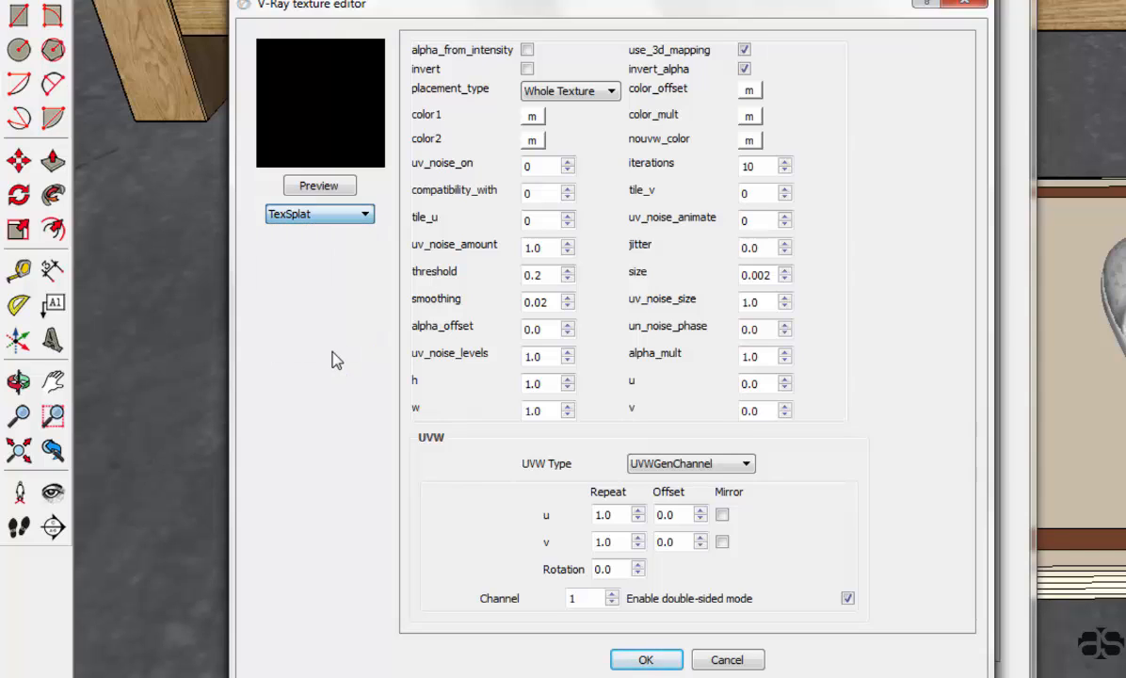
click(555, 302)
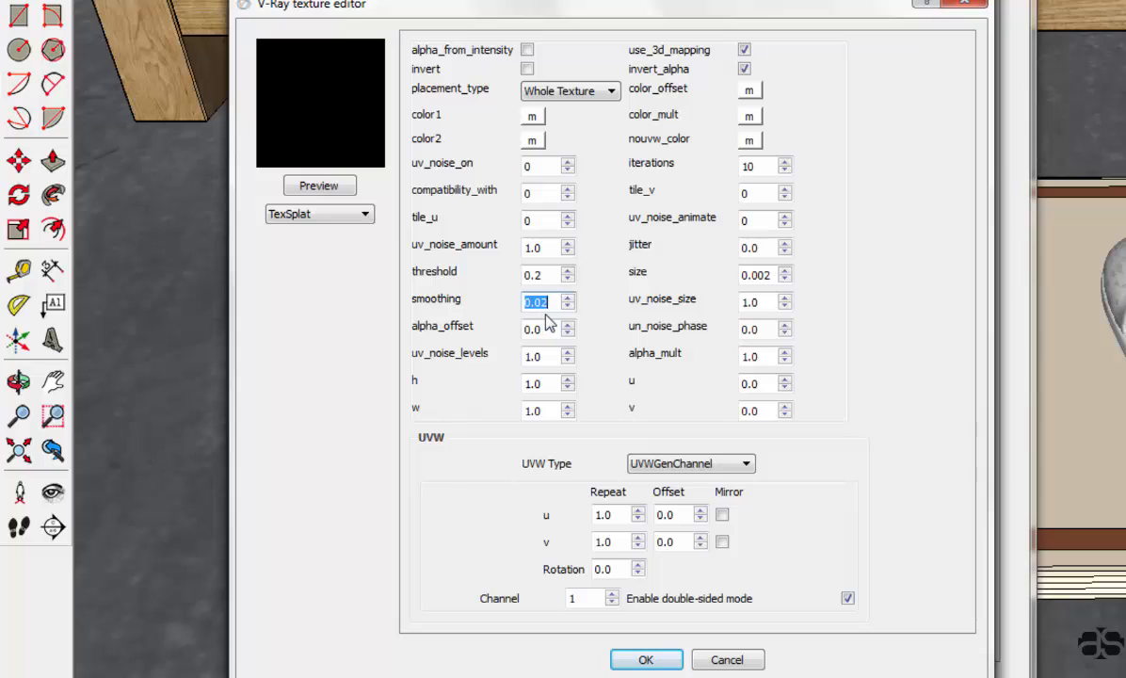
click(763, 172)
double_click(767, 275)
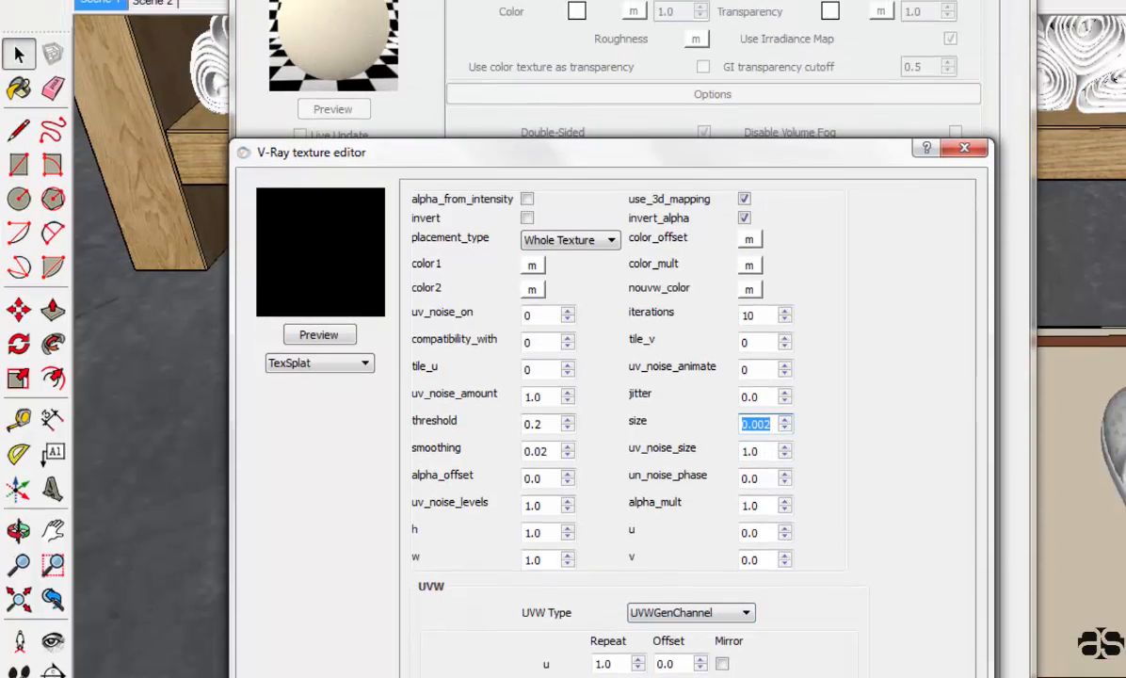
click(646, 660)
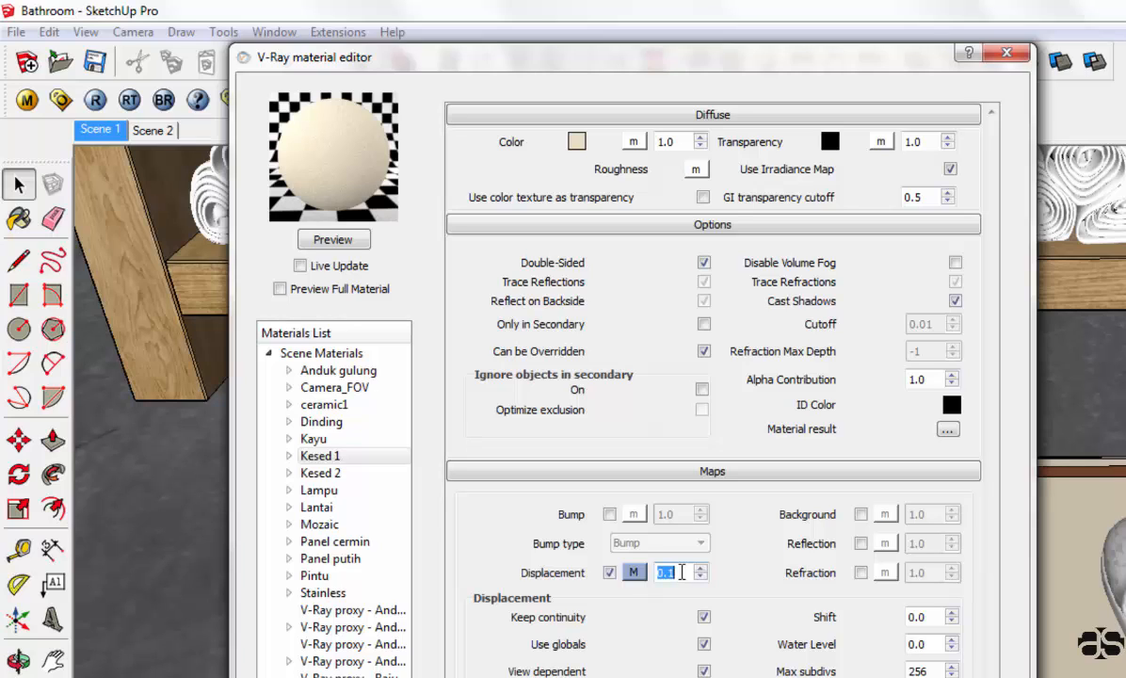
Step: Select the Kesed 2 material and check the red, green and blue values of its diffuse color
click(364, 474)
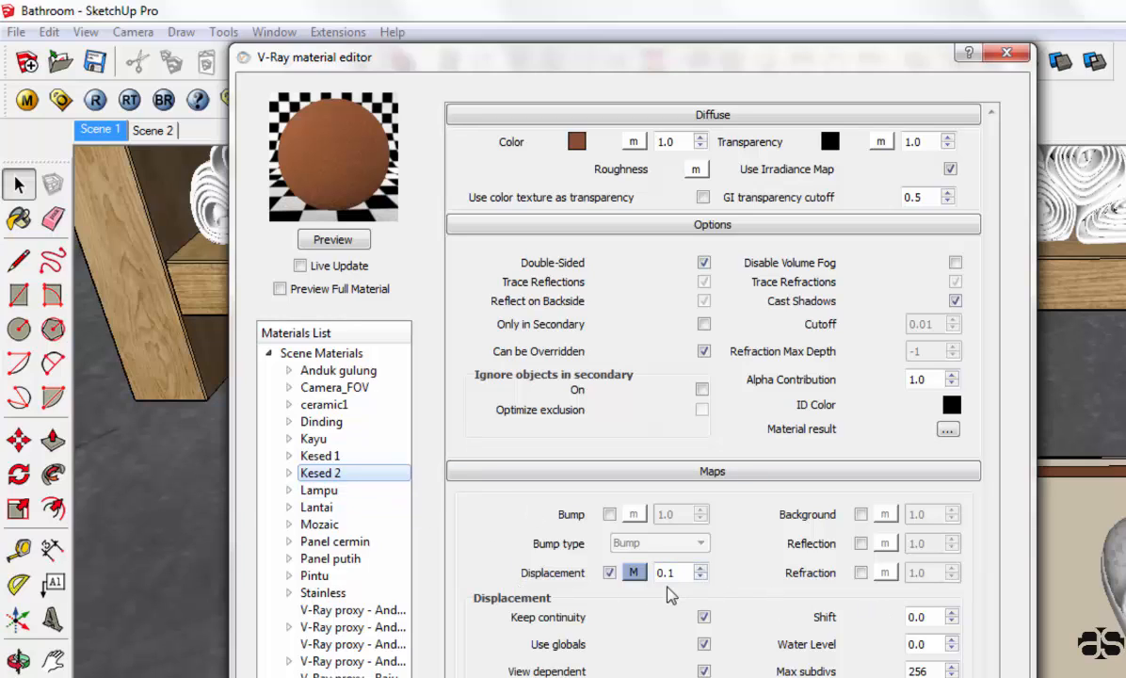
click(578, 141)
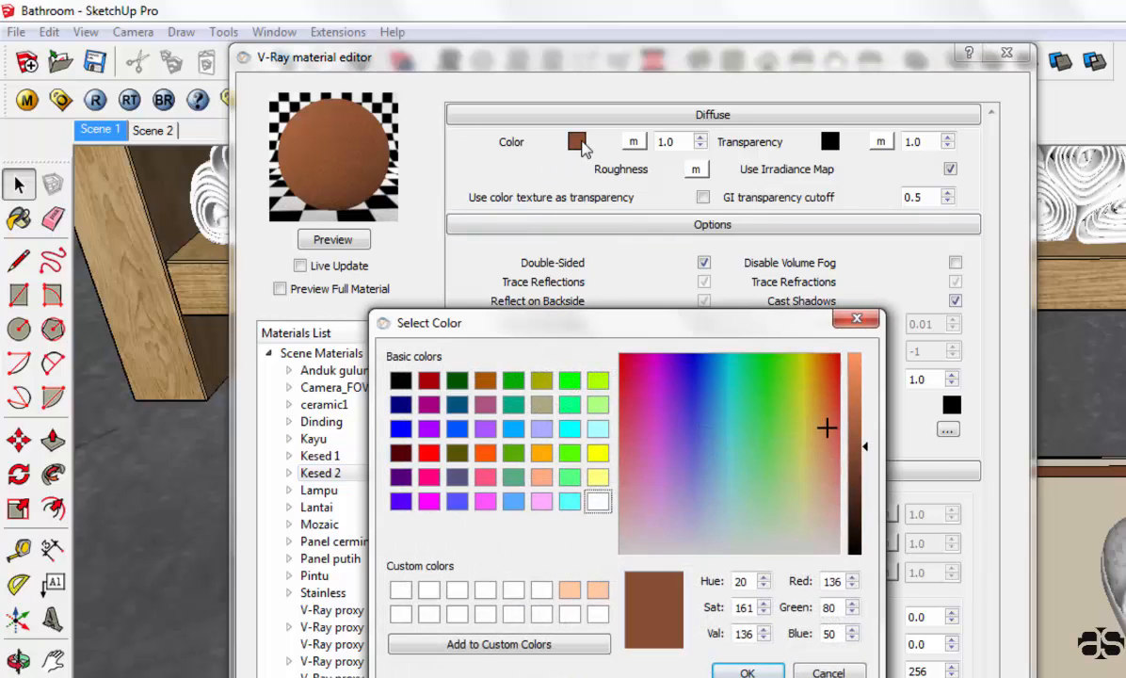
double_click(833, 582)
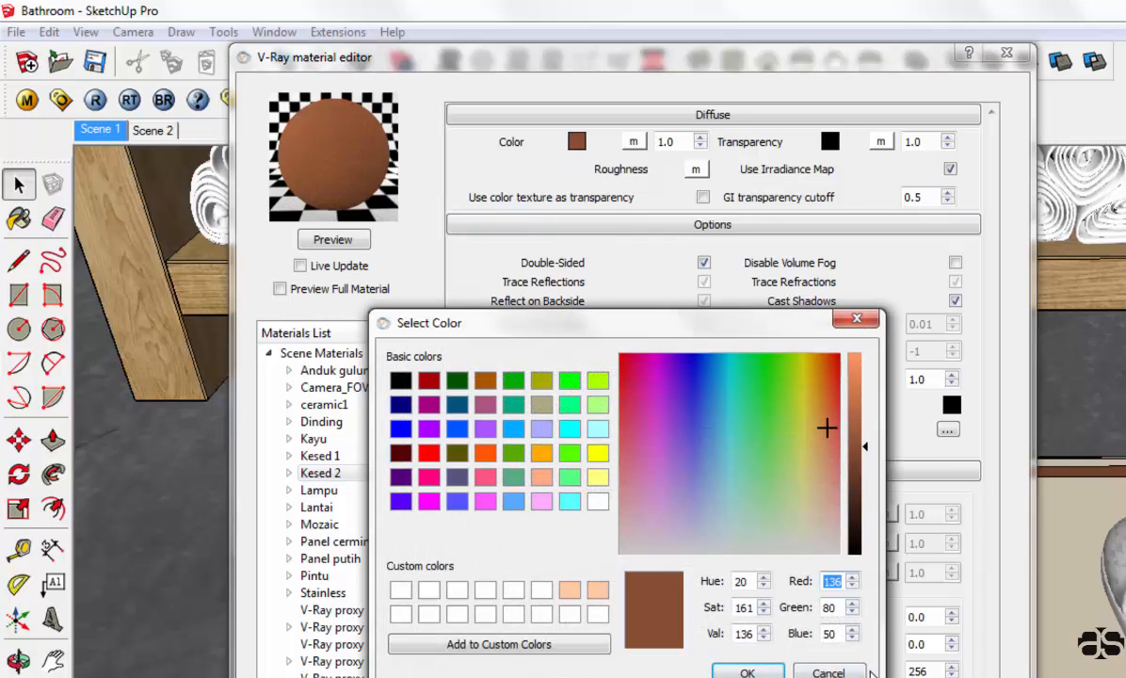
double_click(832, 608)
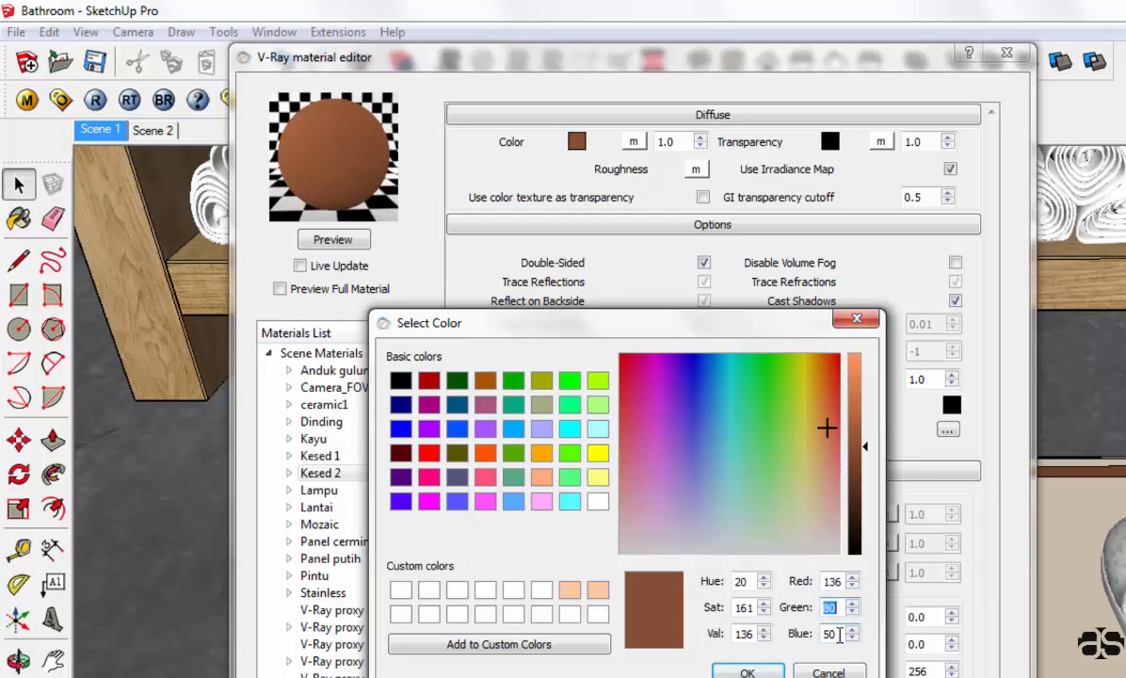
key(Return)
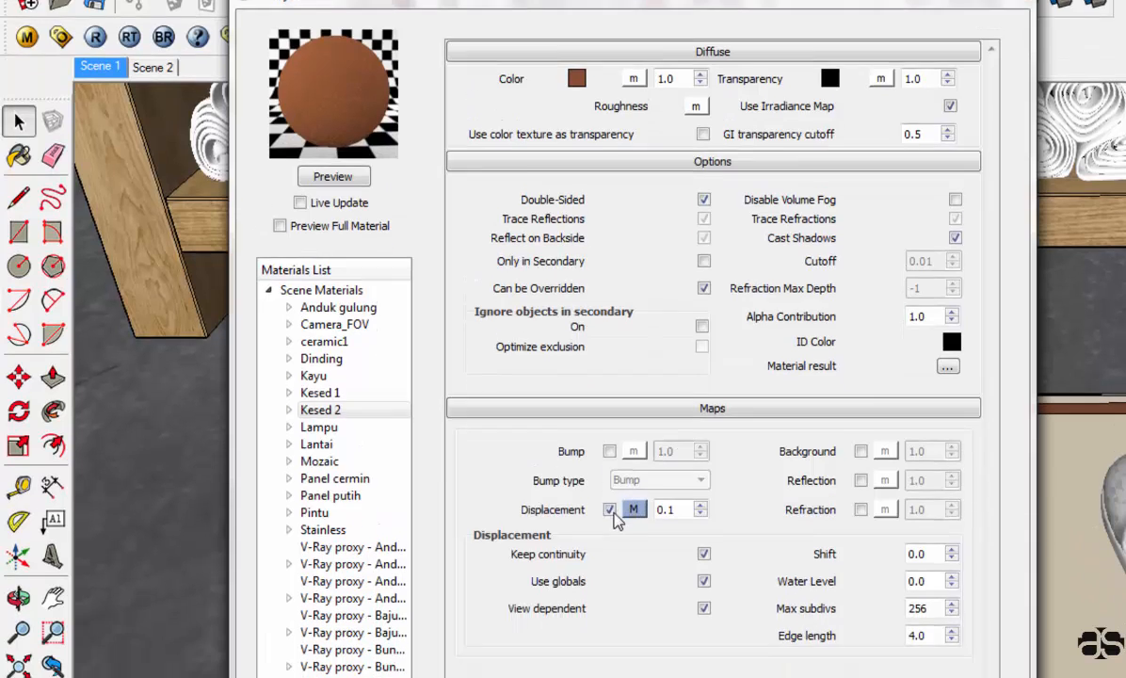
Step: Inspect the Kesed 2 displacement map's TexSplat texture, checking its threshold, smoothing, iterations and size
click(611, 510)
click(611, 511)
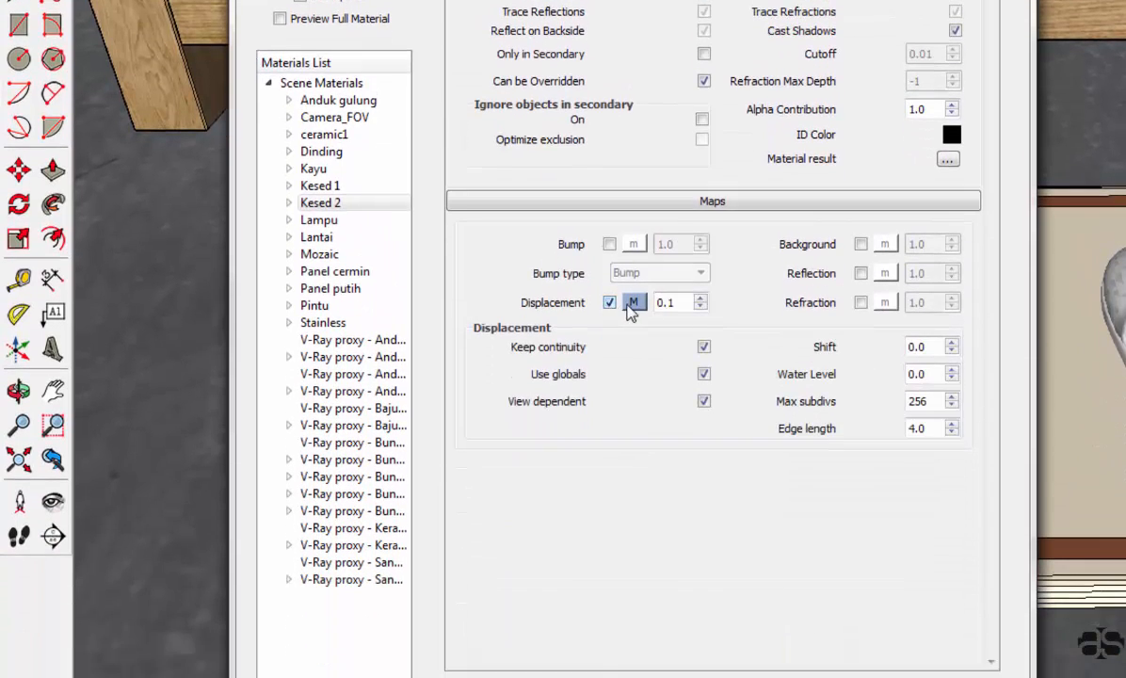
click(632, 305)
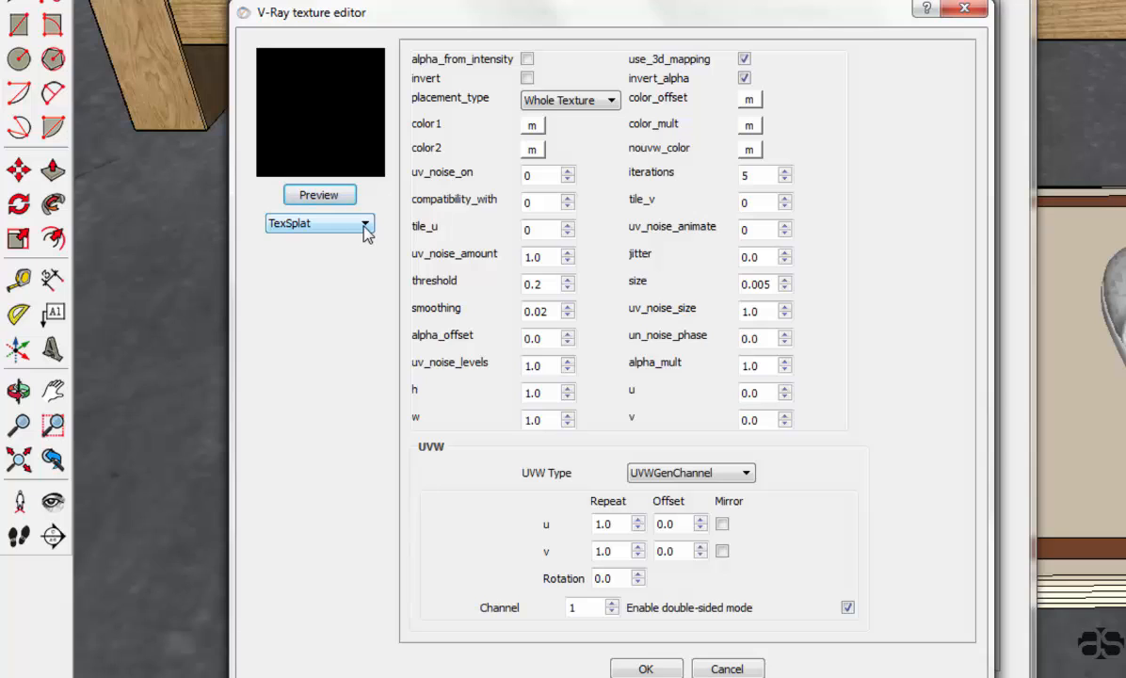
click(366, 226)
click(364, 229)
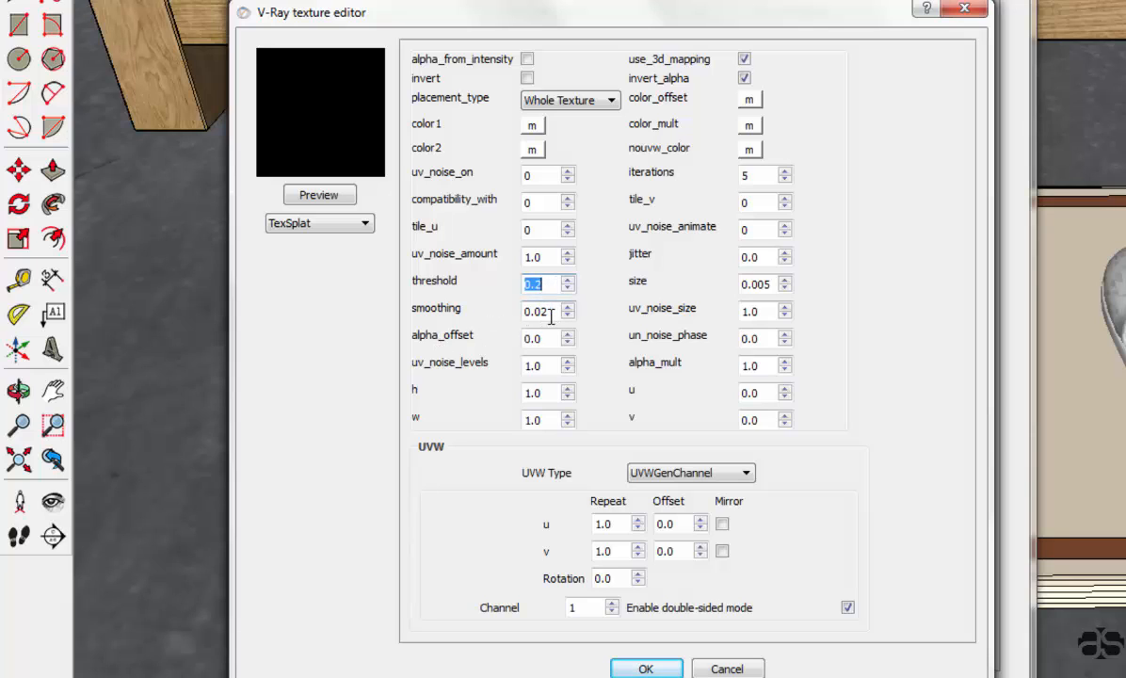
double_click(551, 317)
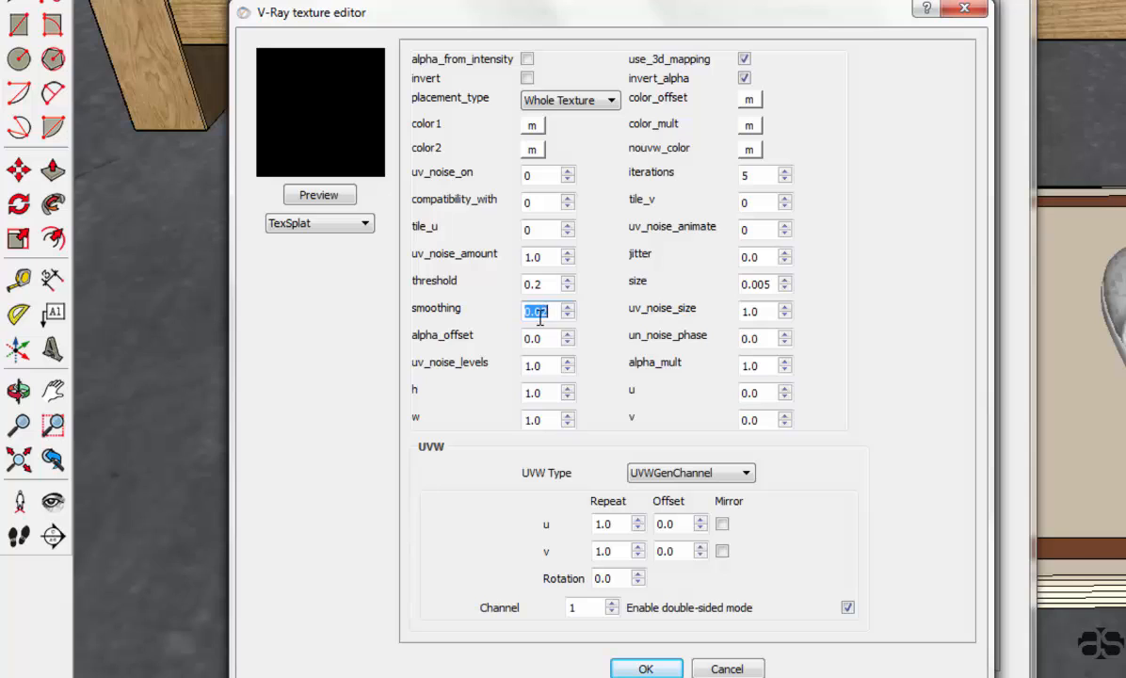
click(768, 177)
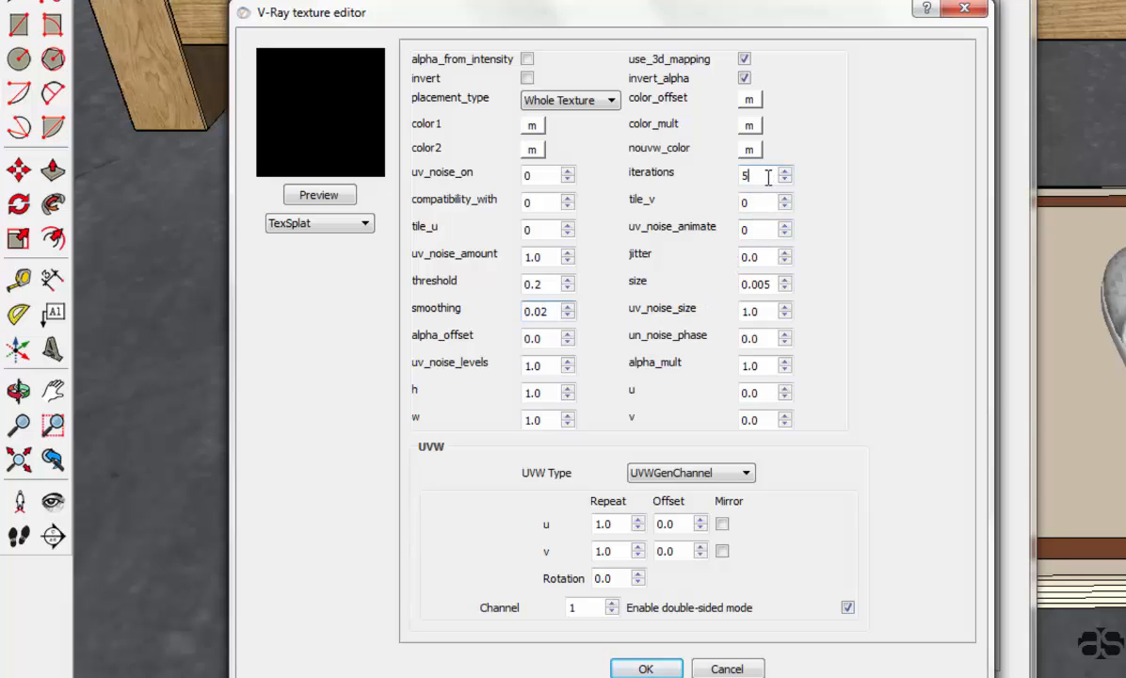
double_click(760, 284)
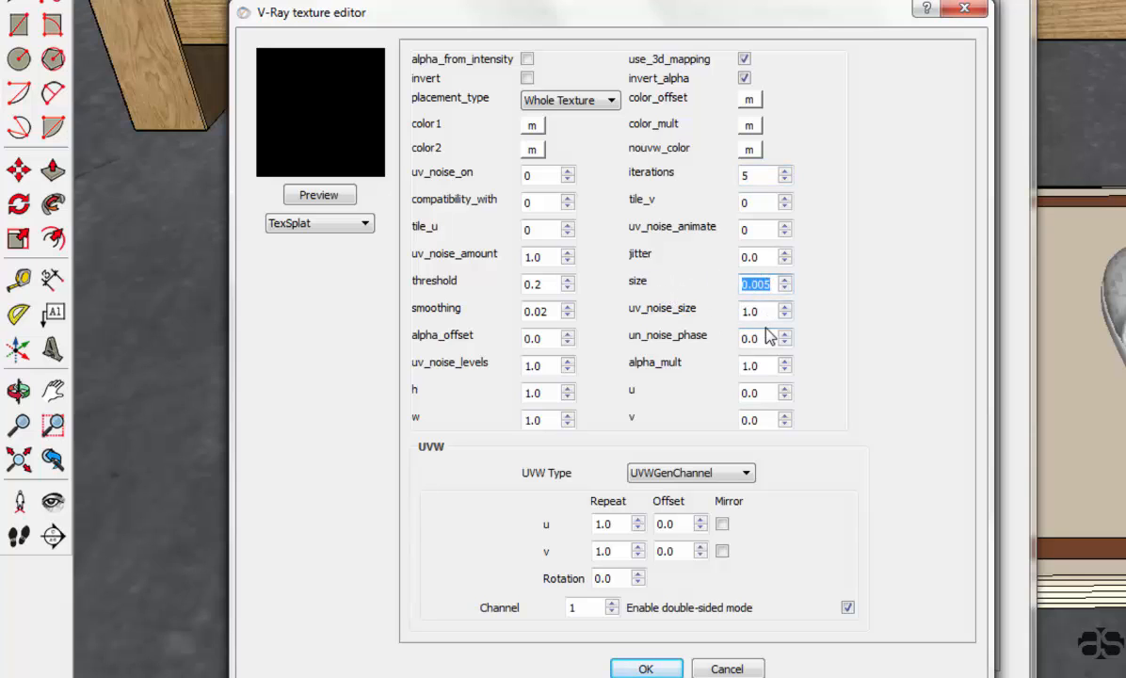
click(648, 669)
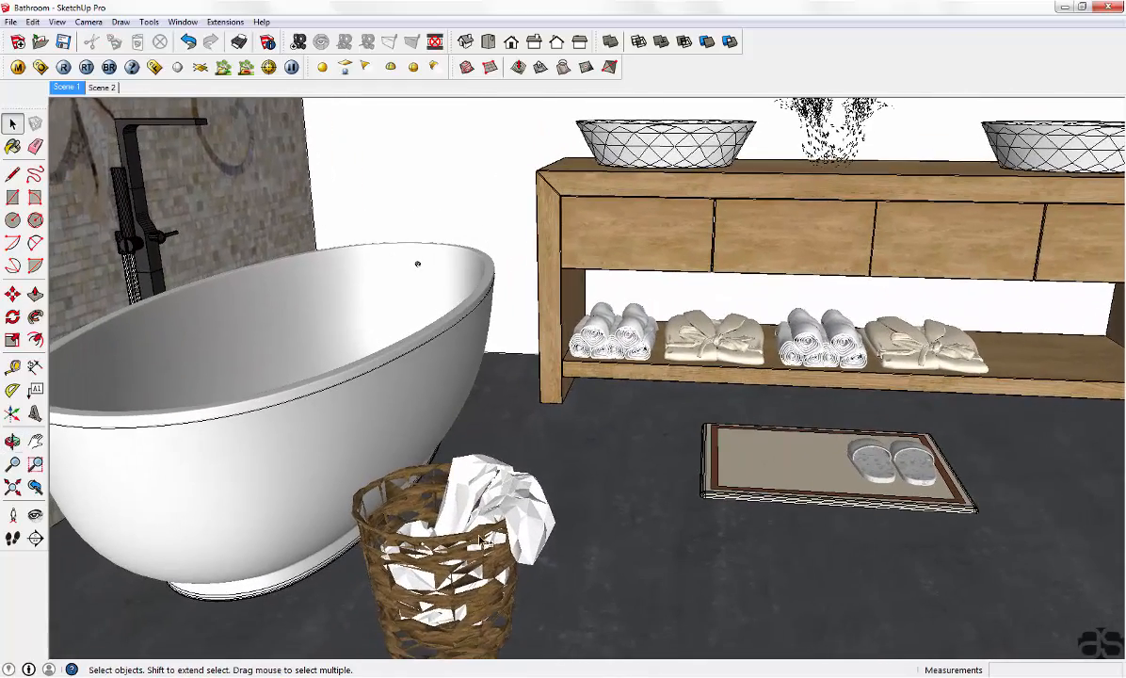
Step: Switch to the untitled SketchUp model, import Keranjang.vrmesh as a V-Ray proxy and place it at the origin
middle_drag(473, 546, 577, 544)
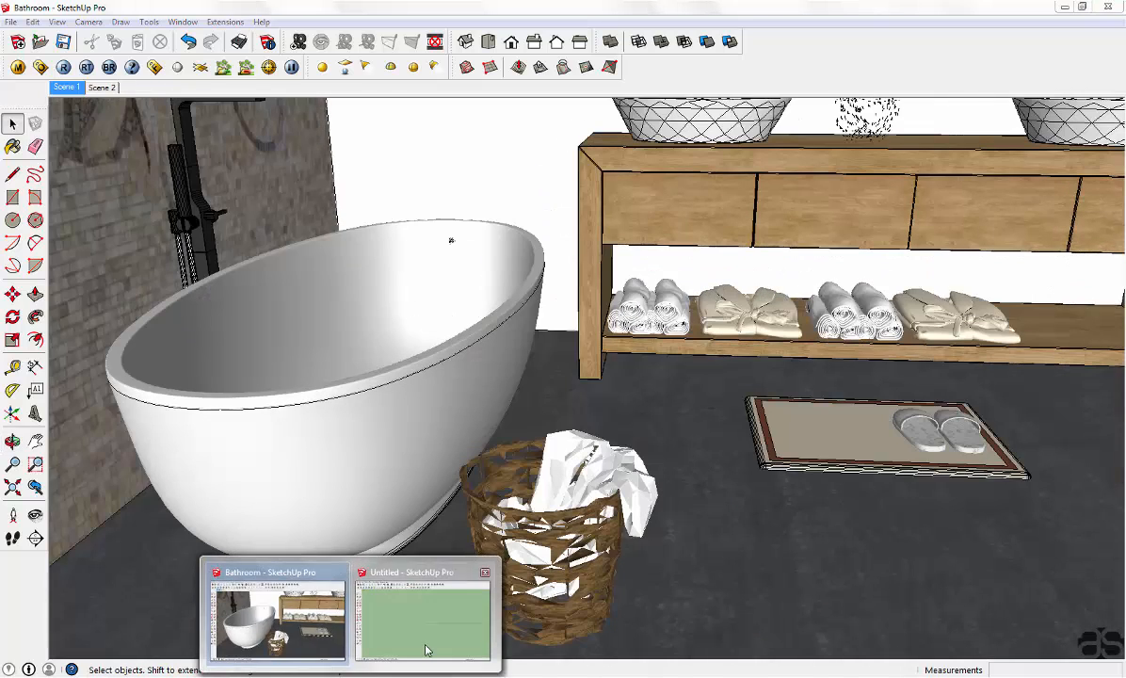
click(430, 616)
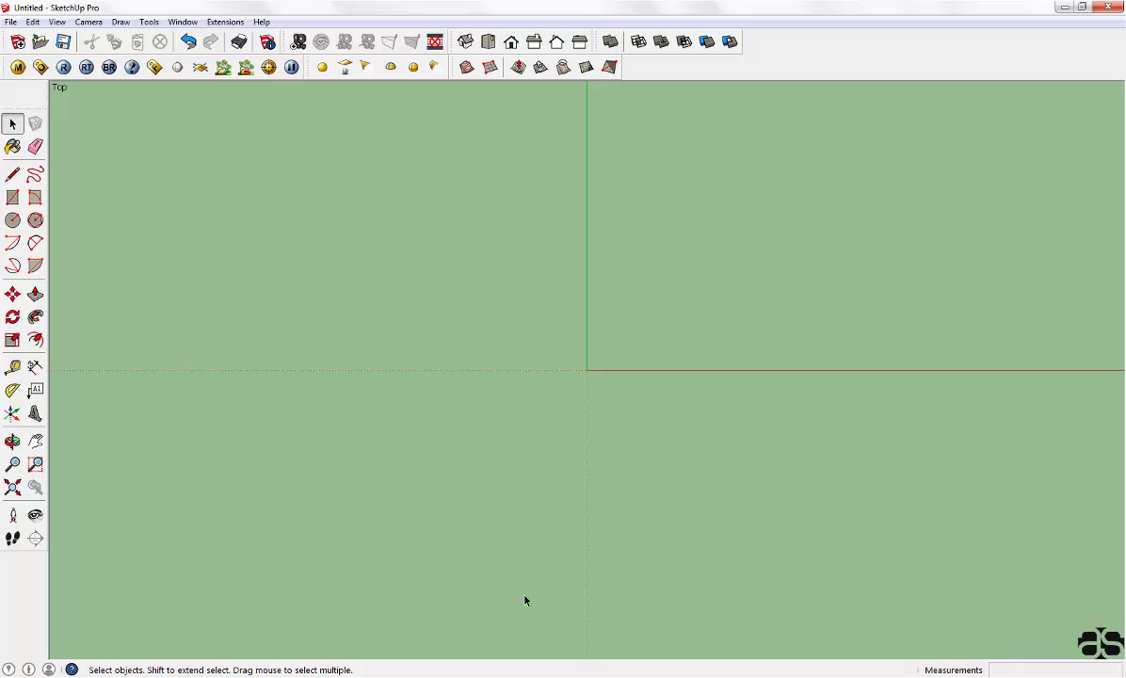
click(246, 68)
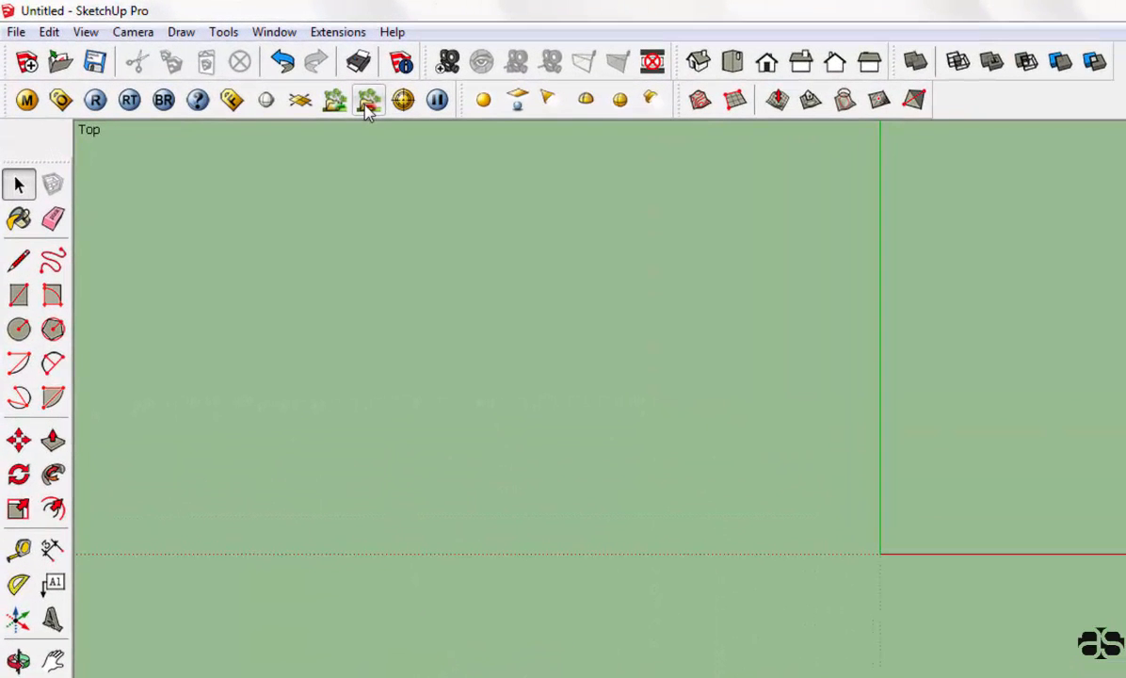
click(367, 106)
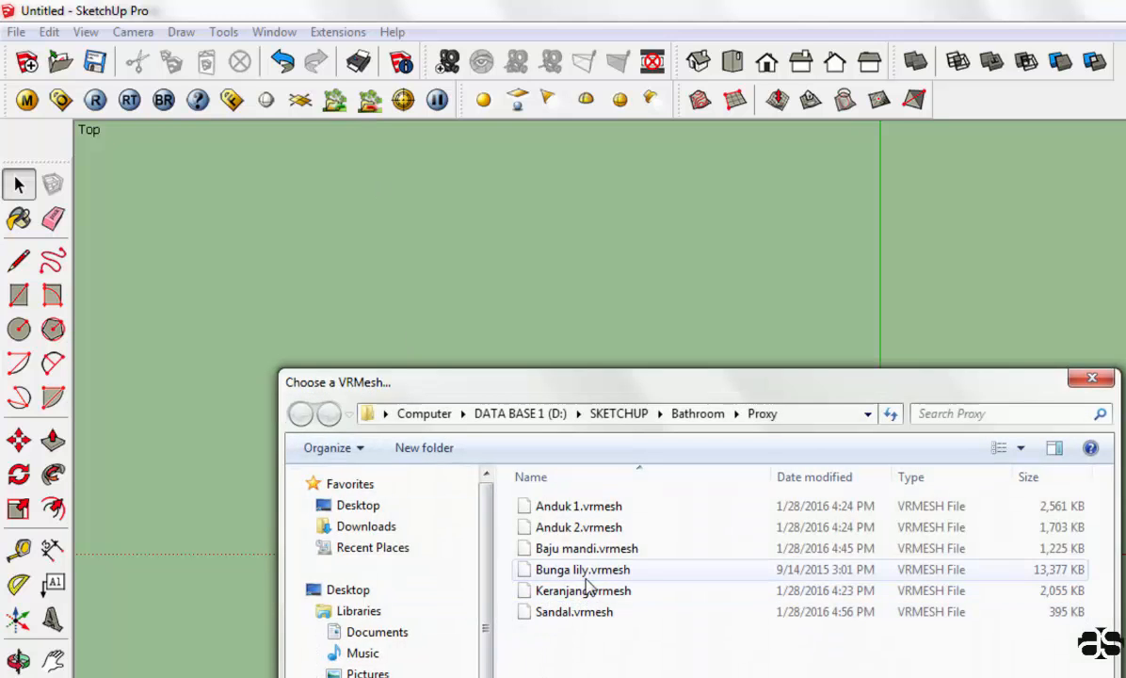
click(622, 594)
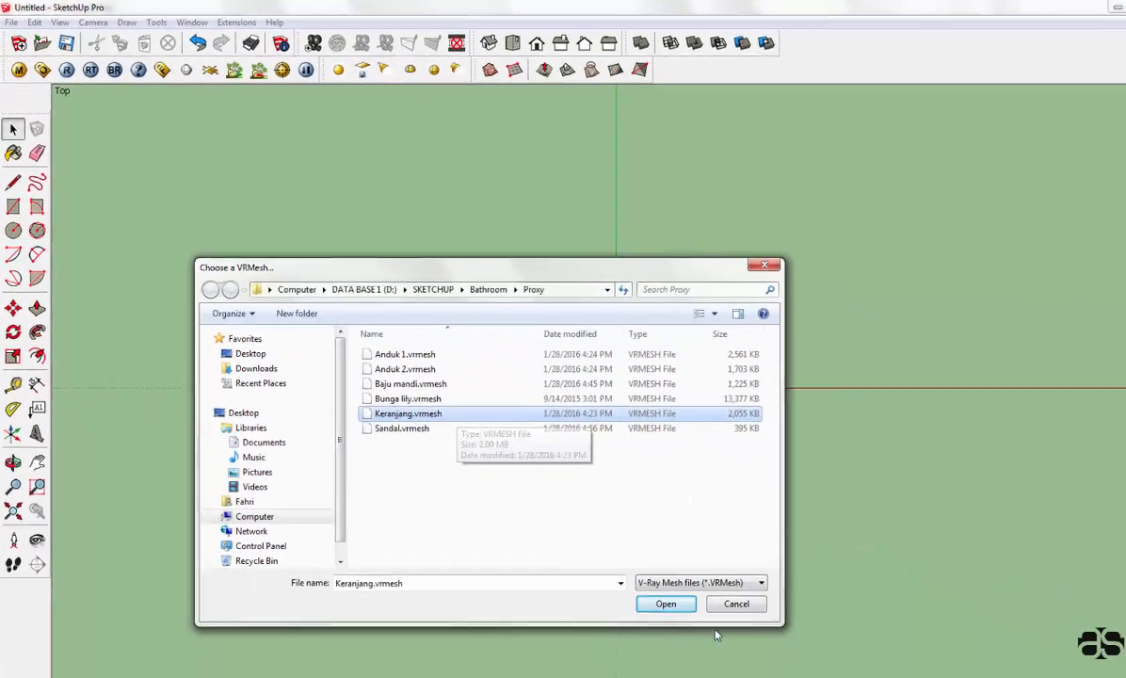
click(665, 603)
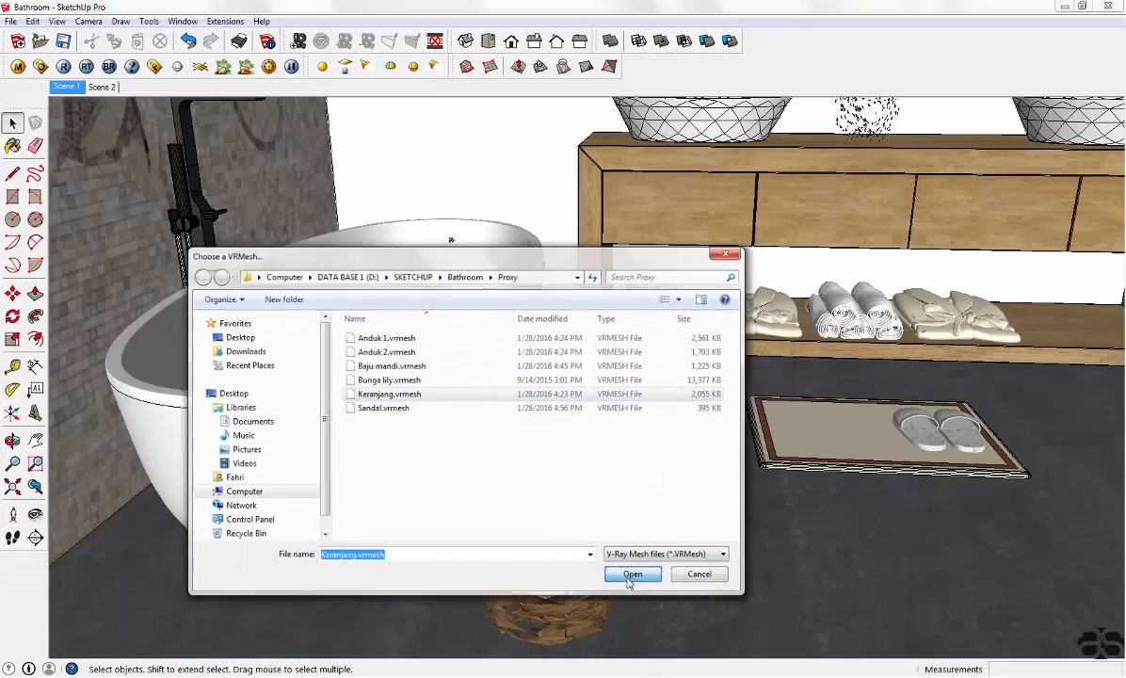
click(632, 577)
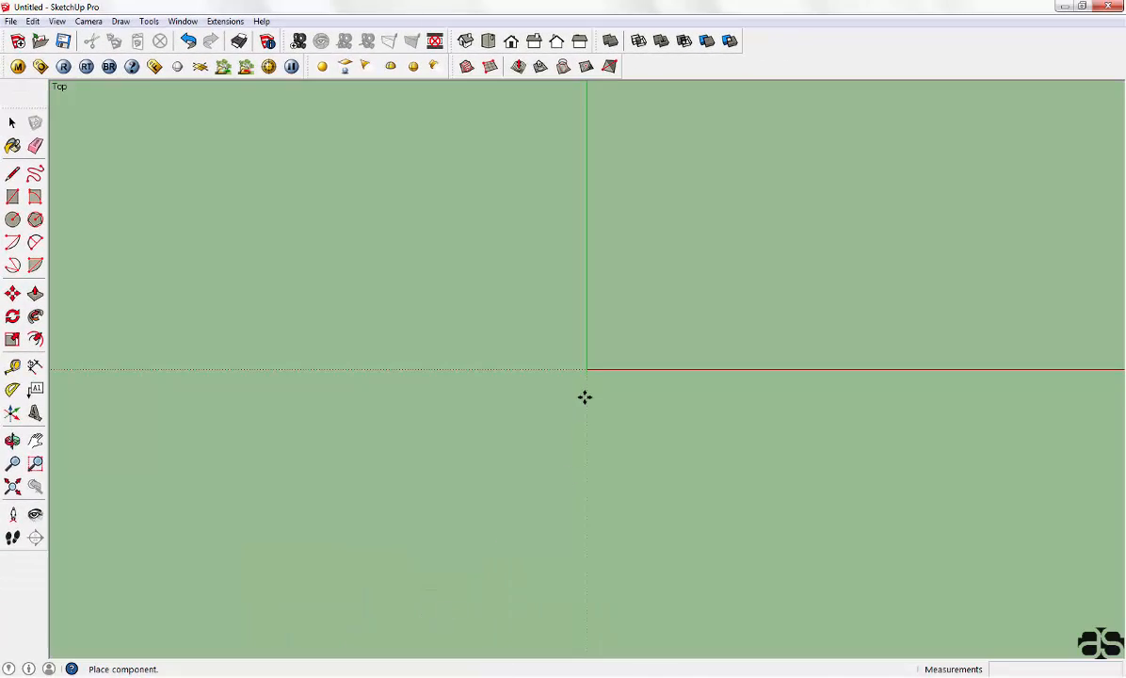
click(585, 369)
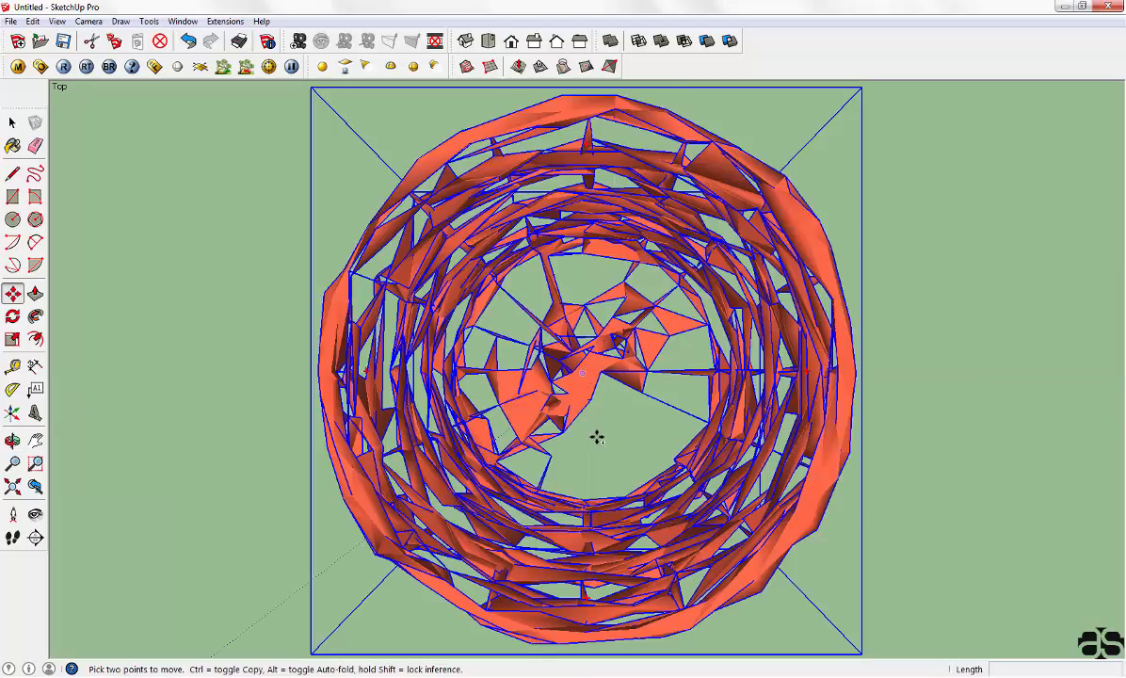
Step: Render the imported basket proxy with V-Ray from an angled perspective view, inspect the image and close the frame buffer
middle_drag(596, 437, 663, 273)
scroll(655, 264, up, 2)
scroll(648, 325, down, 1)
shift+middle_drag(645, 332, 644, 289)
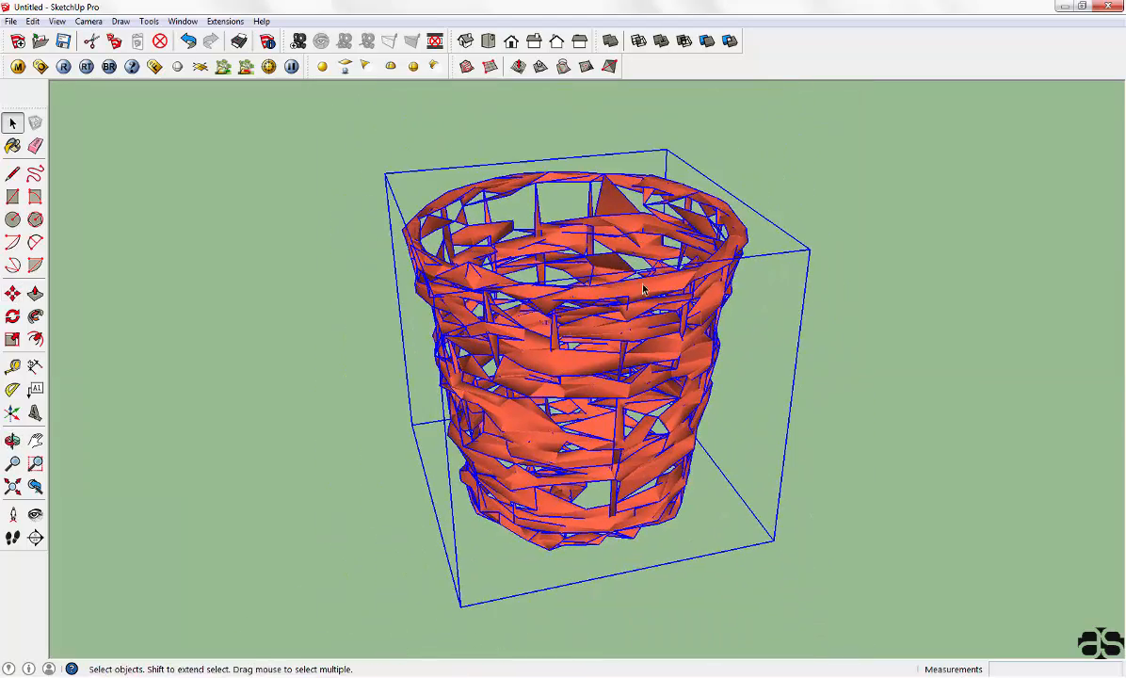
click(64, 66)
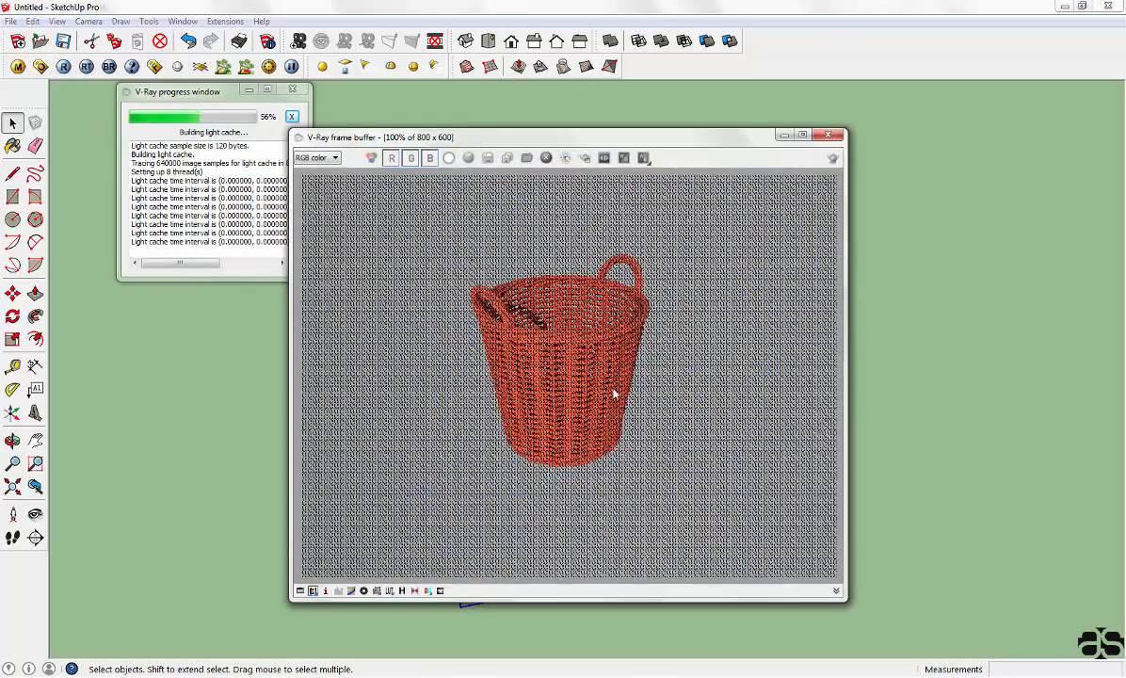
drag(676, 208, 660, 102)
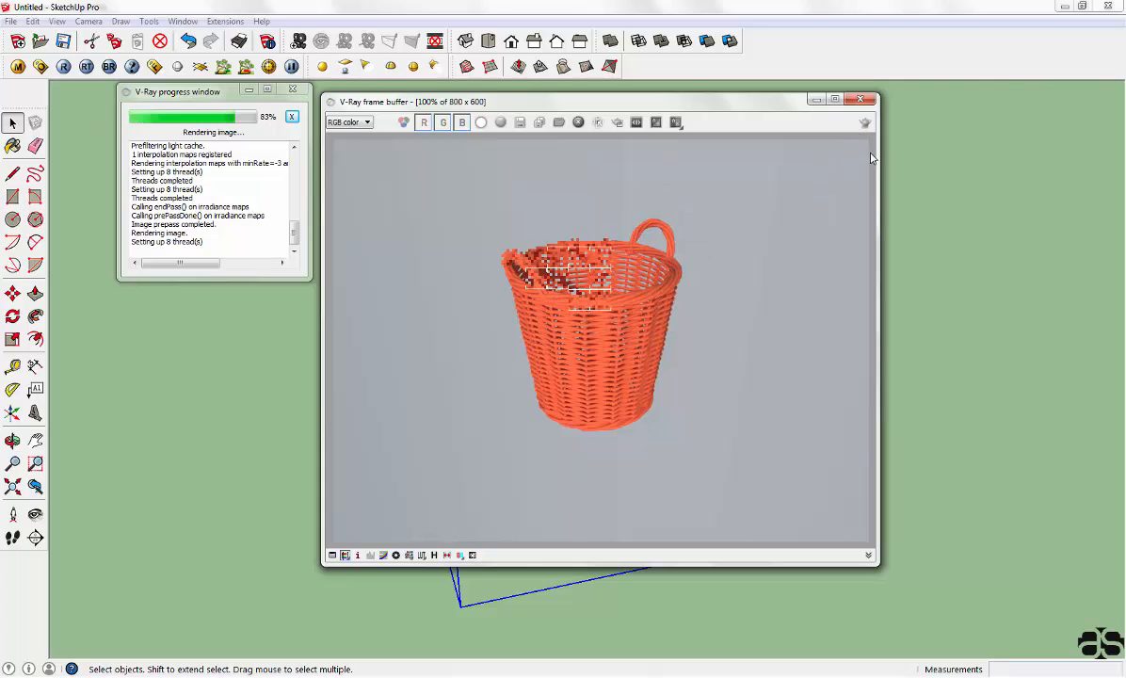
click(866, 101)
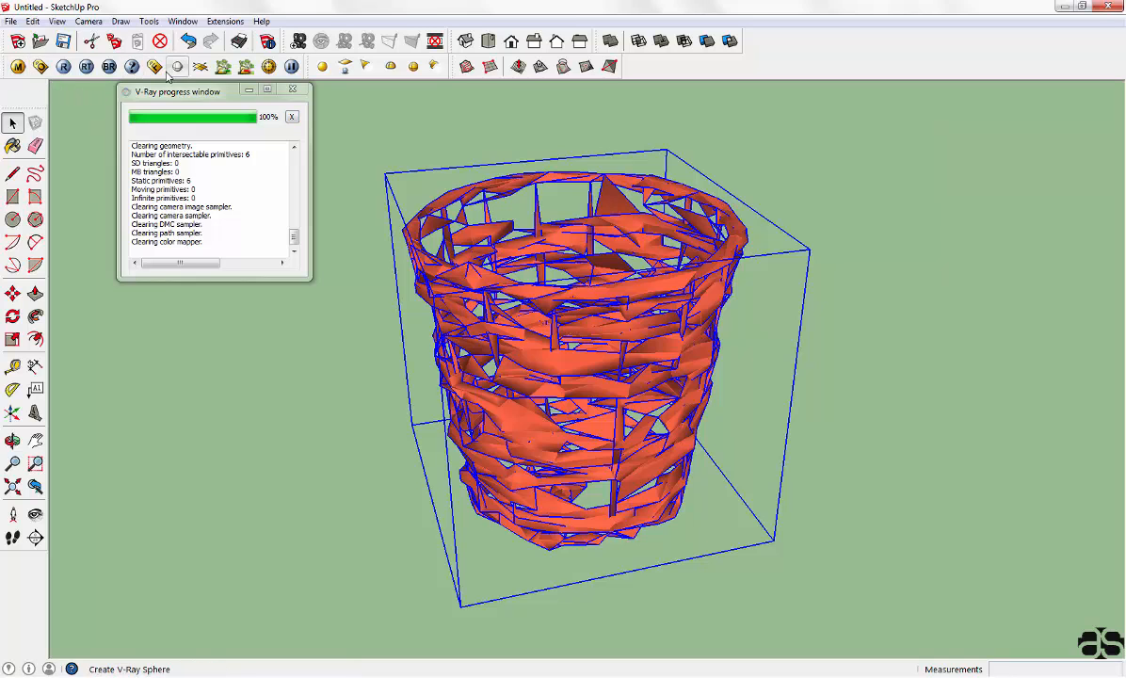
Step: Open the basket proxy material in the V-Ray material editor and choose TexBitmap as its diffuse color texture
click(154, 66)
click(18, 66)
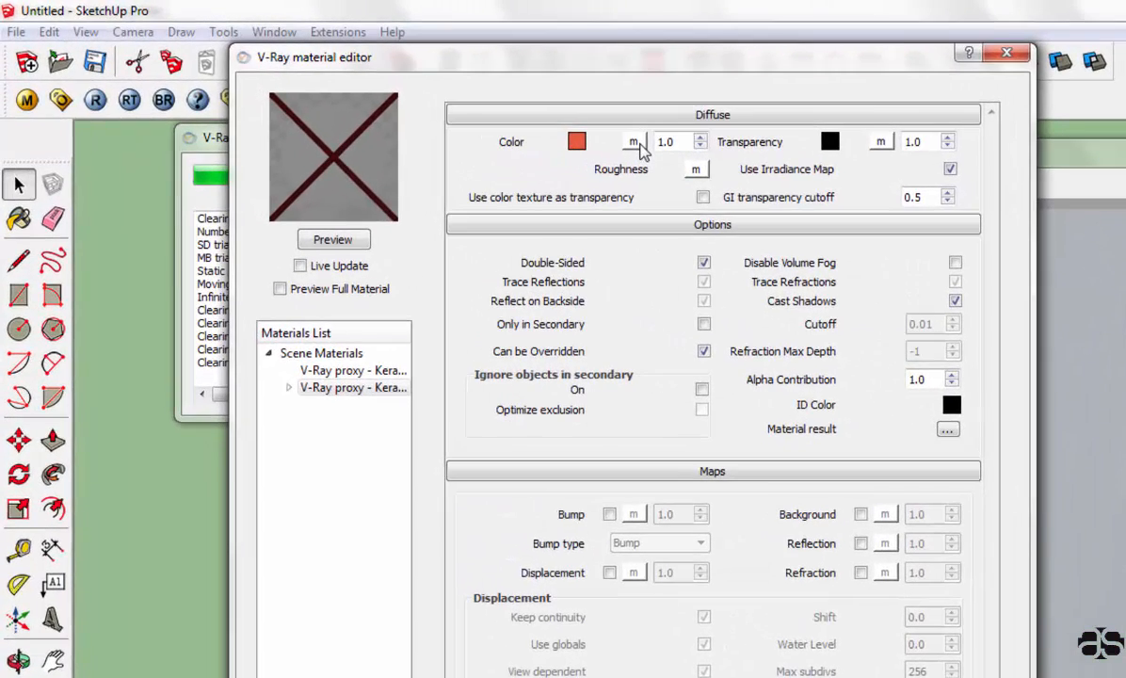
click(634, 142)
click(349, 493)
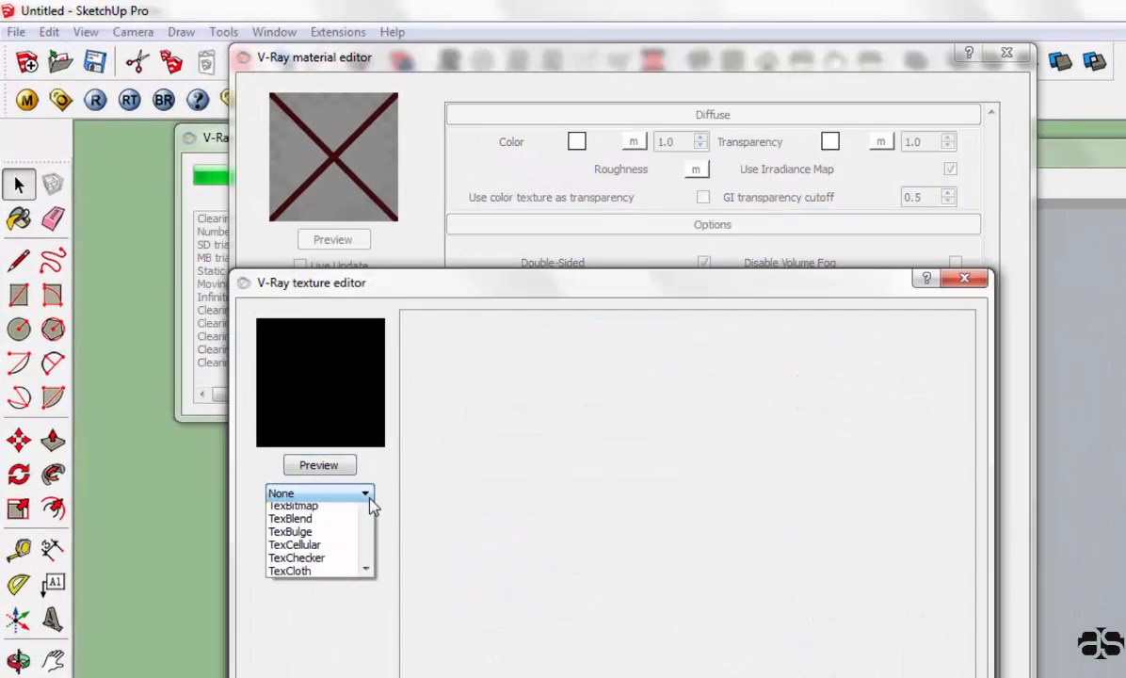
click(334, 575)
click(365, 493)
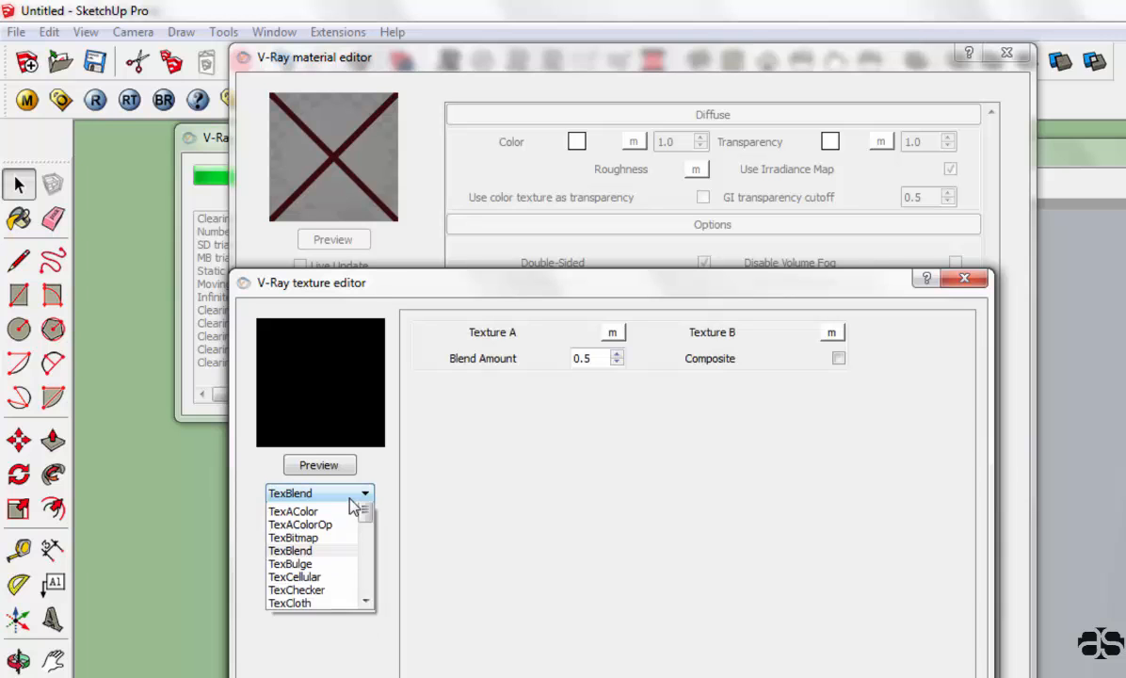
scroll(316, 547, up, 2)
click(306, 561)
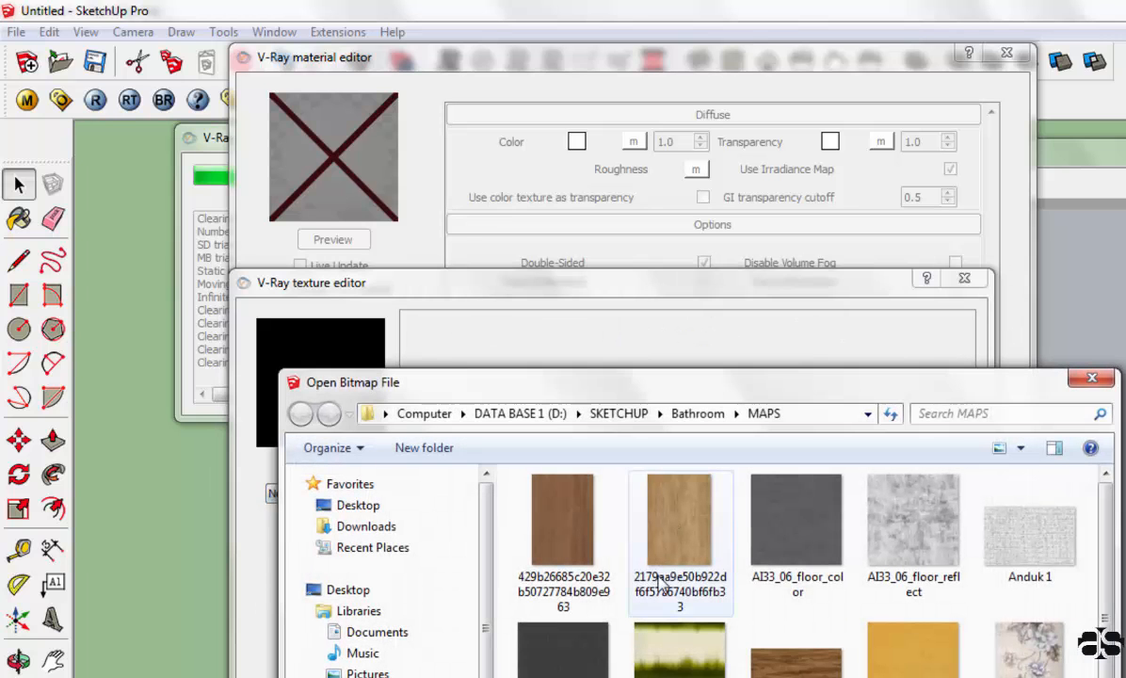
Step: View the Keranjang image in the MAPS folder, load it as the diffuse bitmap and update the material preview
right_click(793, 671)
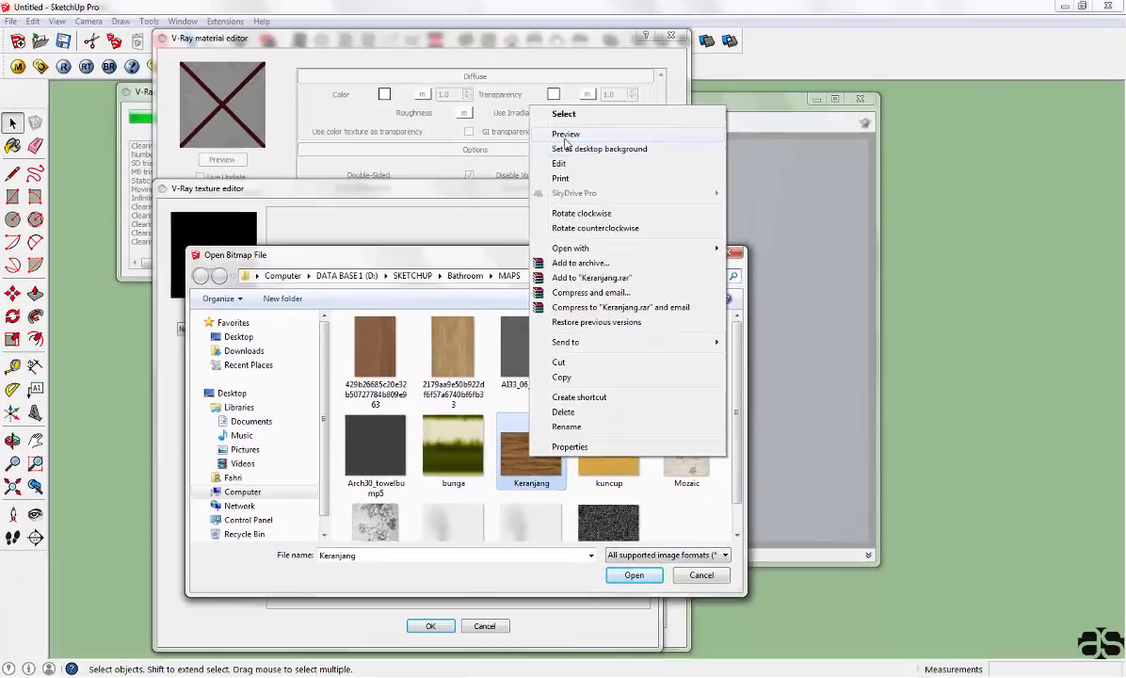
click(689, 162)
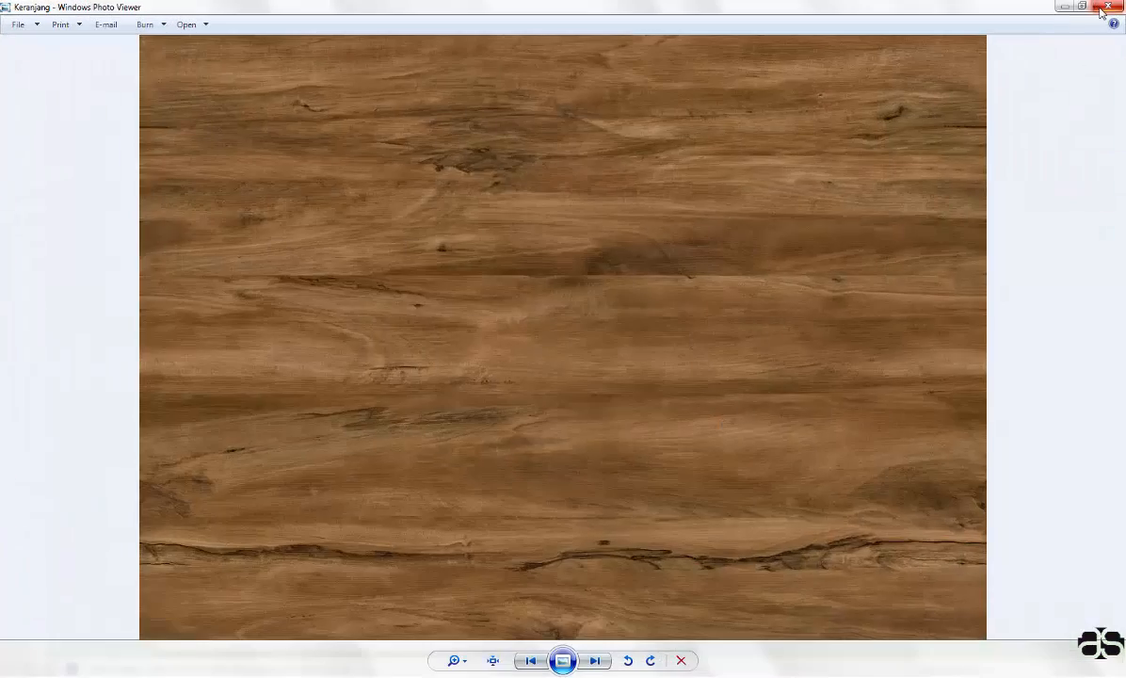
click(1104, 8)
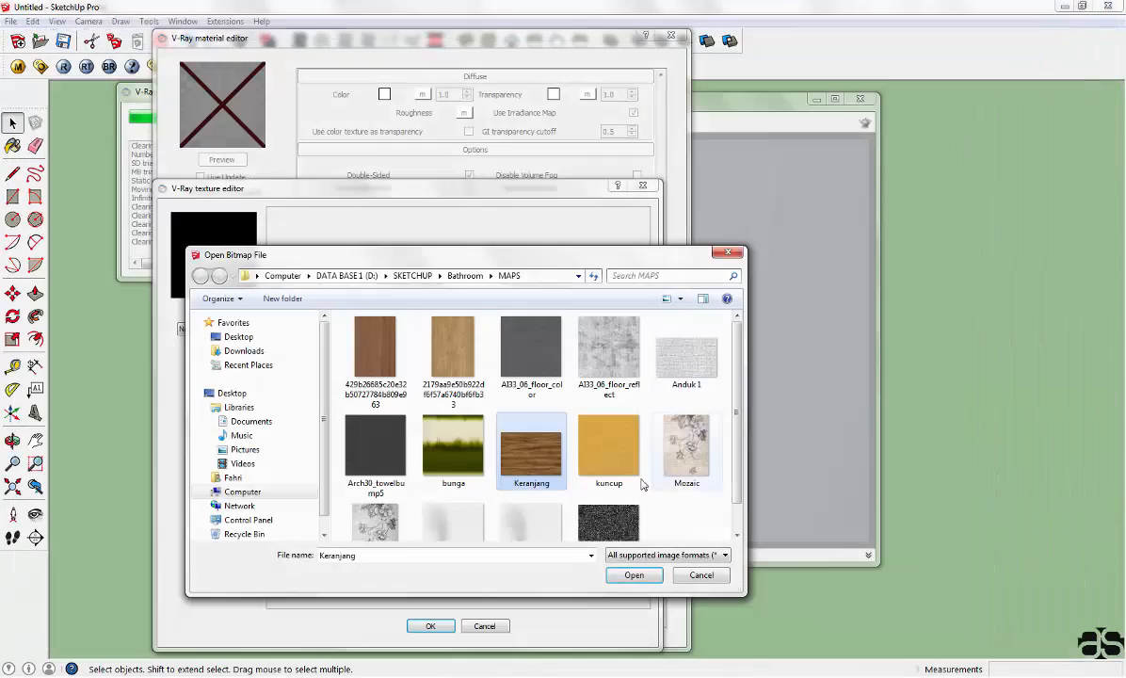
click(641, 574)
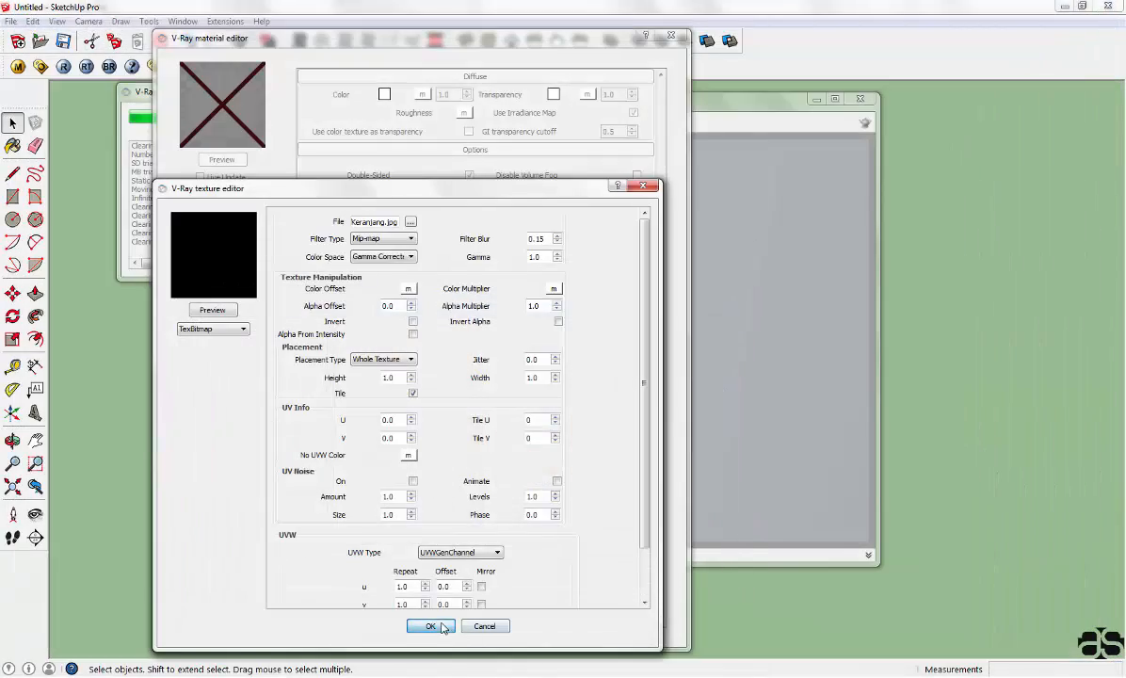
click(432, 626)
click(237, 163)
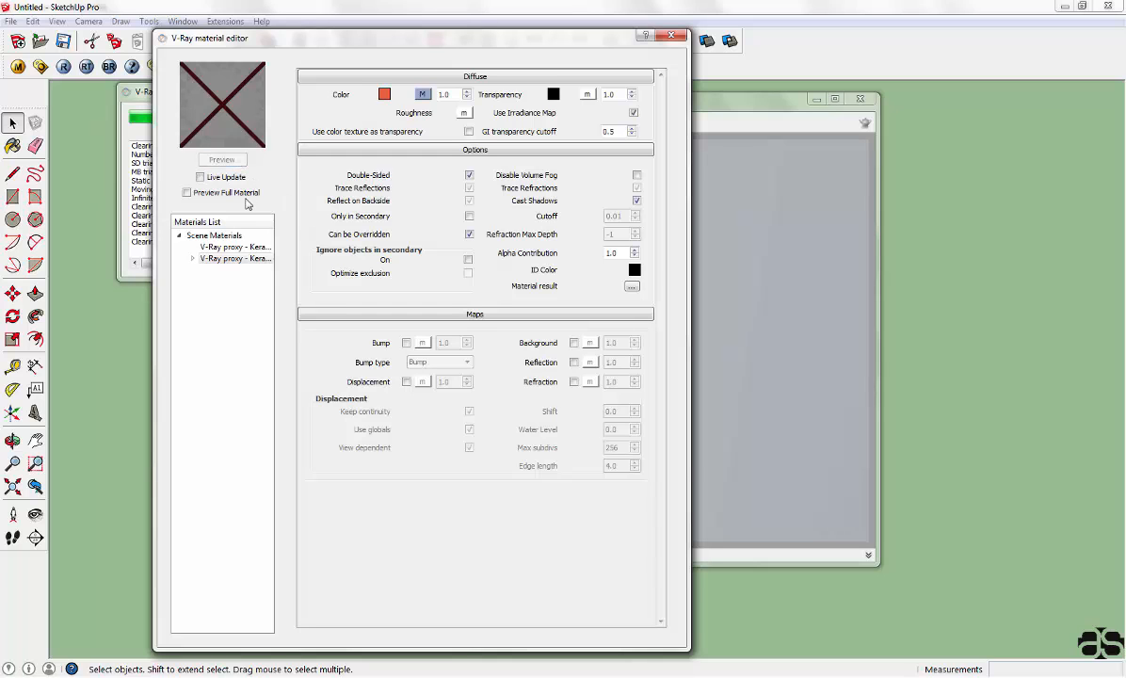
click(671, 37)
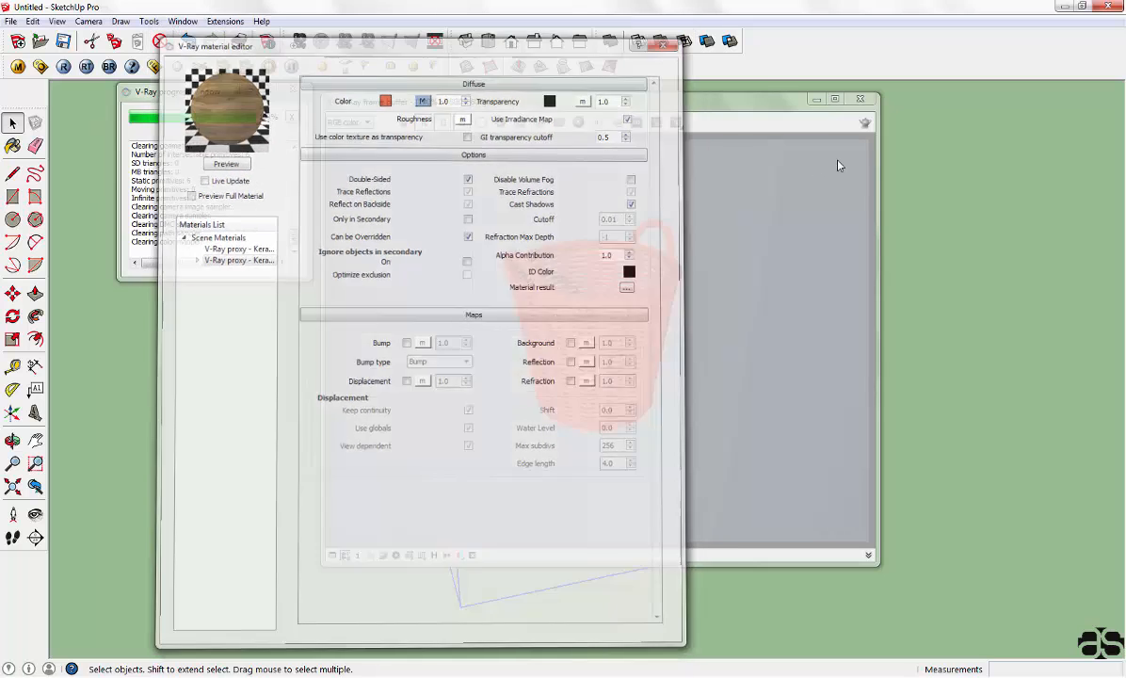
Step: Render the textured basket proxy with V-Ray, inspect the image up close, and close the frame buffer
click(865, 123)
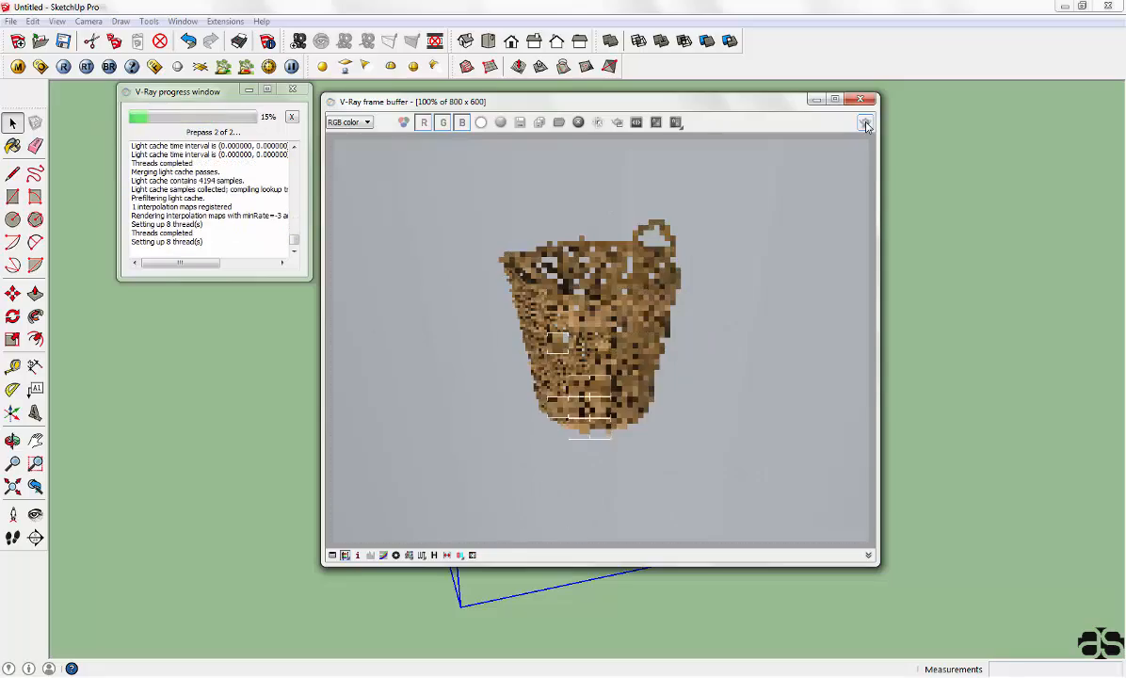
scroll(595, 303, up, 3)
scroll(594, 304, down, 2)
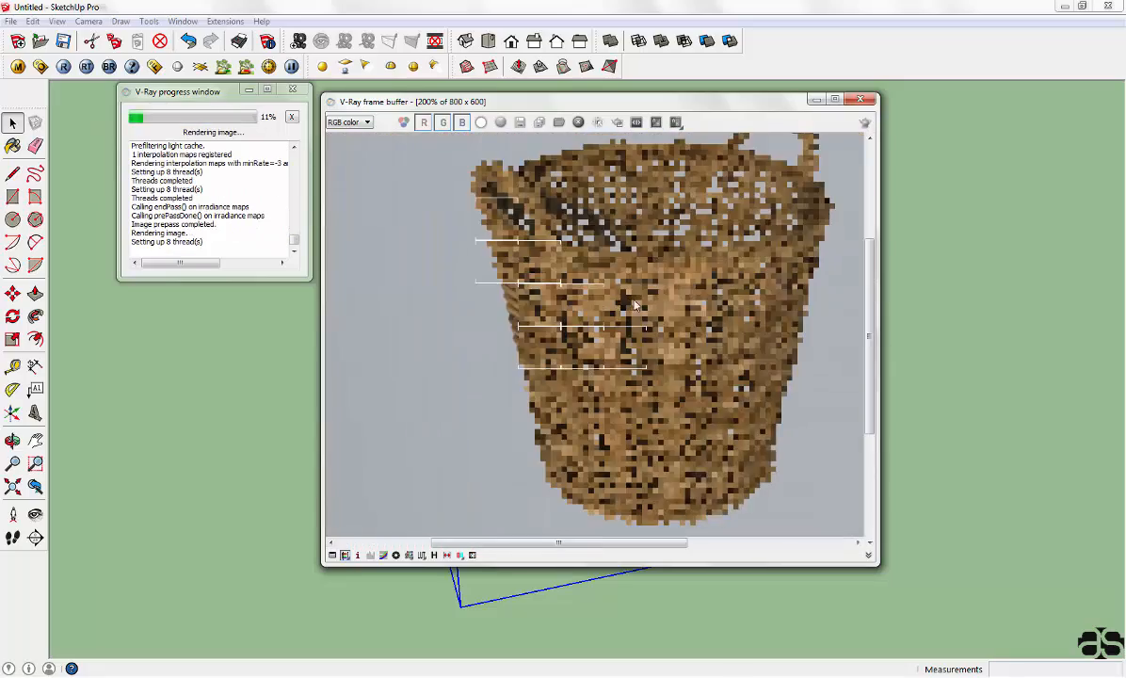
scroll(710, 312, down, 1)
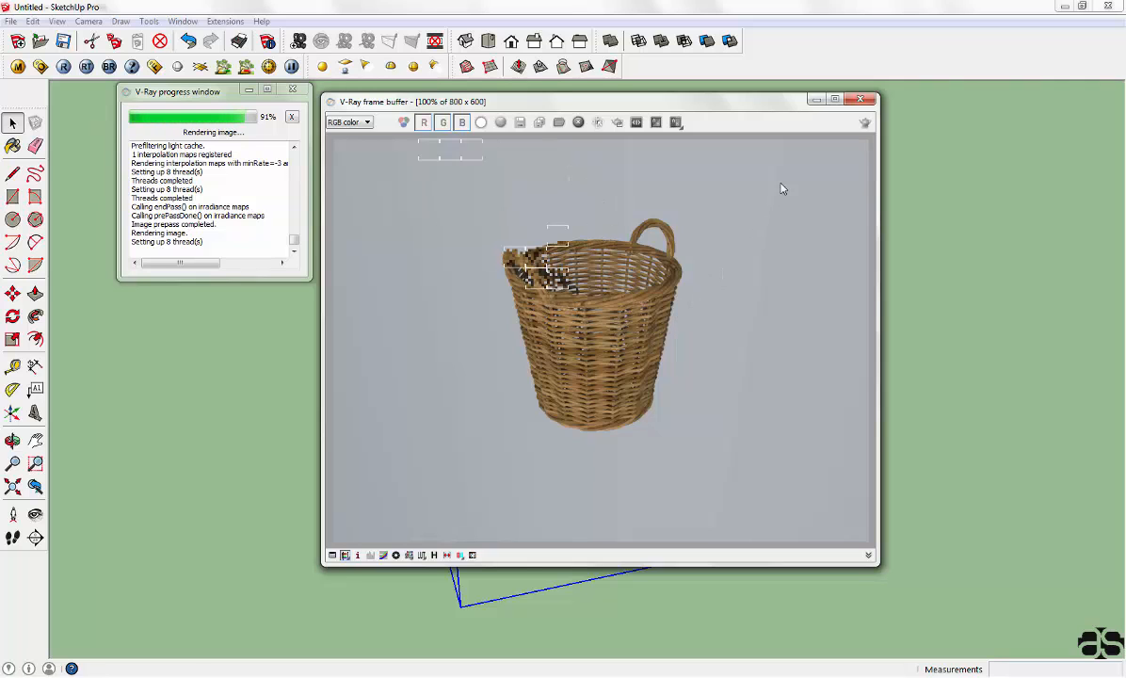
click(860, 99)
click(410, 169)
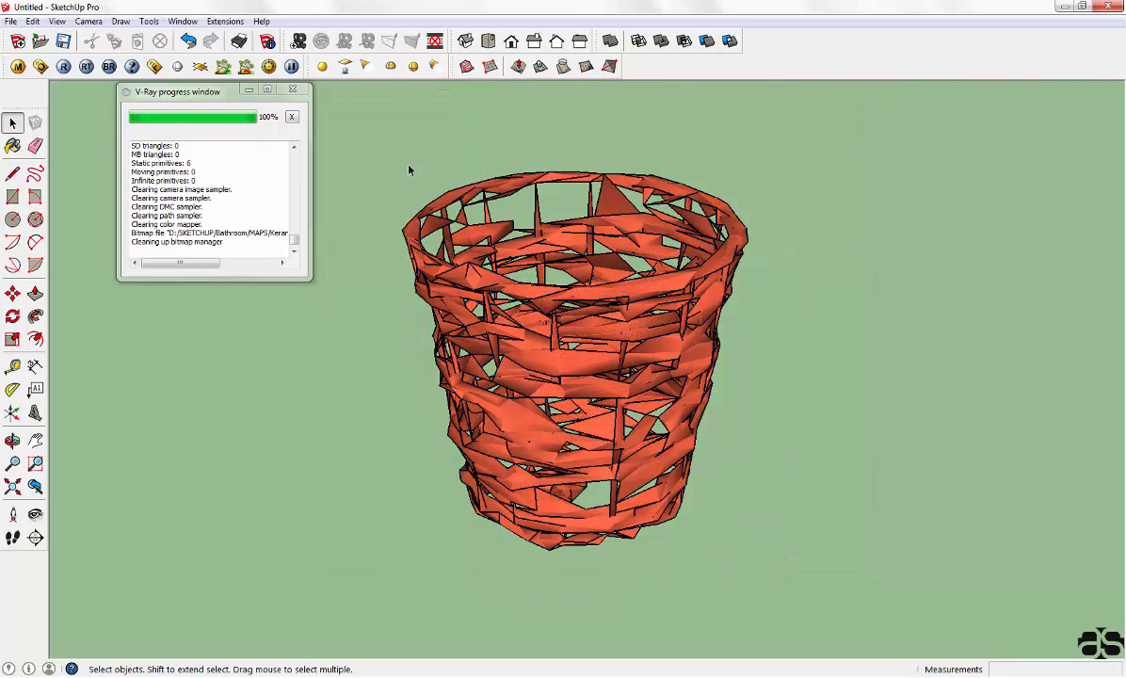
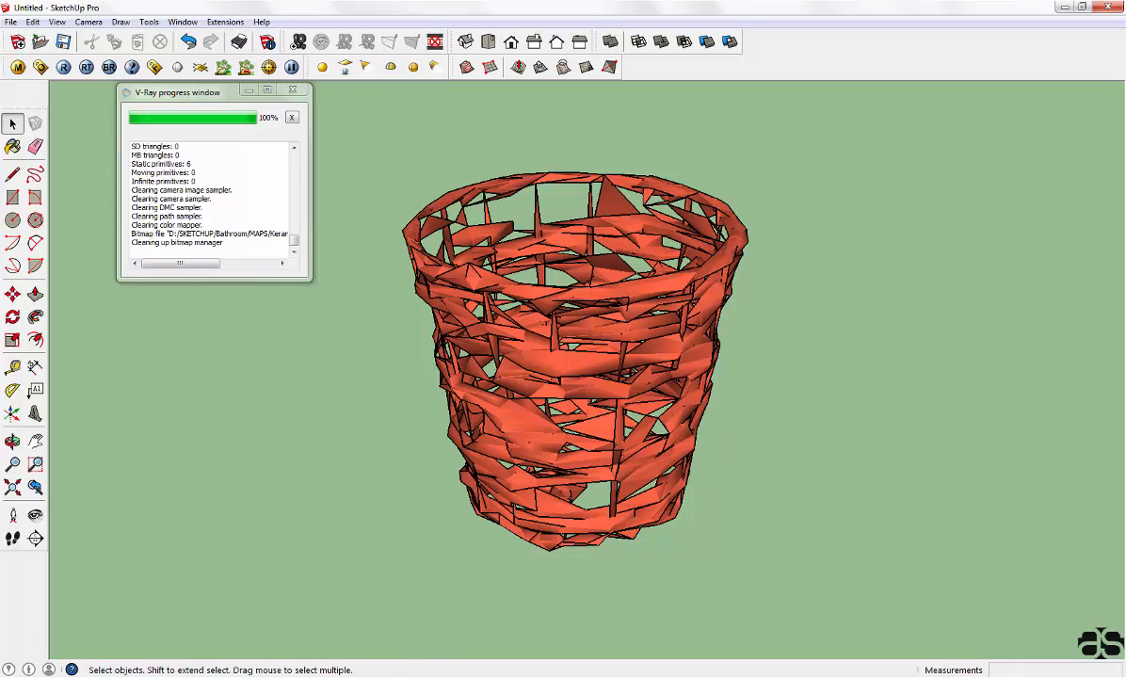
Step: Switch to the Bathroom model and open the V-Ray light settings of the cone-shaped IES light below the ceiling
click(320, 588)
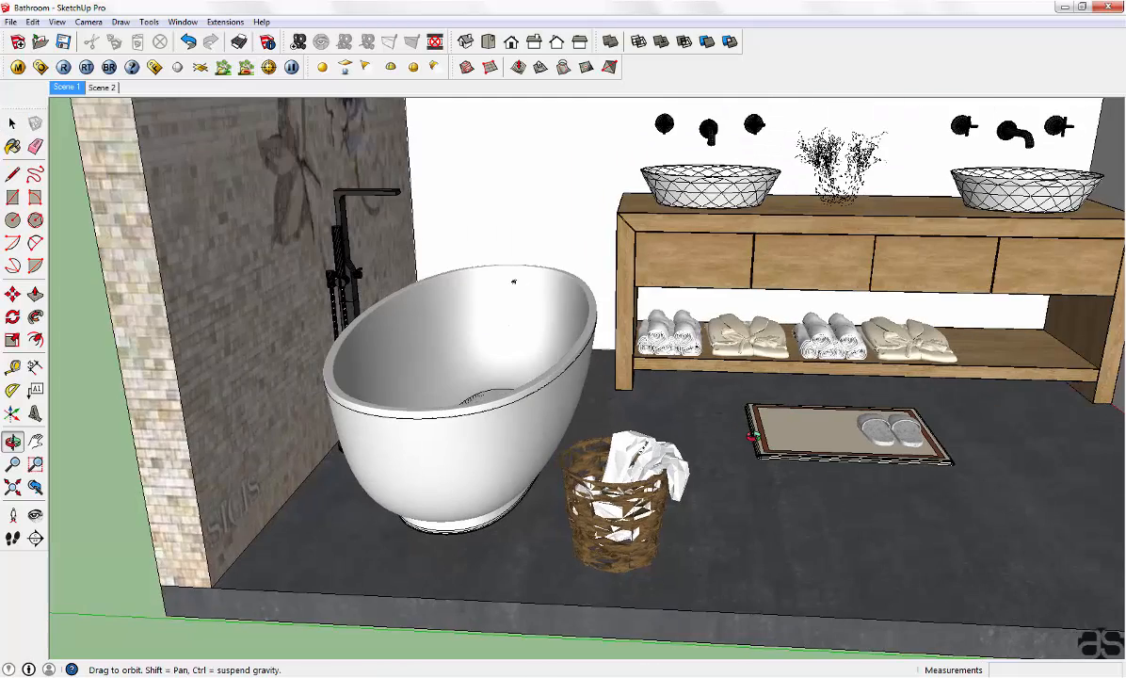
middle_drag(751, 435, 458, 434)
scroll(330, 182, up, 3)
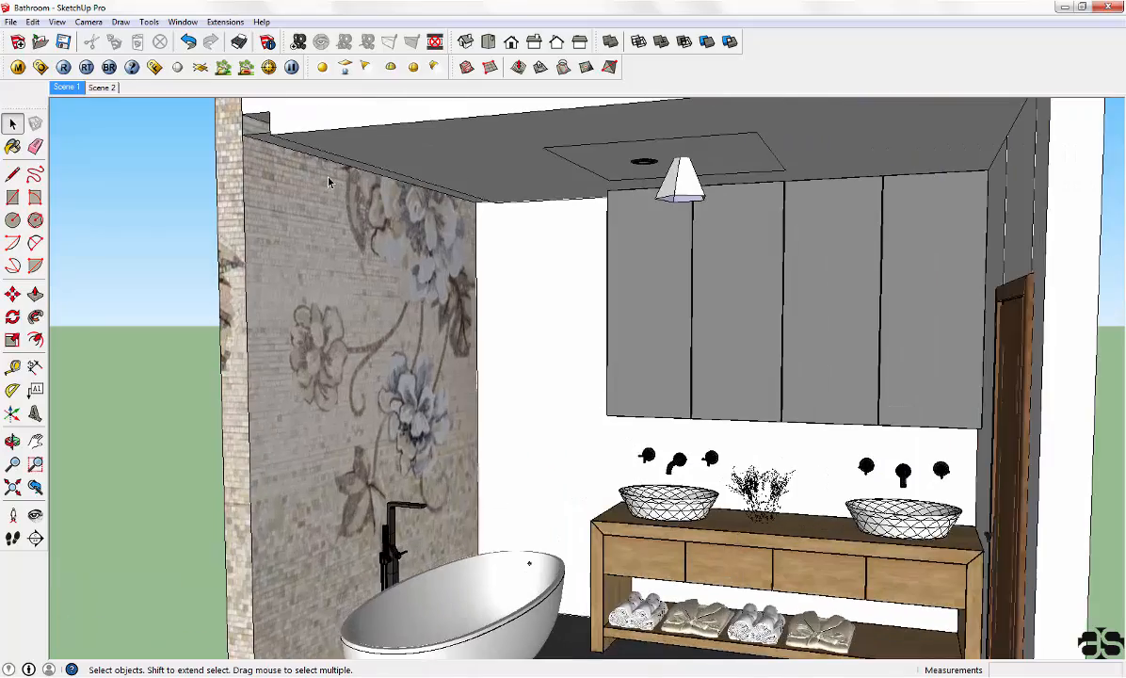
scroll(288, 149, up, 2)
middle_drag(290, 137, 618, 244)
scroll(561, 283, down, 3)
middle_drag(560, 284, 577, 247)
scroll(614, 217, up, 3)
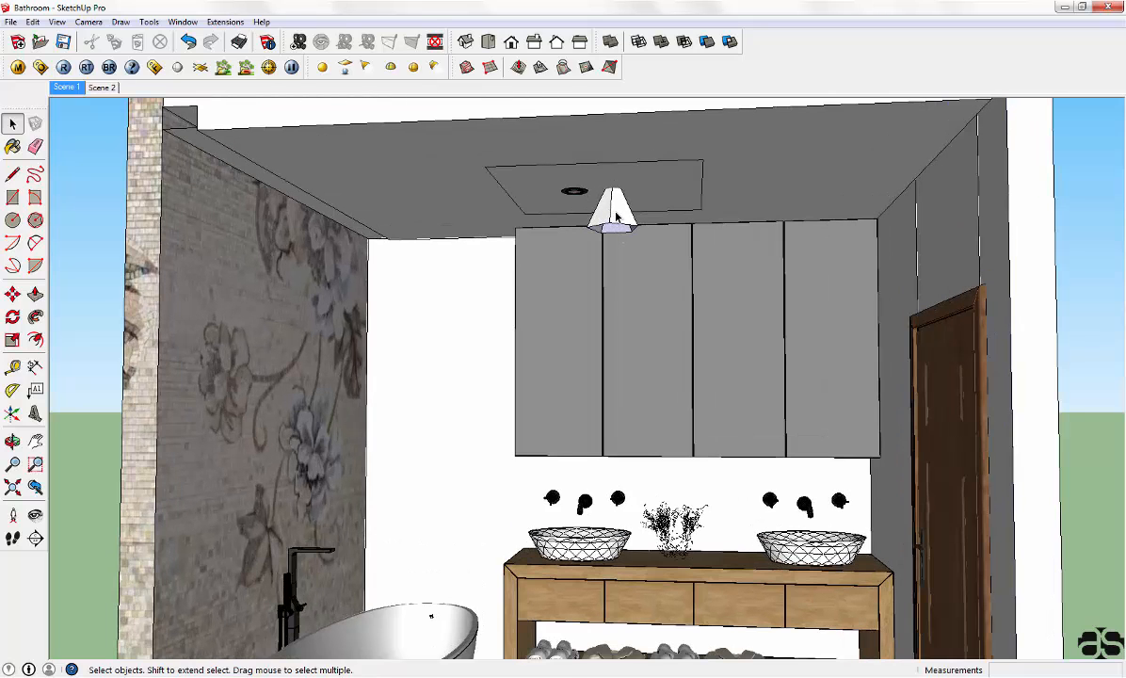
click(617, 218)
click(191, 138)
scroll(652, 193, up, 2)
click(614, 215)
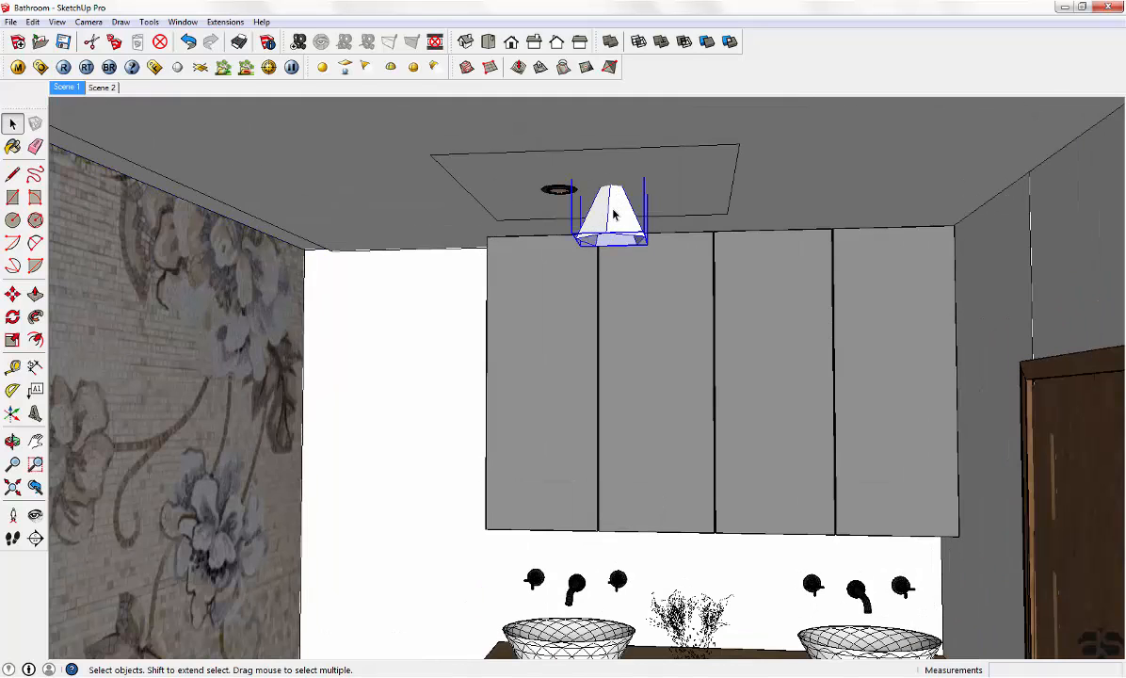
right_click(614, 214)
mouse_move(682, 435)
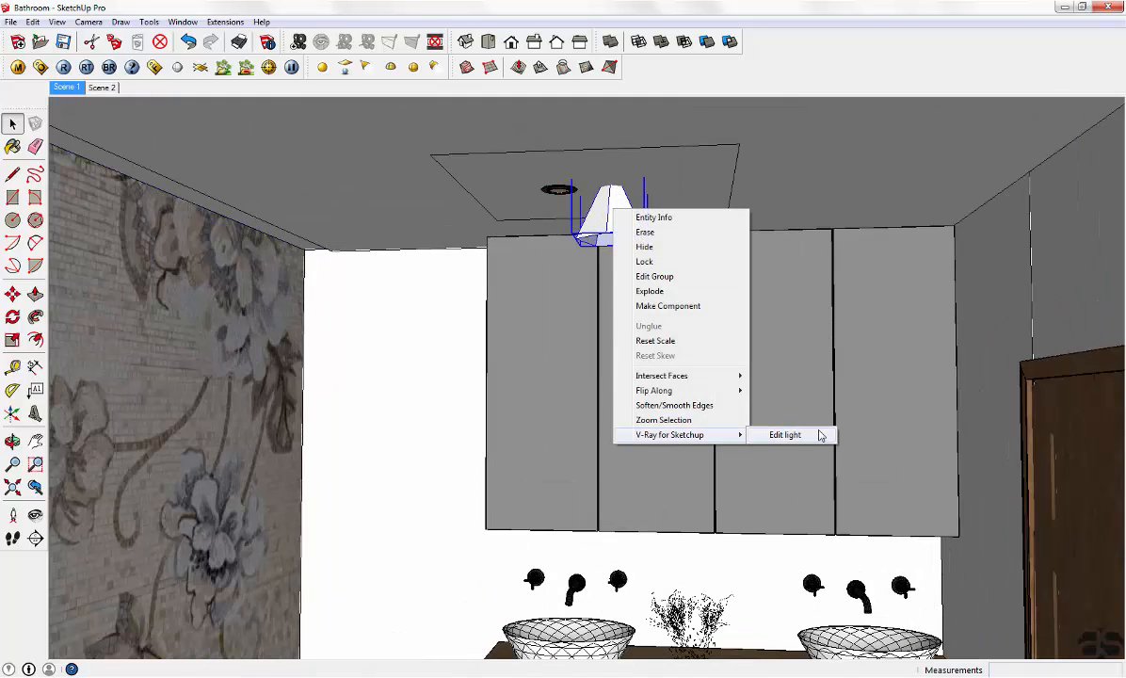
click(797, 437)
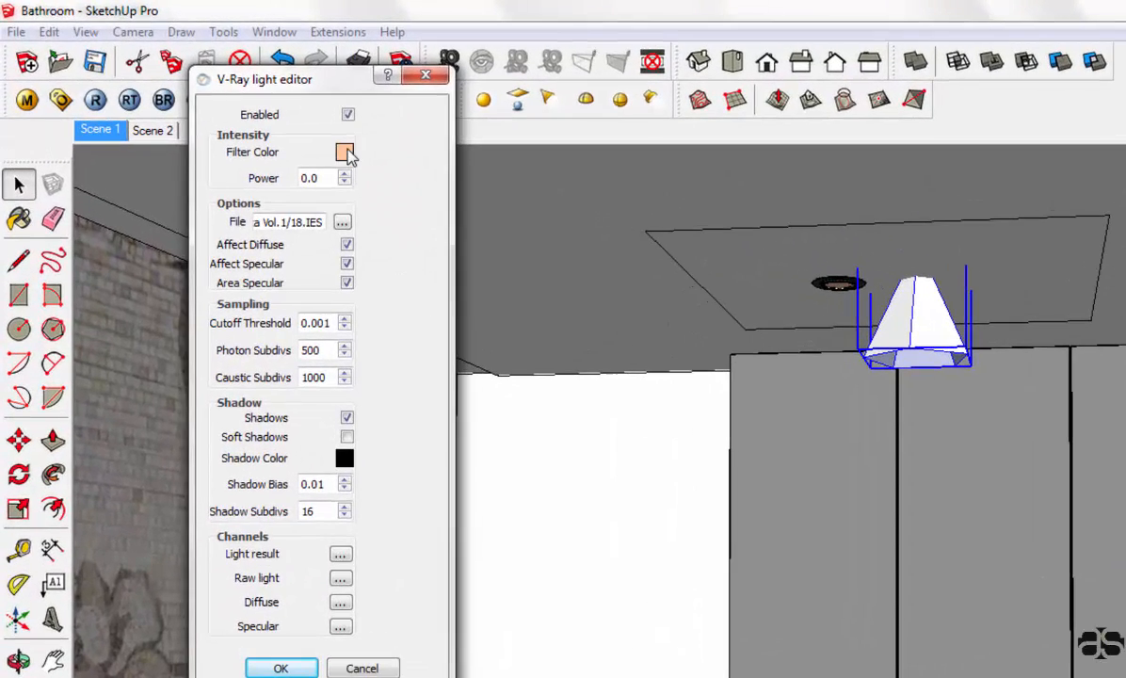
Step: Check the red, green and blue values of the IES light's filter color
click(345, 152)
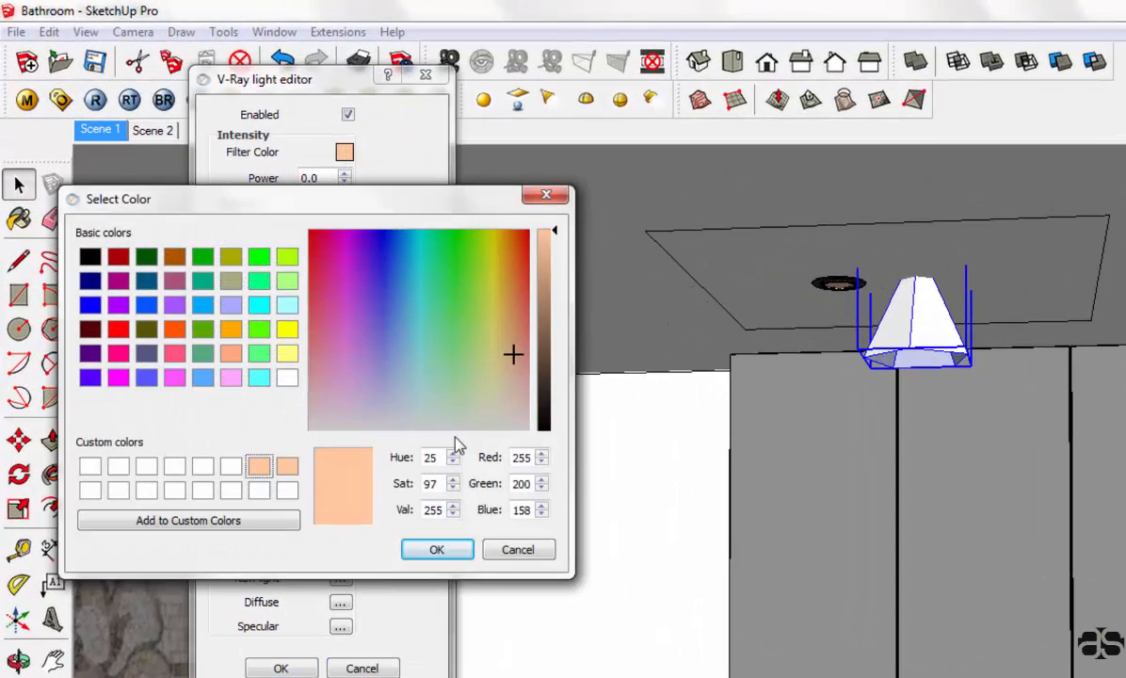
double_click(524, 459)
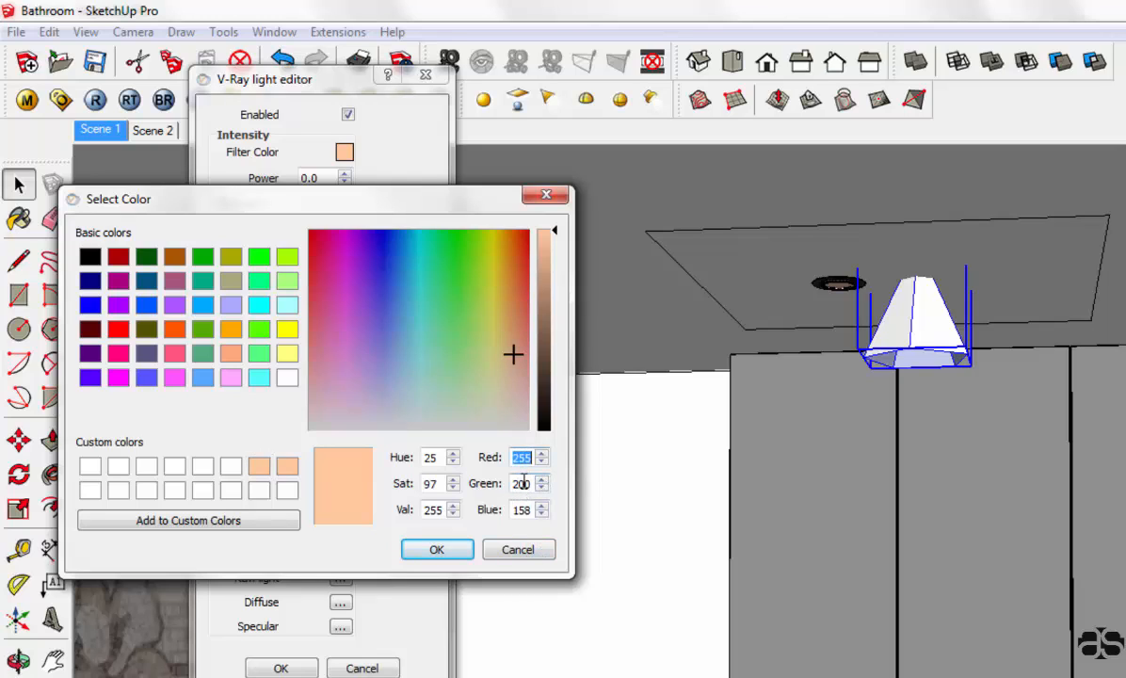
double_click(524, 483)
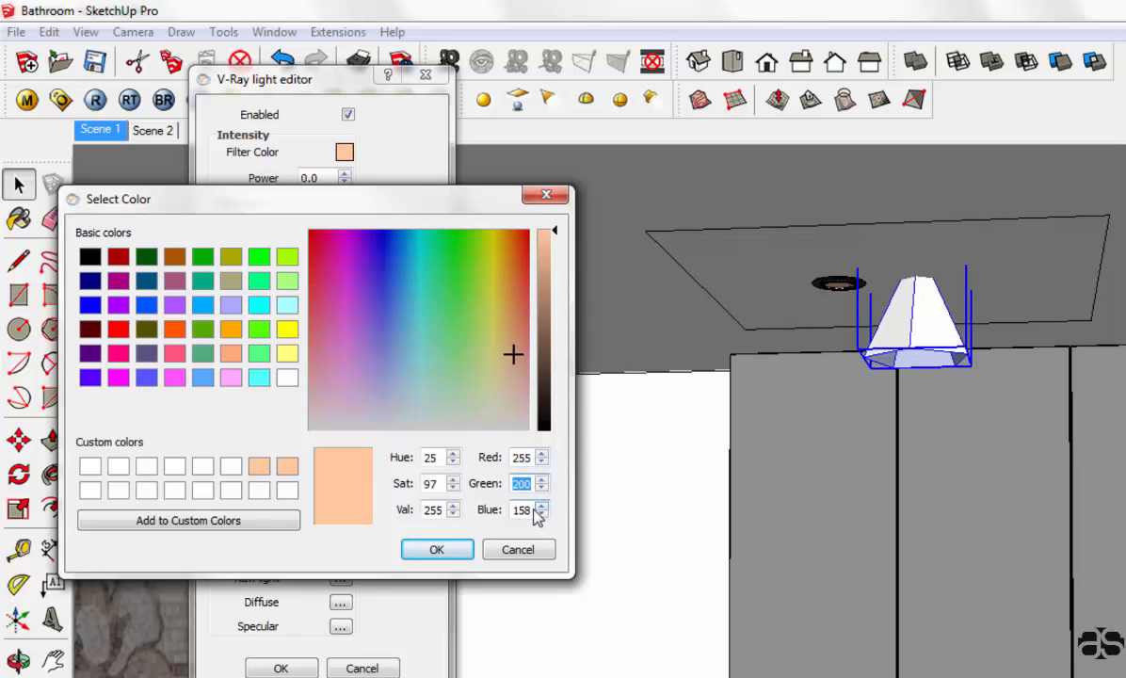
double_click(532, 509)
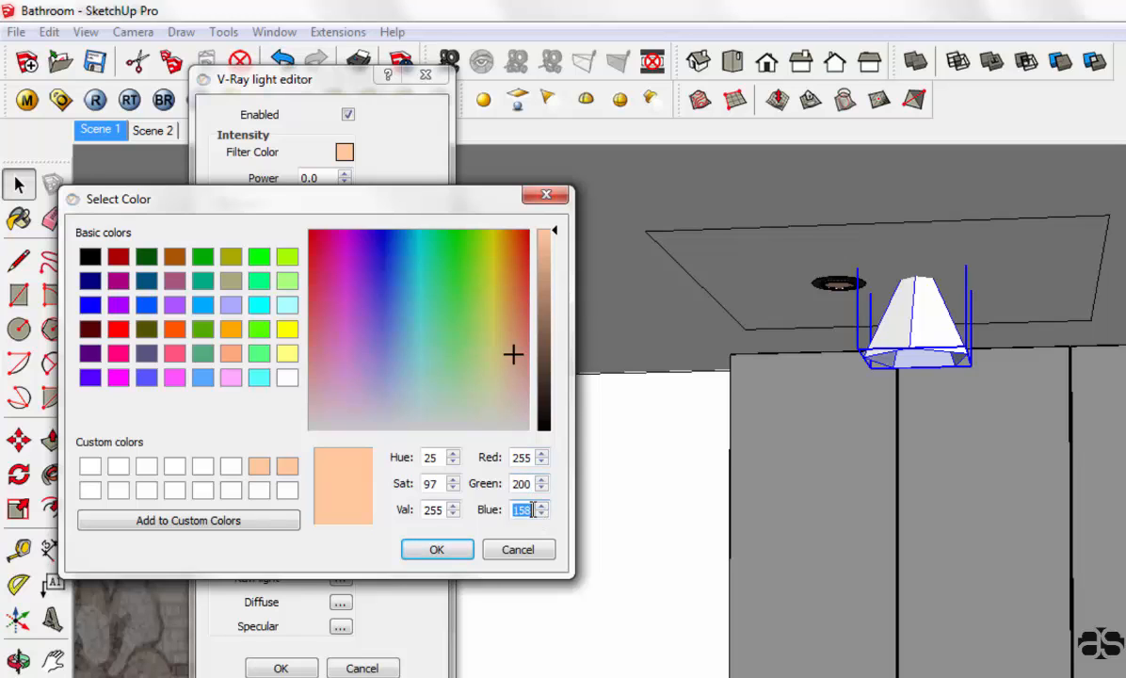
click(449, 556)
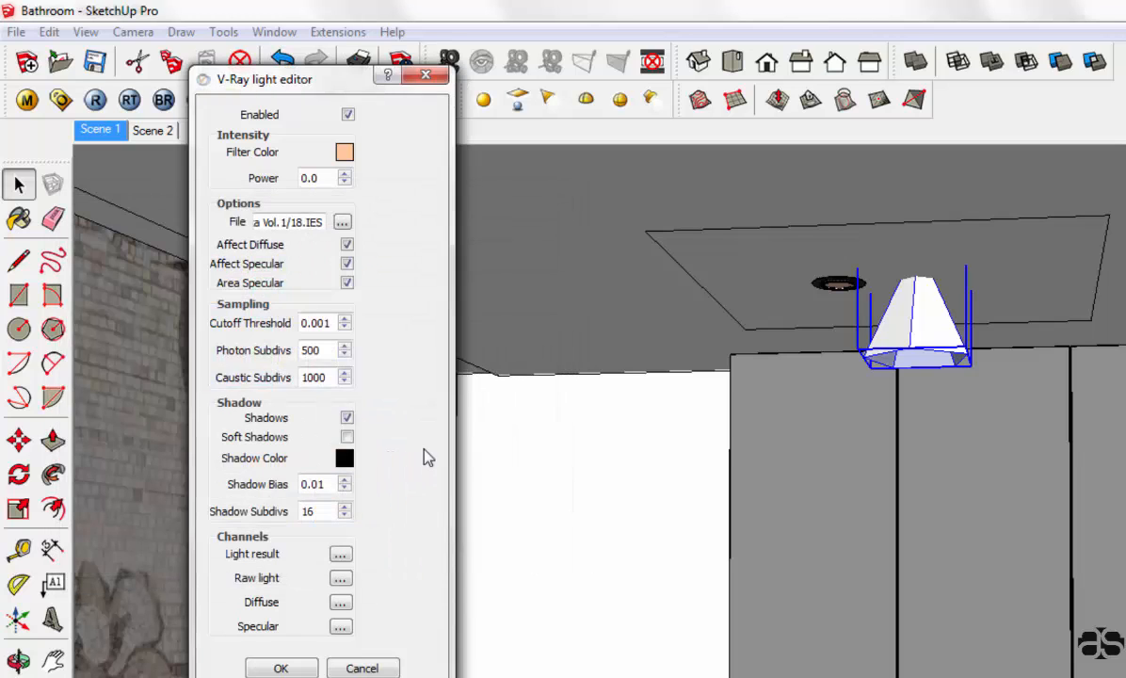
Step: Check the light's IES file and shadow subdivisions, keeping 18.IES as its file, and accept the light settings
click(343, 223)
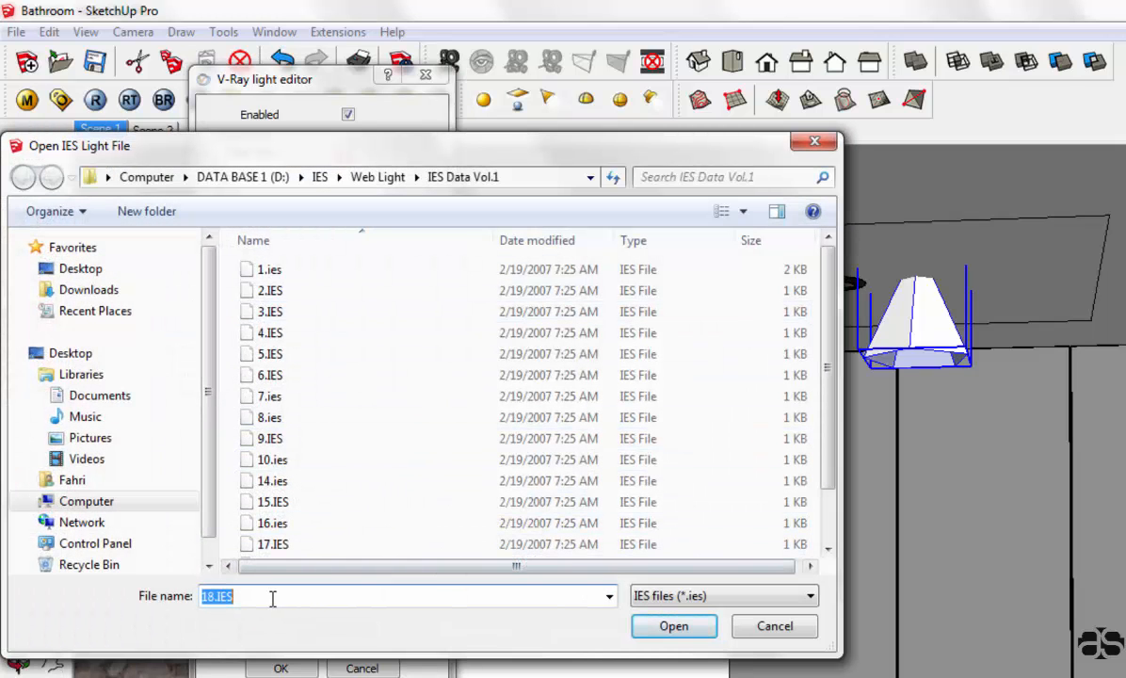
click(680, 626)
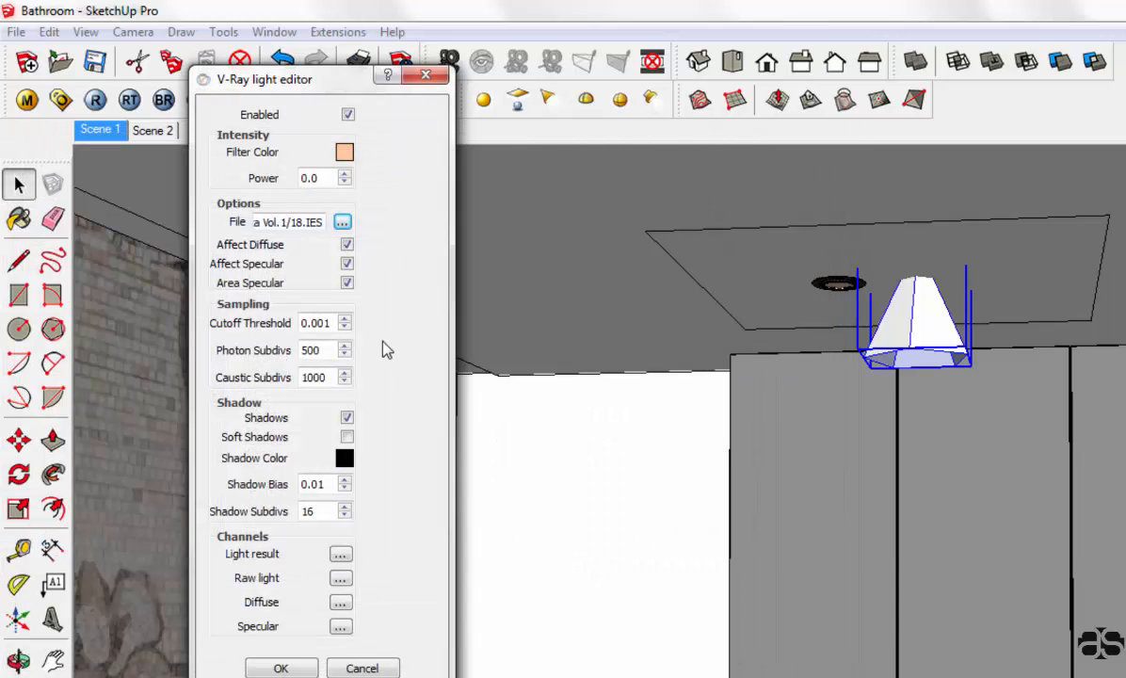
double_click(309, 512)
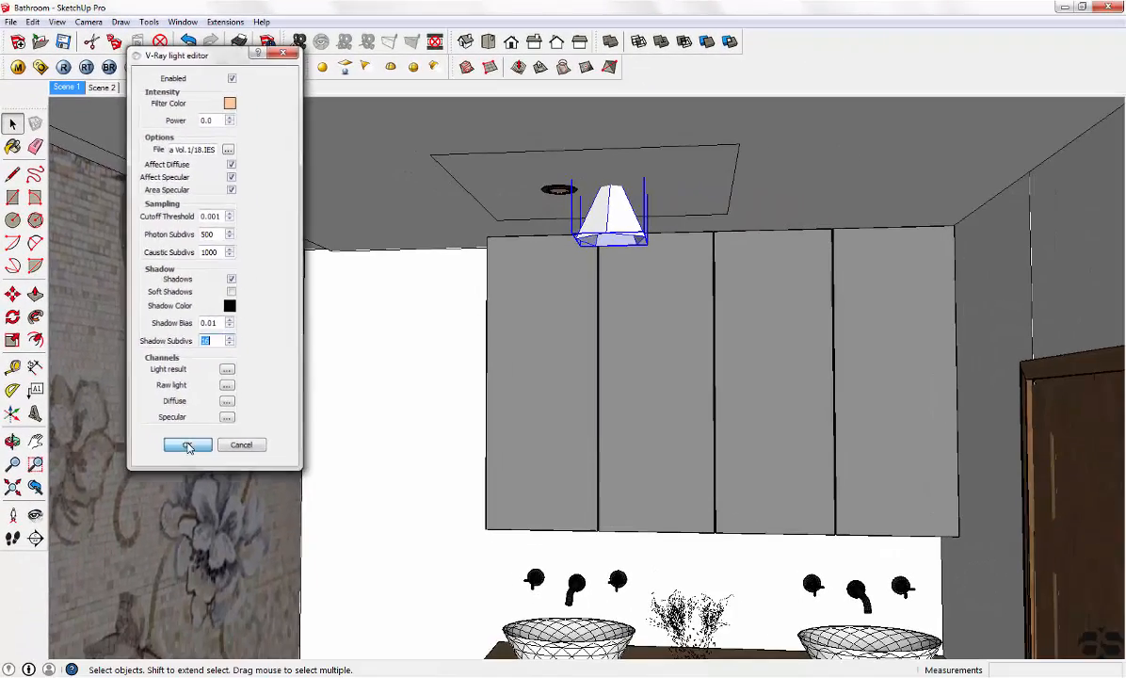
click(187, 445)
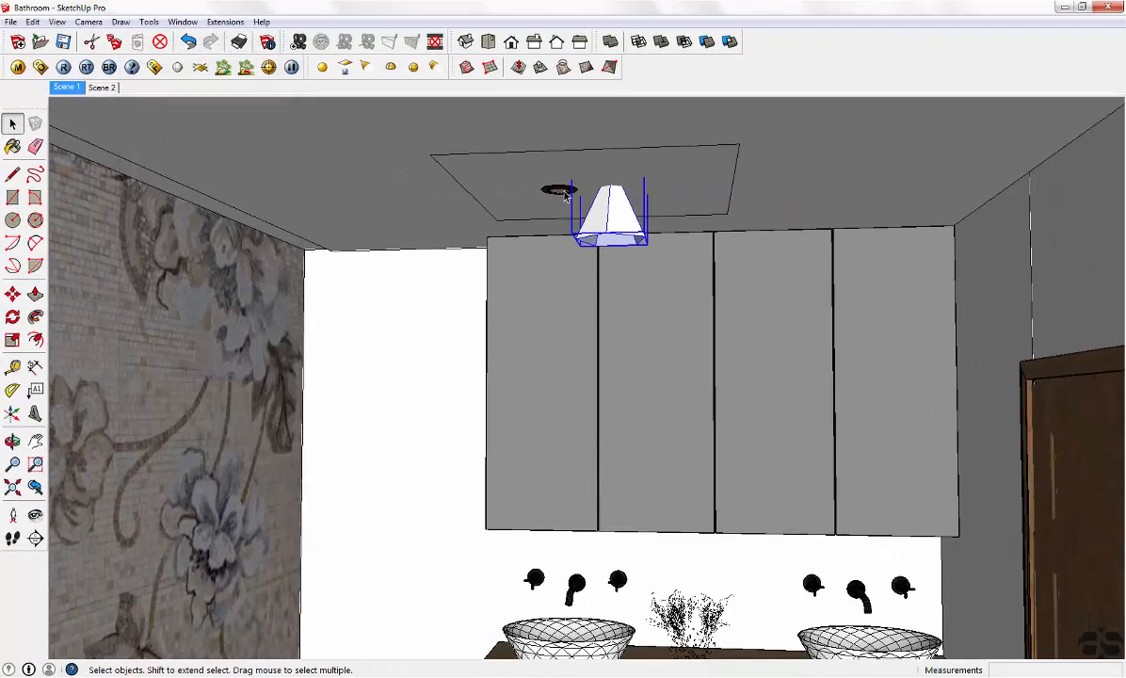
Step: Delete the bathroom ceiling surrounding the rectangular light
scroll(533, 194, down, 1)
shift+middle_drag(513, 197, 633, 214)
scroll(717, 207, up, 2)
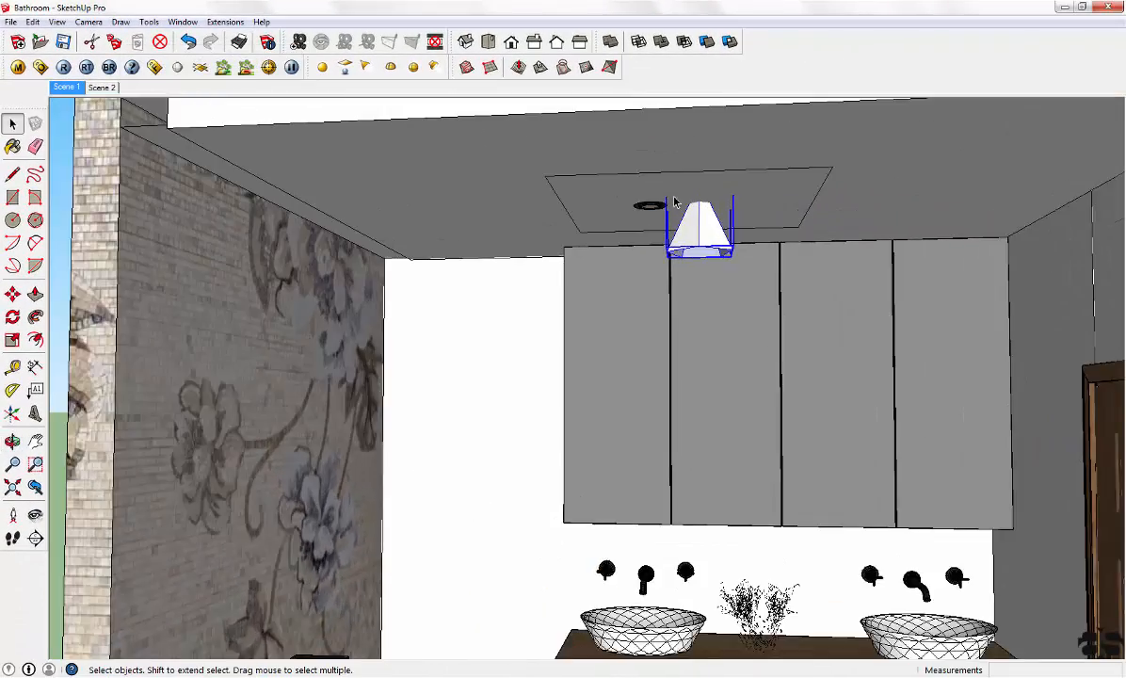
click(536, 150)
key(Delete)
Step: Select the large rectangular light above the washbasins and open its V-Ray light settings
middle_drag(802, 264, 791, 335)
click(770, 342)
scroll(601, 347, down, 2)
scroll(684, 305, up, 2)
scroll(683, 306, down, 3)
scroll(716, 331, down, 1)
middle_drag(716, 332, 718, 328)
scroll(726, 320, up, 4)
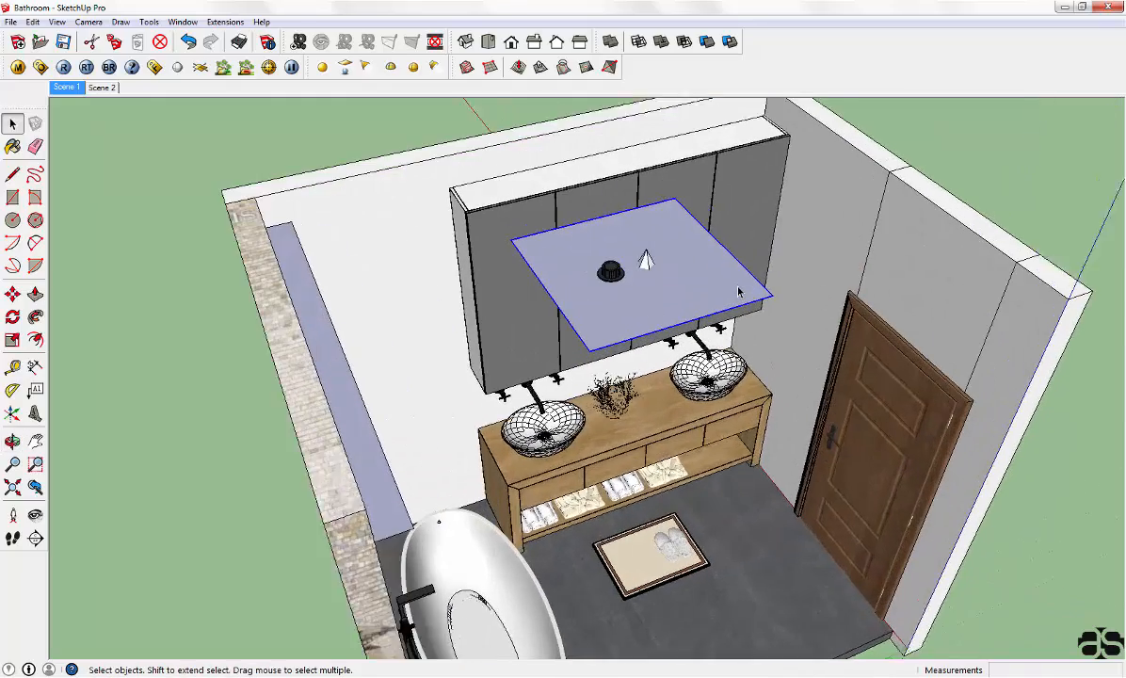
right_click(740, 293)
mouse_move(798, 494)
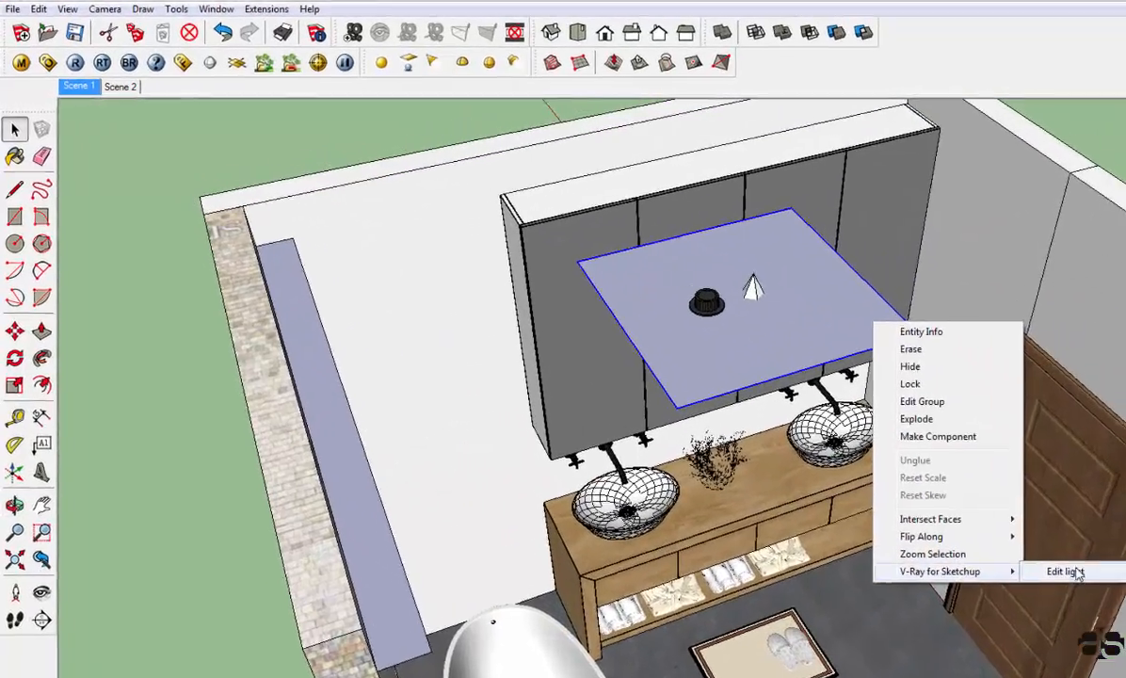
click(1065, 572)
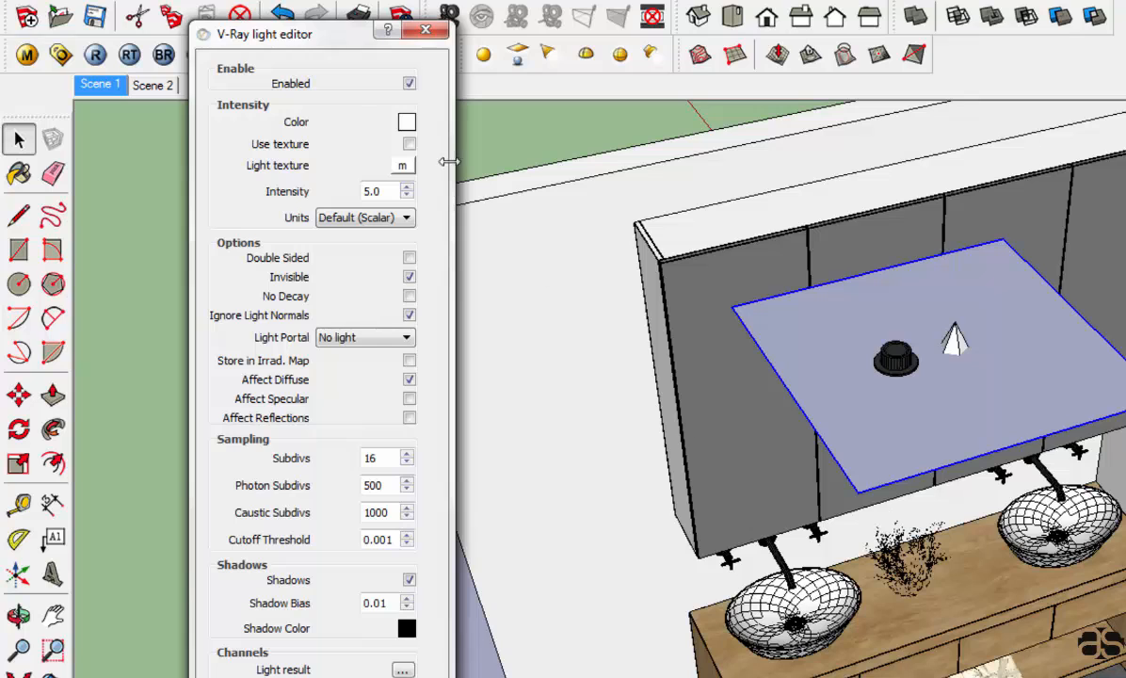
Step: Check the red, green and blue values of the rectangular light's color and accept the color
click(406, 123)
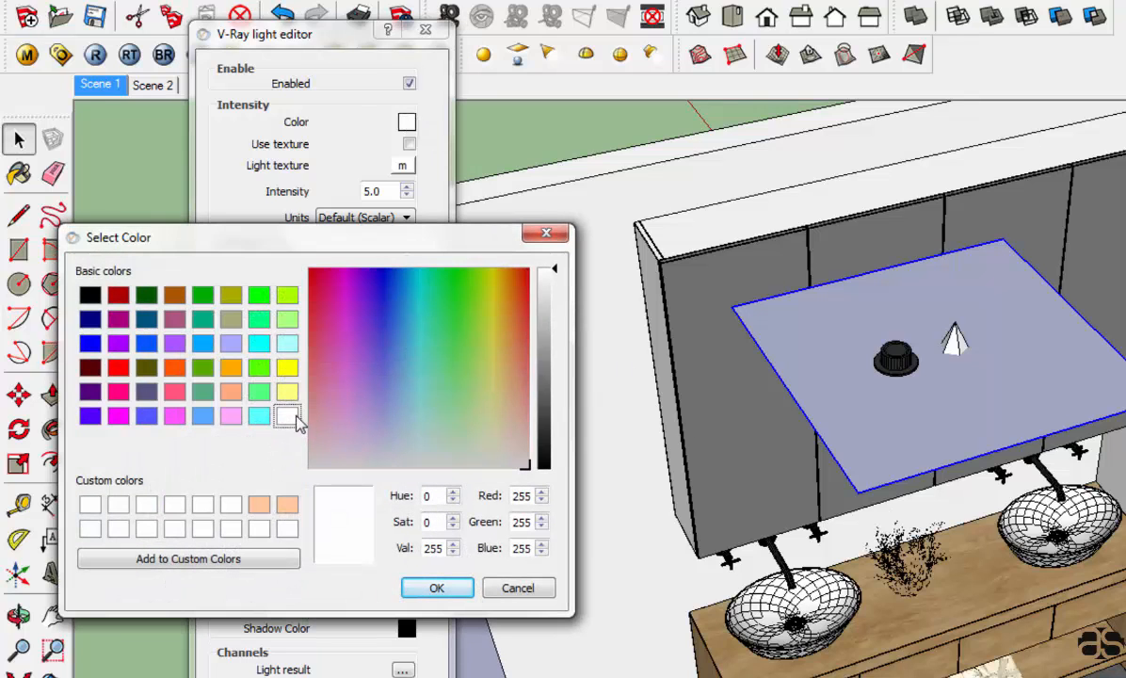
click(294, 418)
click(528, 495)
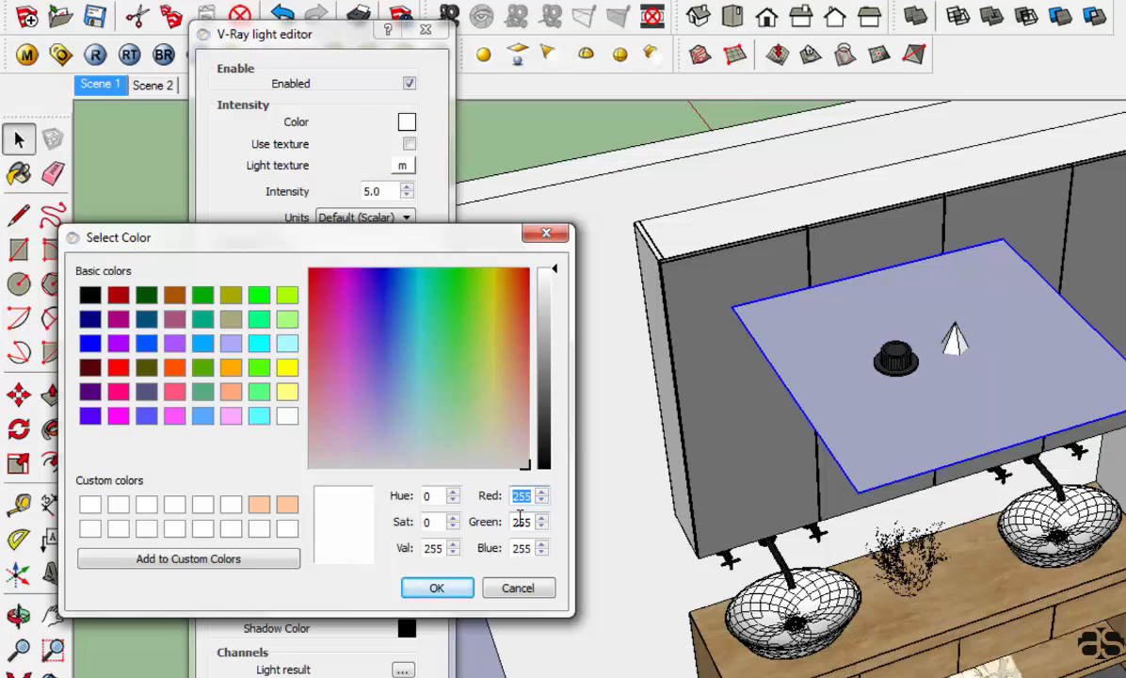
double_click(520, 522)
double_click(523, 550)
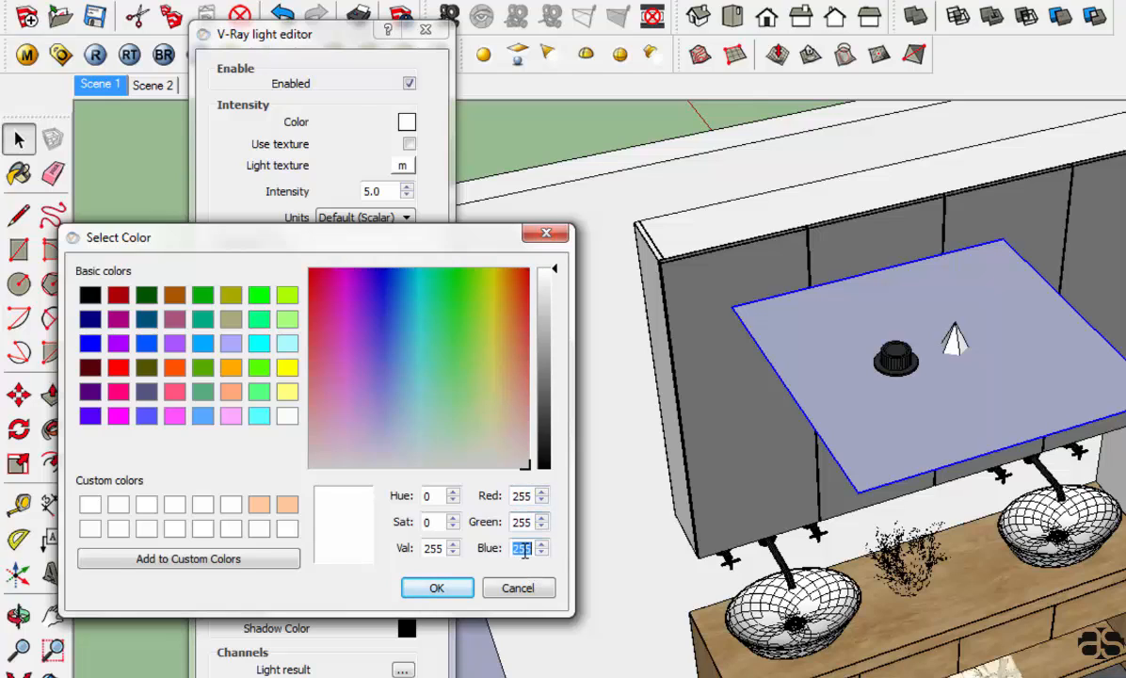
click(437, 589)
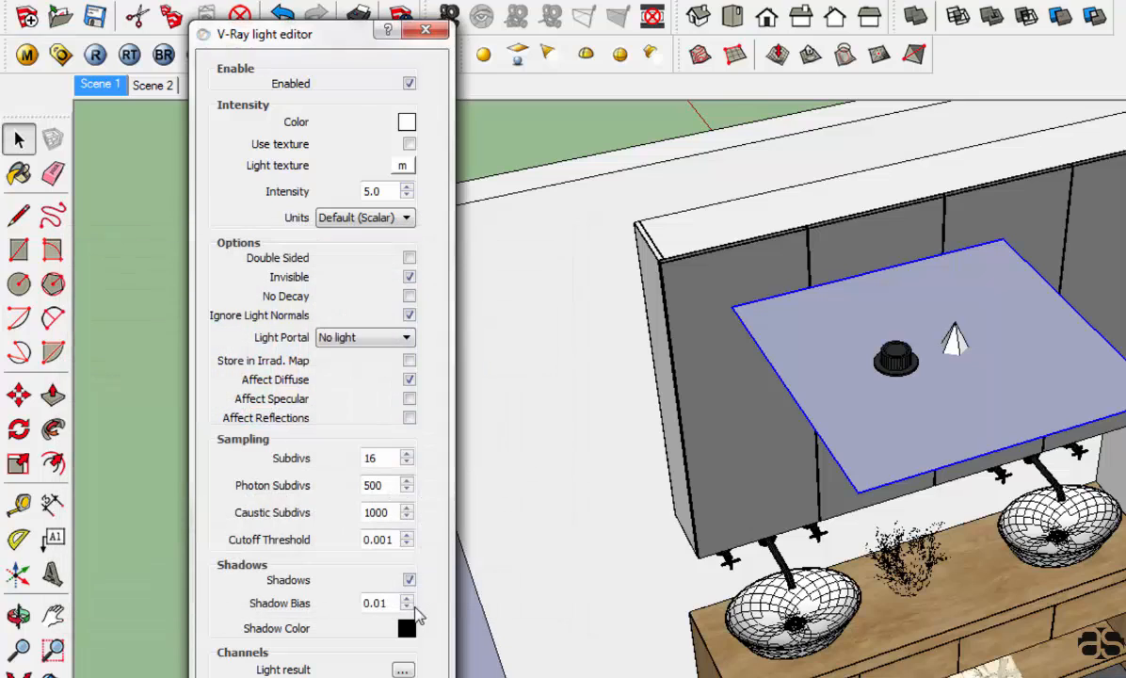
Step: Check the rectangular light's units, visibility options and subdivisions, keeping Default (Scalar) units, and accept the light settings
click(360, 218)
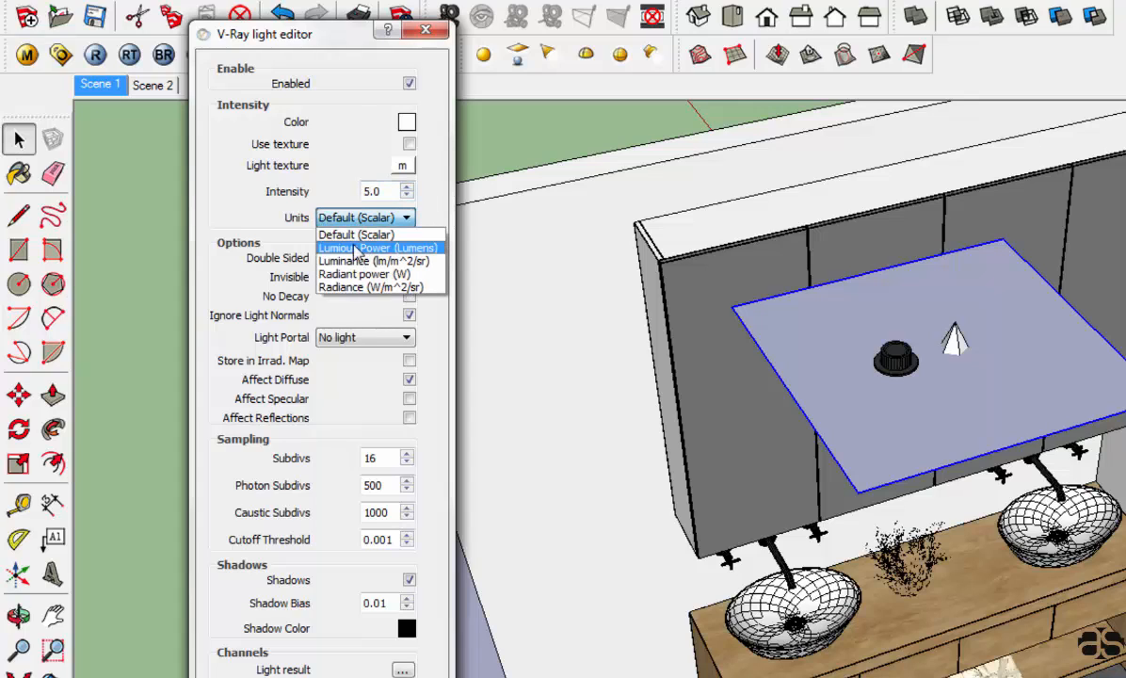
click(351, 234)
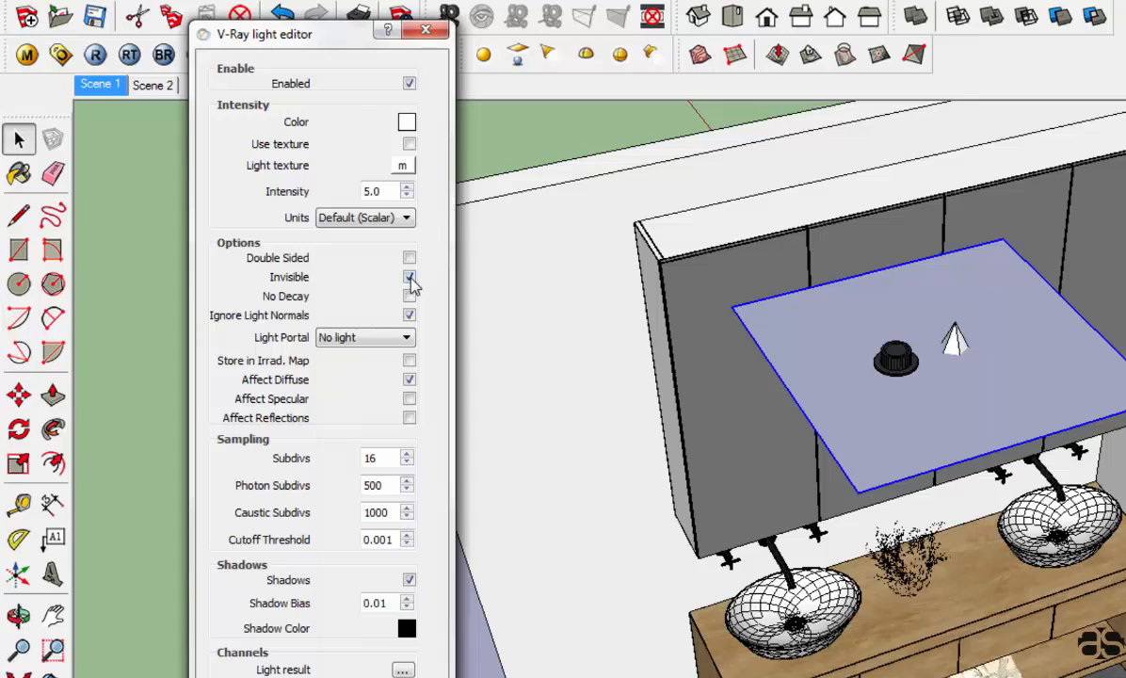
click(410, 399)
click(414, 400)
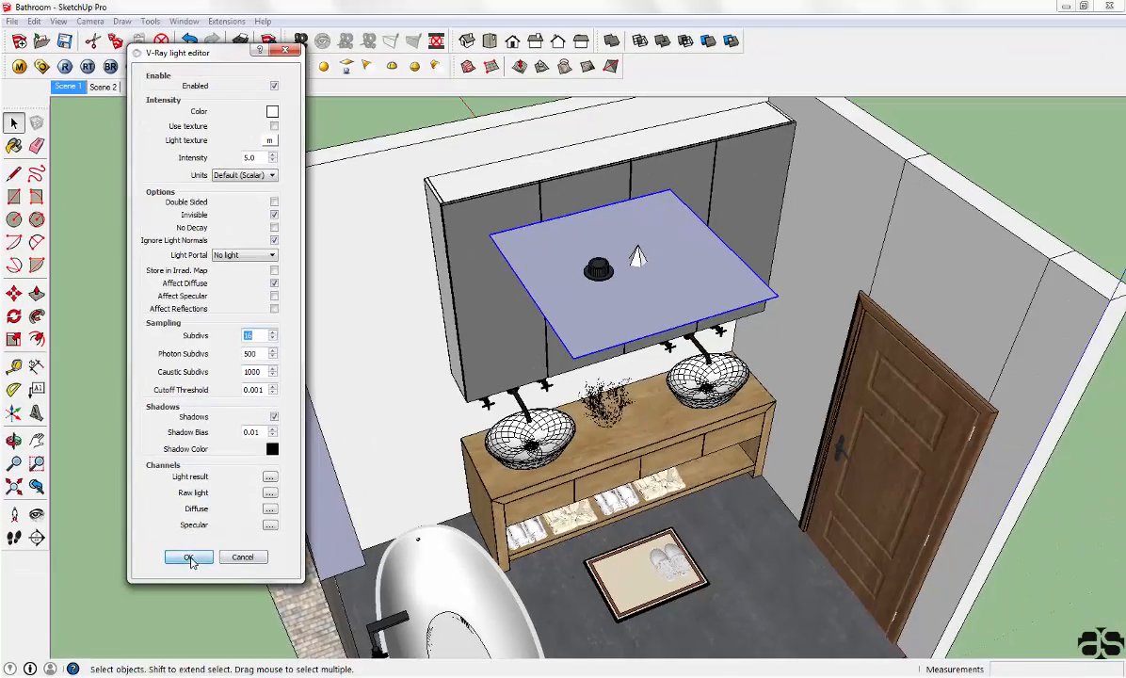
click(281, 652)
Step: Open the V-Ray light settings of the long strip light along the floral mosaic wall
middle_drag(565, 283, 411, 256)
scroll(411, 256, up, 3)
scroll(411, 256, up, 2)
right_click(398, 262)
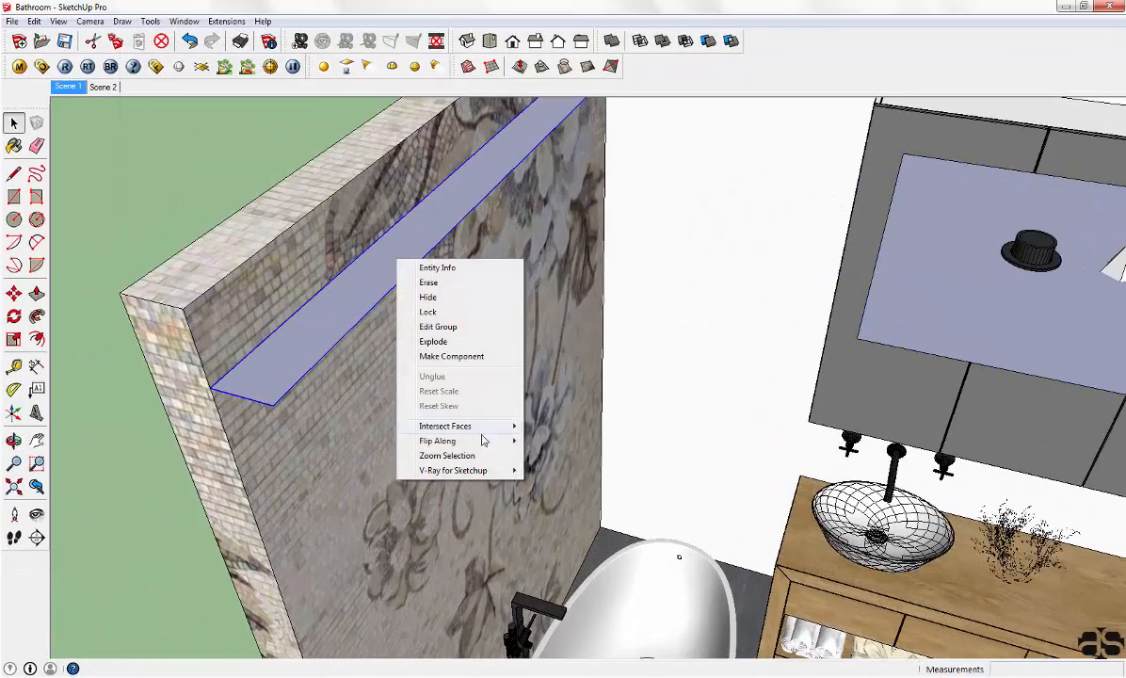
mouse_move(488, 472)
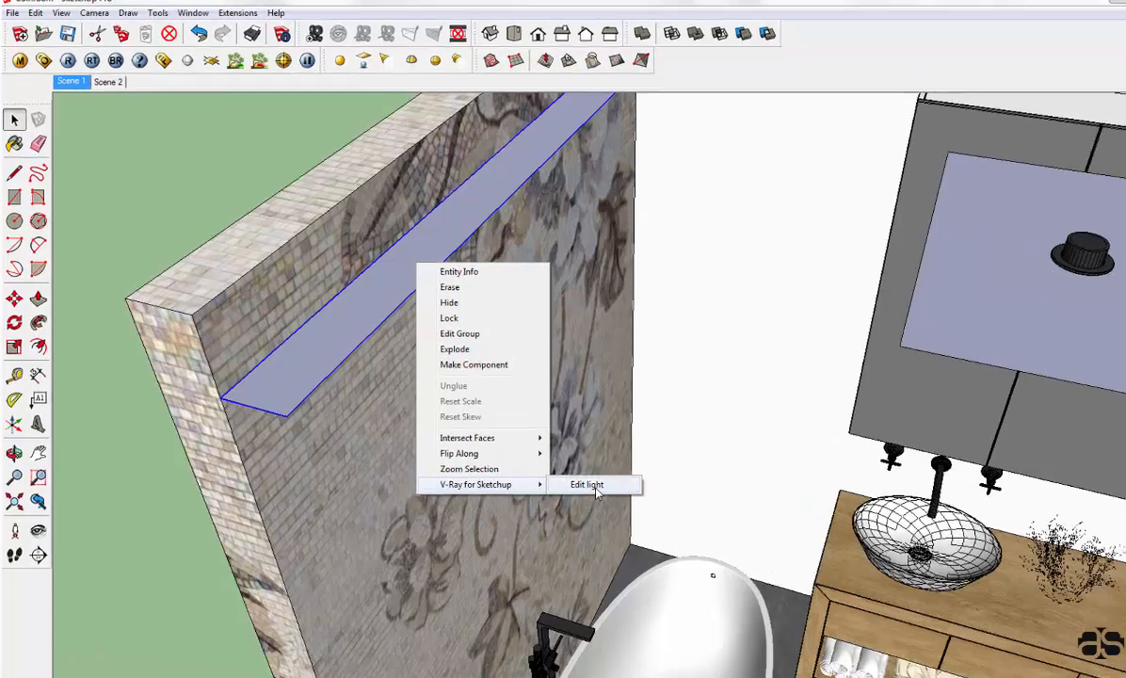
click(566, 471)
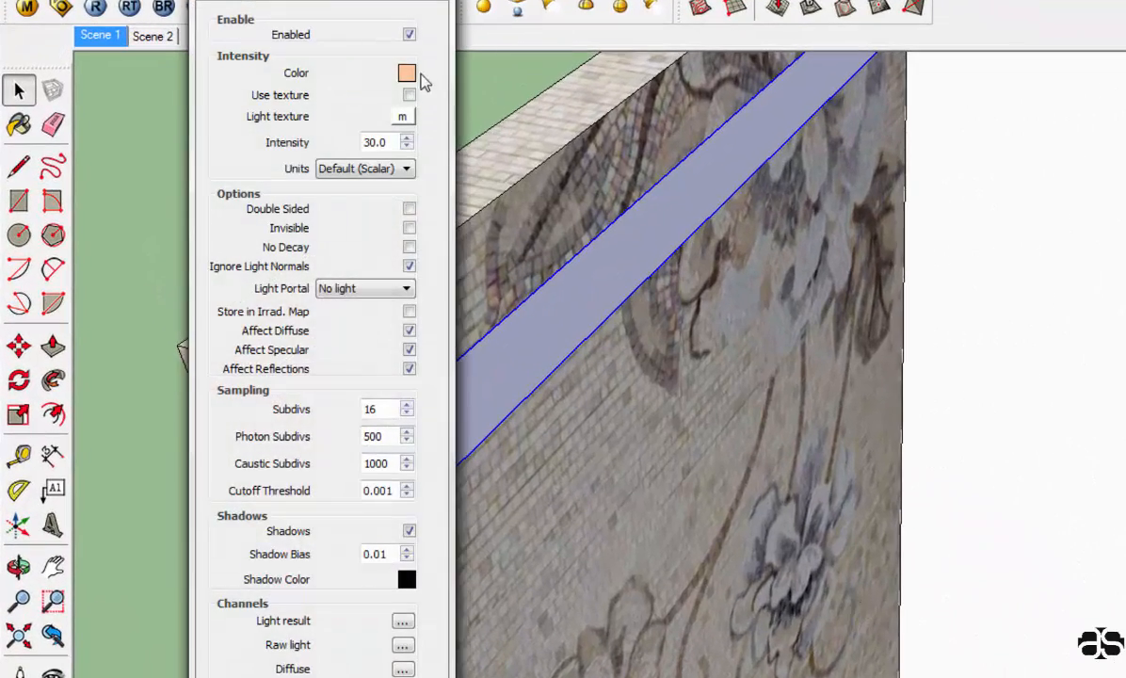
Step: Check the red, green and blue values of the mosaic wall strip light's color and accept the color
click(404, 71)
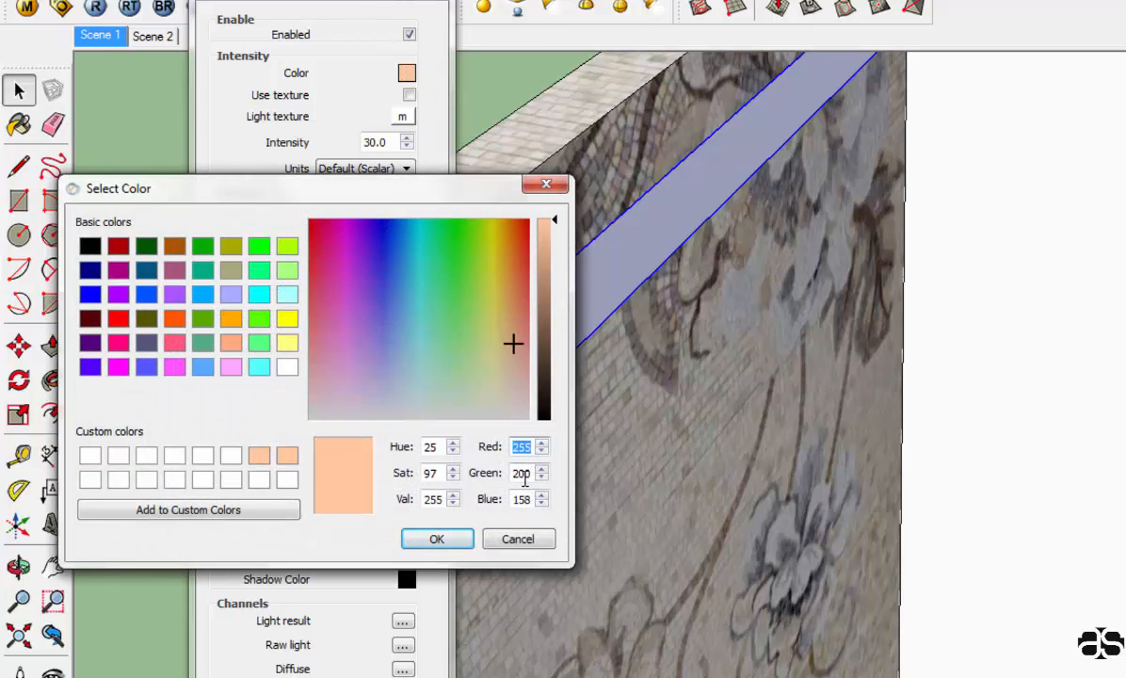
double_click(523, 473)
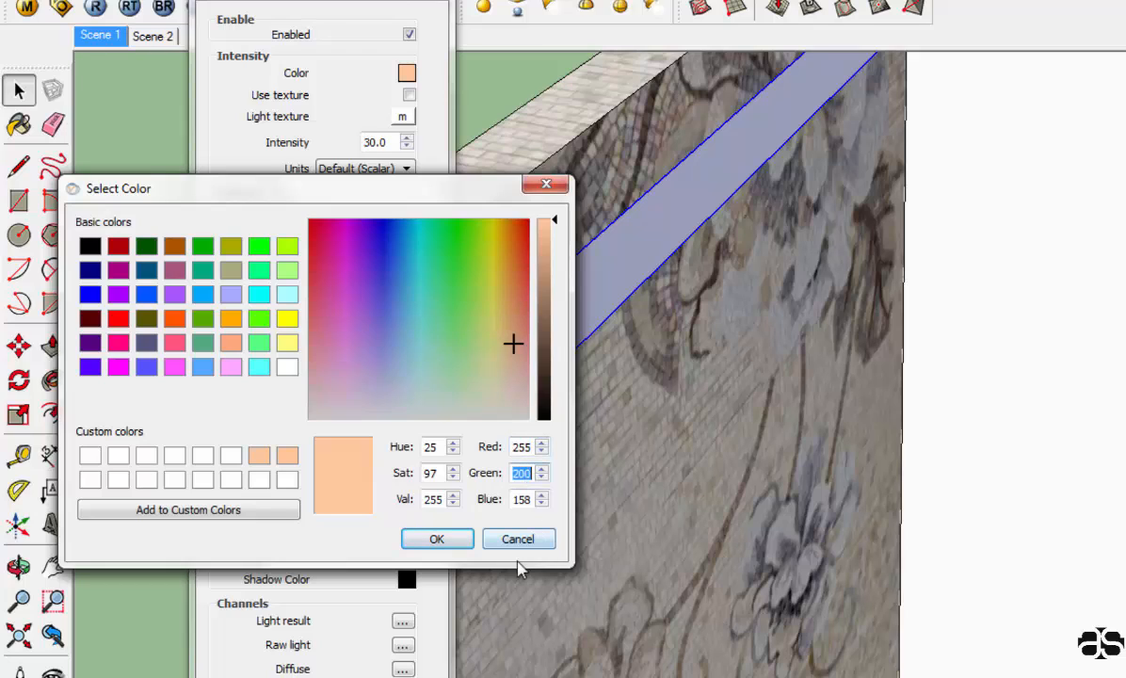
double_click(524, 499)
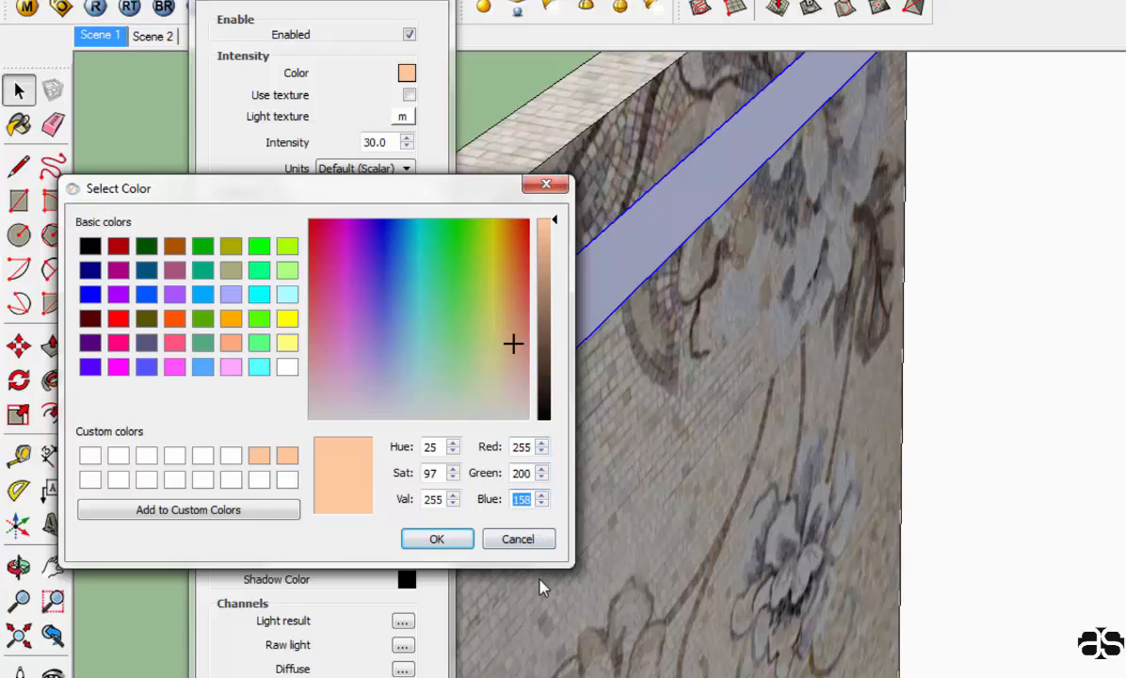
click(437, 542)
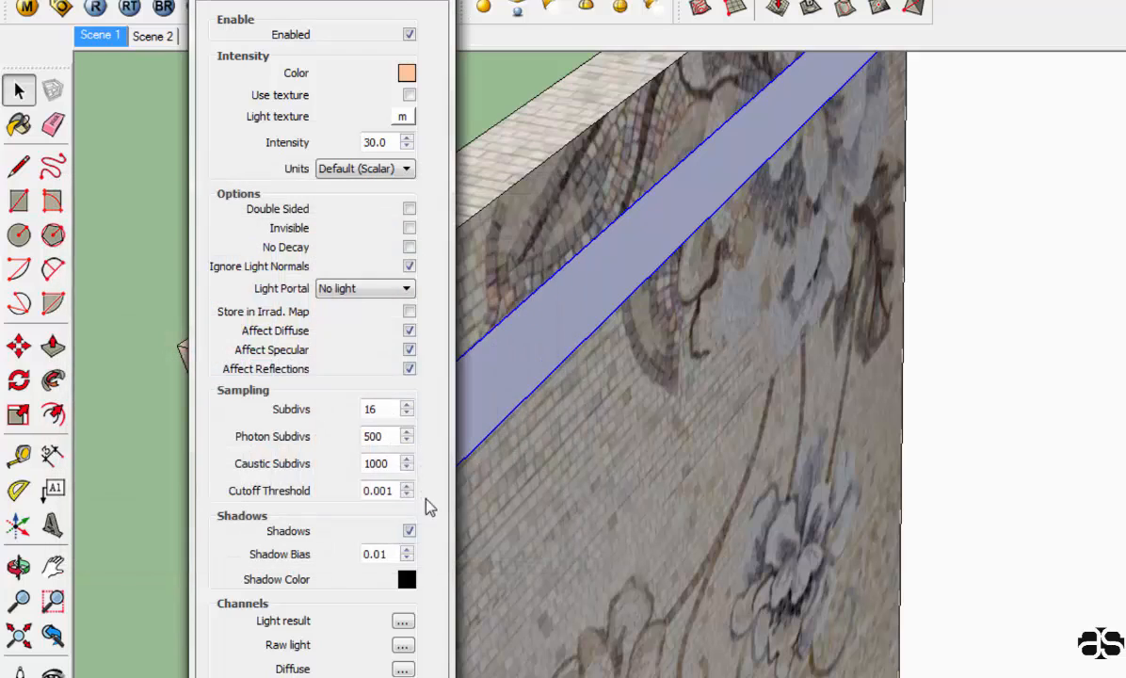
Step: Check the mosaic wall strip light's intensity, units and subdivisions, keeping Default (Scalar) units, and accept the light settings
double_click(386, 143)
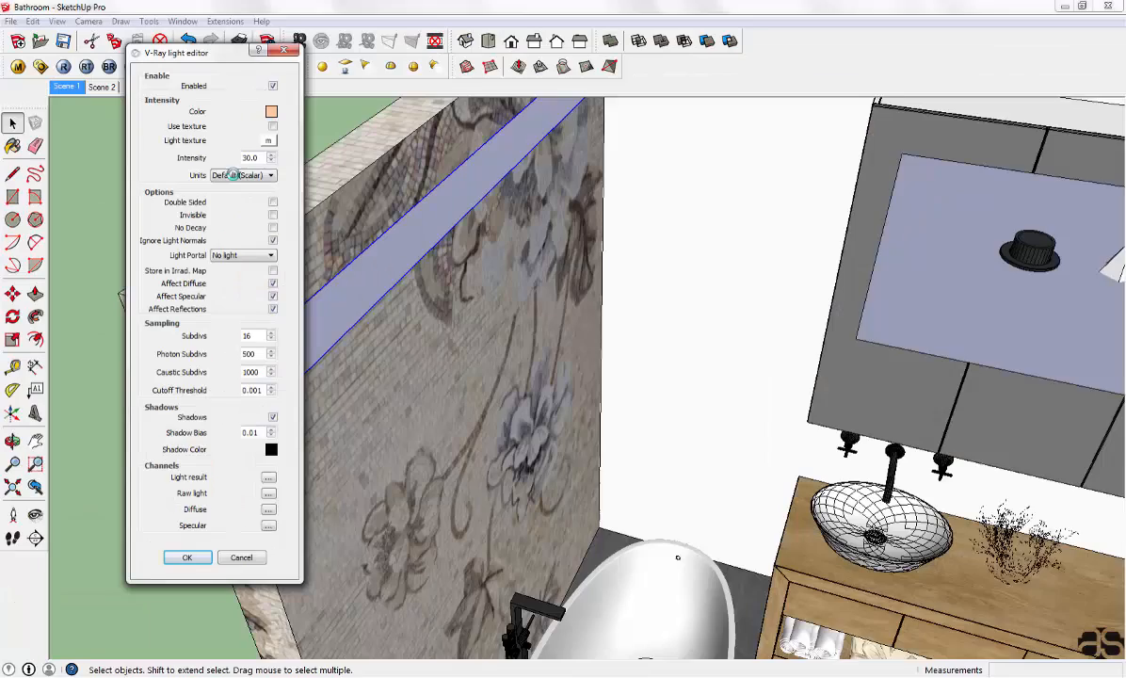
click(356, 168)
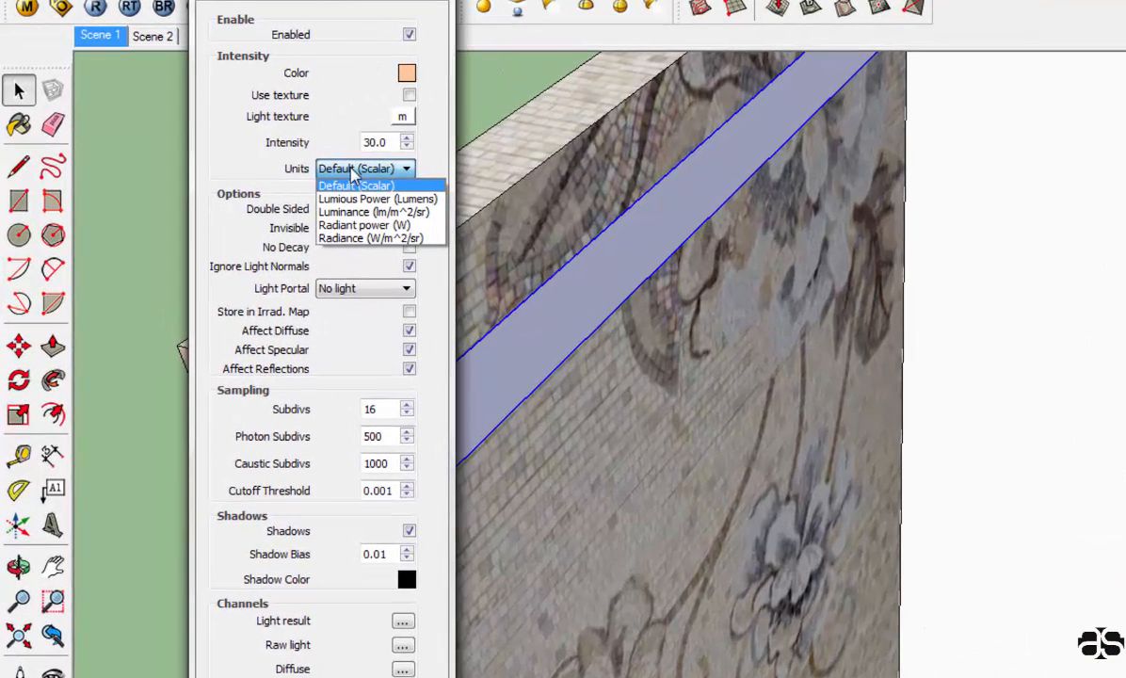
click(389, 185)
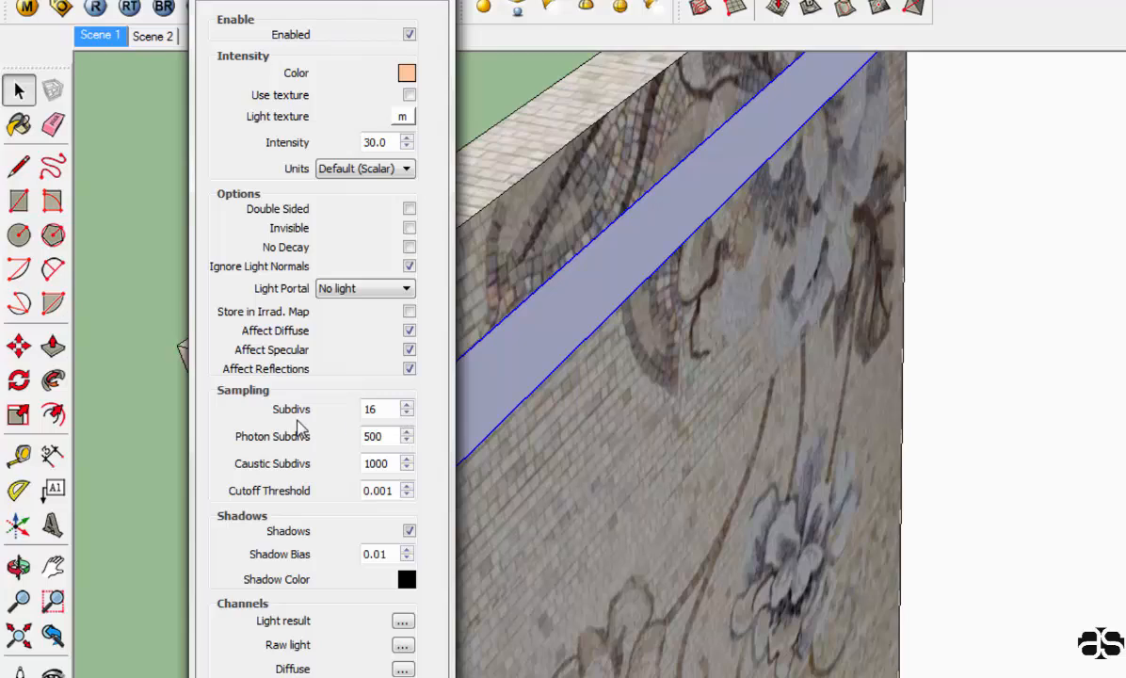
double_click(376, 408)
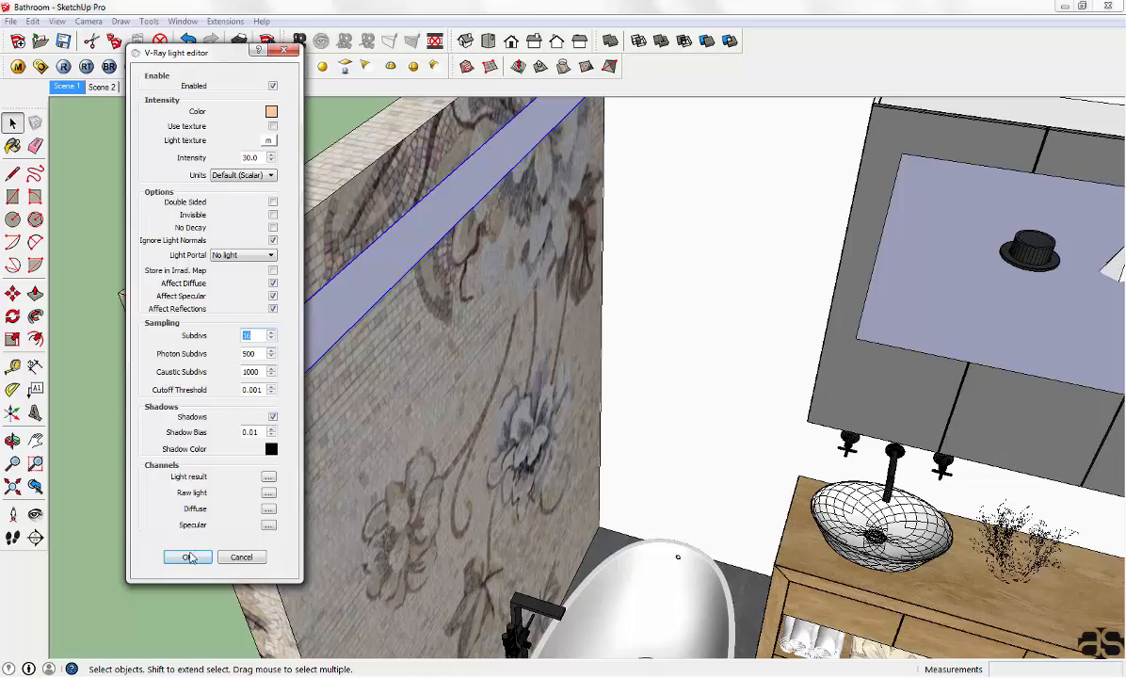
click(188, 557)
Step: Delete the bathroom's back wall behind the wall cabinet and washbasins
middle_drag(490, 452, 726, 345)
click(427, 317)
key(Delete)
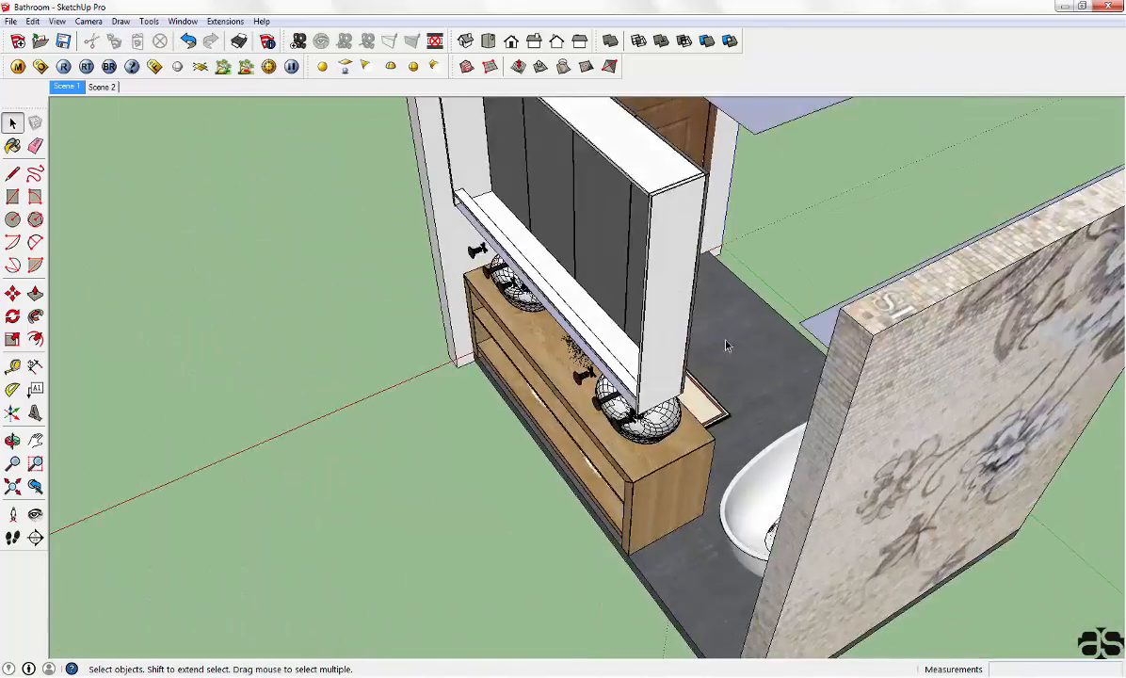
Step: Select the narrow strip light along the lower back edge of the wall cabinet and open its V-Ray light settings
scroll(611, 434, up, 5)
middle_drag(632, 460, 832, 364)
scroll(816, 352, up, 3)
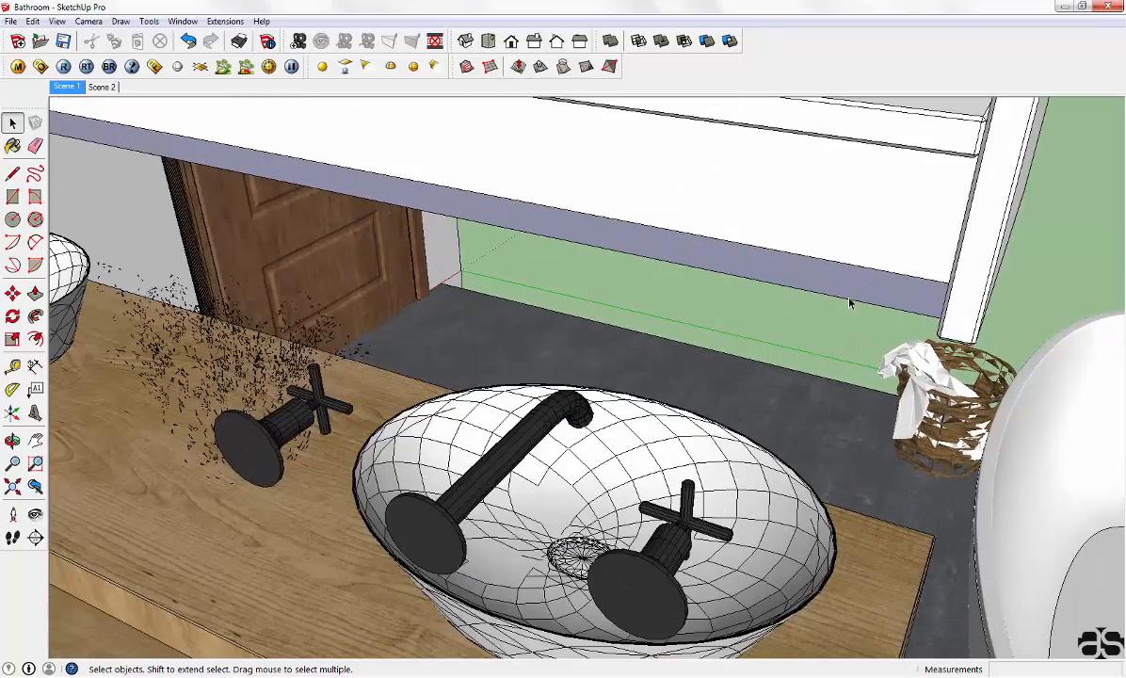
click(852, 304)
scroll(852, 304, down, 3)
mouse_move(852, 305)
middle_down()
mouse_move(702, 153)
mouse_move(669, 136)
mouse_move(673, 254)
mouse_move(693, 181)
middle_up()
right_click(693, 179)
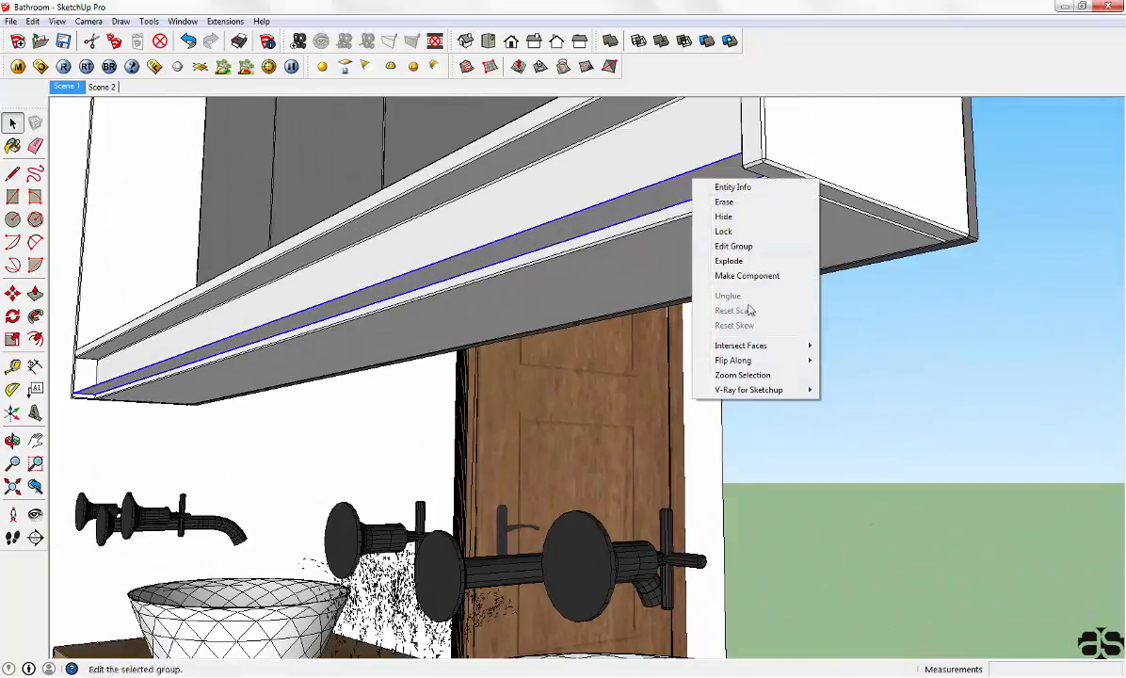
mouse_move(800, 390)
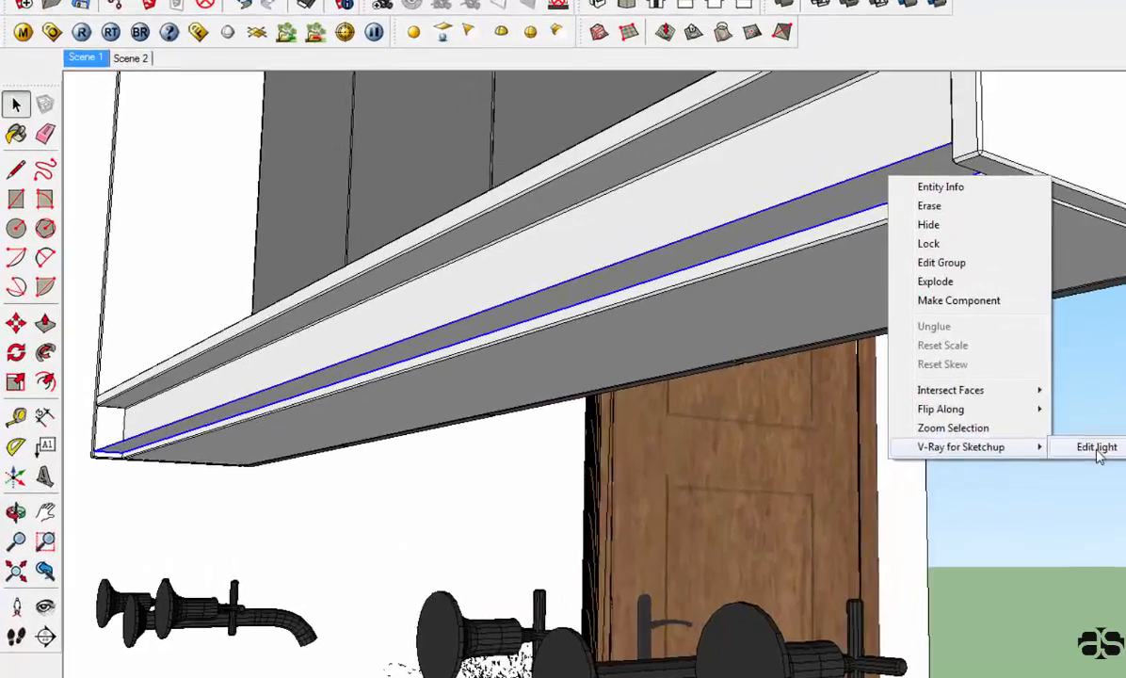
click(1098, 448)
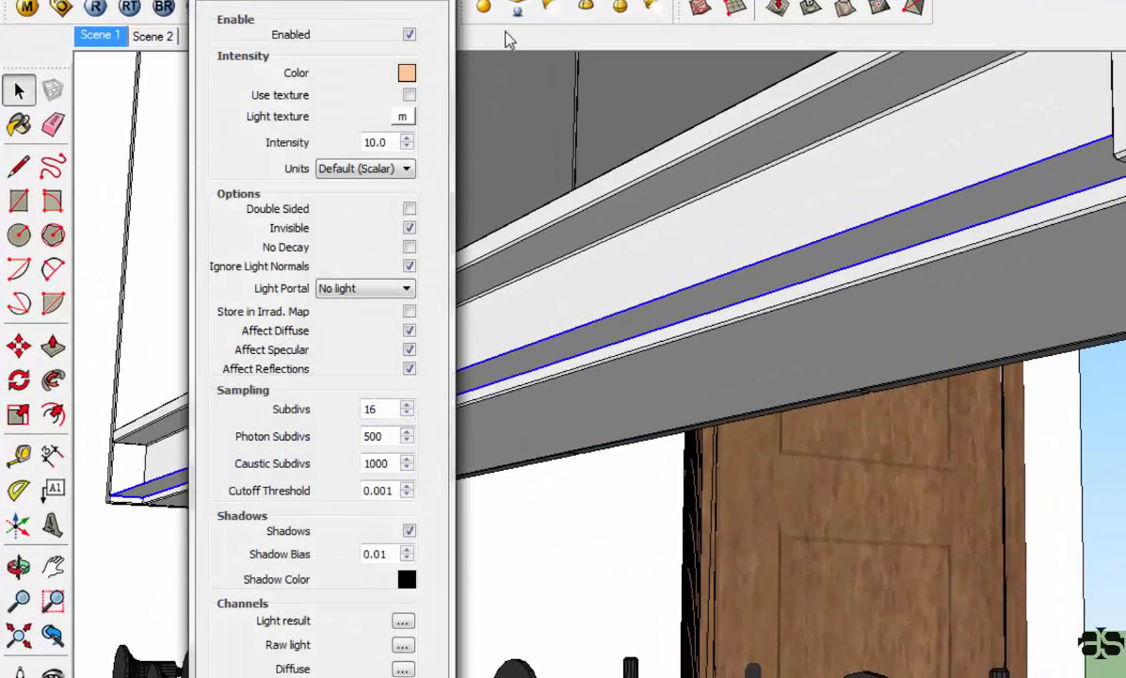
Step: Check the red, green and blue values of the cabinet strip light's color and accept the color
click(406, 75)
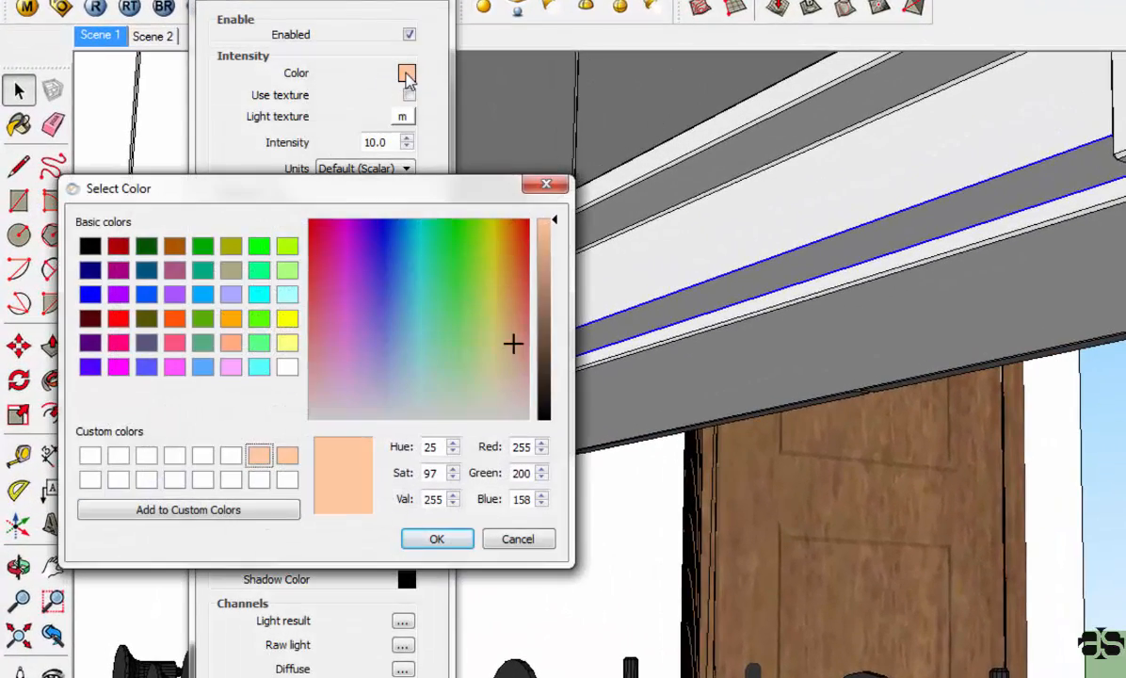
double_click(524, 448)
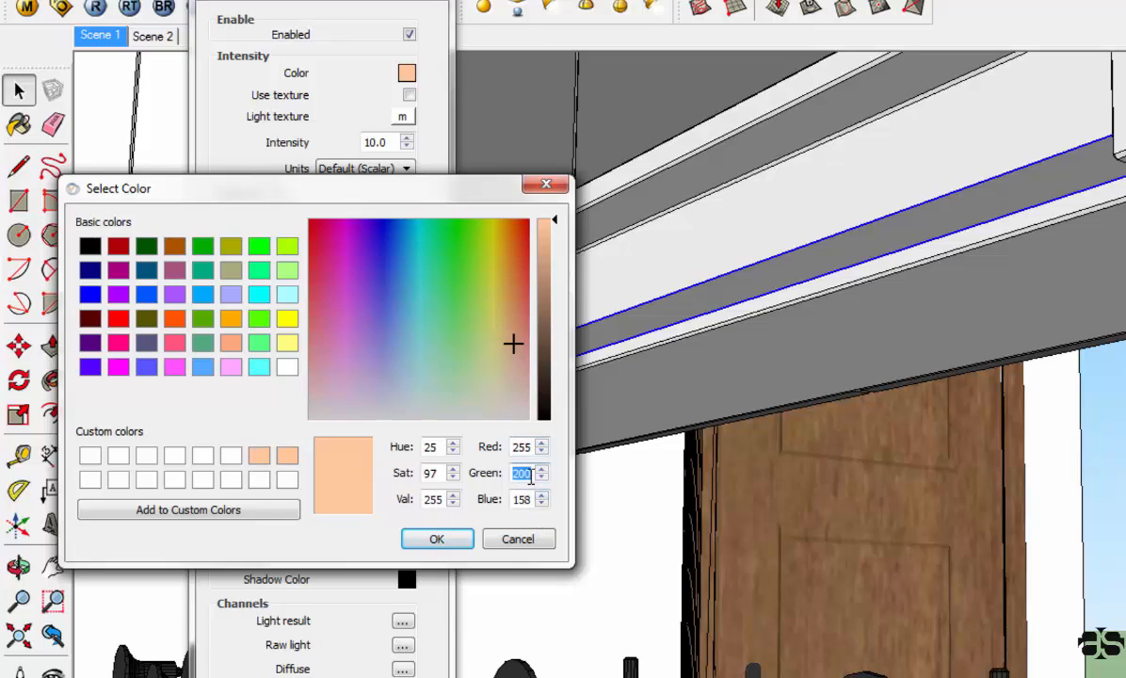
double_click(524, 500)
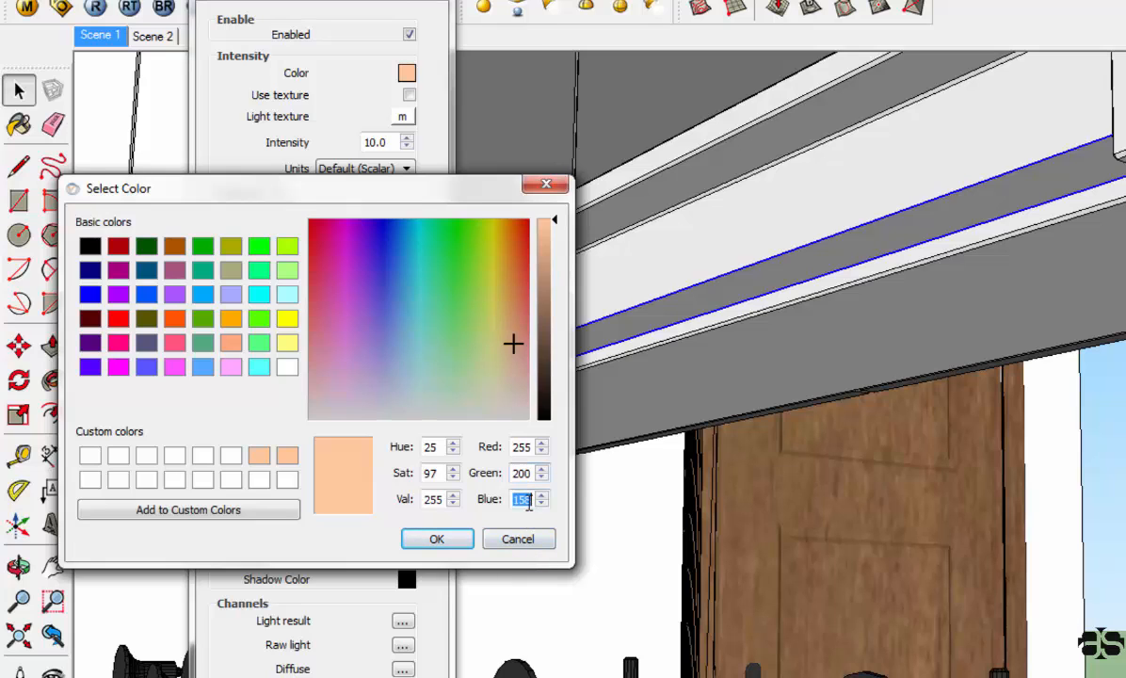
click(437, 540)
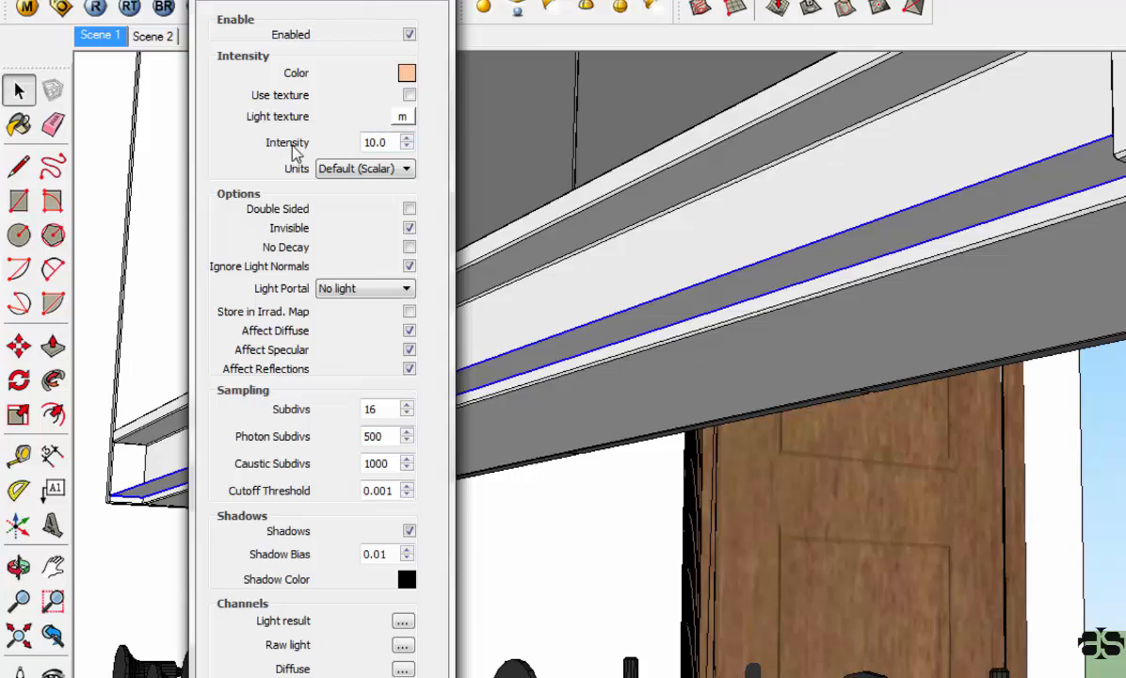
Step: Check the cabinet strip light's intensity, units and subdivisions, keeping Default (Scalar) units, and accept the light settings
double_click(395, 142)
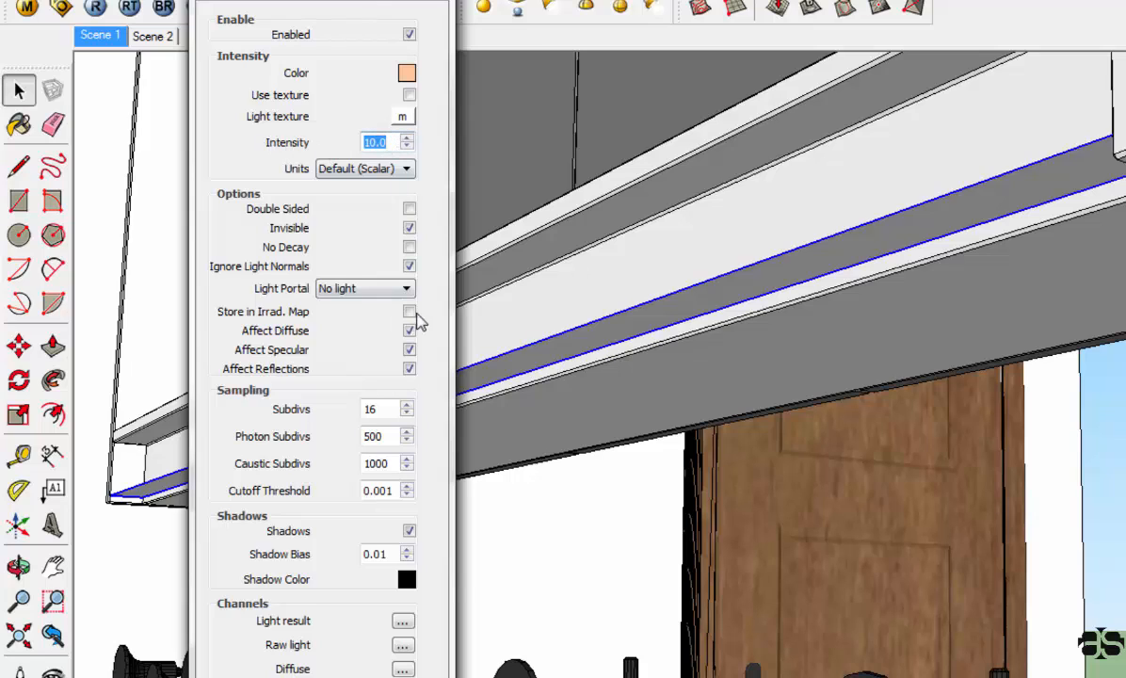
click(324, 175)
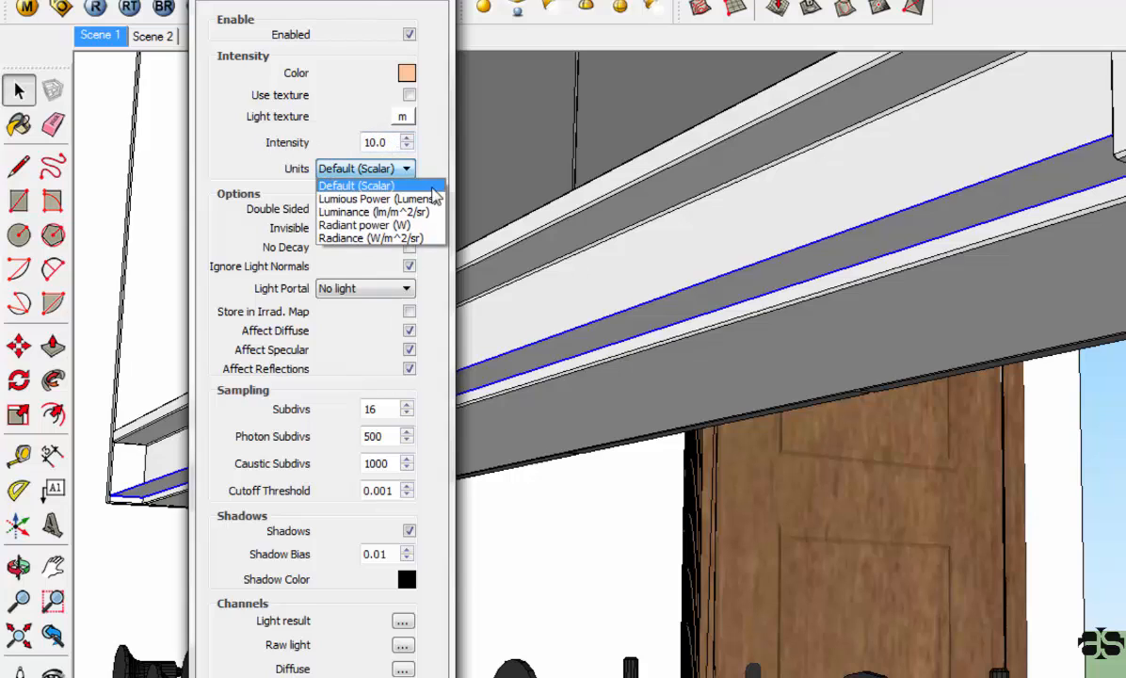
click(404, 186)
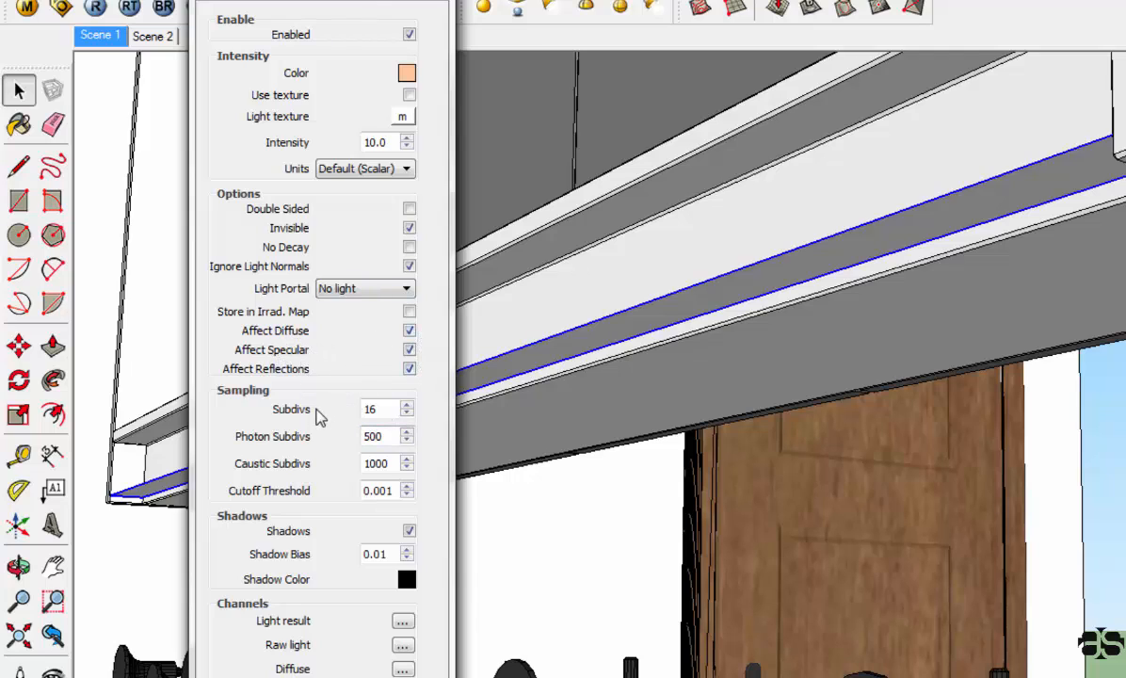
double_click(381, 408)
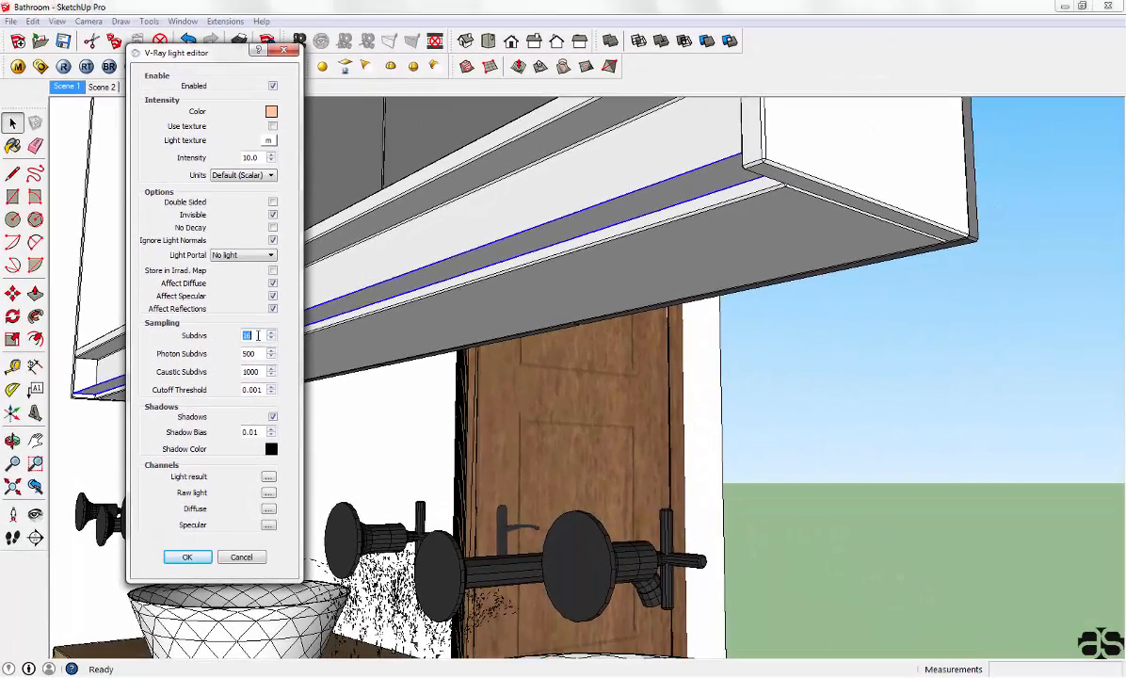
click(192, 560)
middle_drag(552, 261, 570, 445)
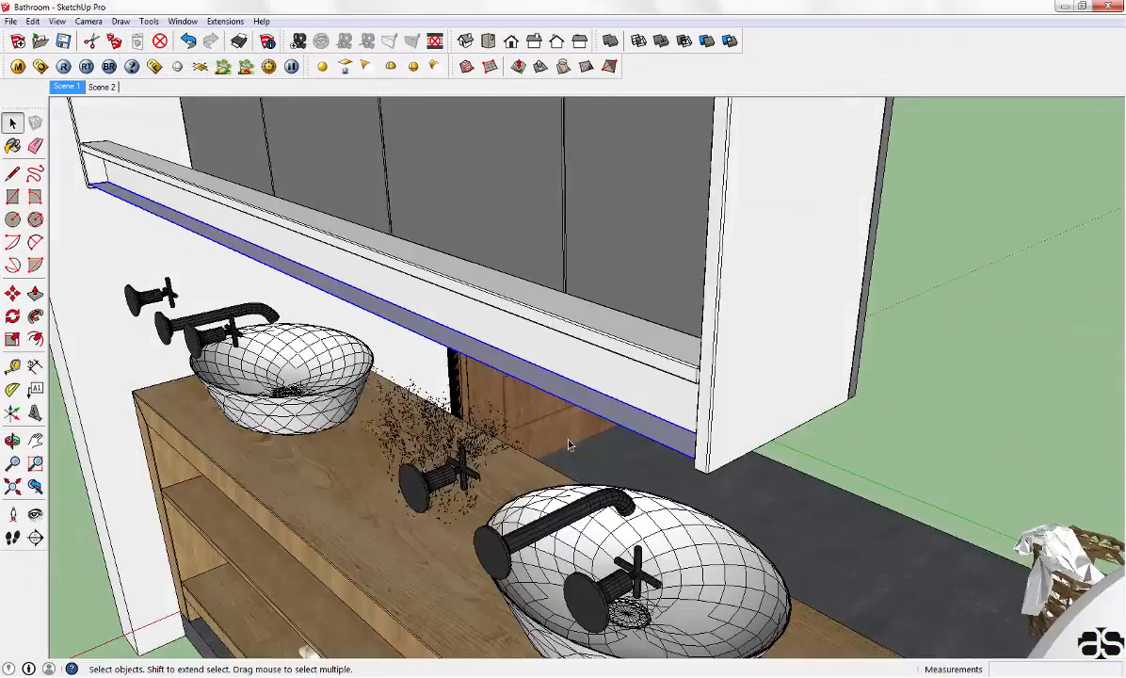
Step: Examine the recessed round downlight in the bathroom ceiling from below, close to the IES light's pyramid shape
scroll(570, 443, down, 5)
scroll(661, 385, down, 3)
middle_drag(661, 385, 229, 460)
middle_drag(801, 301, 508, 294)
scroll(508, 295, up, 3)
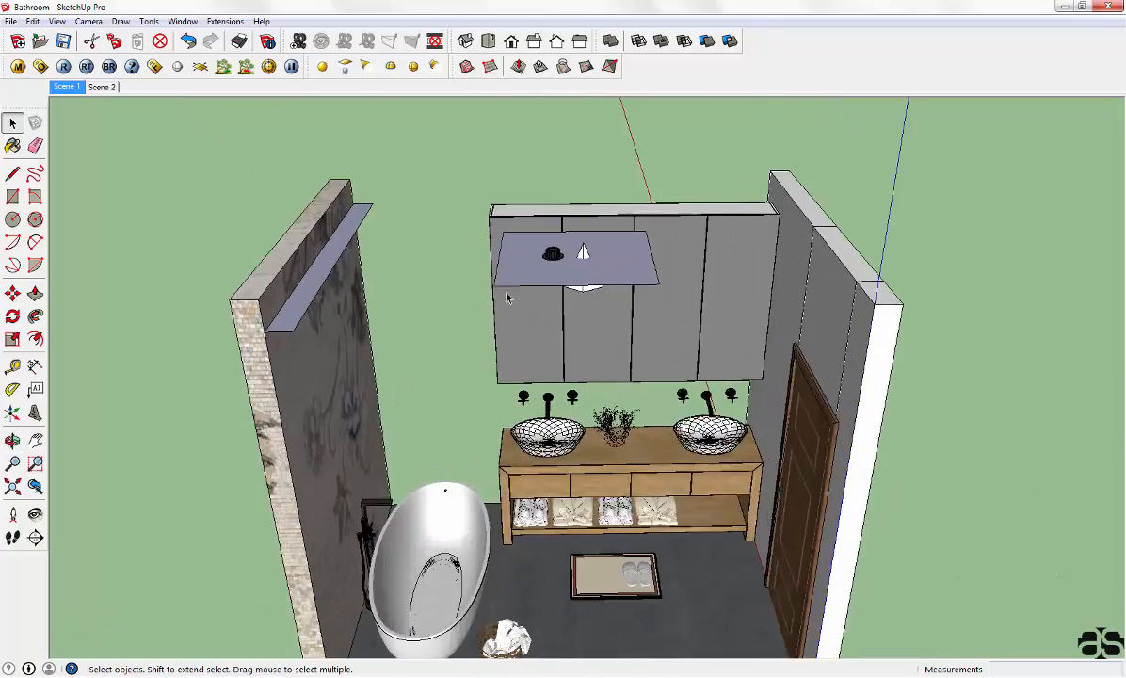
scroll(596, 288, up, 3)
middle_drag(597, 288, 509, 155)
scroll(536, 231, up, 4)
scroll(540, 212, up, 2)
shift+middle_drag(562, 286, 575, 338)
middle_drag(576, 338, 573, 309)
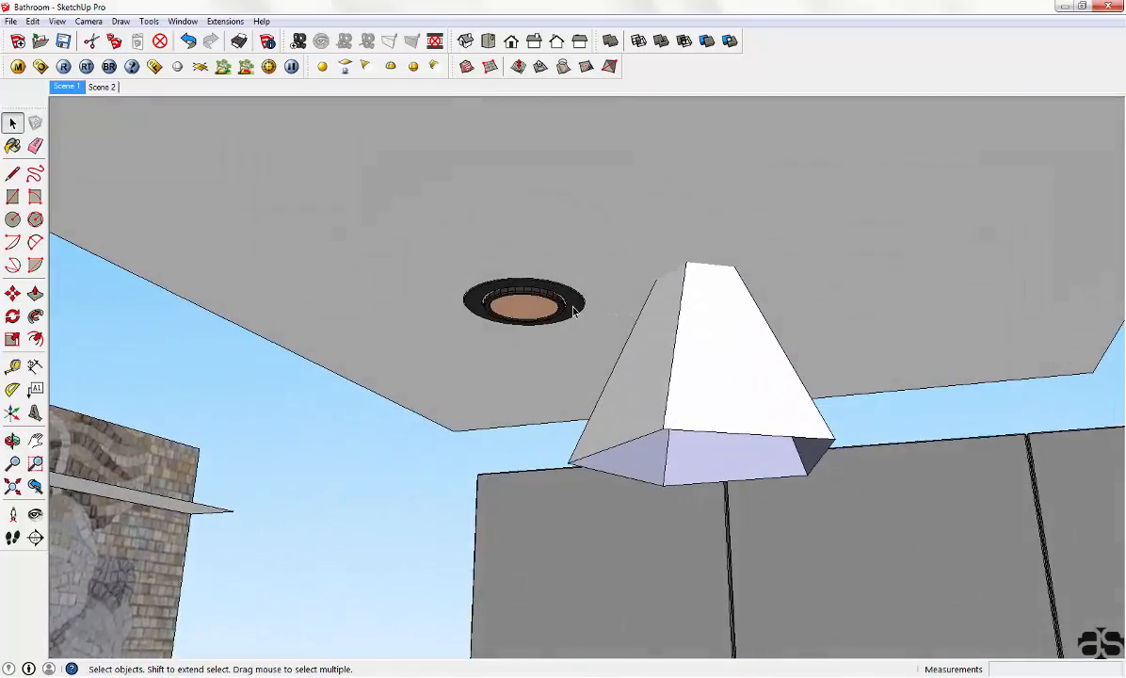
scroll(523, 303, up, 2)
scroll(492, 280, up, 2)
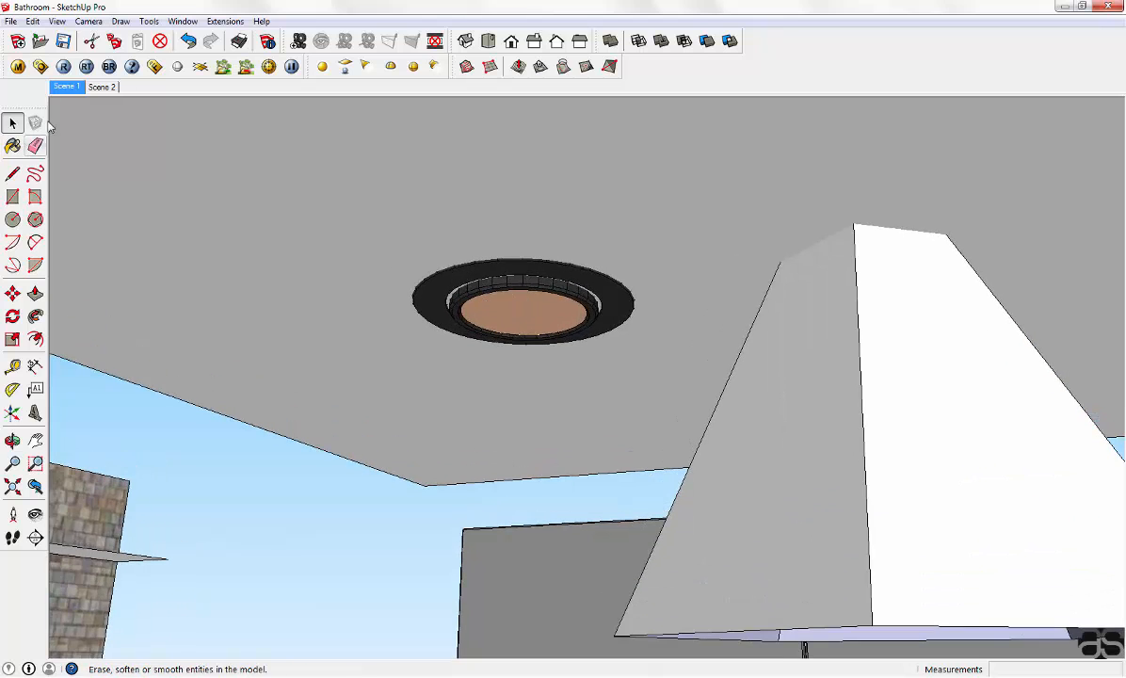
Step: Open the V-Ray material editor and sample the material of the downlight's round lamp face
click(18, 67)
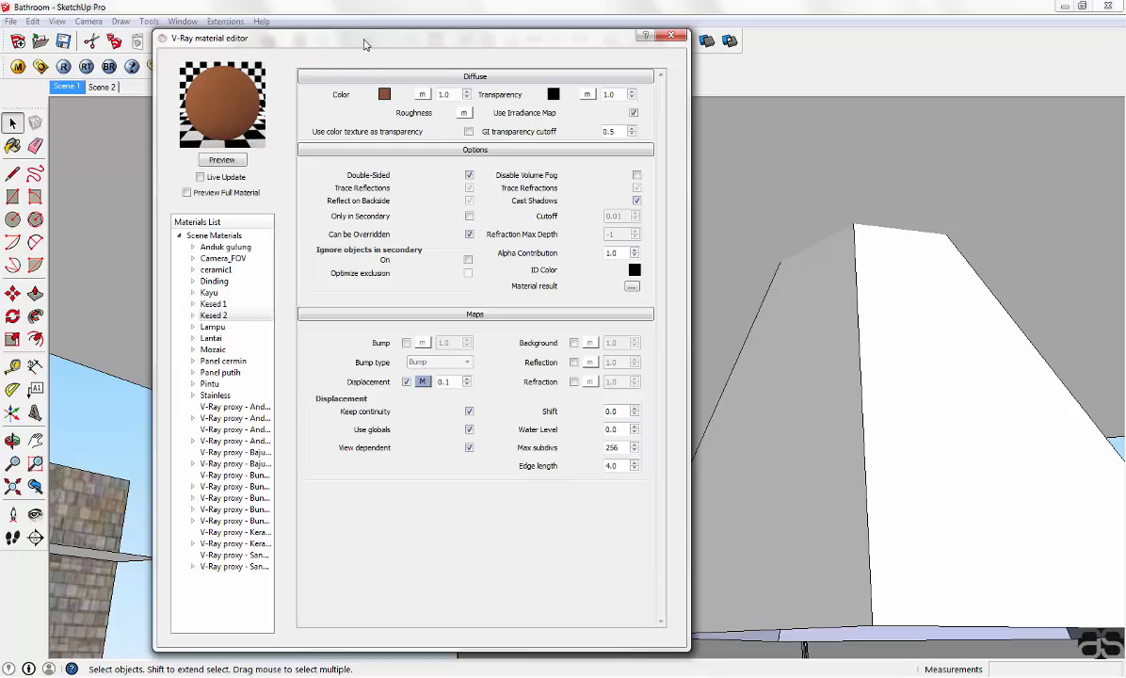
drag(366, 45, 811, 24)
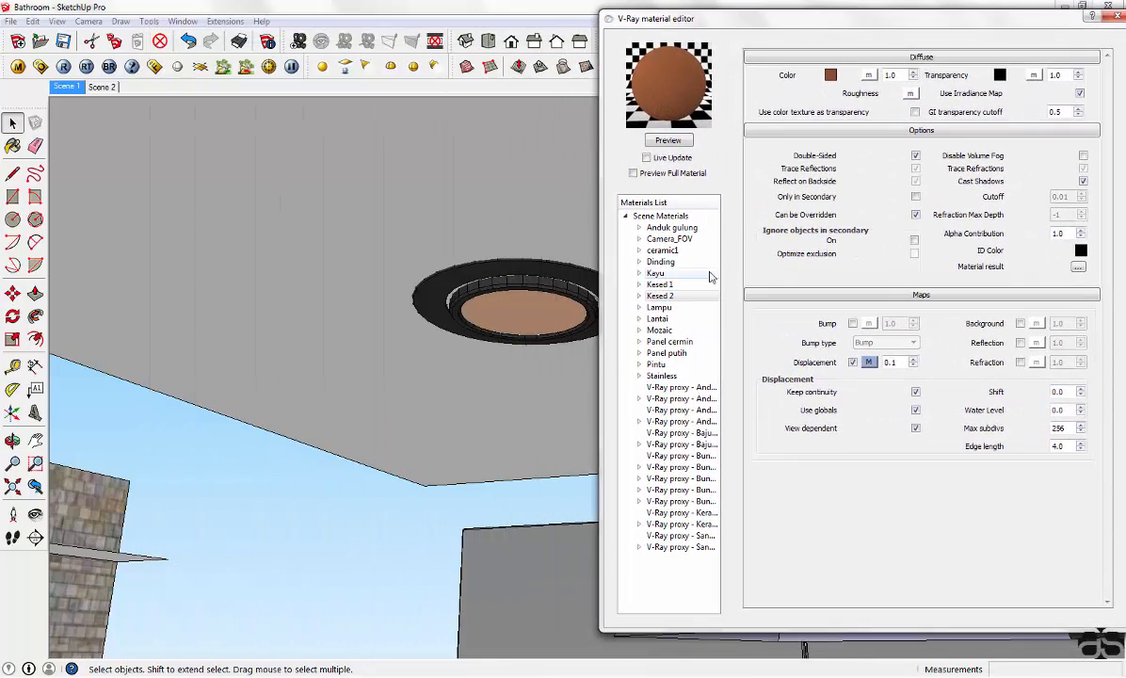
key(b)
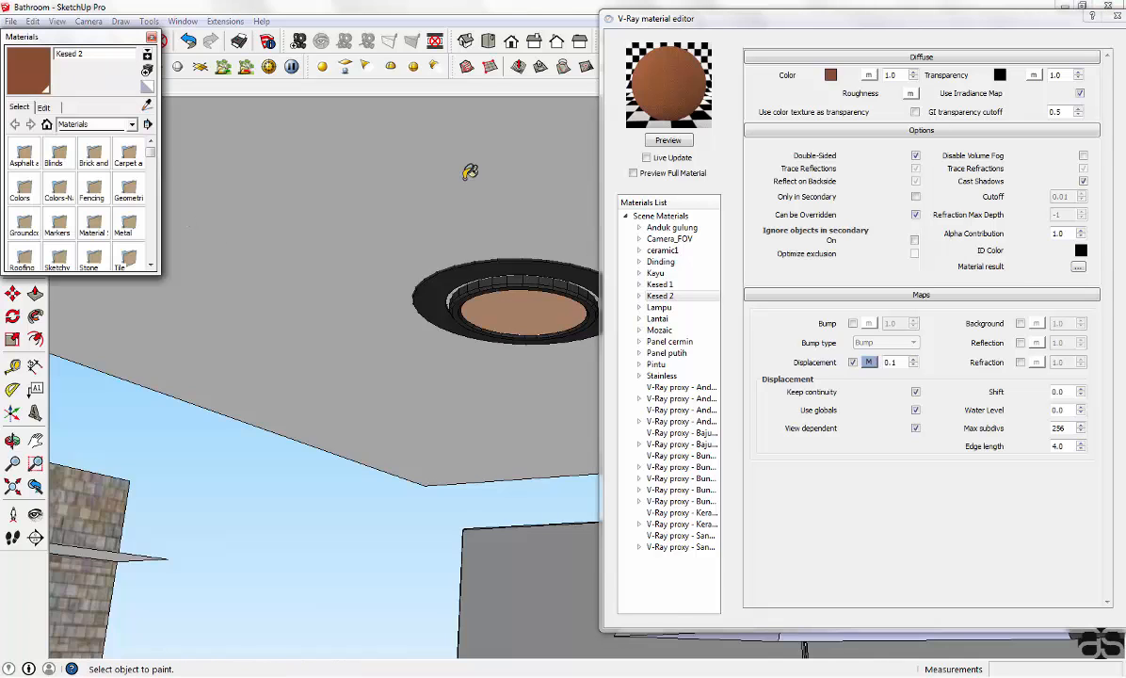
click(146, 107)
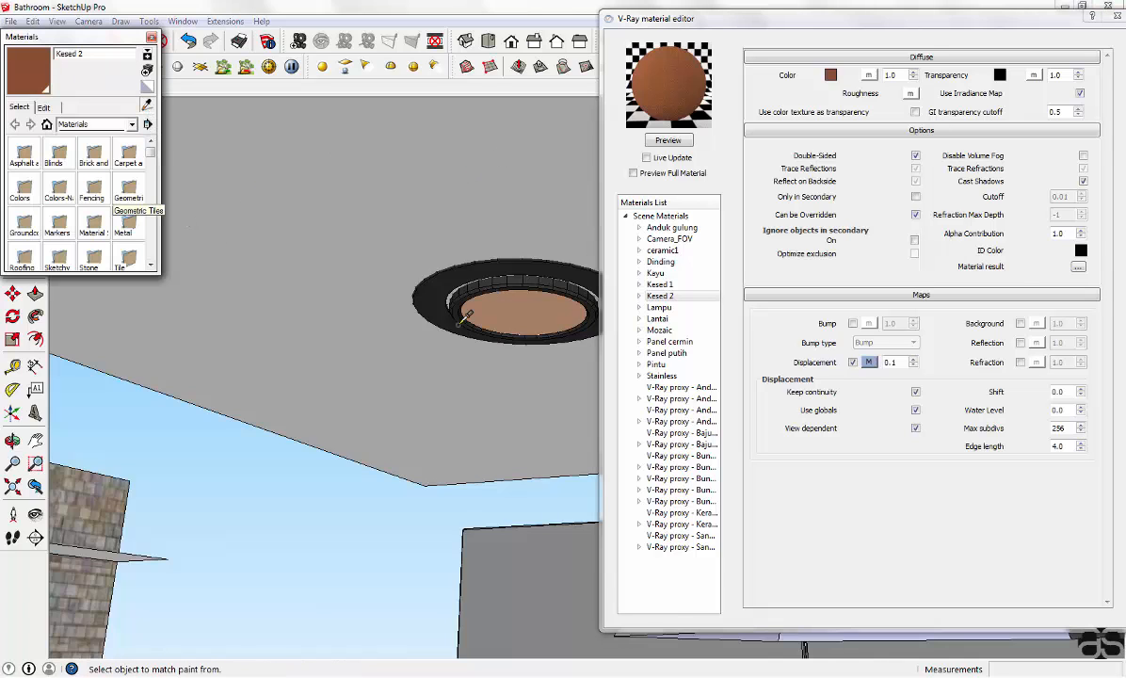
click(515, 302)
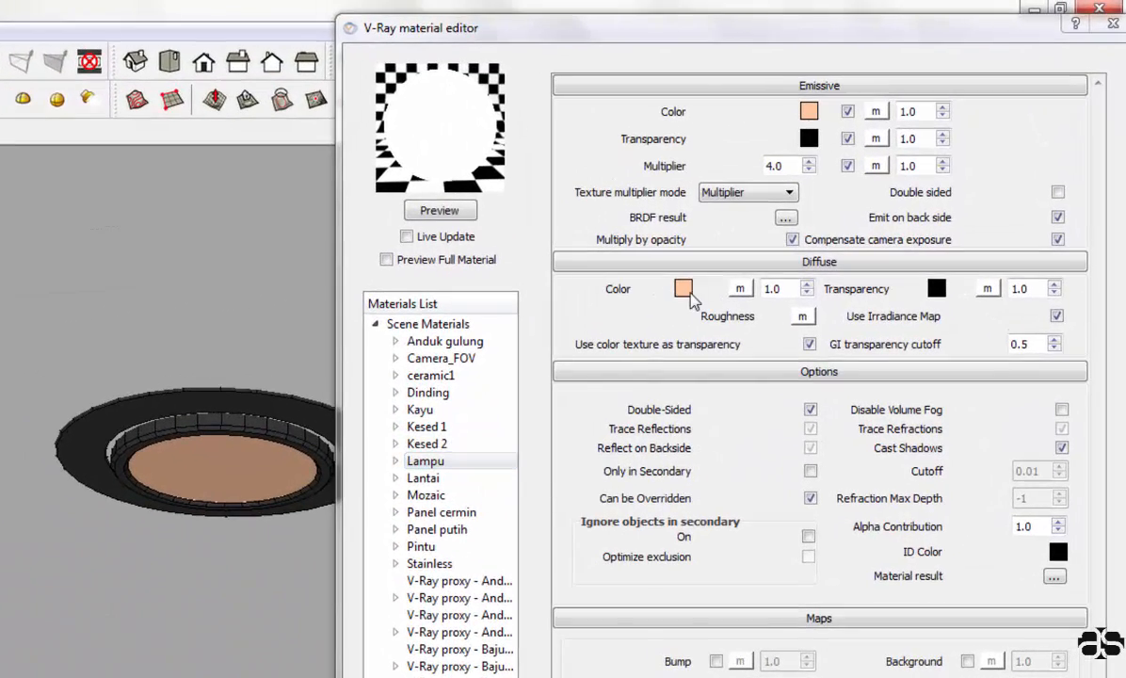
Step: Check the red, green and blue values of the Lampu material's diffuse color and accept the color
click(684, 290)
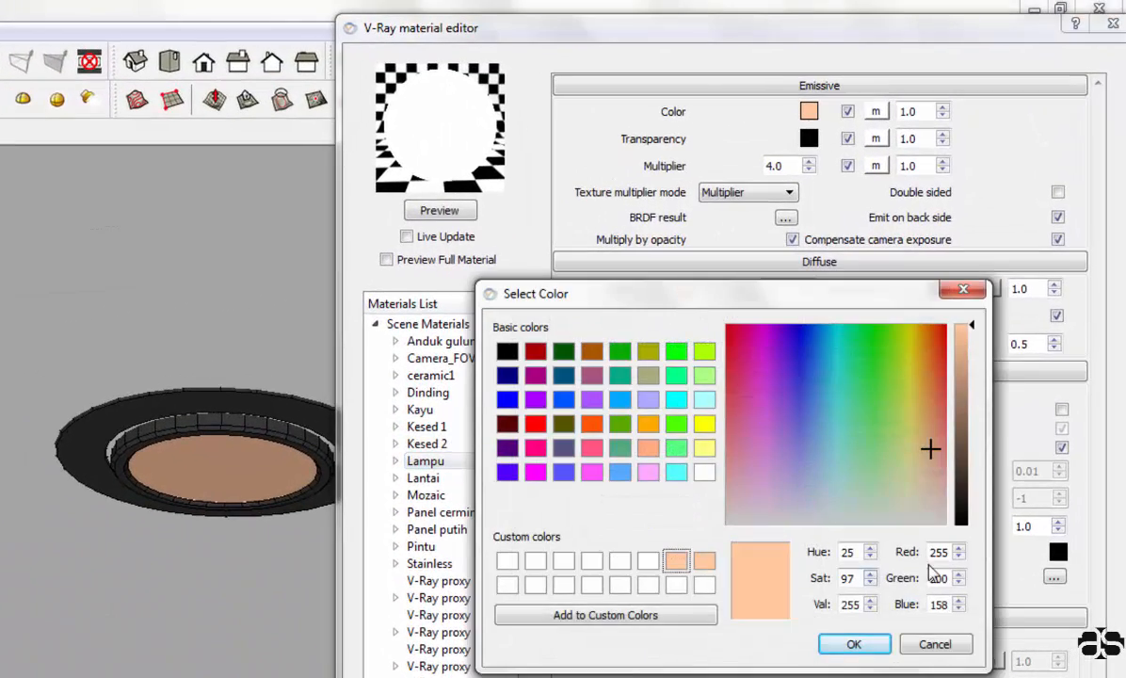
double_click(939, 552)
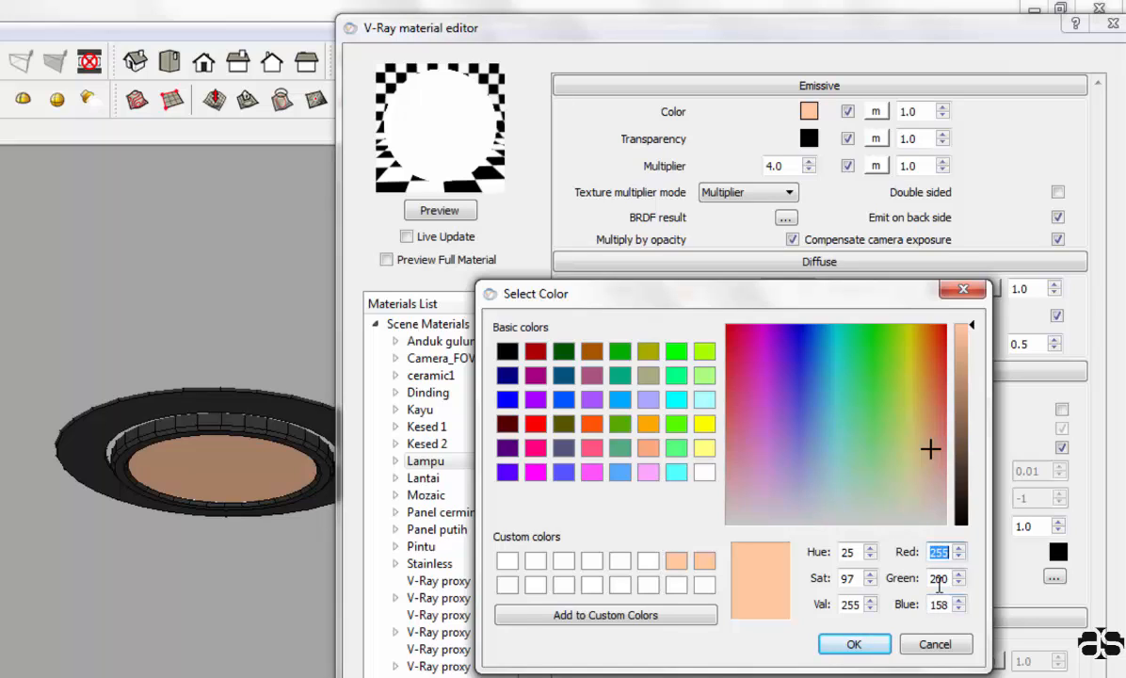
double_click(940, 578)
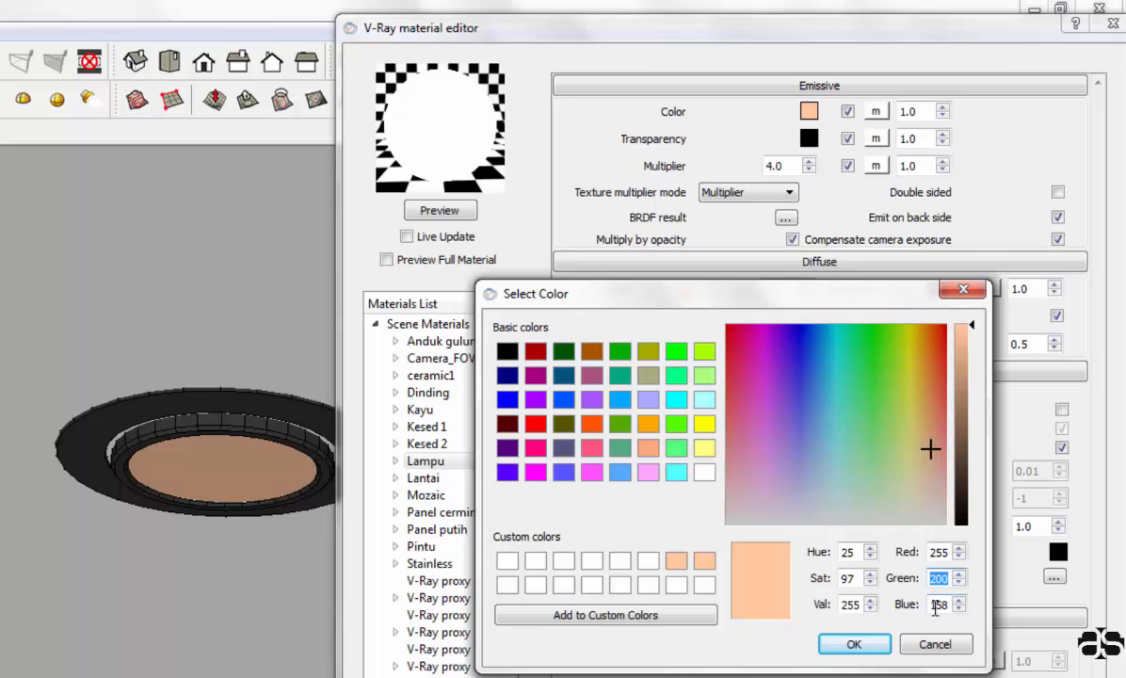
double_click(938, 604)
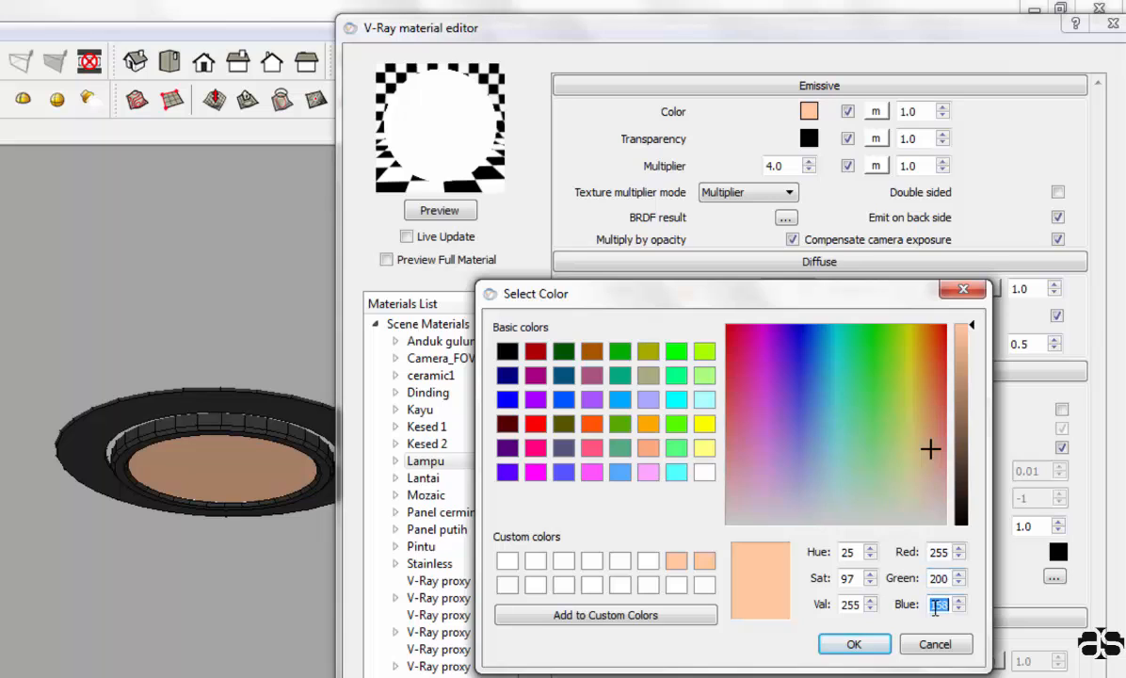
click(859, 643)
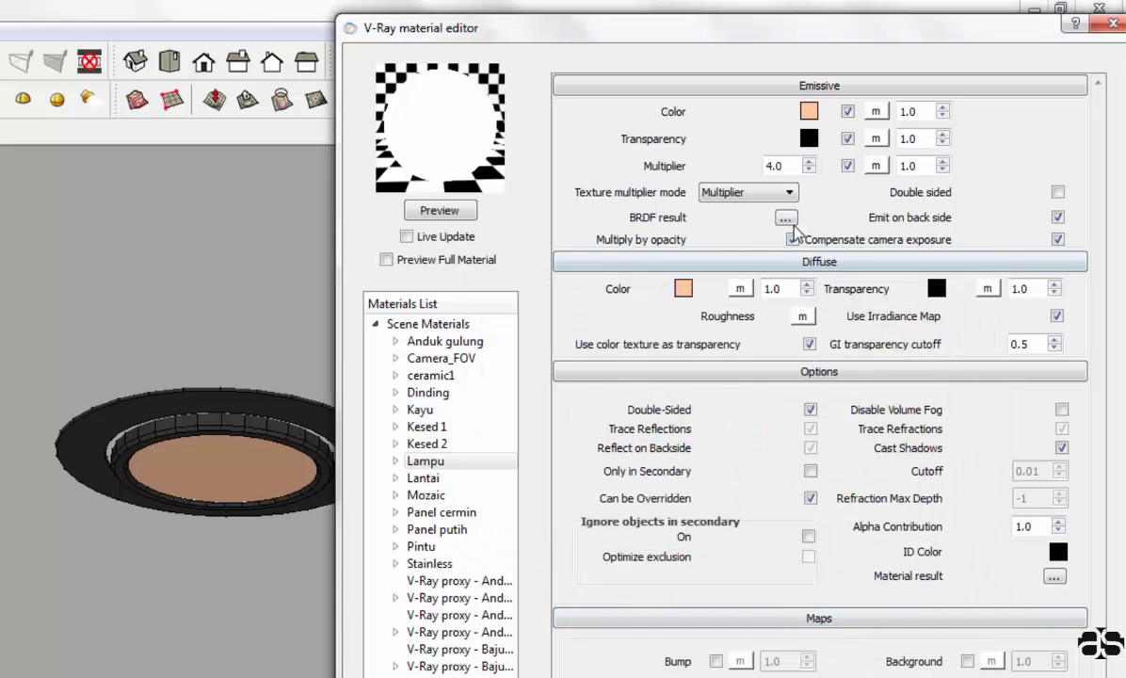
Step: Look at the layer types that can be created for the Lampu material, check its emissive color's RGB values and accept the color
right_click(503, 460)
mouse_move(597, 478)
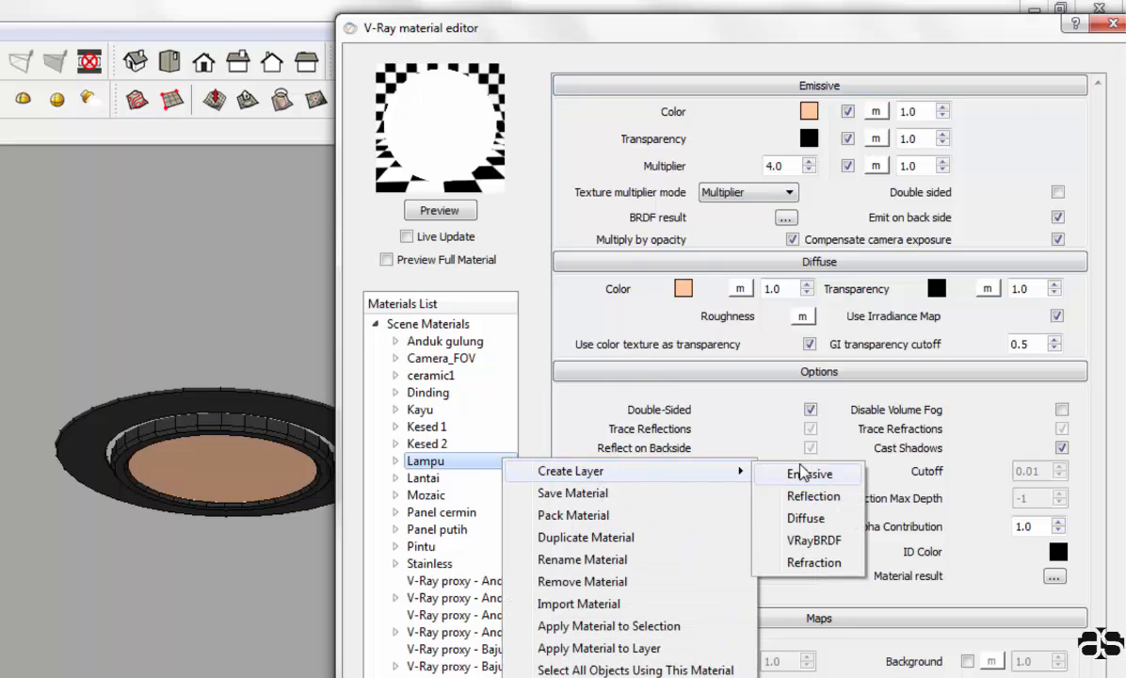
click(810, 111)
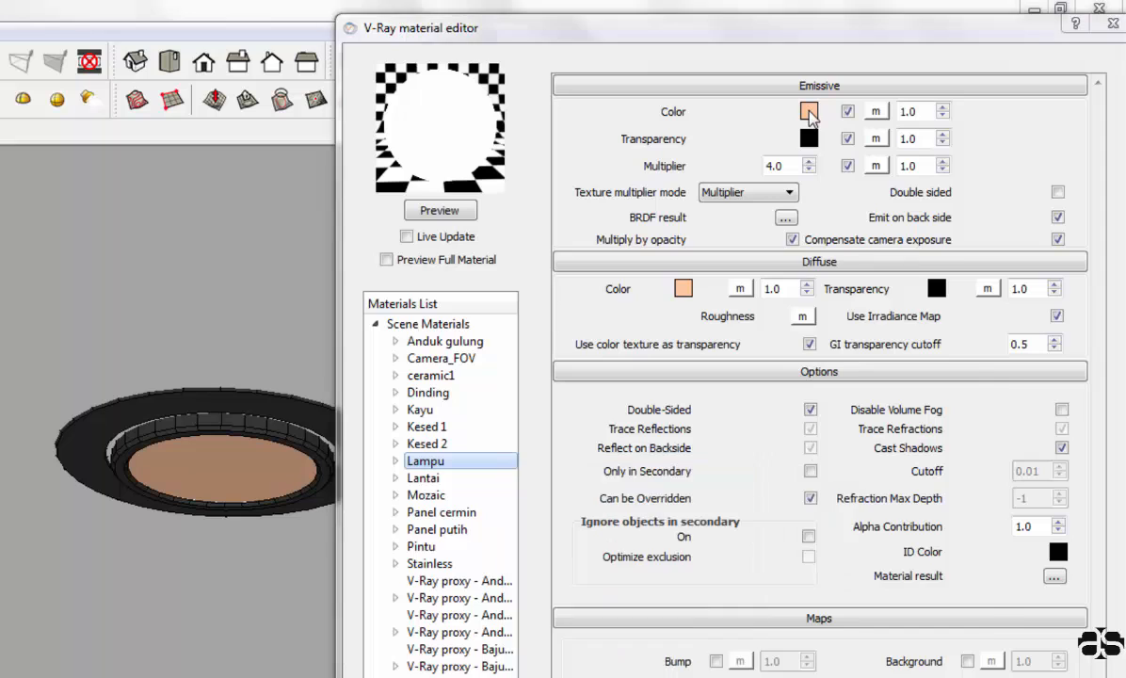
click(809, 112)
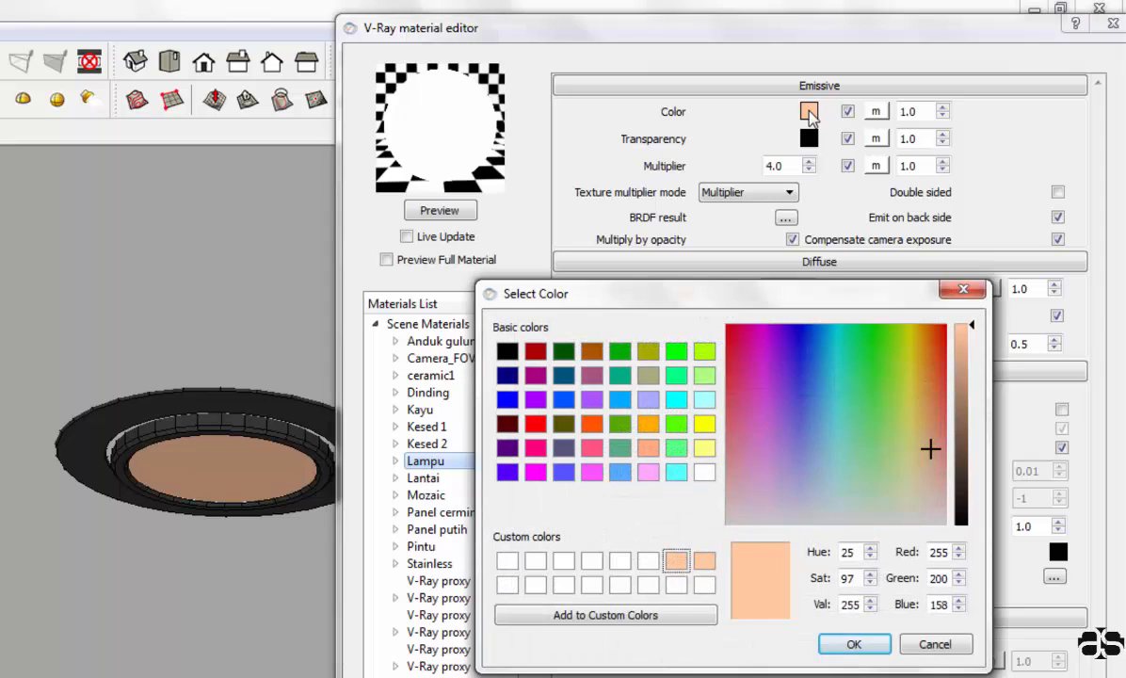
double_click(939, 551)
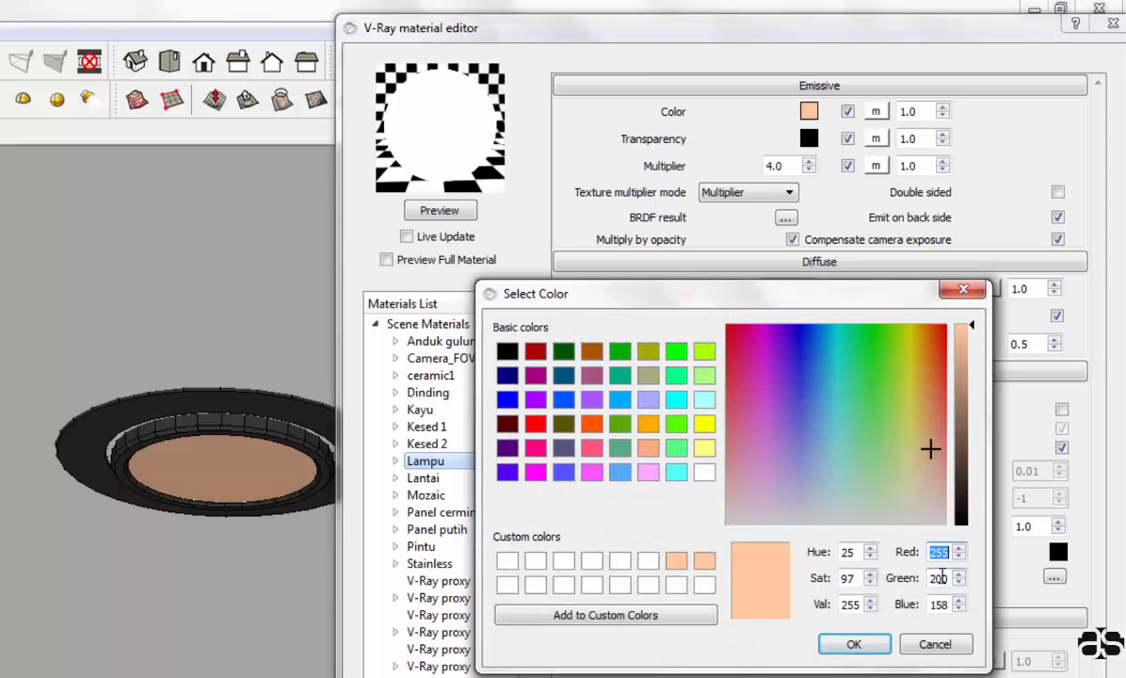
double_click(946, 578)
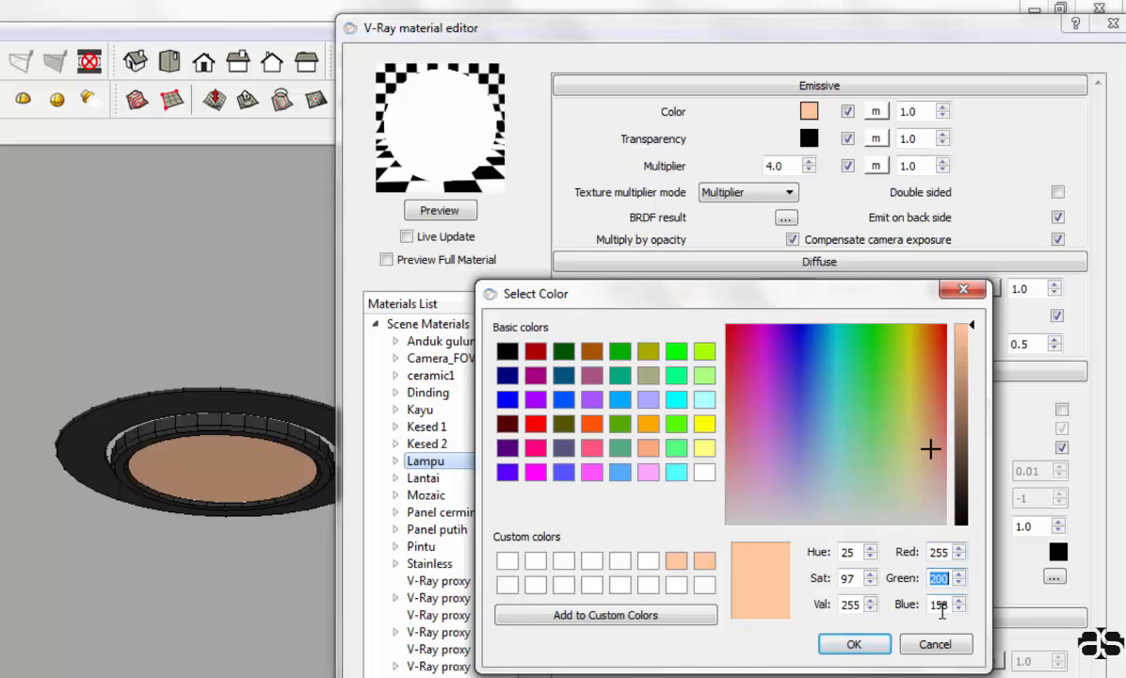
double_click(939, 605)
click(854, 644)
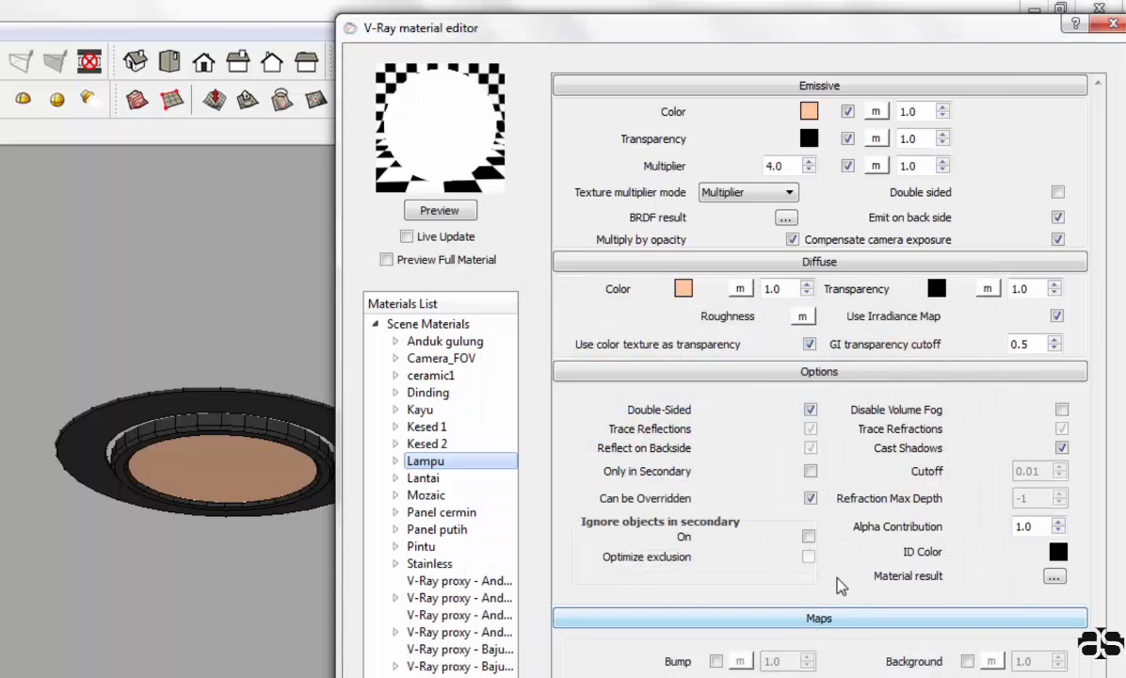
Step: Check the Lampu material's emissive multiplier, preview the material and return to selecting objects in the model
double_click(786, 166)
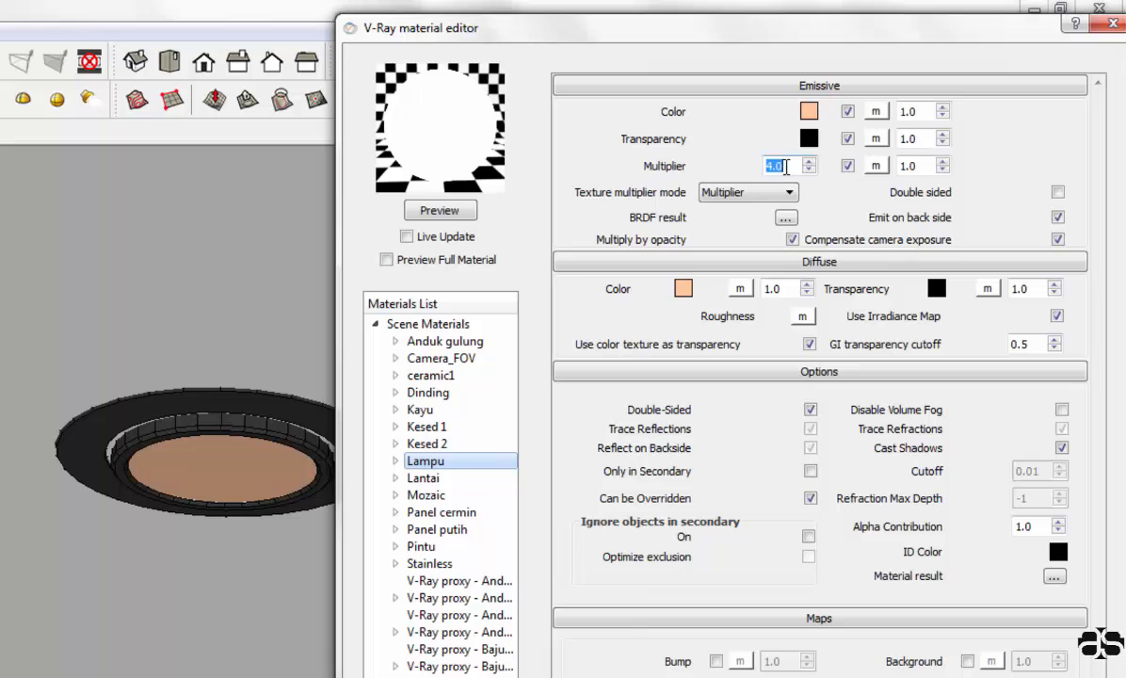
click(459, 211)
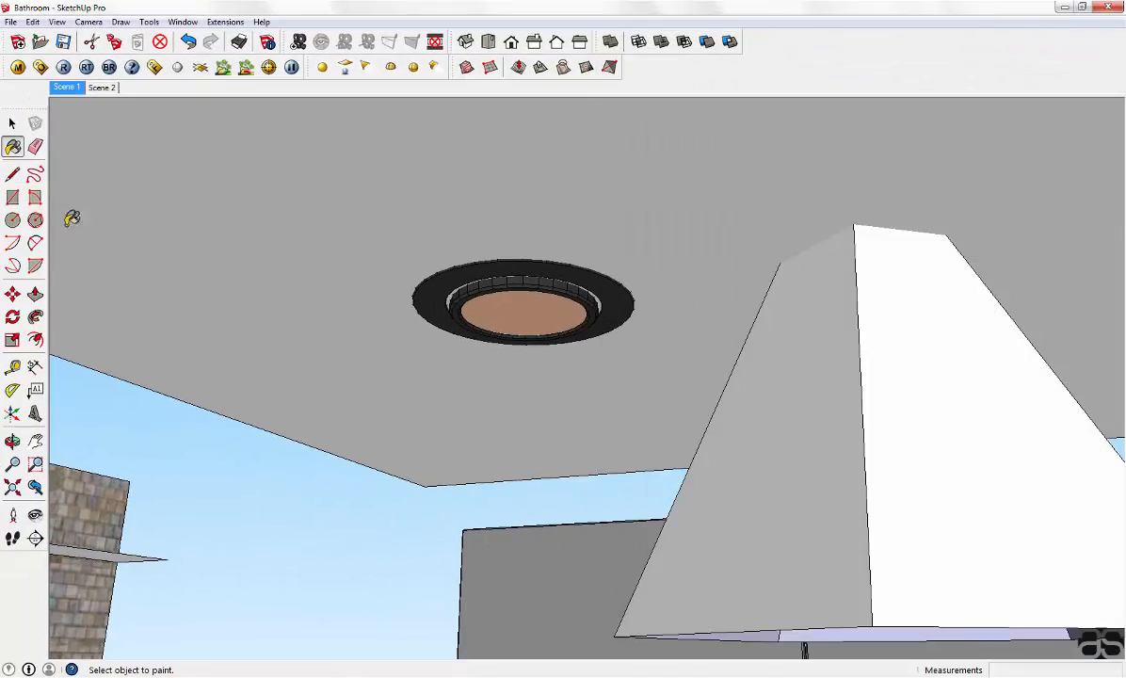
click(12, 123)
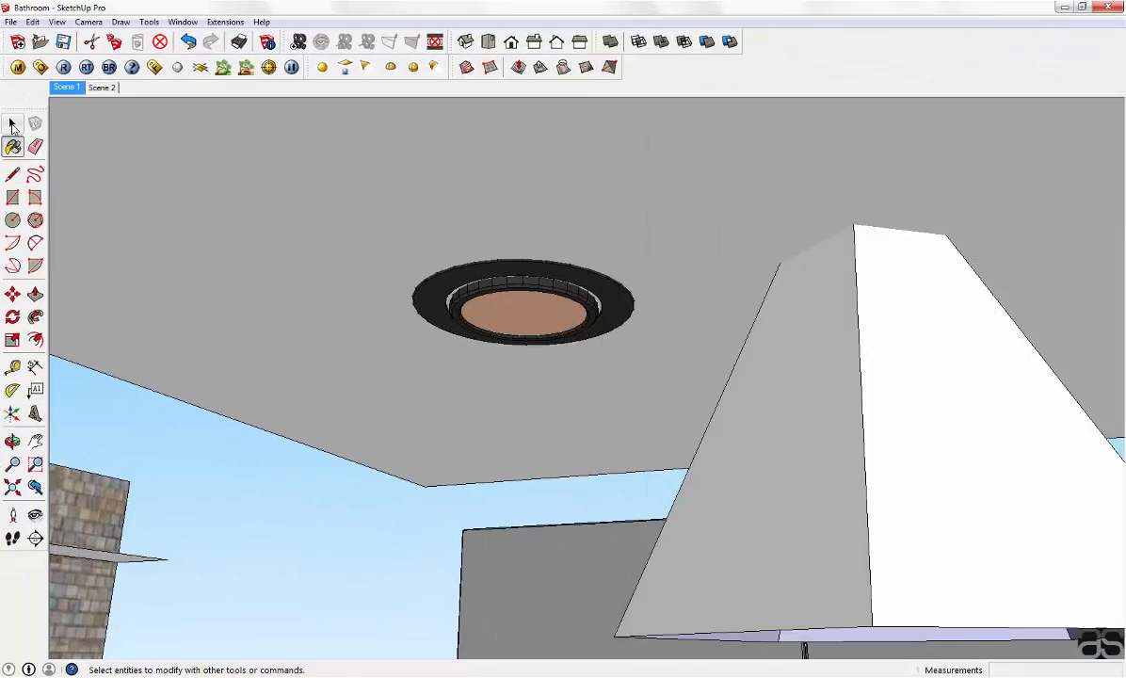
Step: Look over the bathtub and washbasin area and switch the view to Scene 2
mouse_move(216, 494)
middle_down()
mouse_move(434, 429)
mouse_move(618, 233)
mouse_move(692, 410)
mouse_move(579, 270)
mouse_move(746, 329)
mouse_move(690, 440)
mouse_move(624, 421)
middle_up()
scroll(665, 439, up, 5)
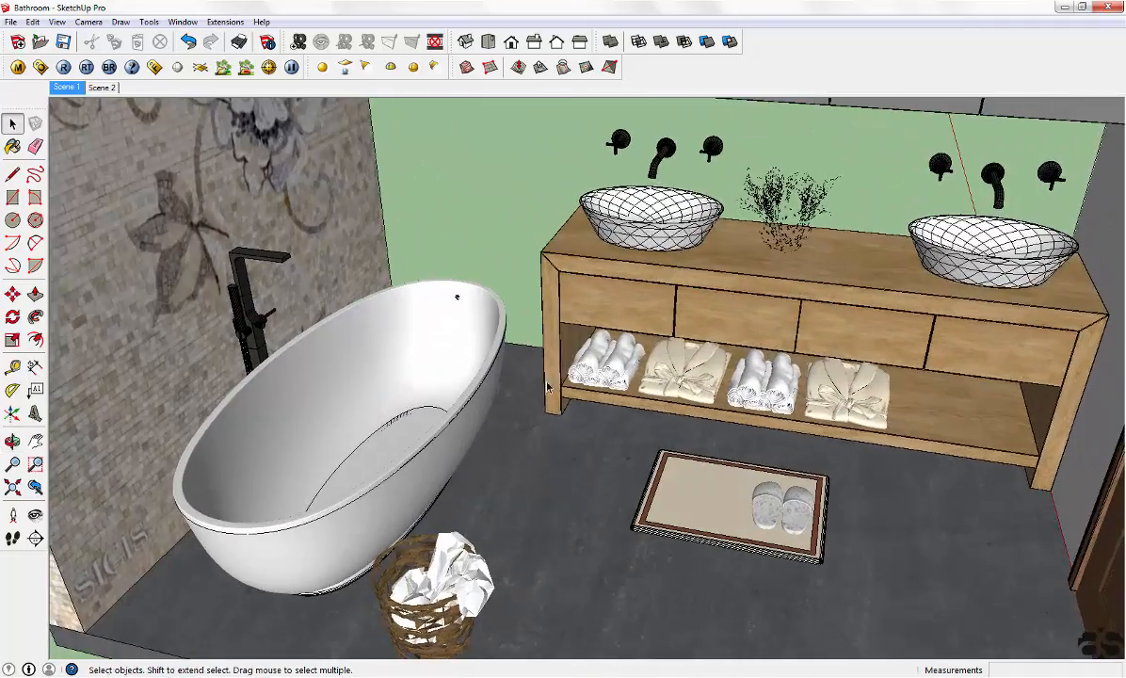
shift+middle_drag(565, 400, 688, 458)
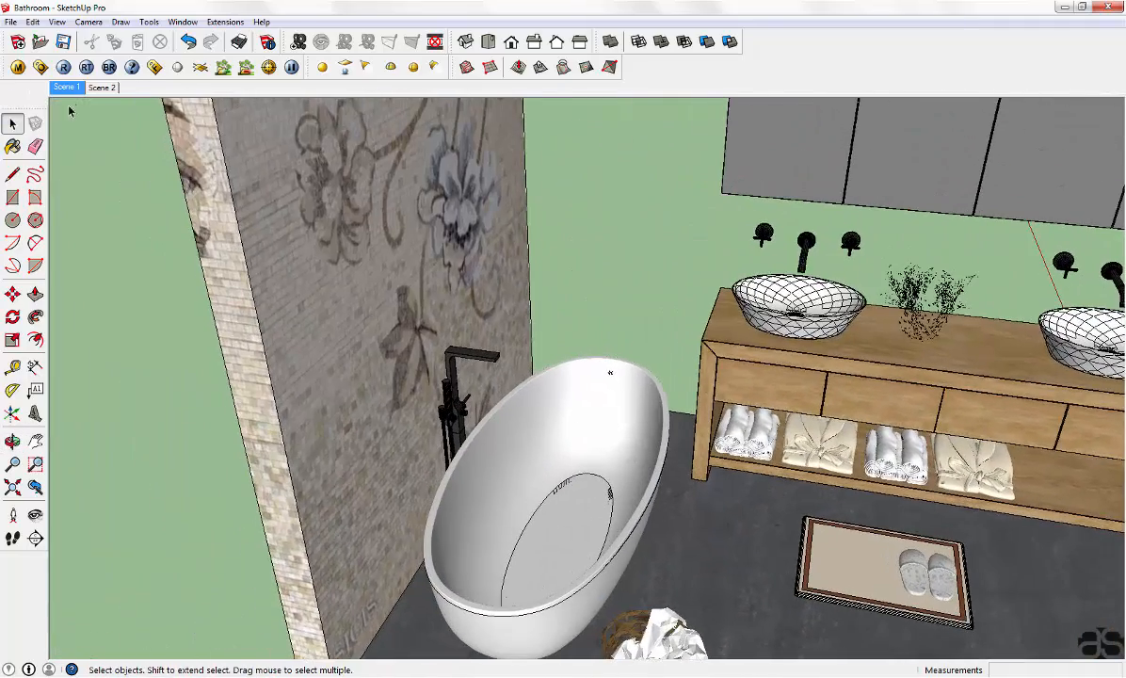
click(102, 87)
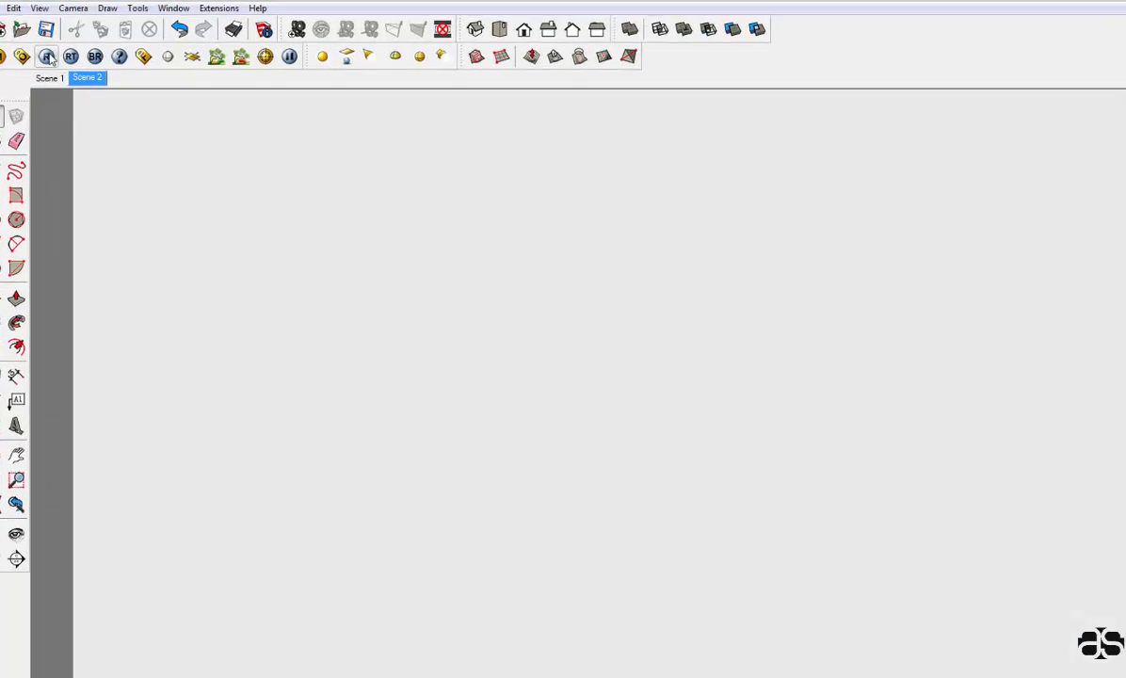
Step: Open the V-Ray render options and review the Global switches, including Filter maps for GI
click(46, 56)
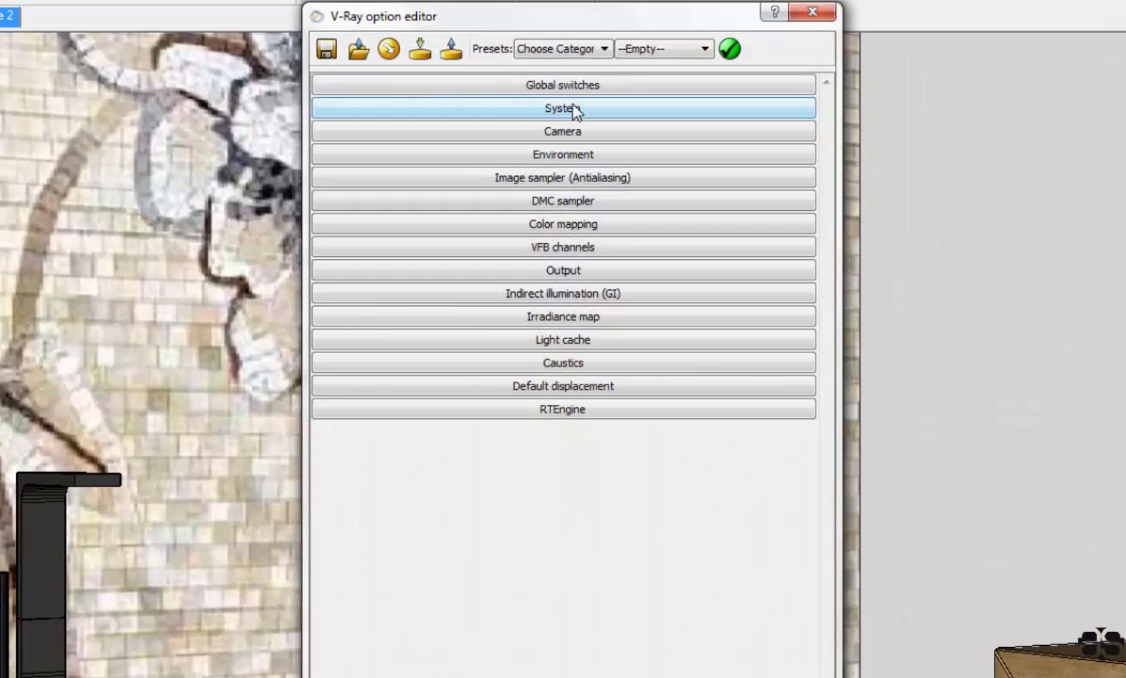
click(581, 85)
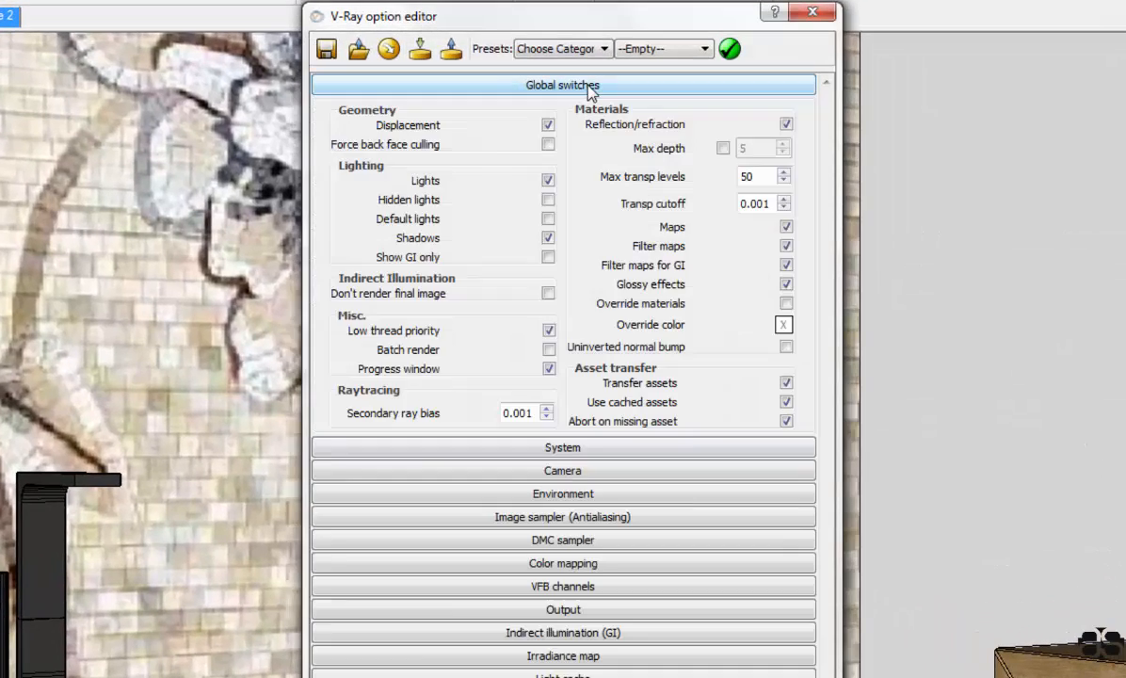
click(787, 266)
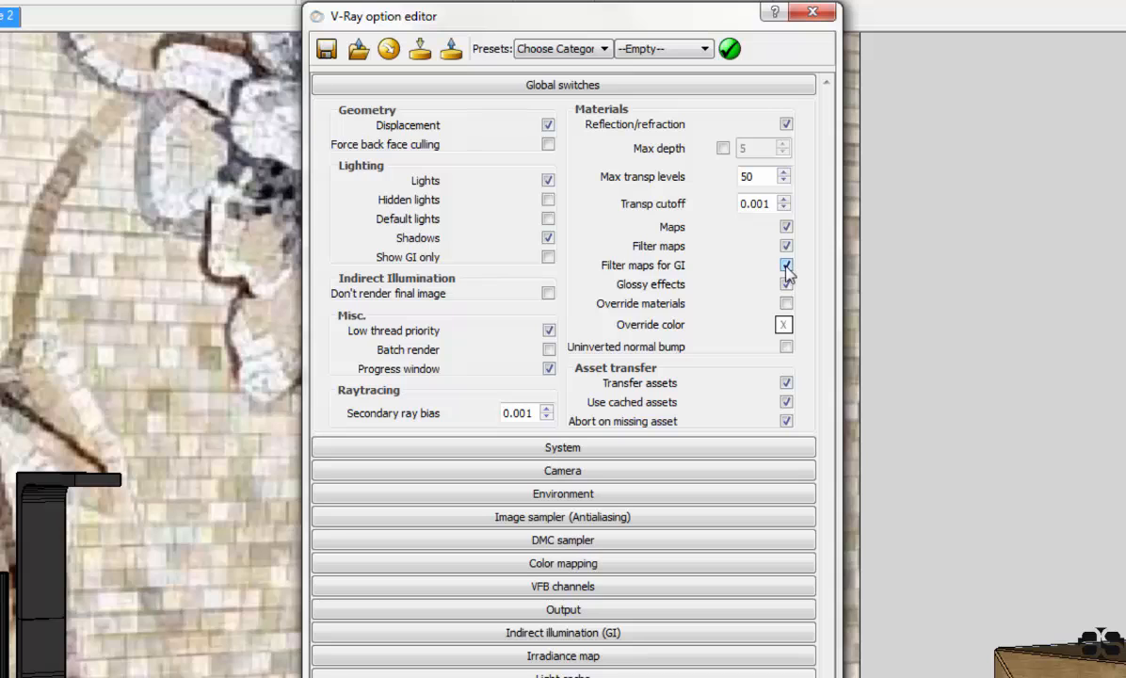
click(646, 90)
Step: Check the dynamic memory limit in the System settings and reselect Top-Bottom as the region sequence
click(628, 110)
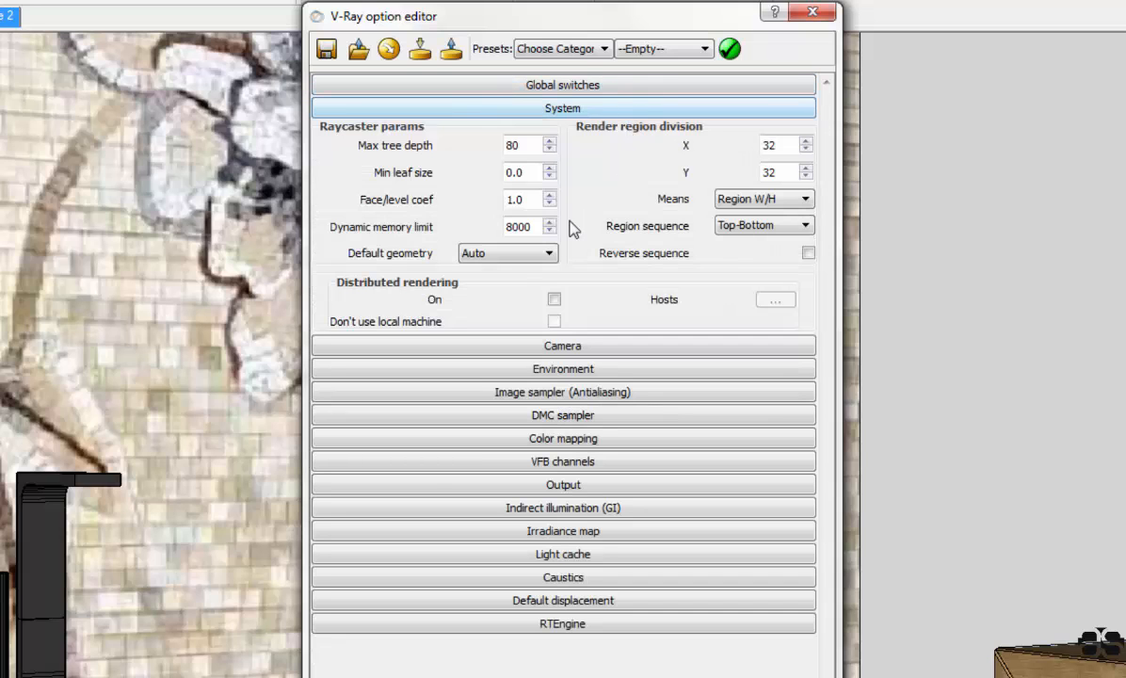
double_click(538, 226)
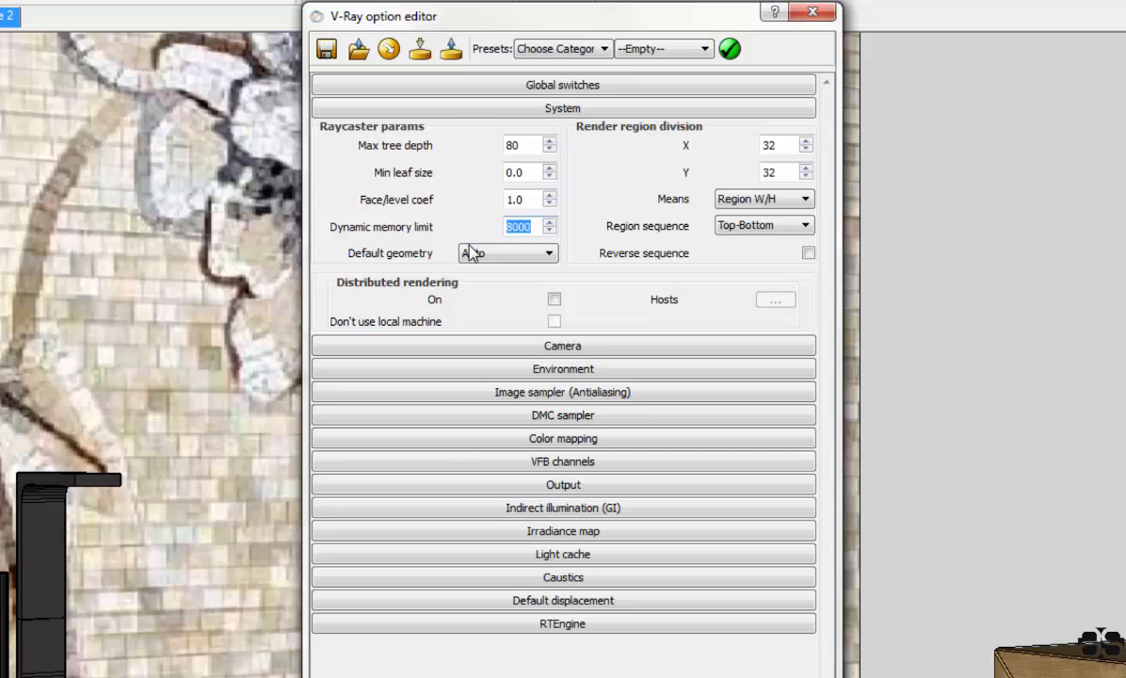
click(765, 231)
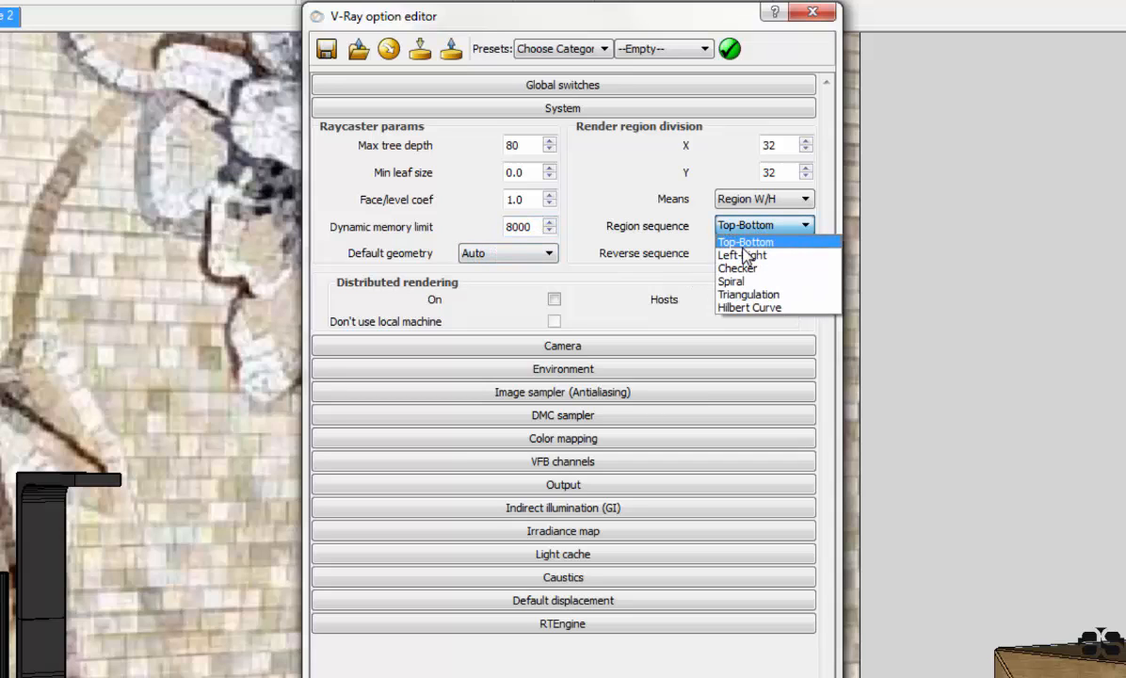
click(742, 246)
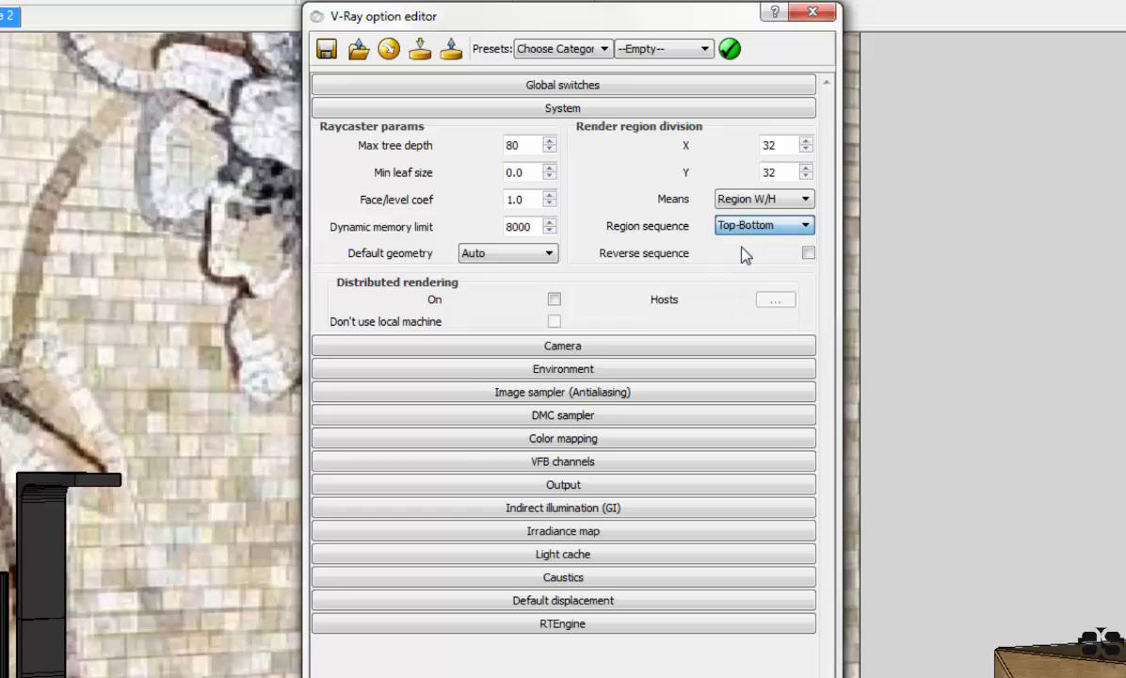
click(672, 112)
Step: Review the Camera settings, toggling Override focal length off and on and checking the focal length, F-number and film speed
click(633, 137)
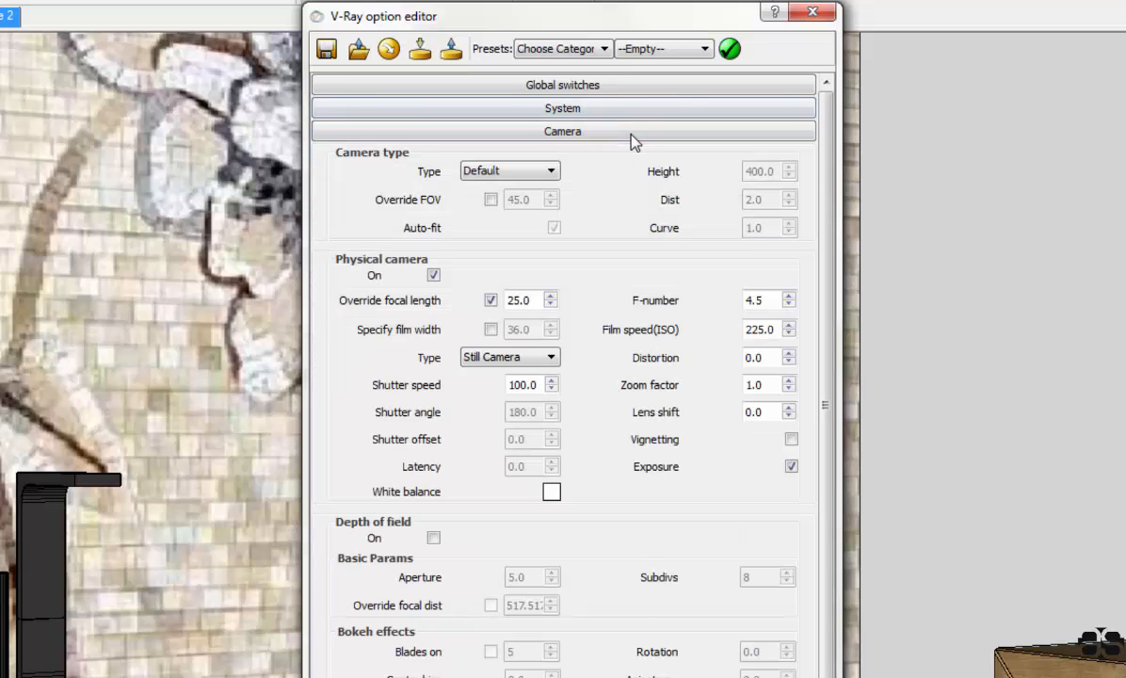
click(490, 300)
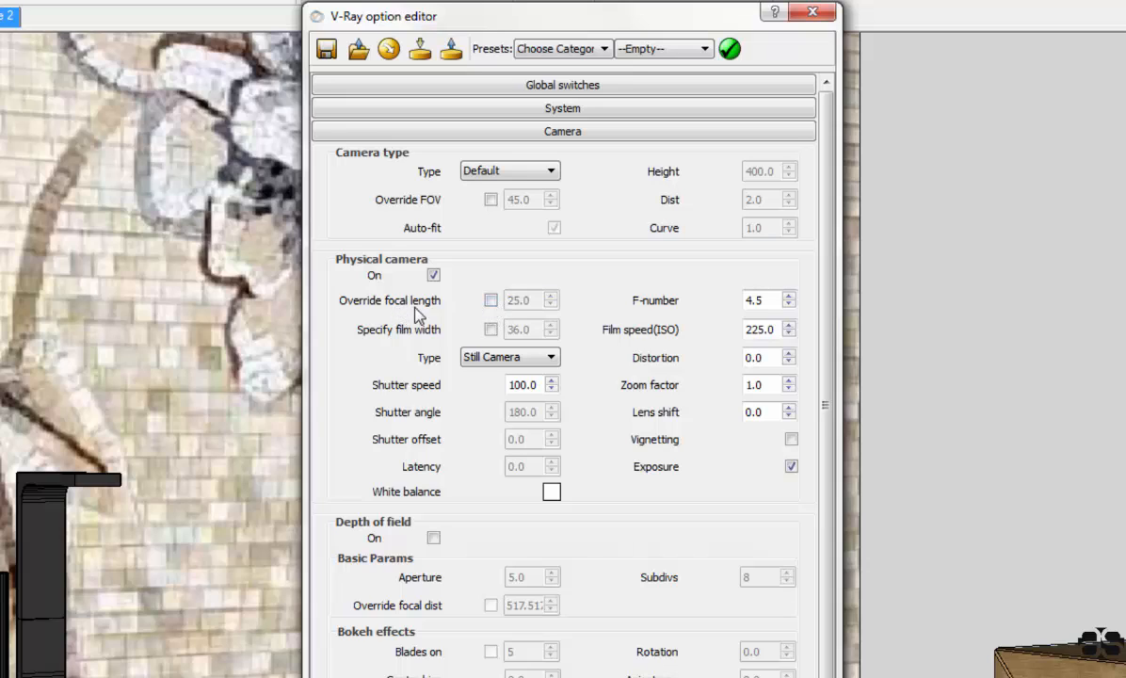
click(491, 302)
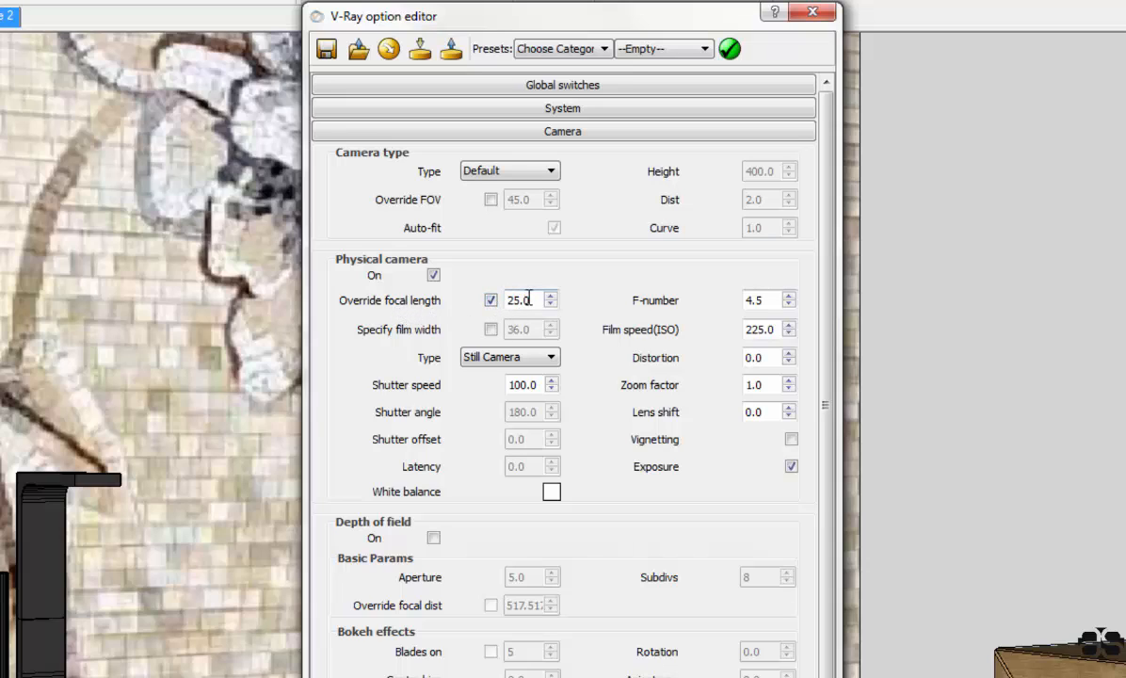
double_click(529, 300)
click(769, 301)
double_click(769, 301)
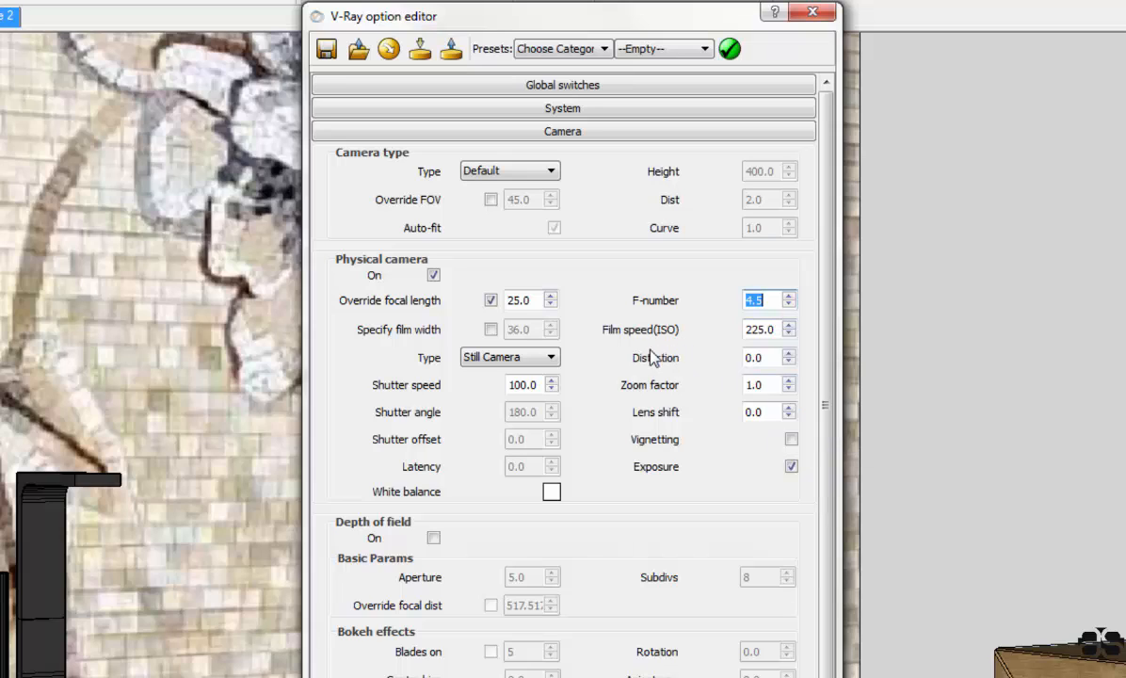
double_click(763, 330)
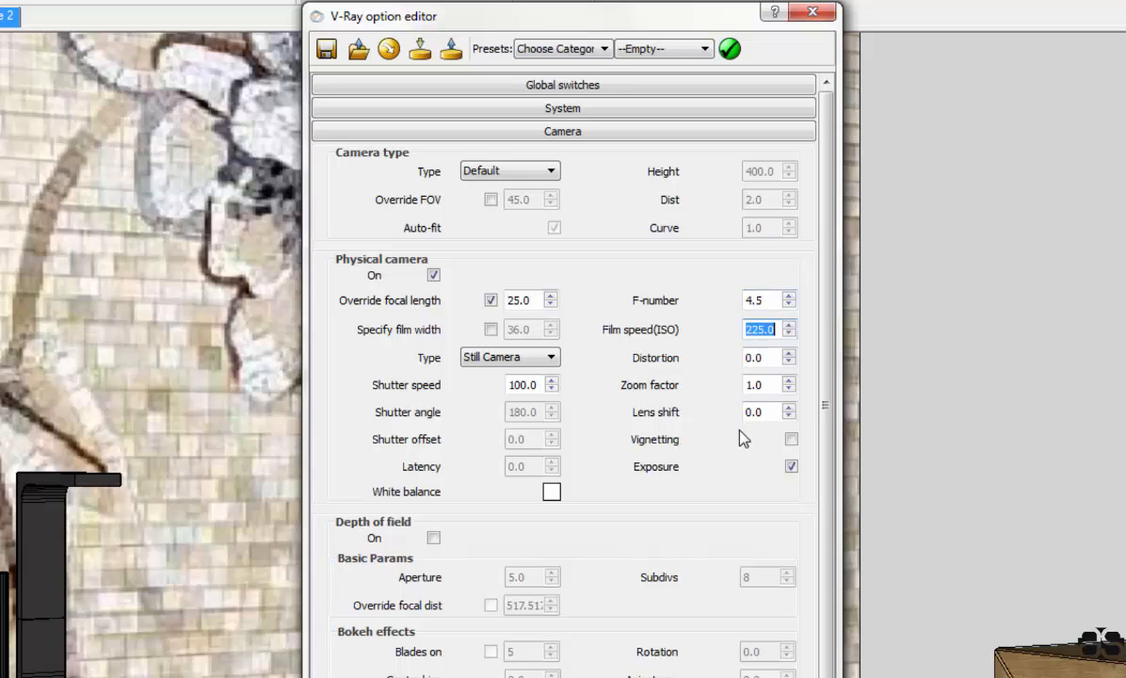
click(631, 137)
Step: In the Environment settings, turn off the GI skylight and turn on the reflection/refraction background
click(615, 156)
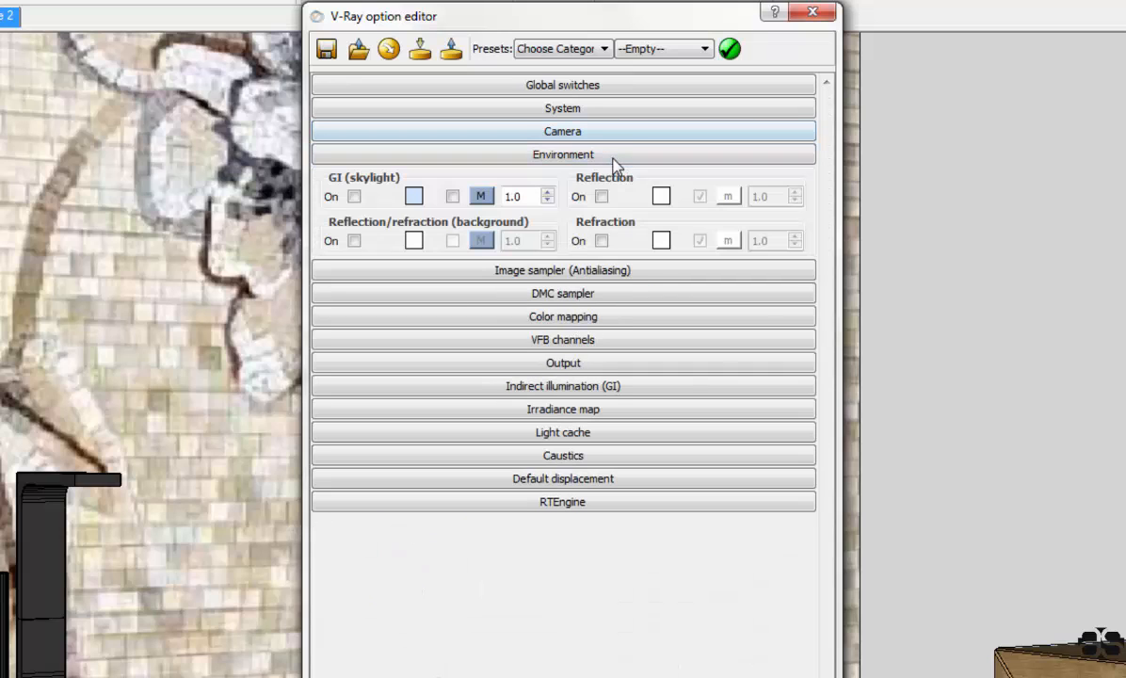
click(355, 198)
click(354, 241)
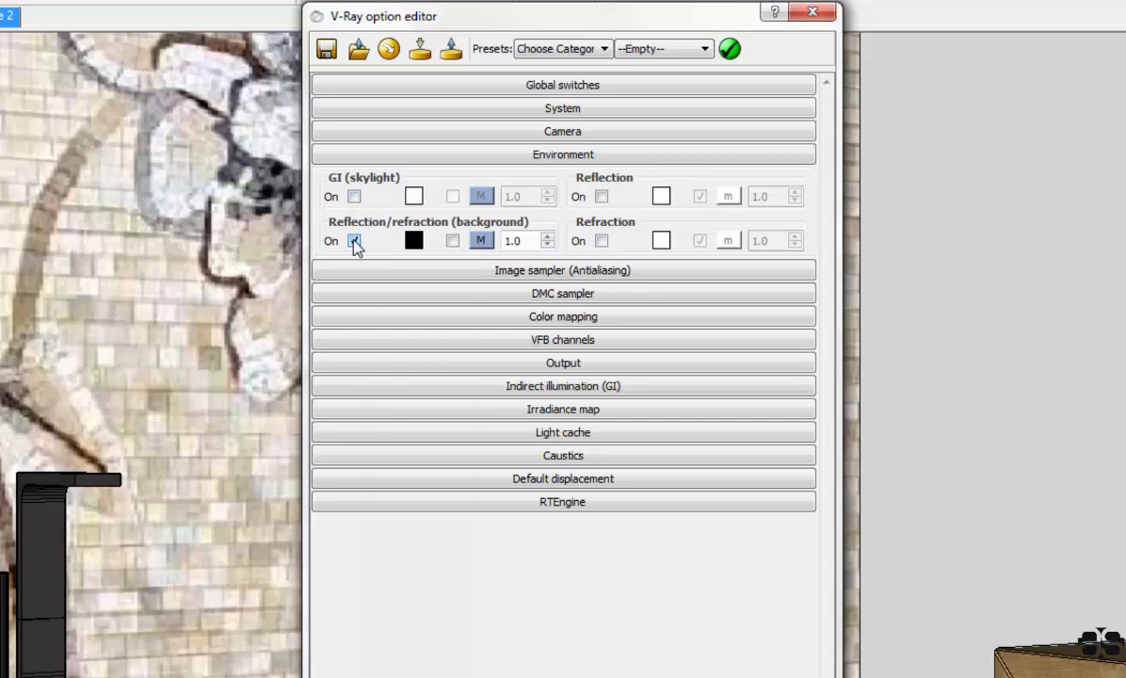
click(565, 155)
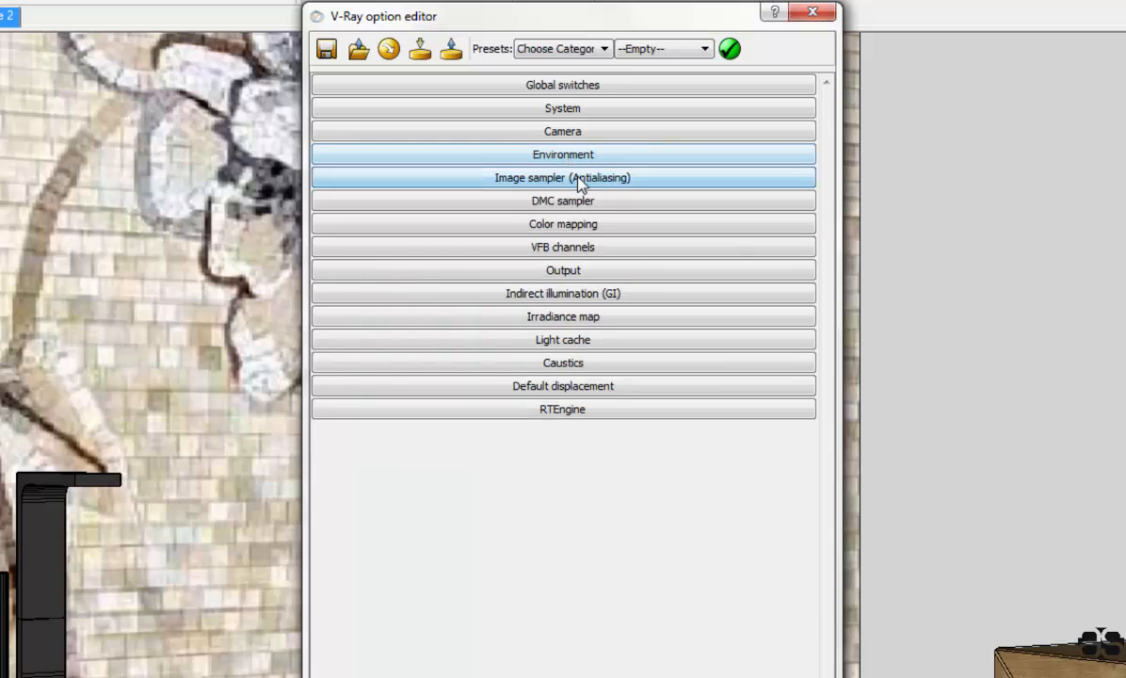
Step: Review the Image sampler's subdivs and filter size, reselecting Adaptive DMC as the type and Catmull Rom as the antialiasing filter
click(578, 178)
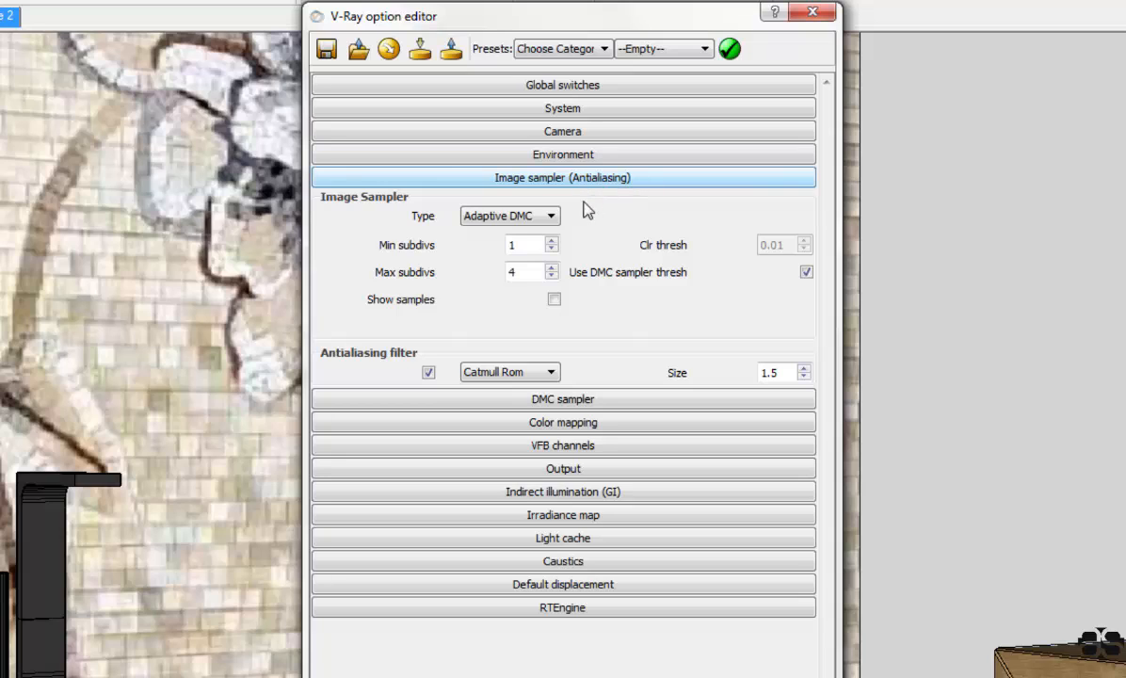
click(527, 216)
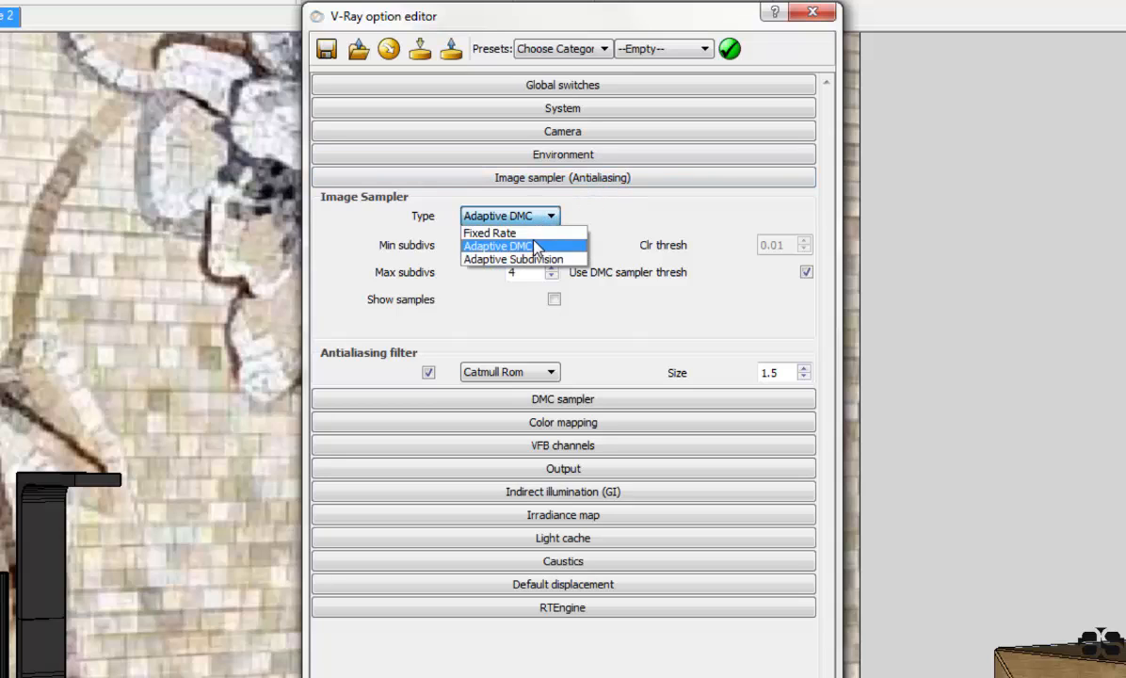
click(533, 246)
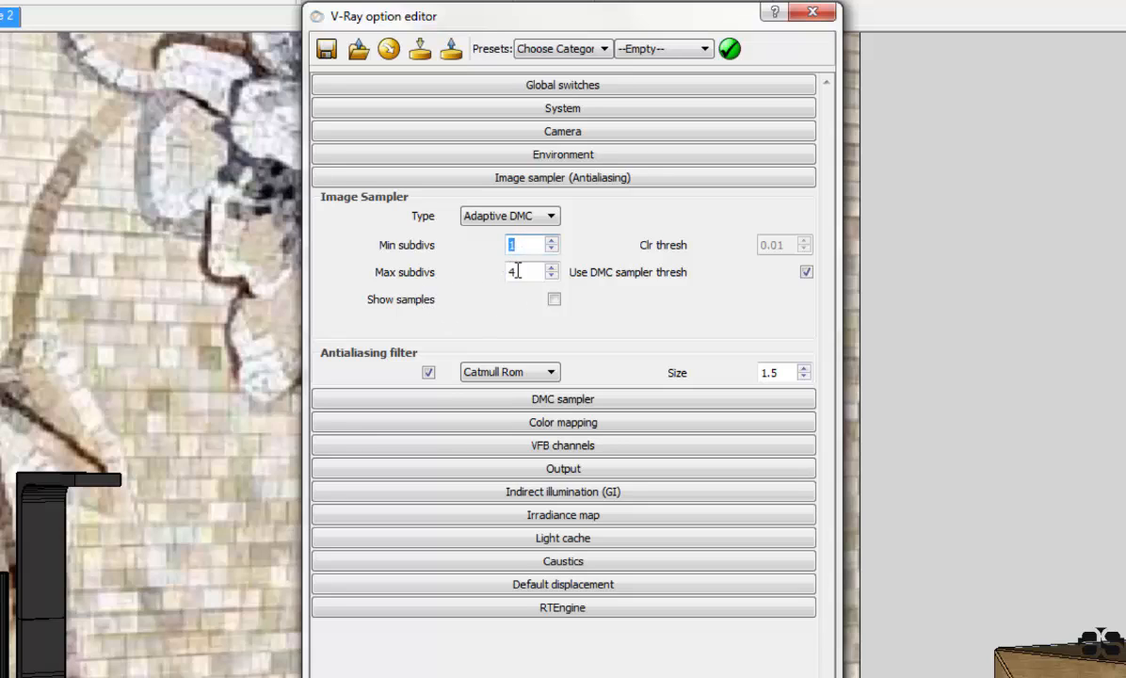
double_click(517, 271)
click(547, 374)
click(524, 419)
drag(765, 375, 790, 373)
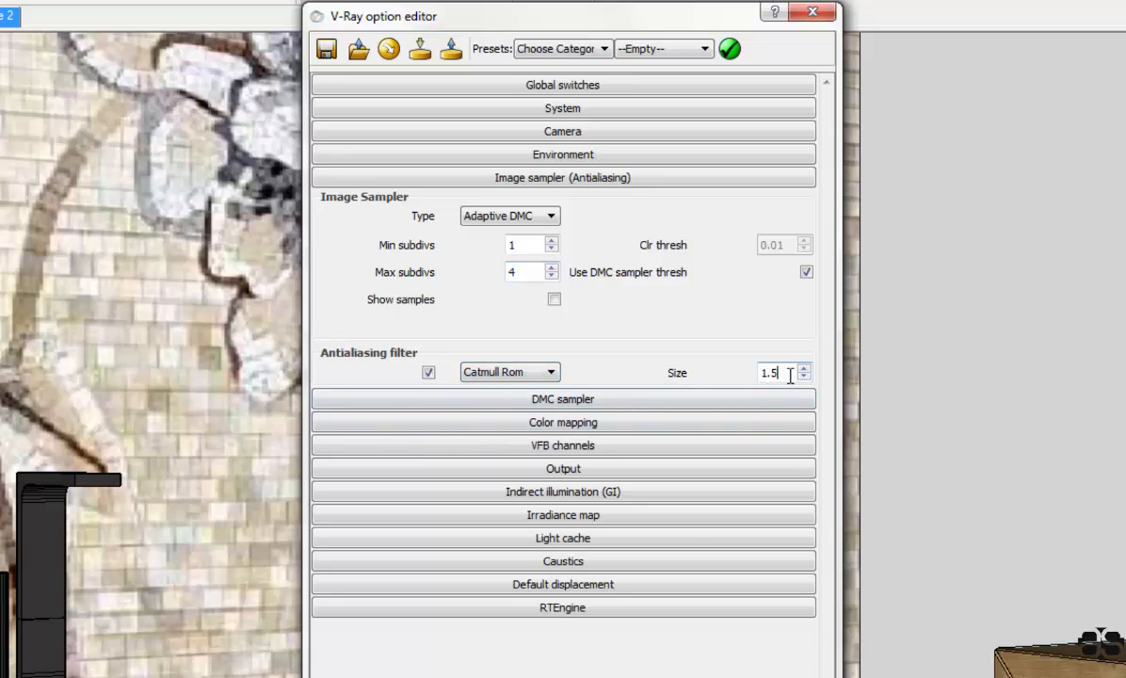
click(687, 185)
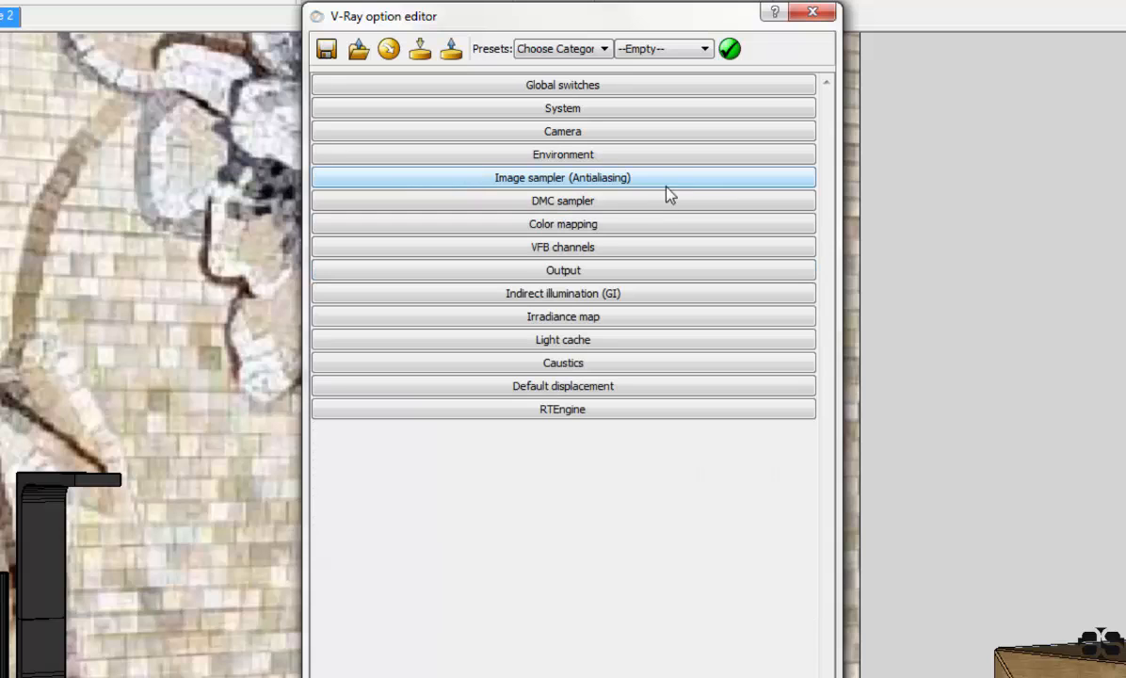
Step: Check the DMC sampler's adaptive amount, noise threshold, min samples and global subdivs multiplier
click(614, 203)
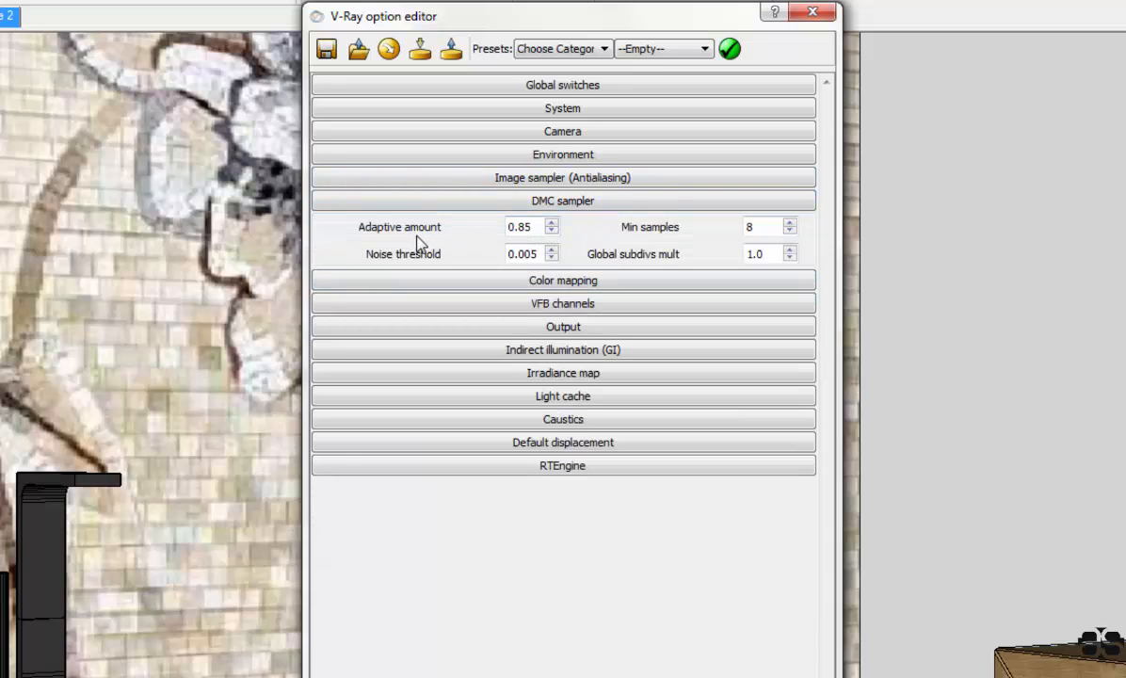
double_click(523, 227)
drag(510, 253, 533, 282)
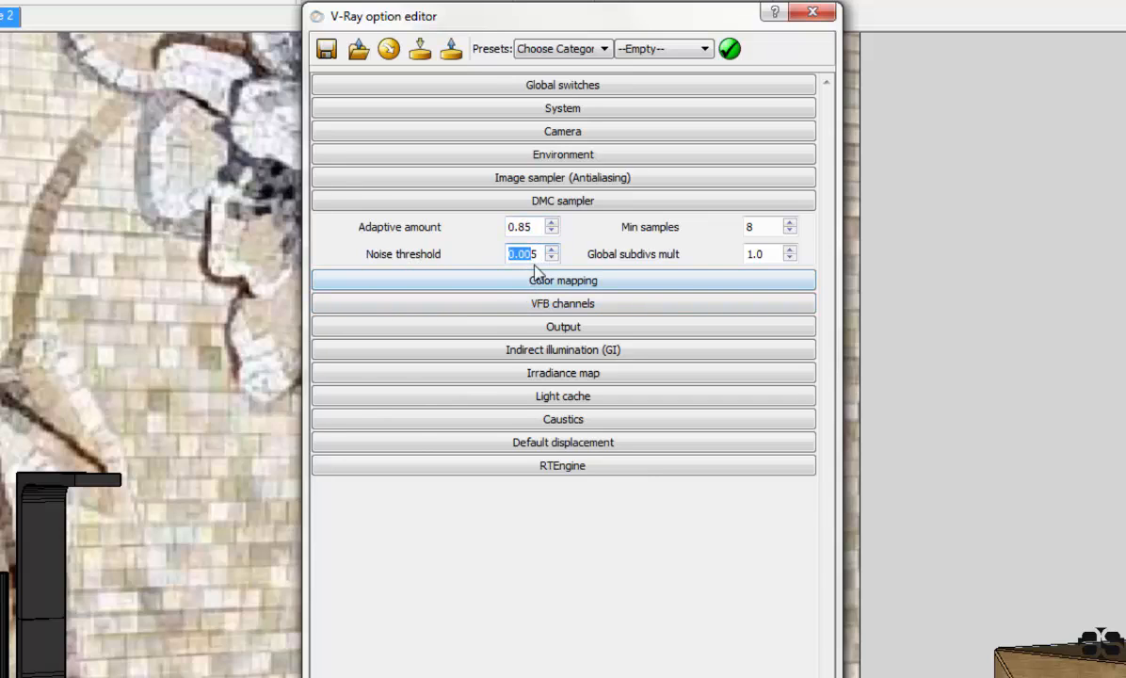
double_click(763, 226)
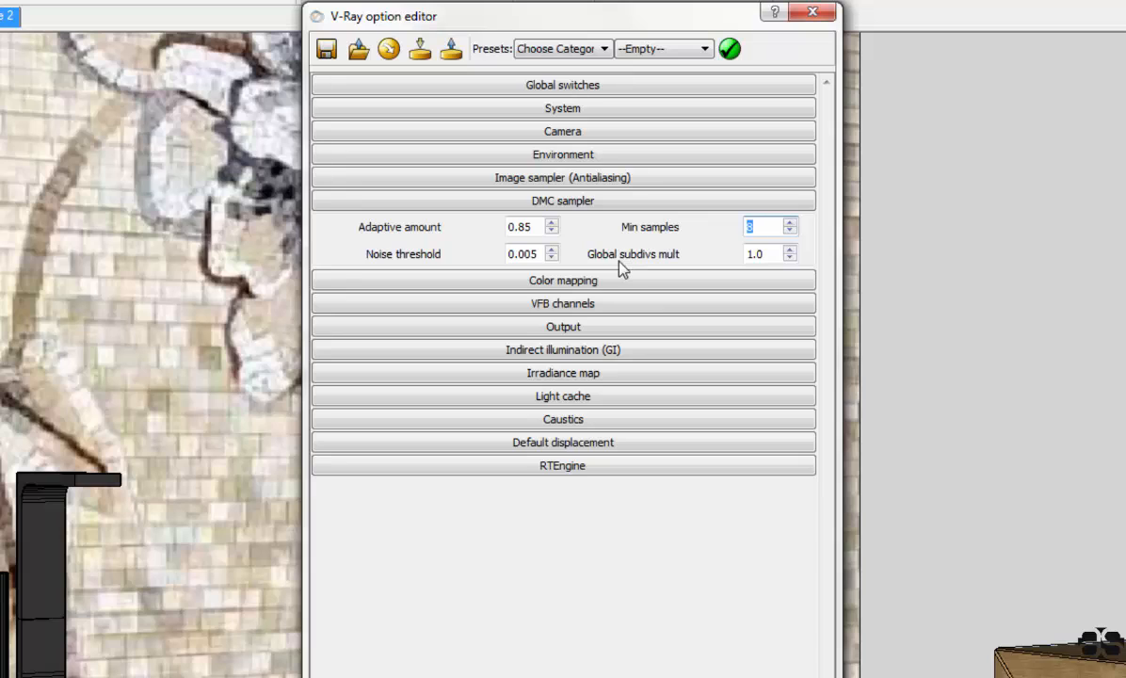
double_click(772, 255)
click(608, 201)
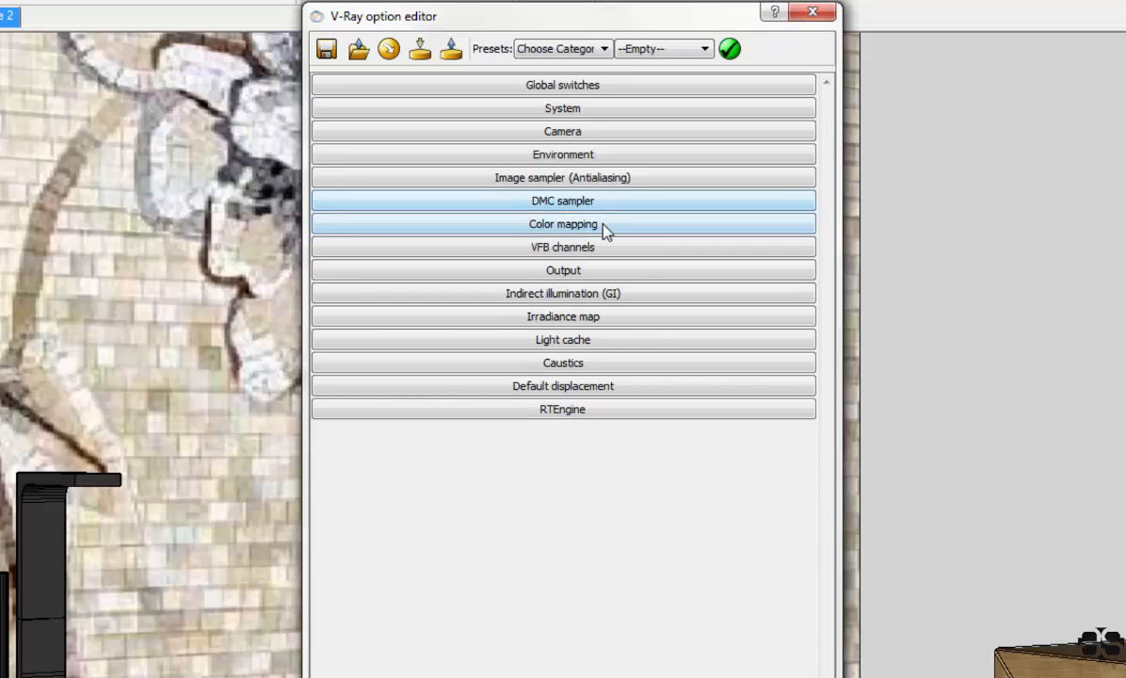
Step: Review the Color mapping settings, checking the Exponential type and gamma and toggling Clamp output off and on
click(606, 226)
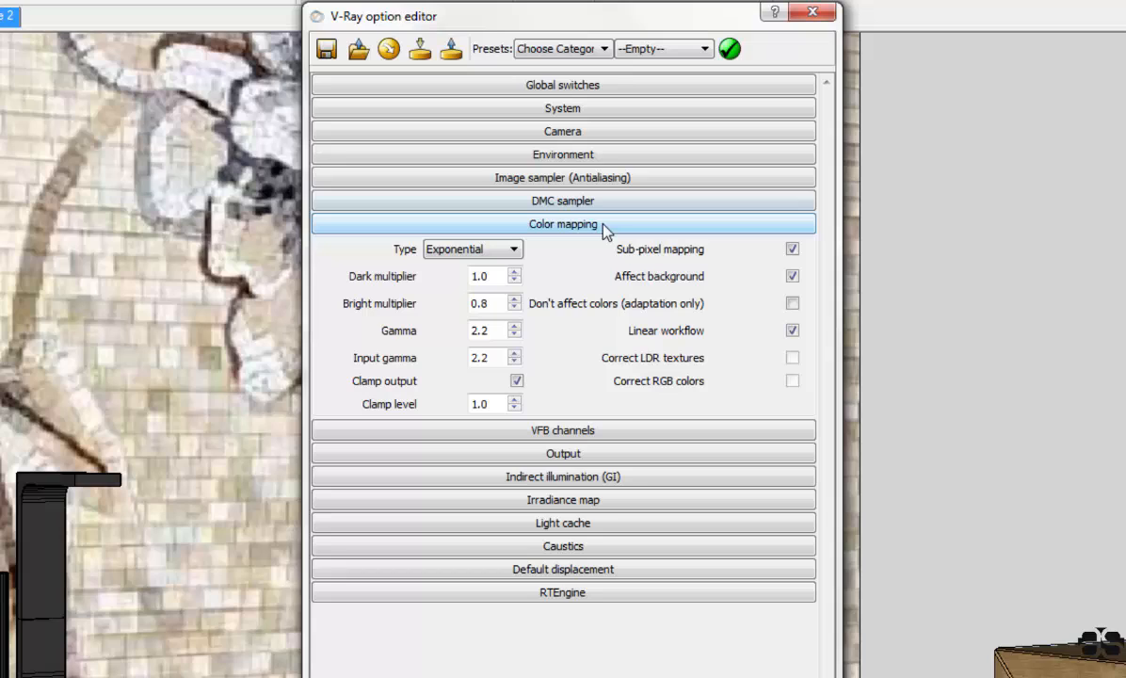
click(513, 250)
click(471, 279)
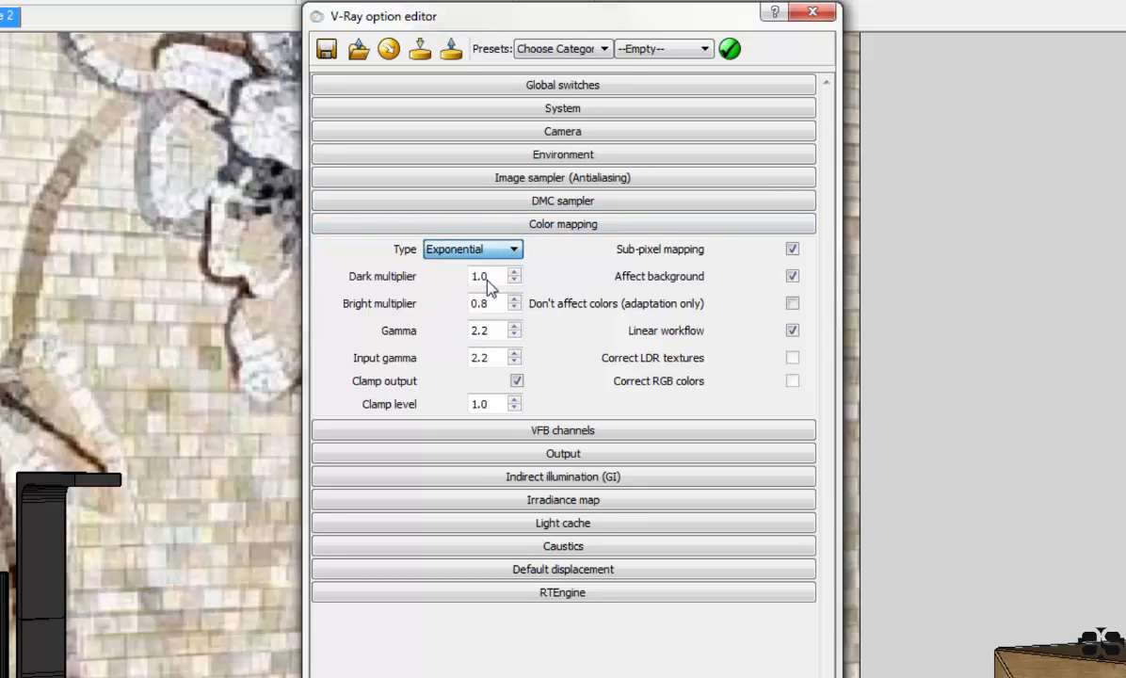
drag(492, 330, 465, 346)
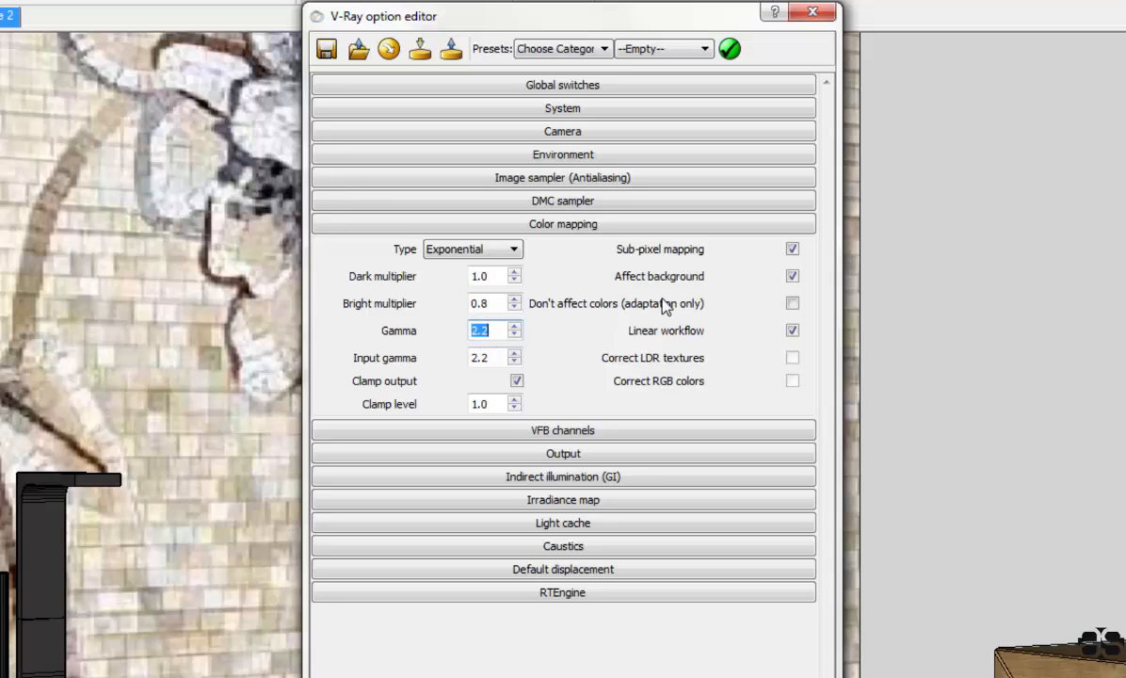
click(517, 381)
click(517, 381)
click(650, 226)
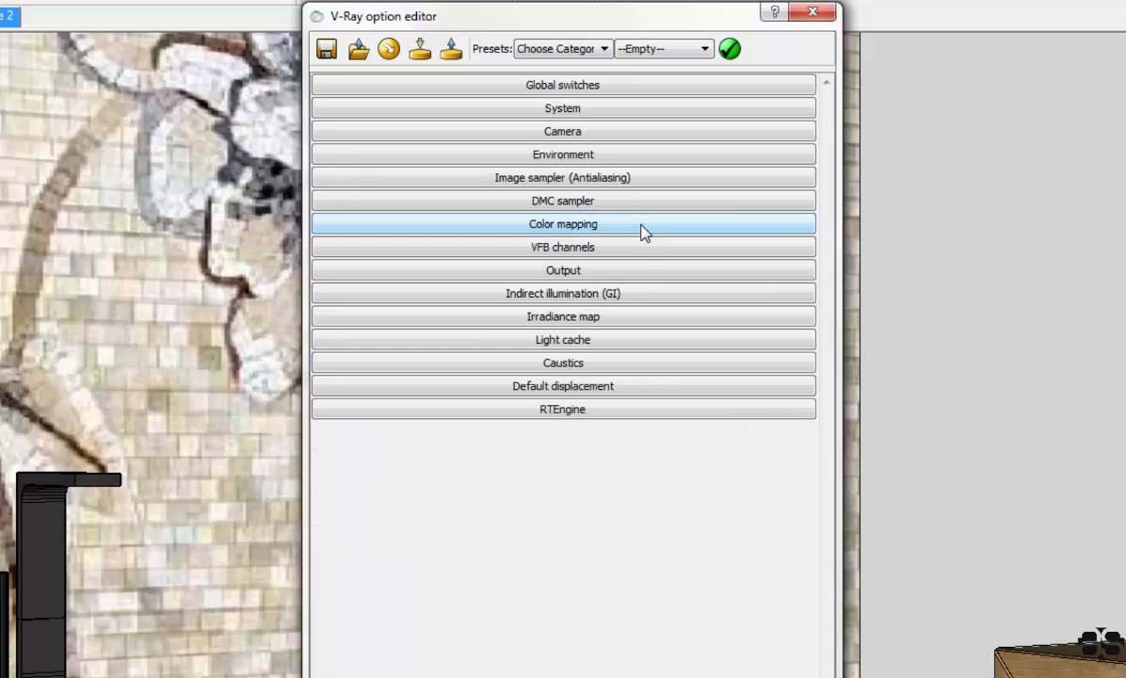
Step: Browse the standard channels available in the VFB channels settings, down to RenderID and Sample Rate
click(620, 249)
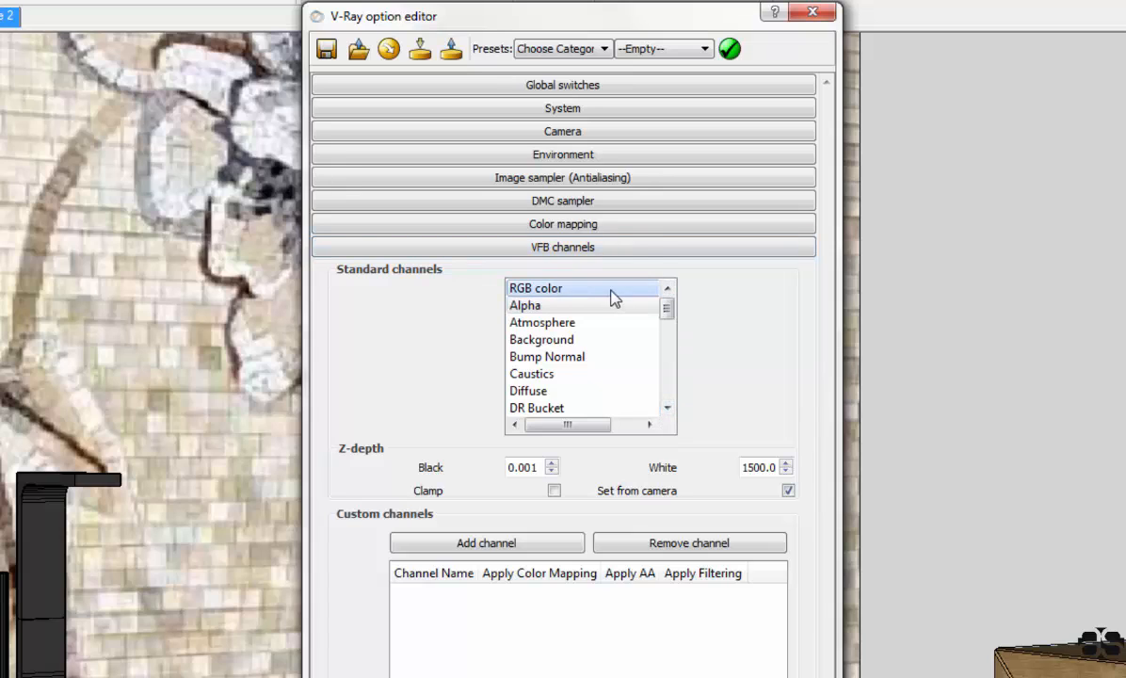
click(667, 407)
click(667, 407)
click(667, 408)
click(667, 407)
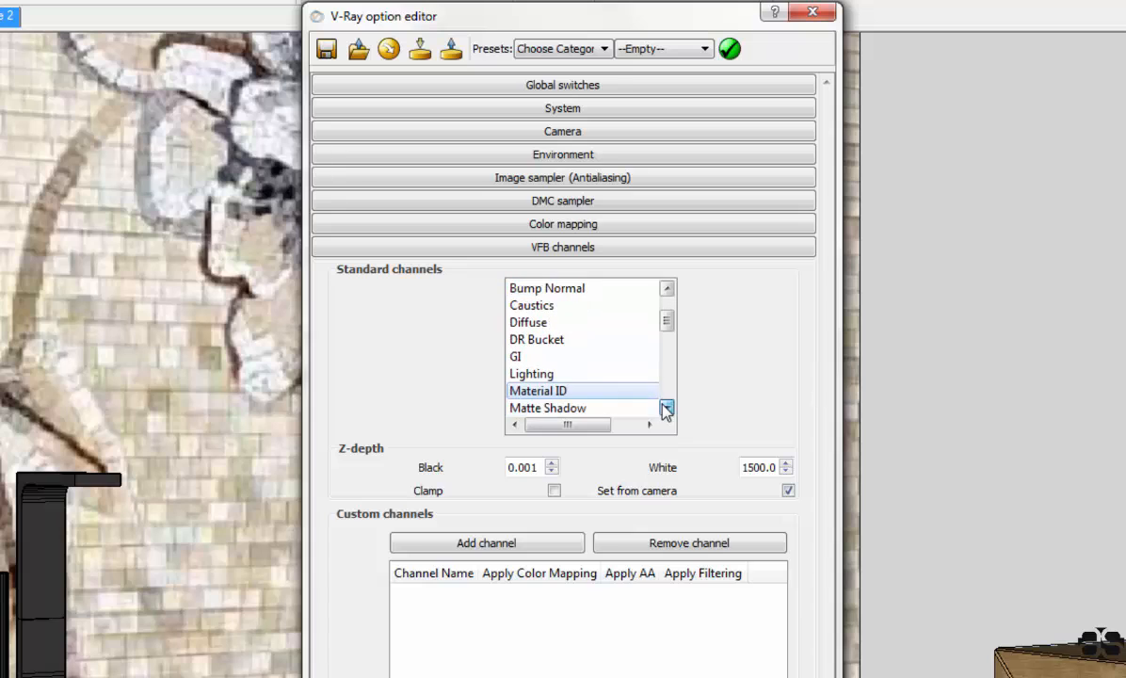
click(666, 408)
click(667, 408)
double_click(667, 408)
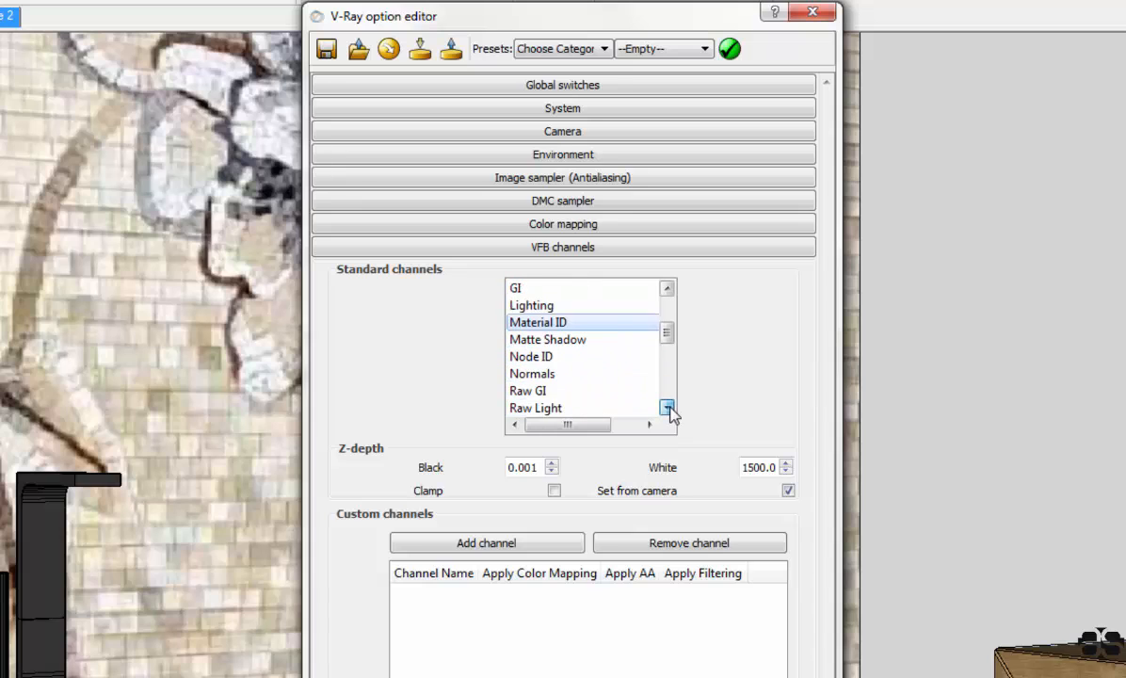
double_click(667, 408)
click(666, 408)
double_click(666, 408)
double_click(666, 407)
click(666, 408)
click(666, 408)
click(667, 408)
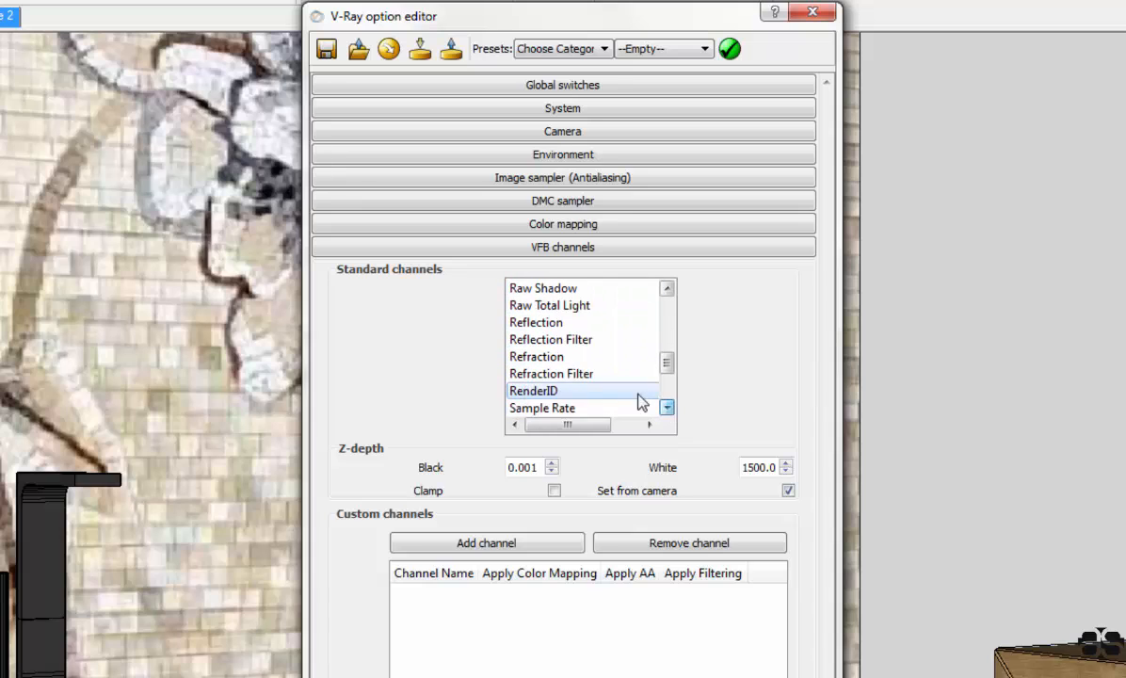
click(612, 247)
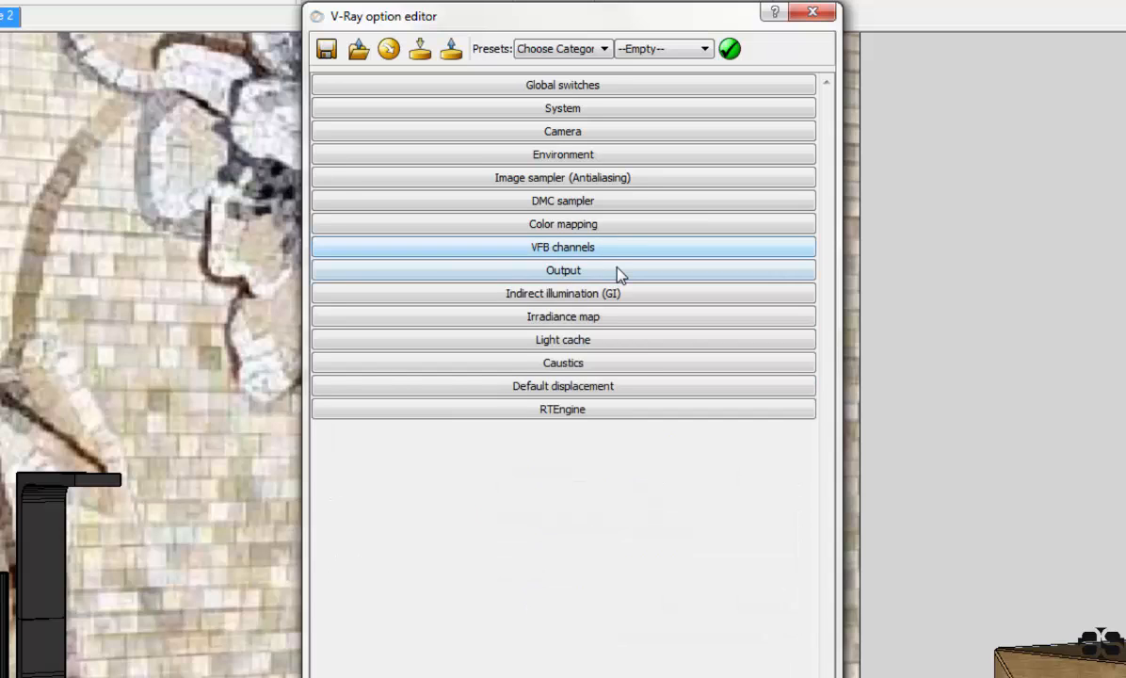
Step: Check the width and height of the render image in the Output settings
click(618, 273)
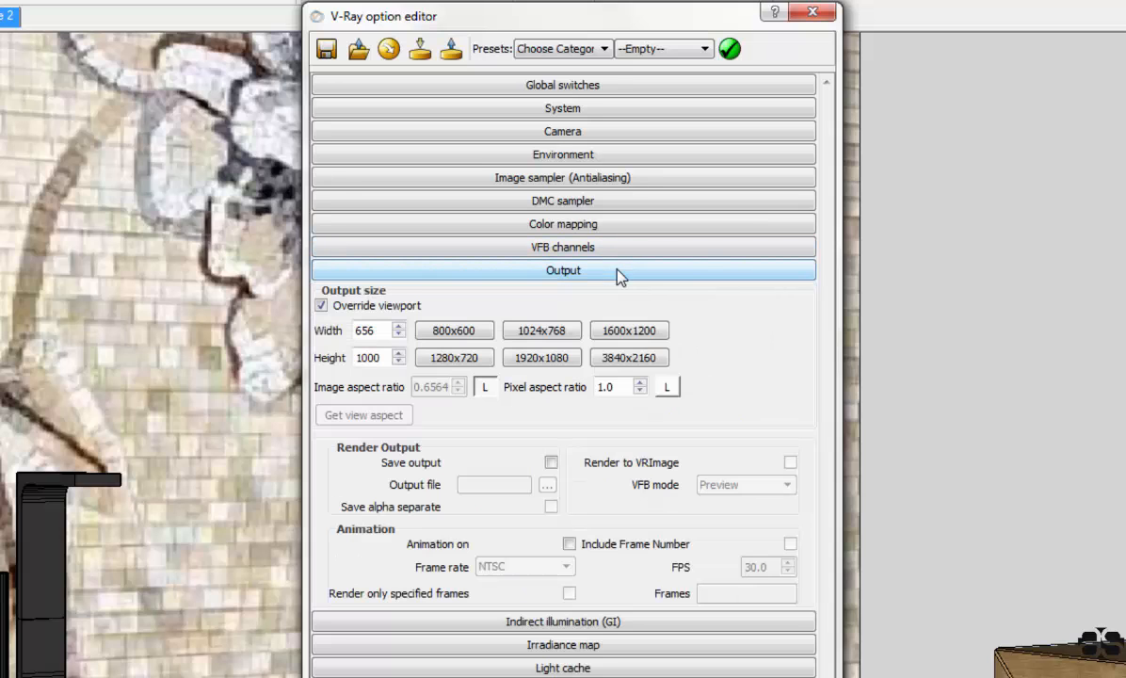
double_click(376, 332)
double_click(369, 358)
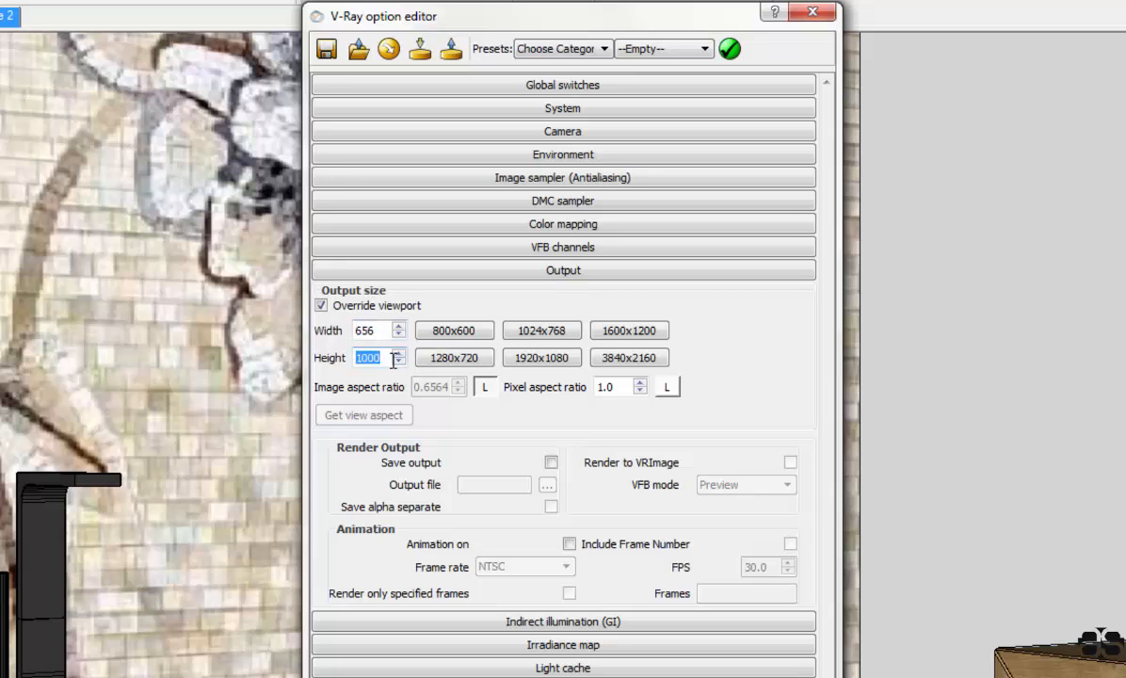
click(567, 273)
Step: Review the Indirect illumination settings, checking the ambient occlusion amount, subdivs and radius
click(592, 297)
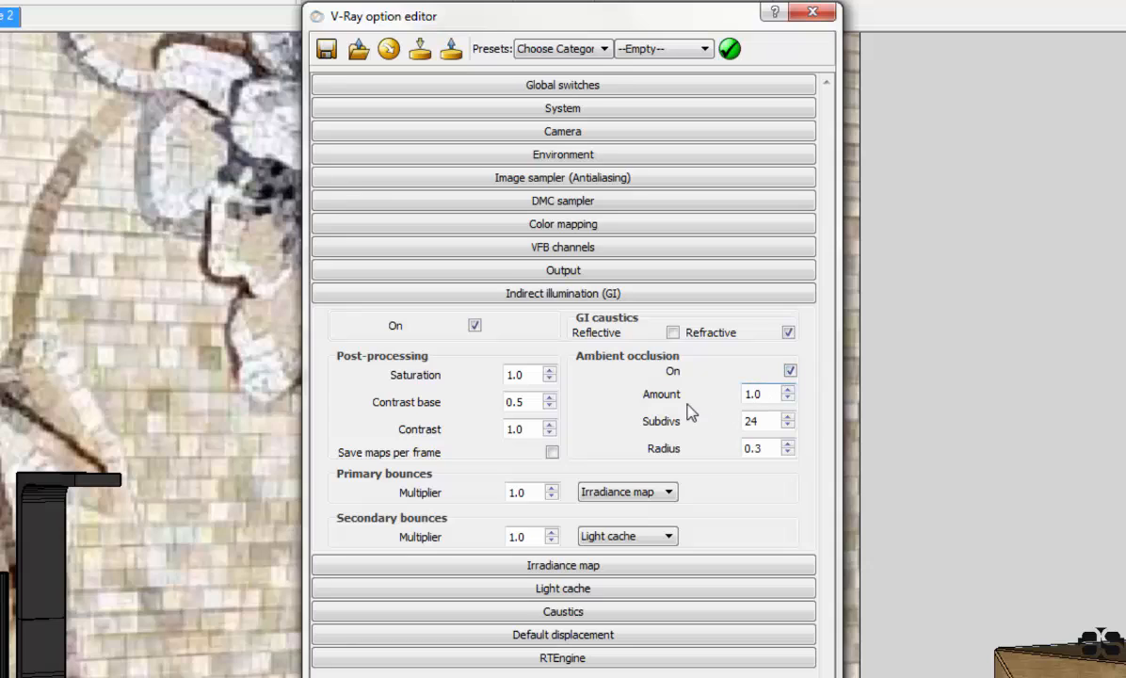
double_click(755, 394)
double_click(754, 421)
double_click(770, 449)
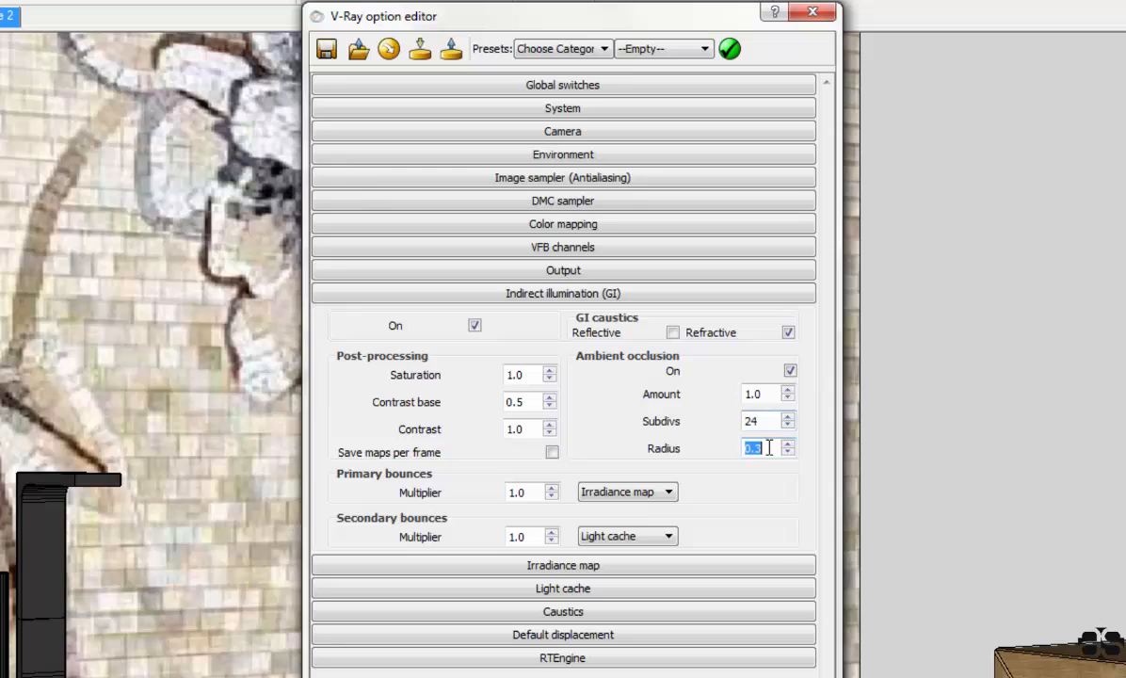
click(678, 296)
Step: Check the Irradiance map's min rate, max rate, HSph. subdivs and interpolation samples
click(658, 321)
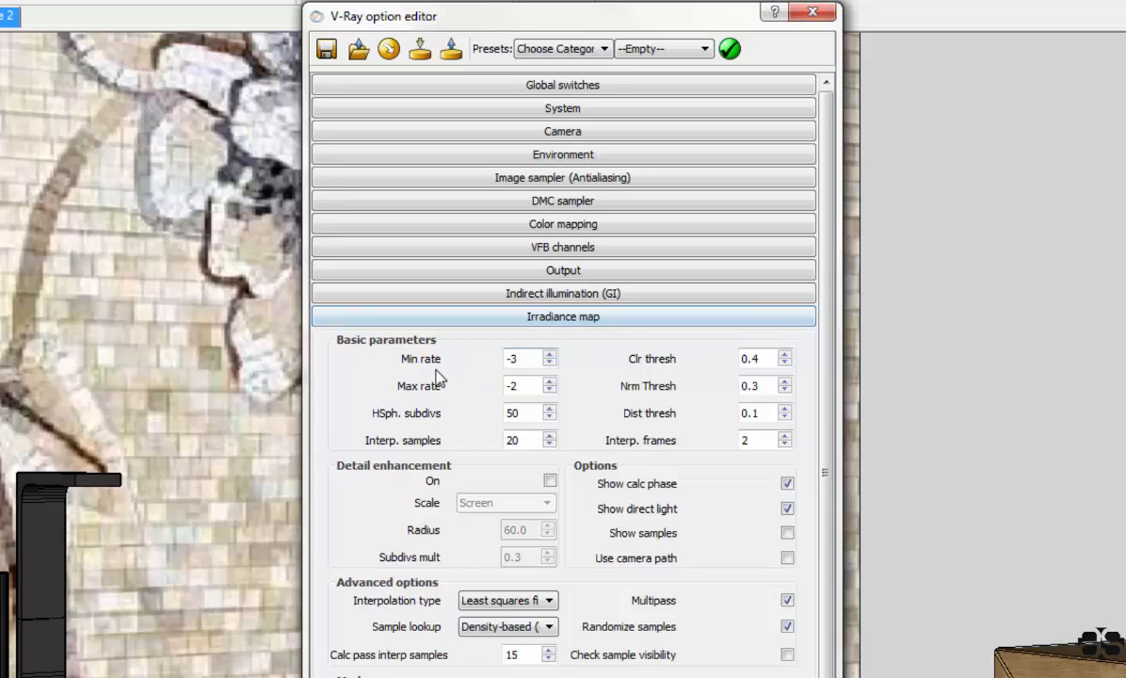
double_click(513, 359)
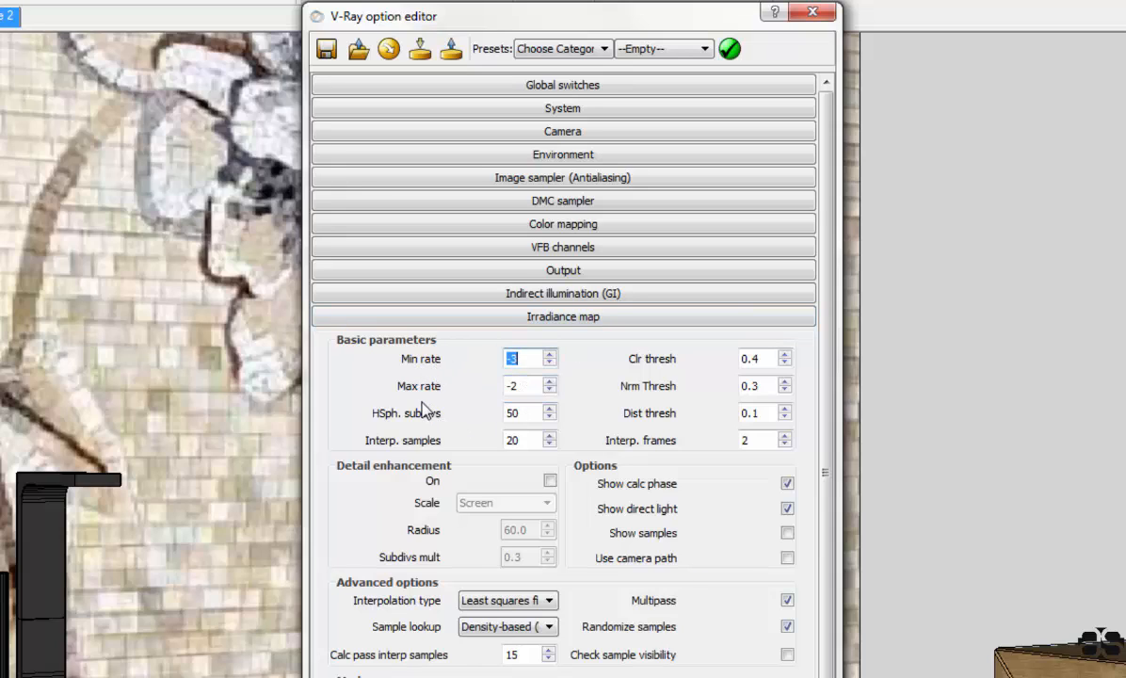
double_click(527, 385)
double_click(531, 412)
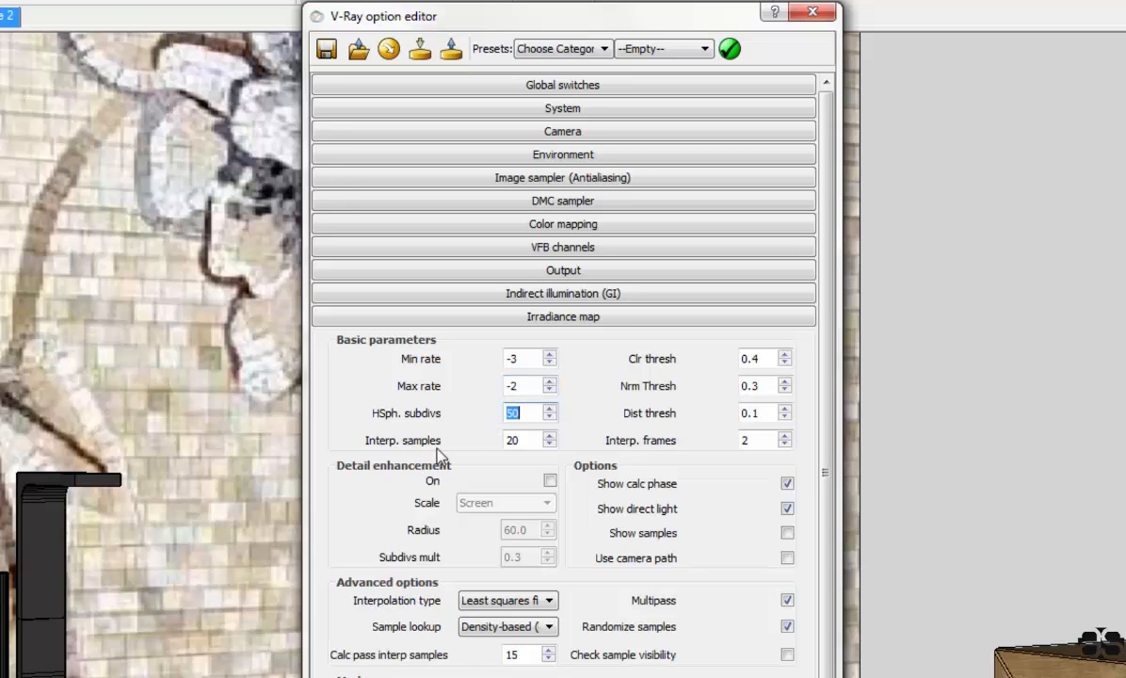
double_click(514, 440)
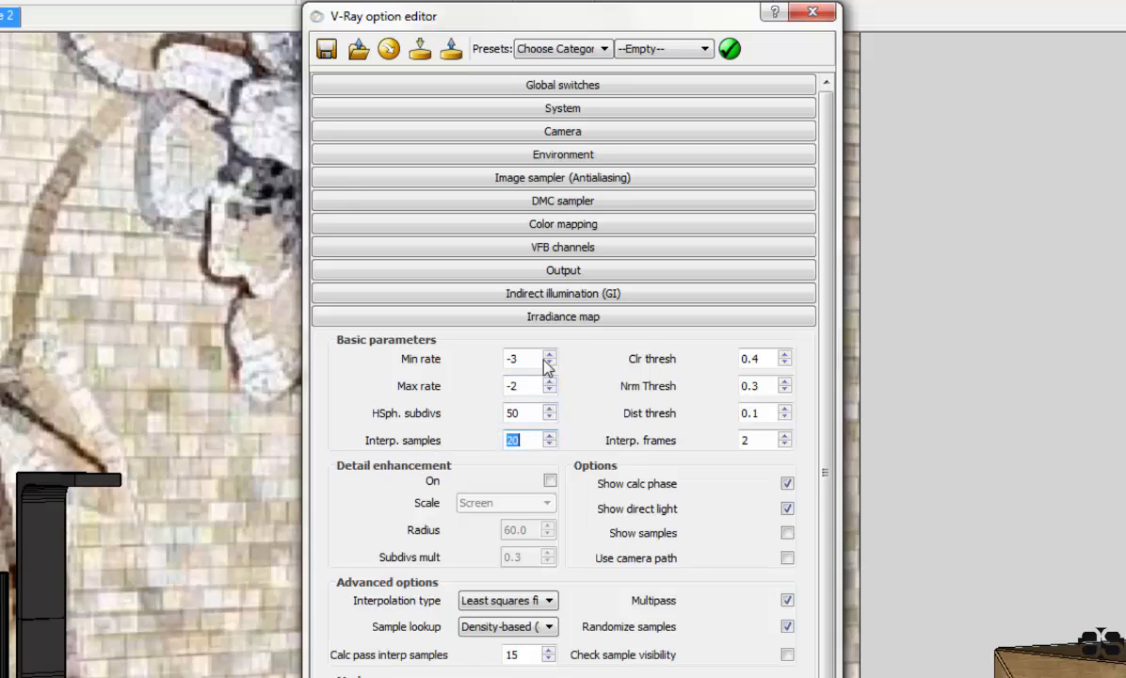
click(576, 316)
Step: Check the Light cache calculation subdivs and close the V-Ray render options
click(605, 341)
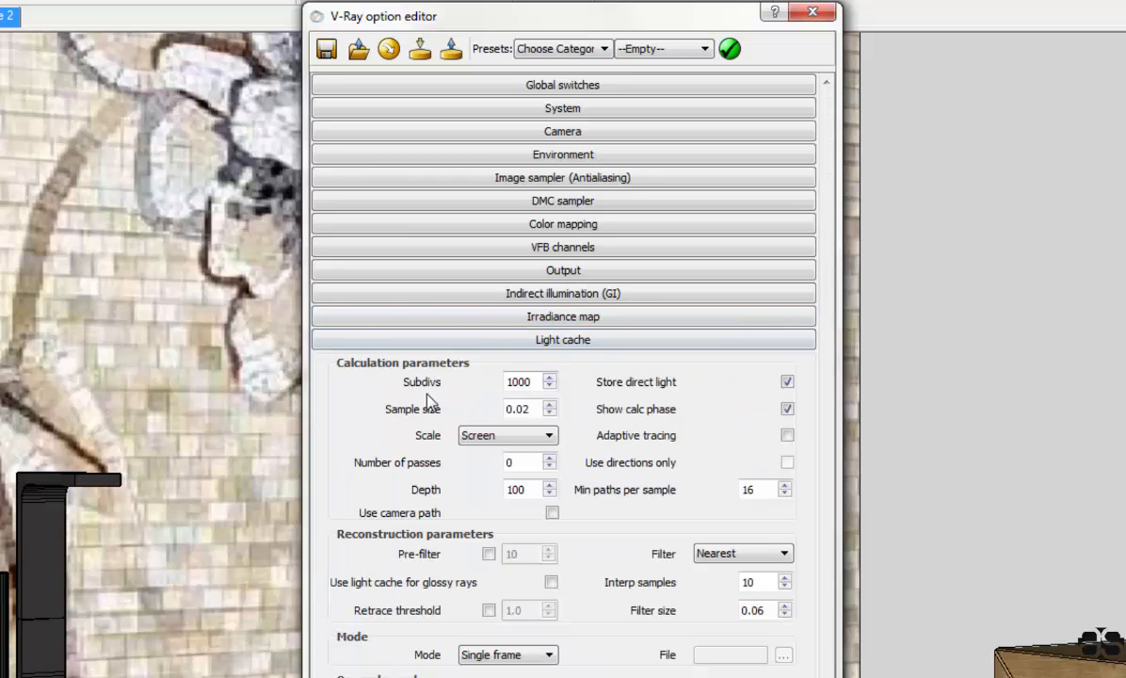
double_click(517, 382)
click(596, 343)
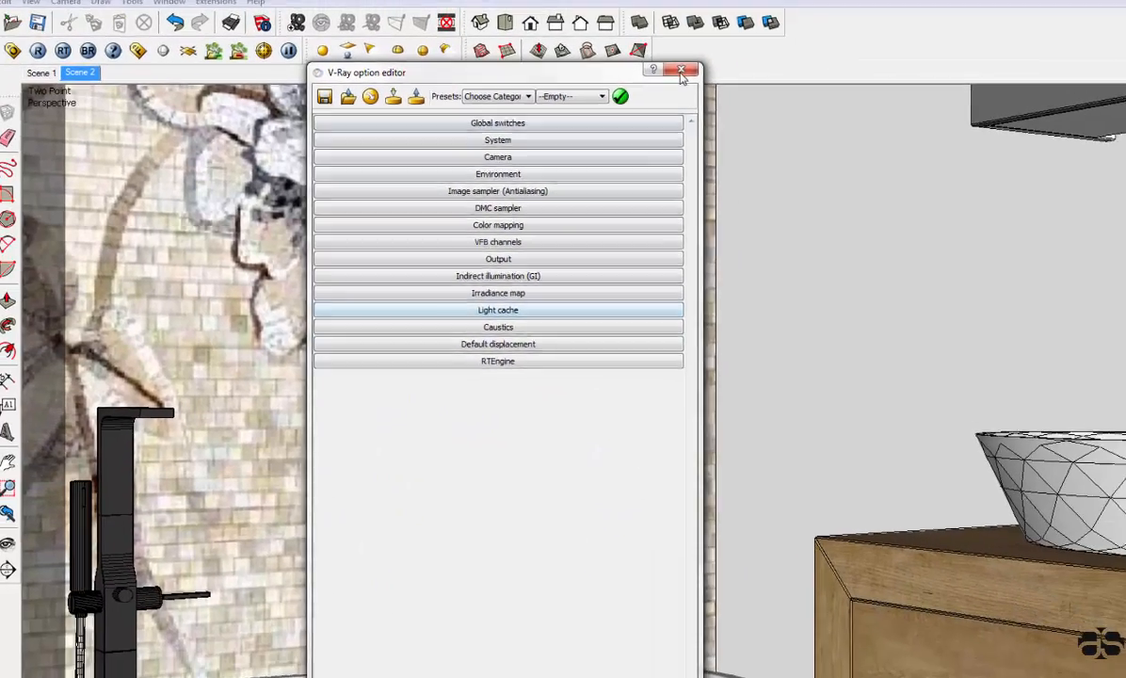
click(681, 73)
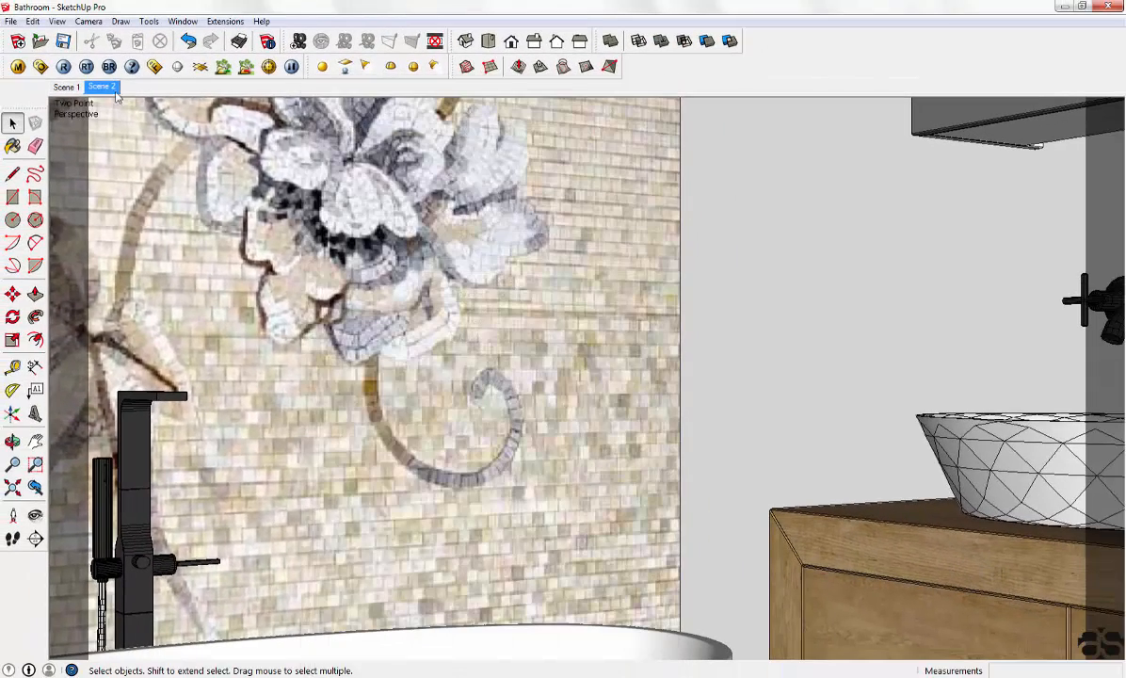
Step: Start the V-Ray render of Scene 2 and switch to the Bathroom.psd image in Photoshop
click(37, 49)
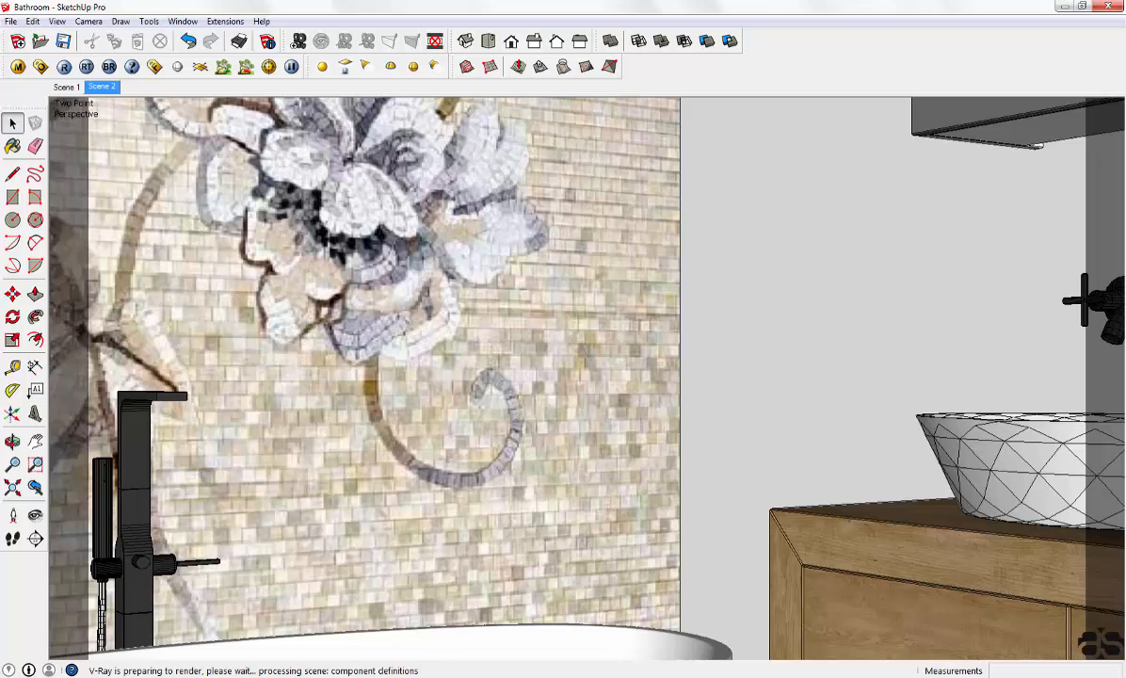
mouse_move(391, 676)
click(401, 622)
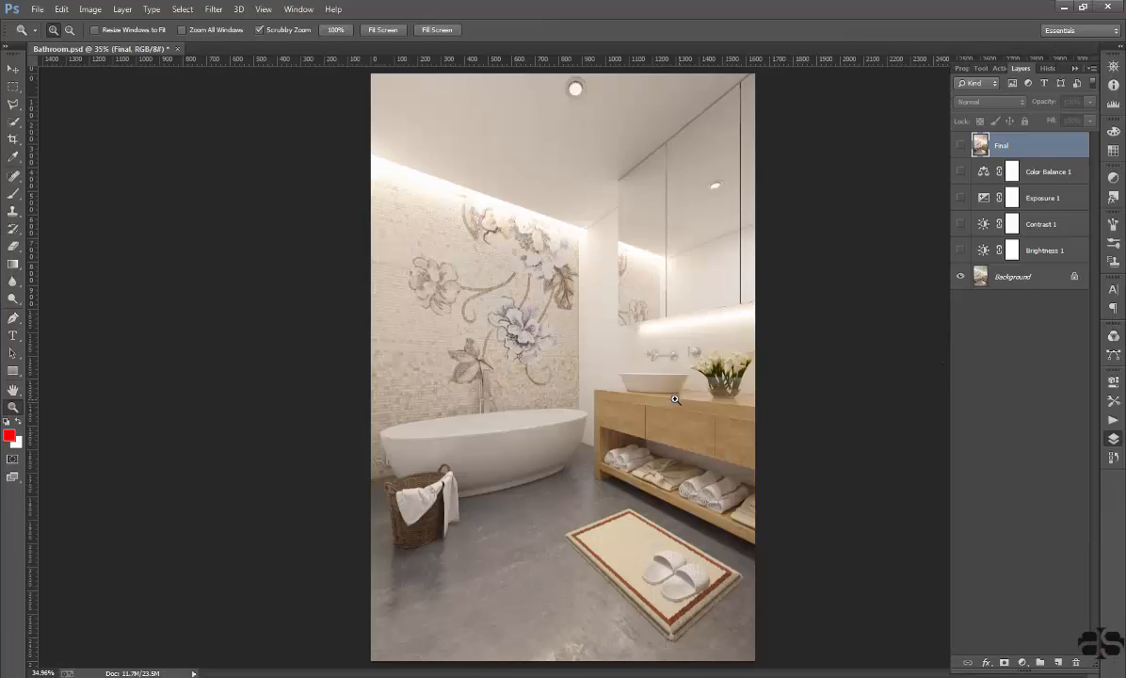
right_click(572, 294)
click(596, 299)
Step: Show and hide the Final layer repeatedly to compare the retouched image with the raw render
click(962, 146)
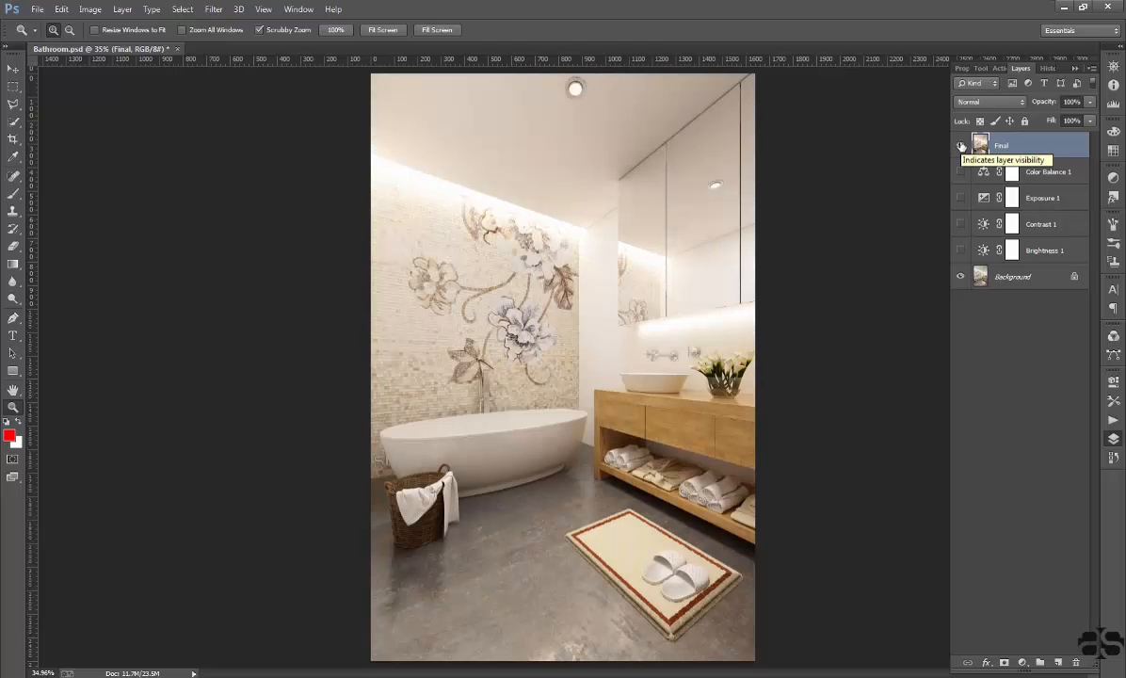
click(962, 146)
click(961, 146)
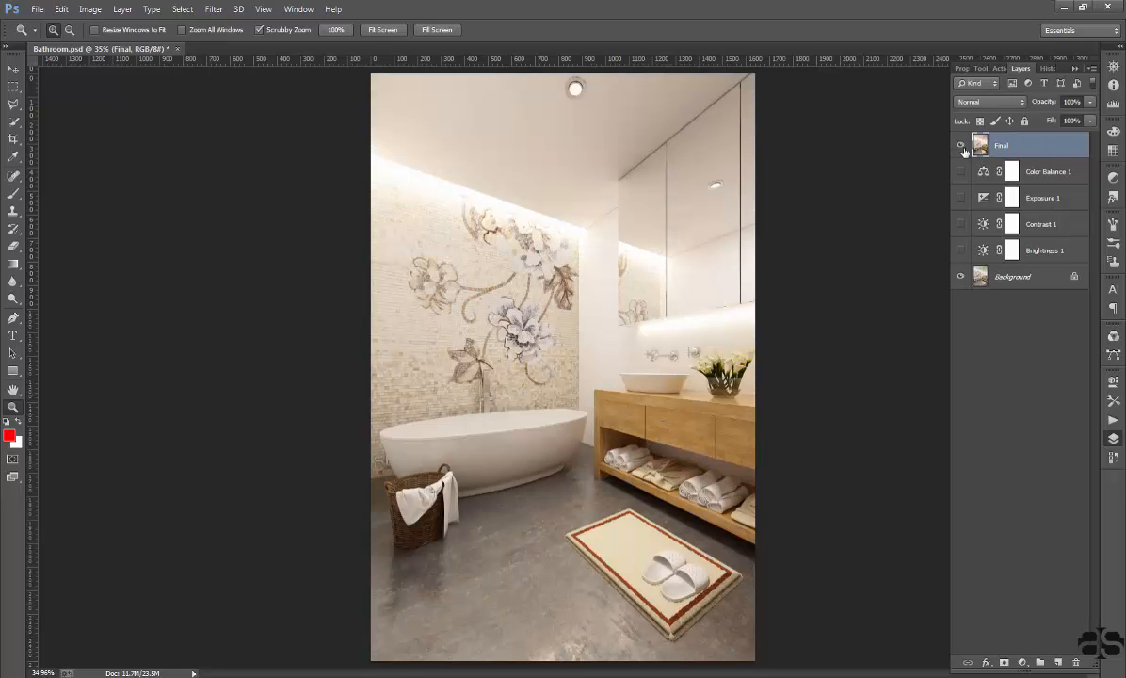
click(962, 146)
click(962, 146)
click(961, 147)
click(961, 147)
click(960, 147)
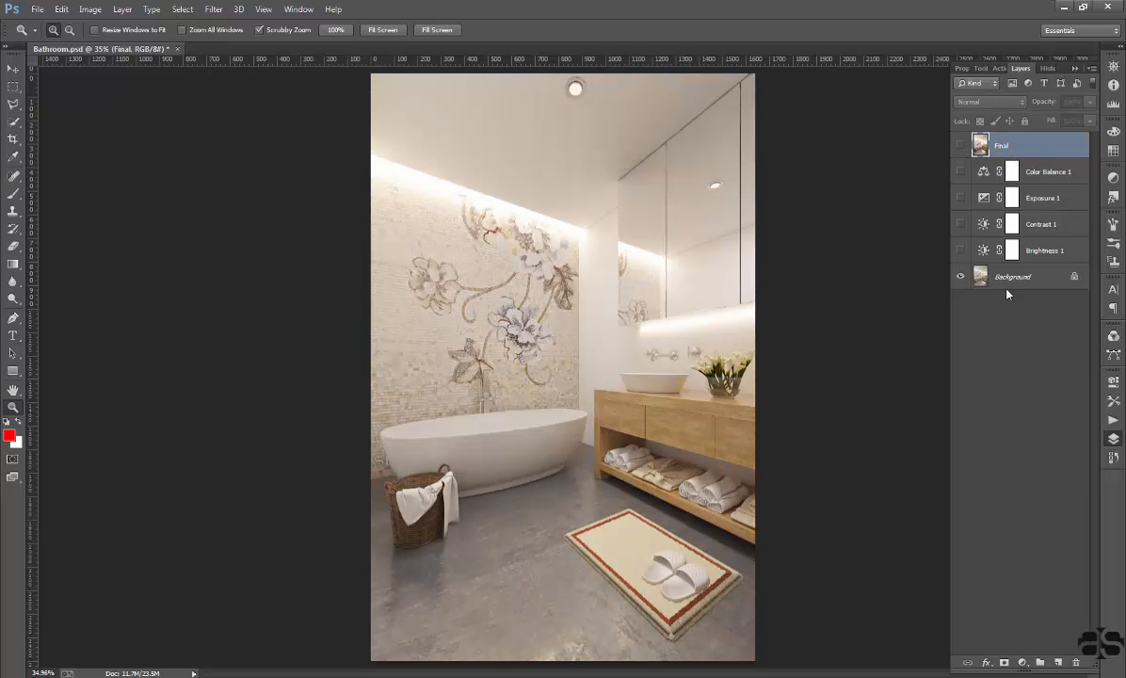
Step: Show the Brightness 1 adjustment layer and check its brightness value
click(1016, 250)
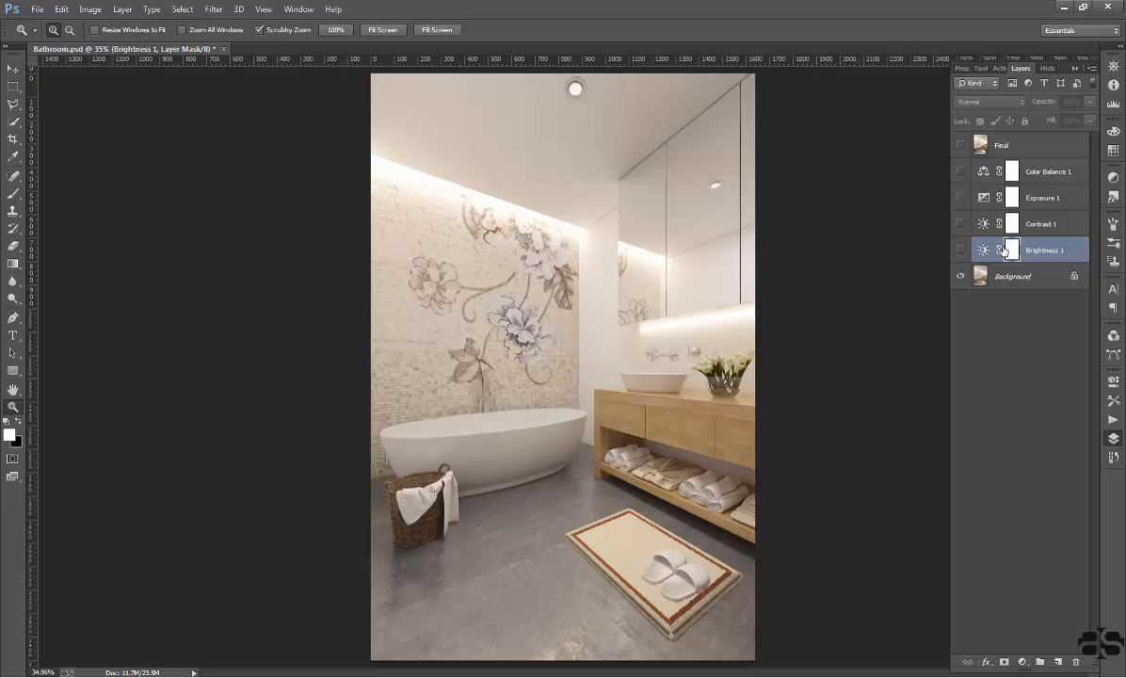
click(961, 251)
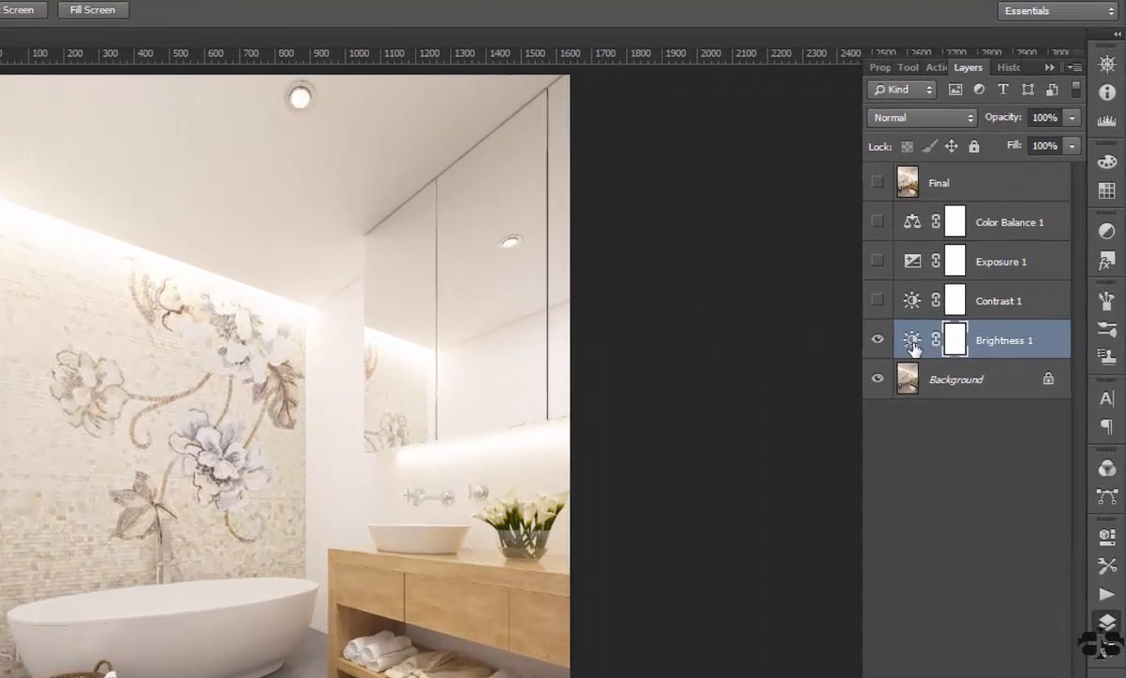
click(984, 252)
double_click(913, 341)
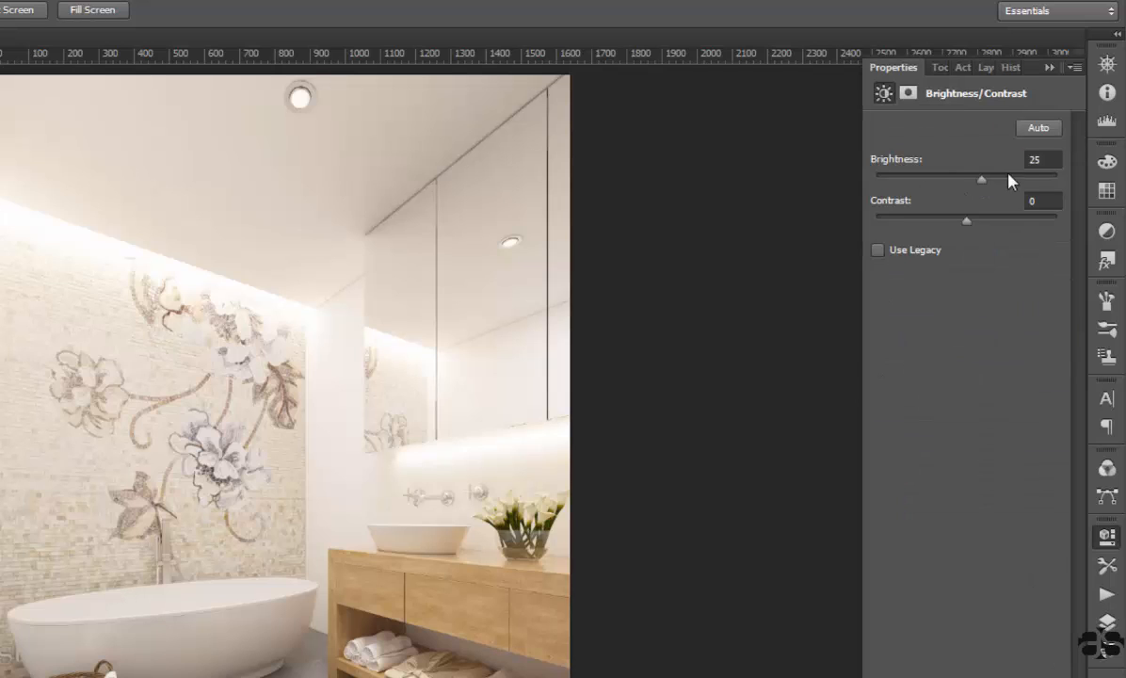
click(1047, 160)
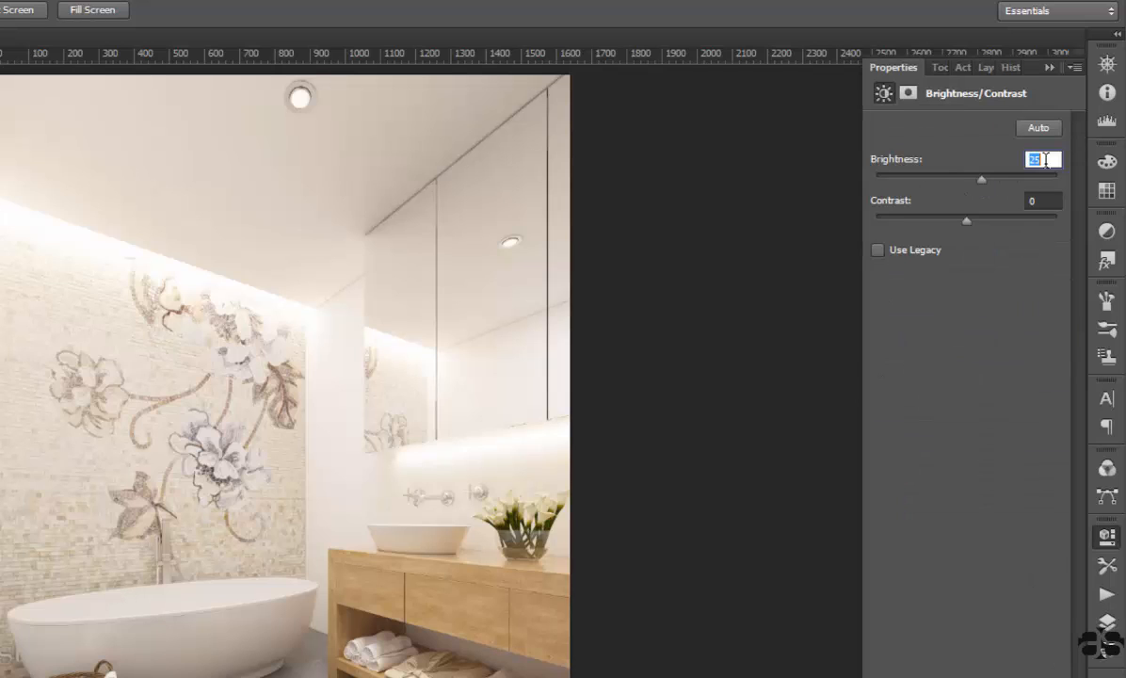
click(989, 70)
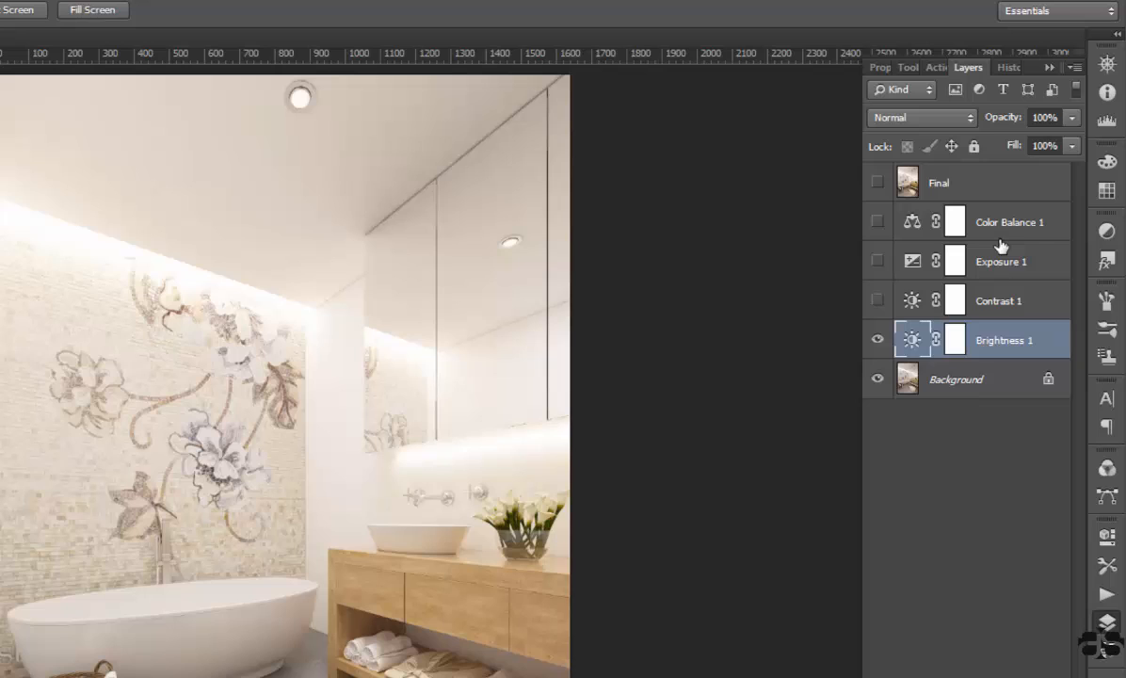
Step: Show the Contrast 1 adjustment layer and check its contrast value
click(910, 299)
click(876, 299)
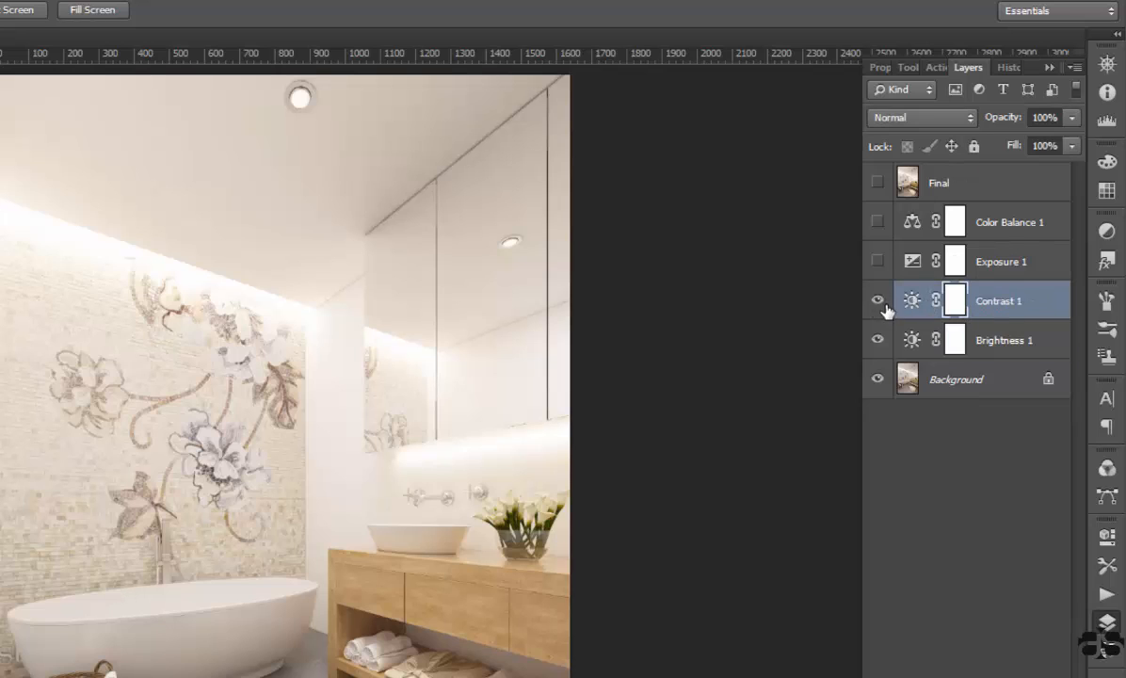
double_click(922, 301)
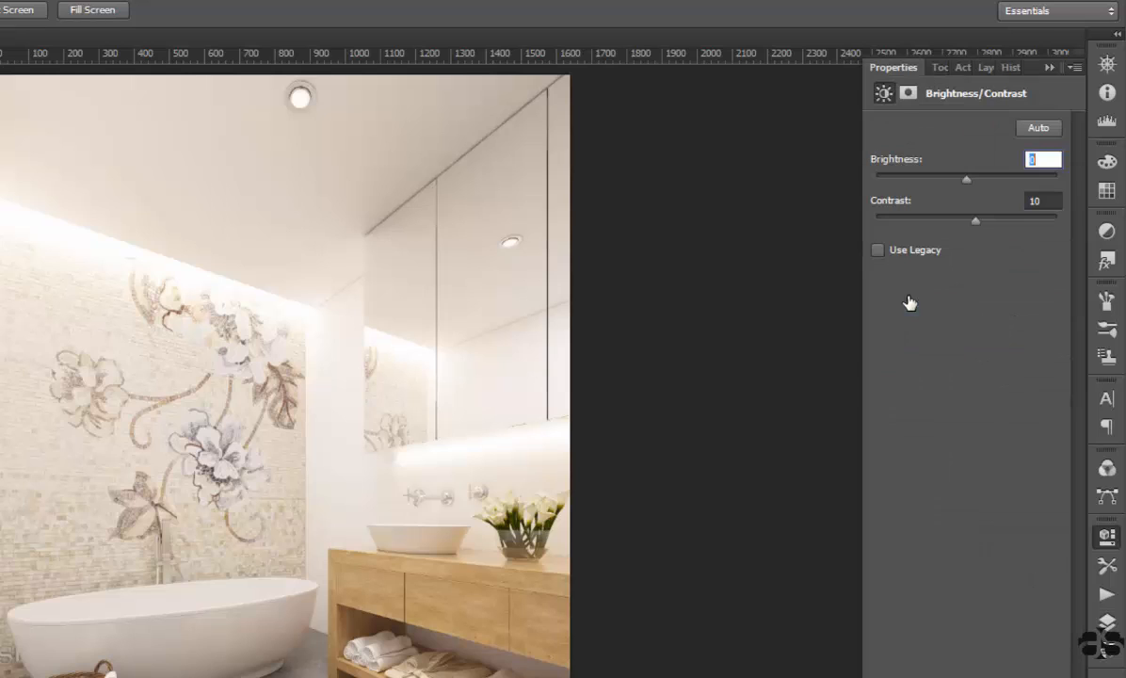
click(1042, 201)
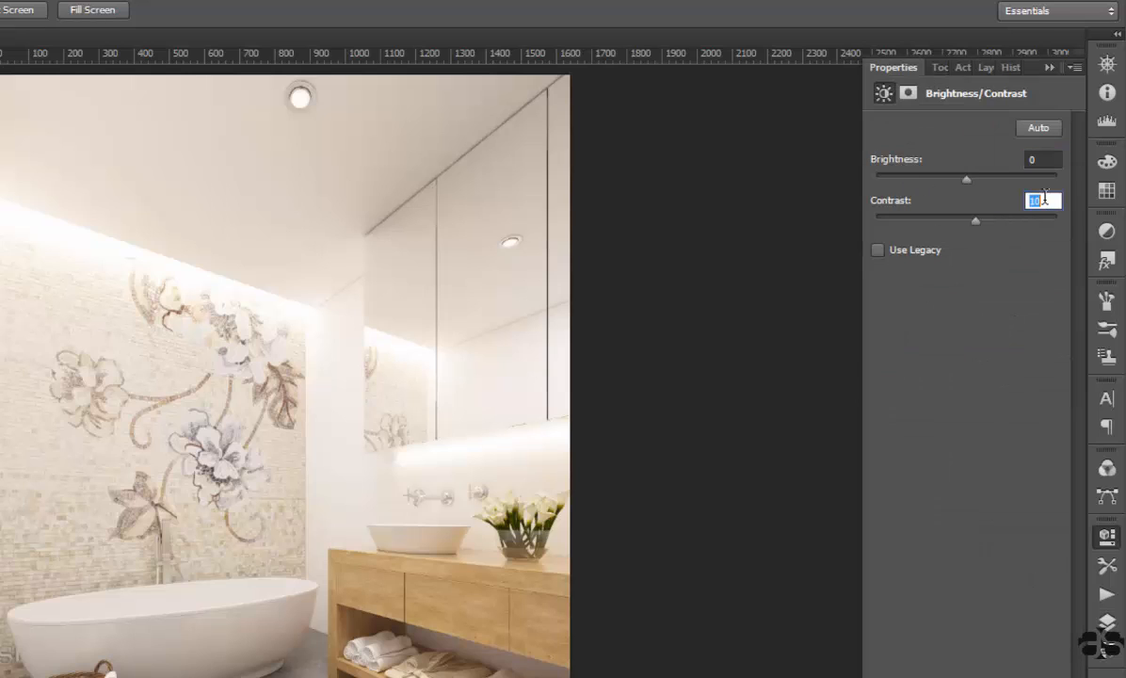
click(989, 68)
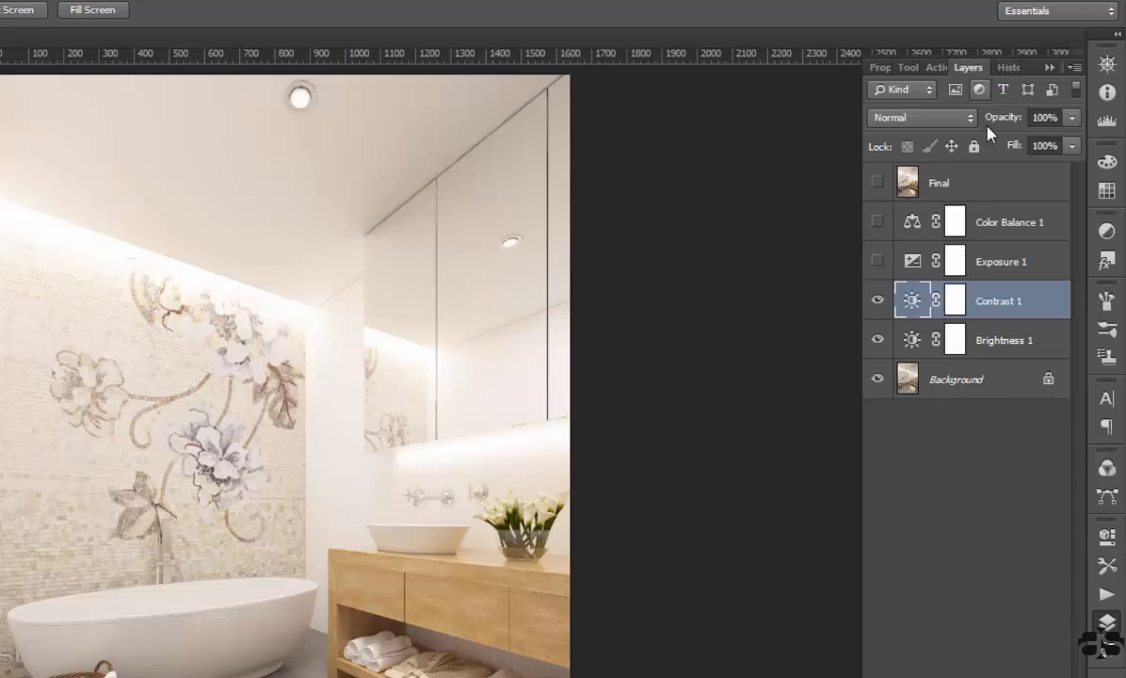
Step: Show the Exposure 1 adjustment layer and check its gamma correction value
click(912, 264)
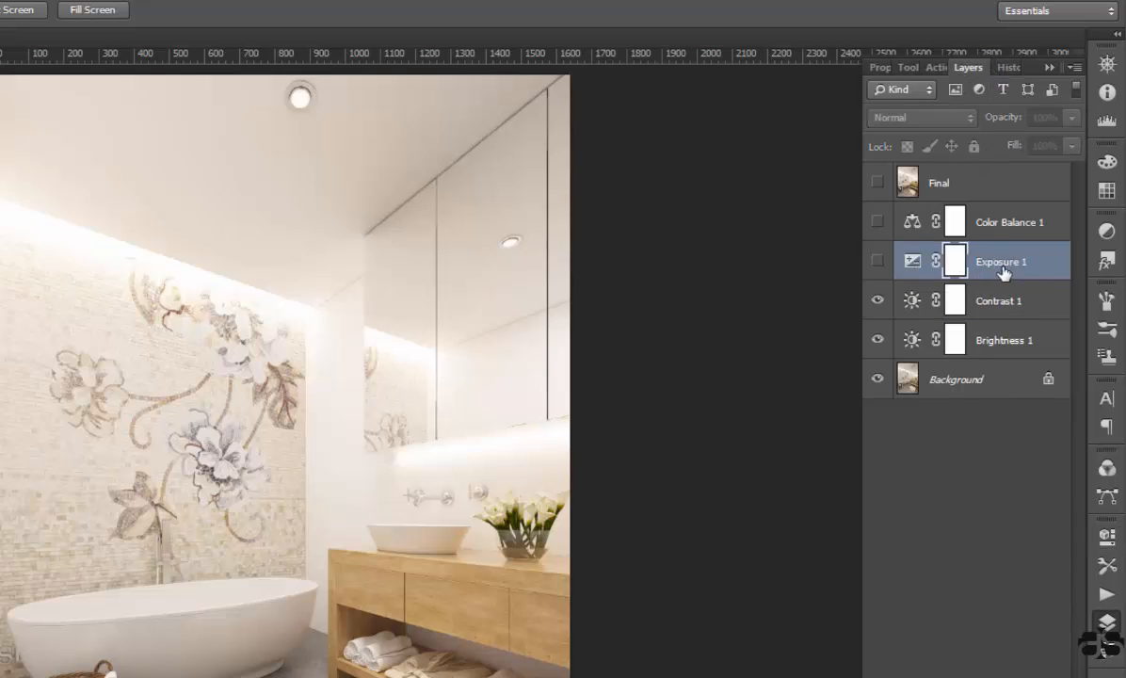
click(878, 262)
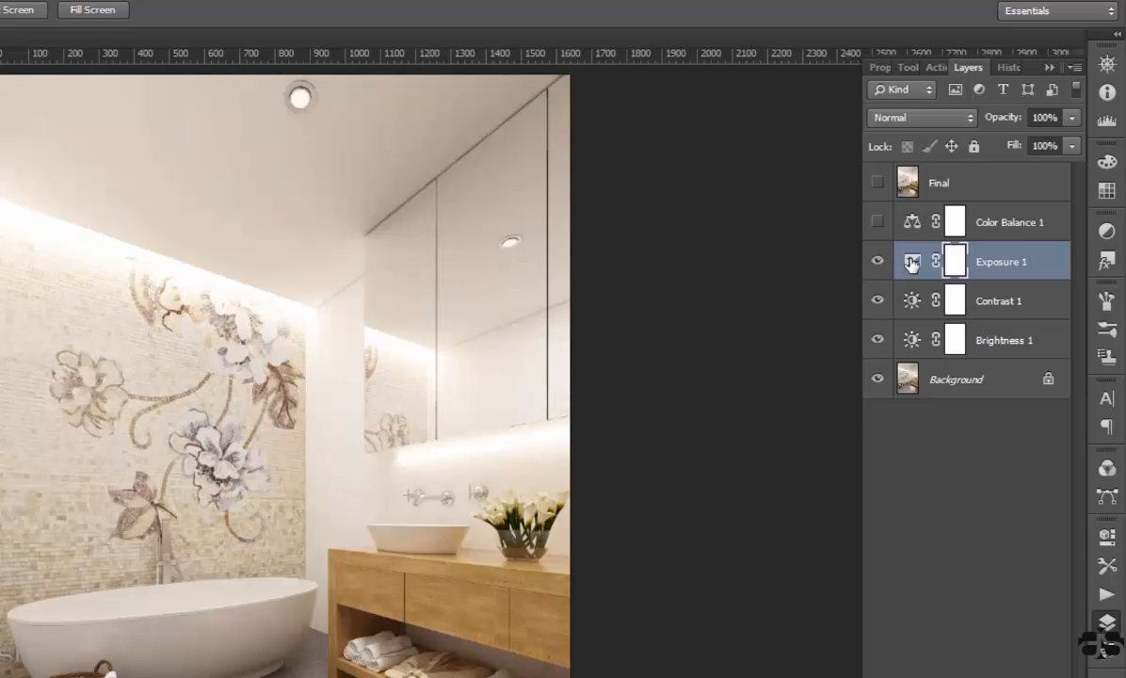
double_click(915, 263)
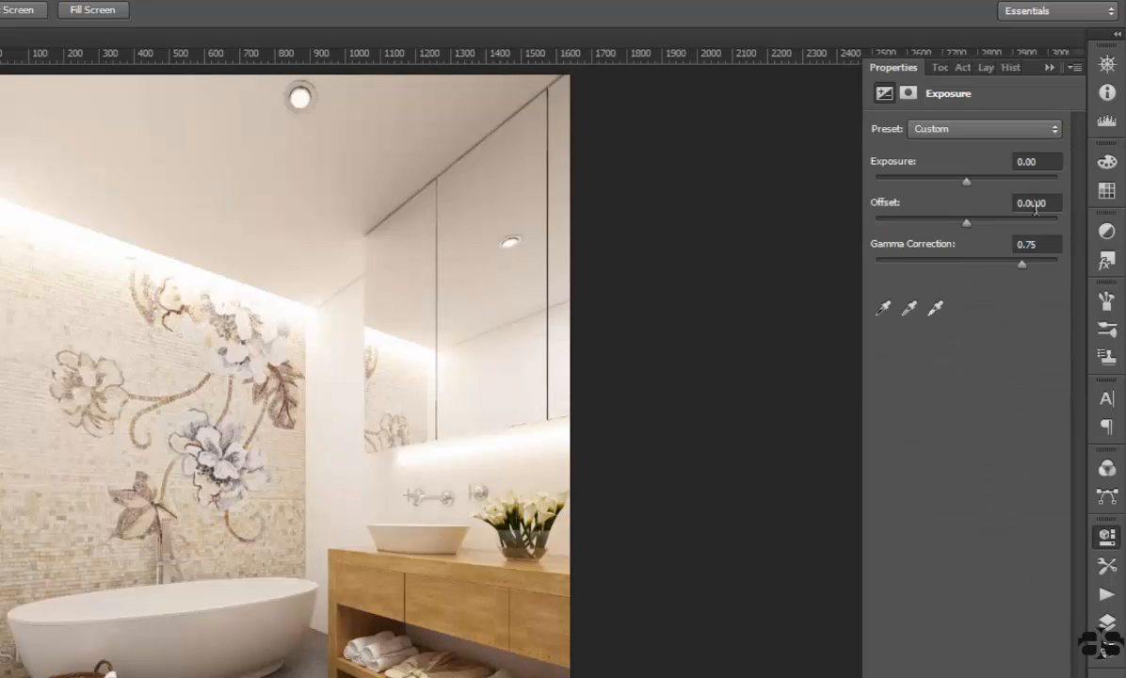
click(1049, 244)
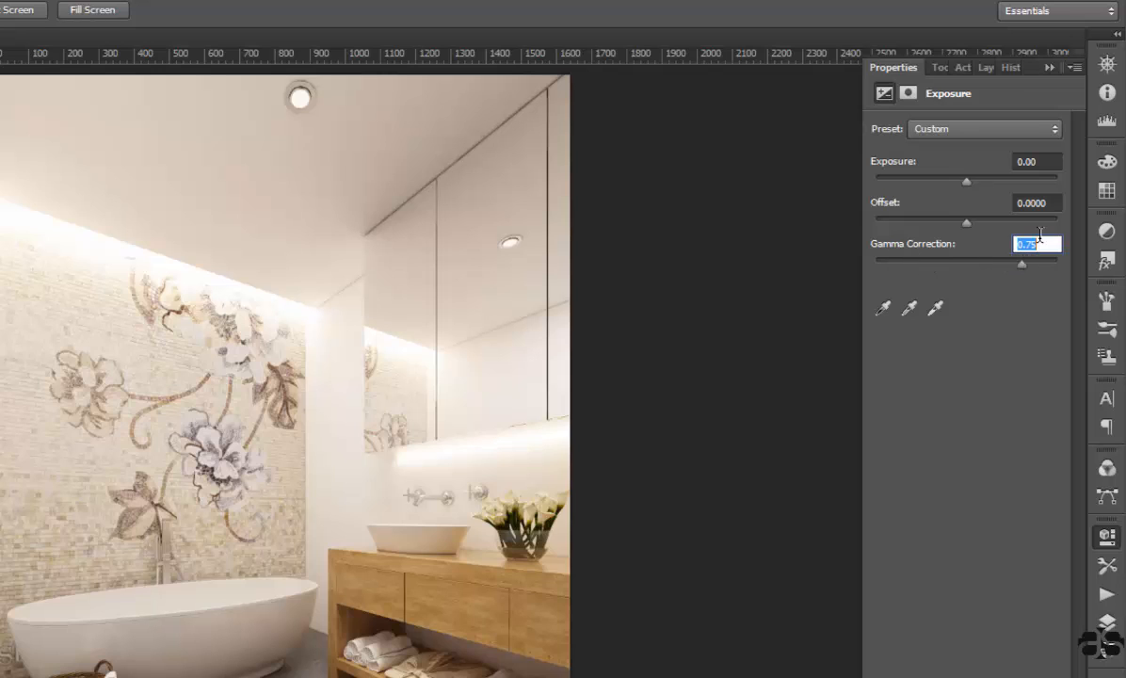
click(986, 67)
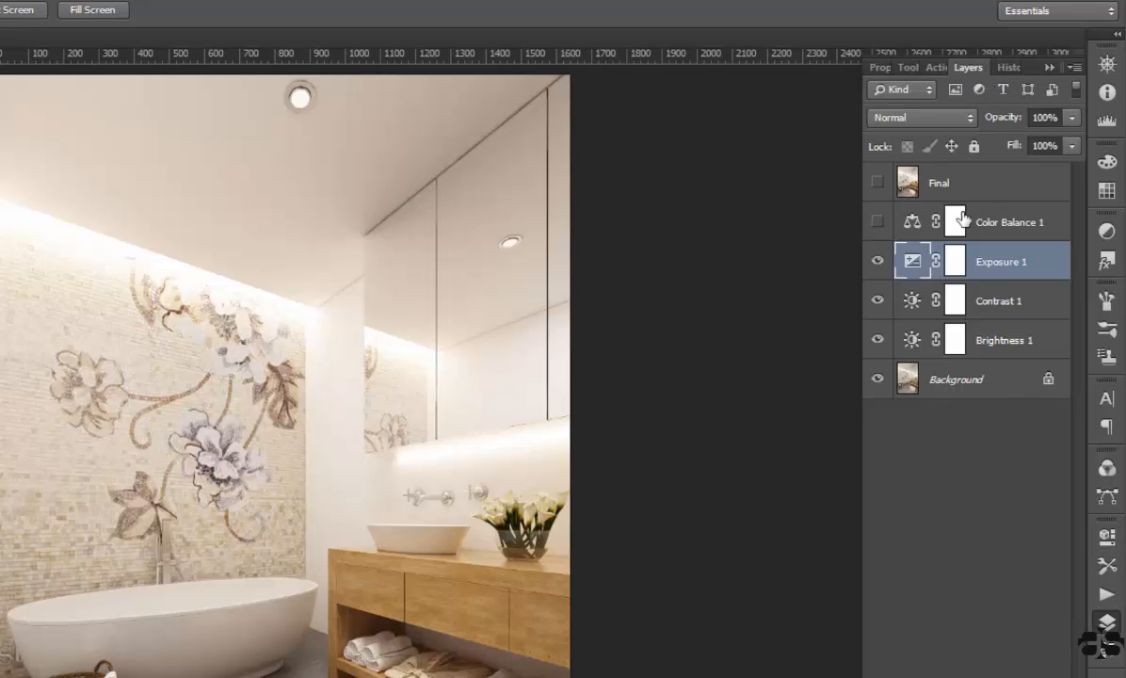
Step: Show the Color Balance 1 adjustment layer, toggling its visibility to compare the effect
click(912, 222)
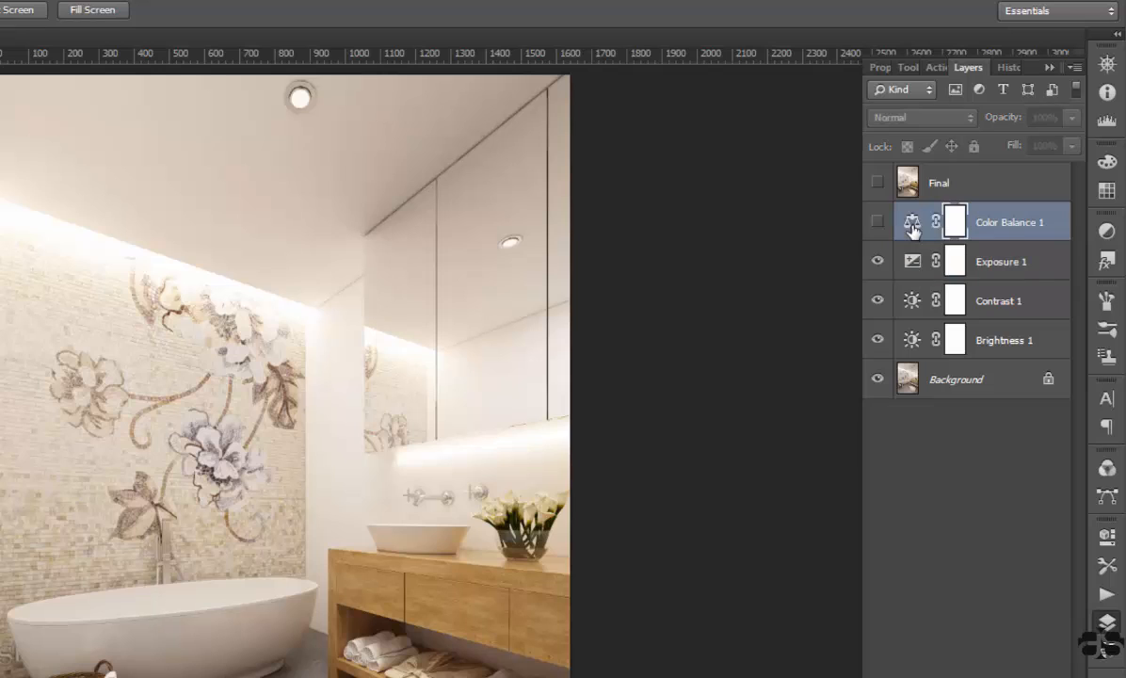
click(878, 223)
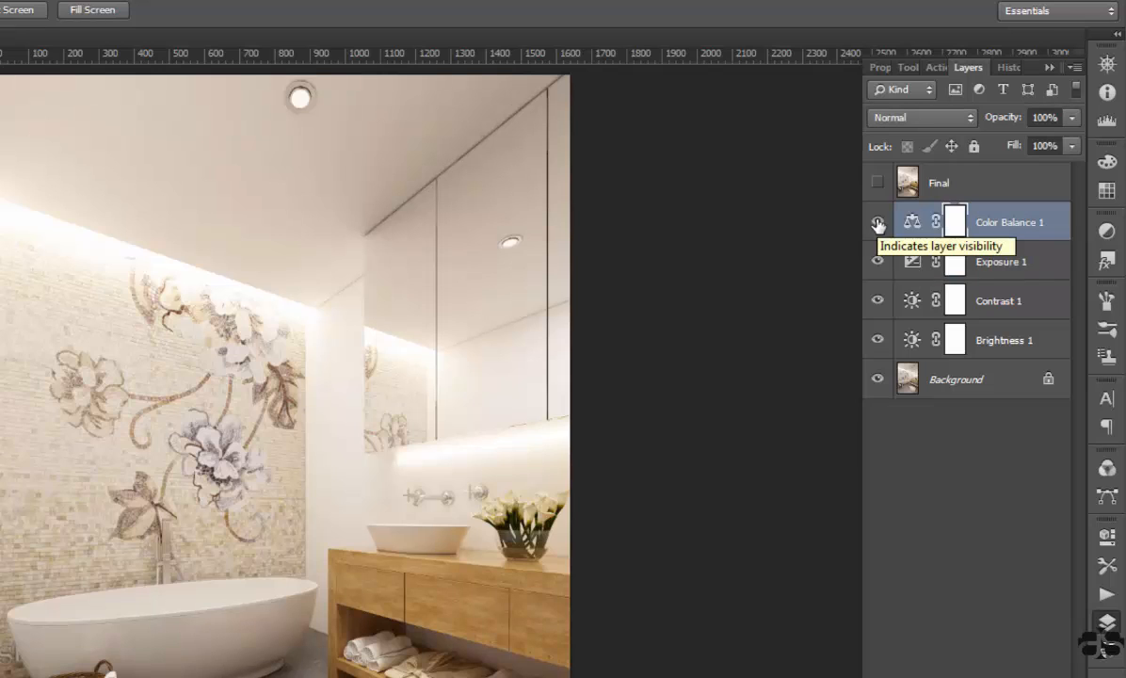
click(878, 222)
click(878, 223)
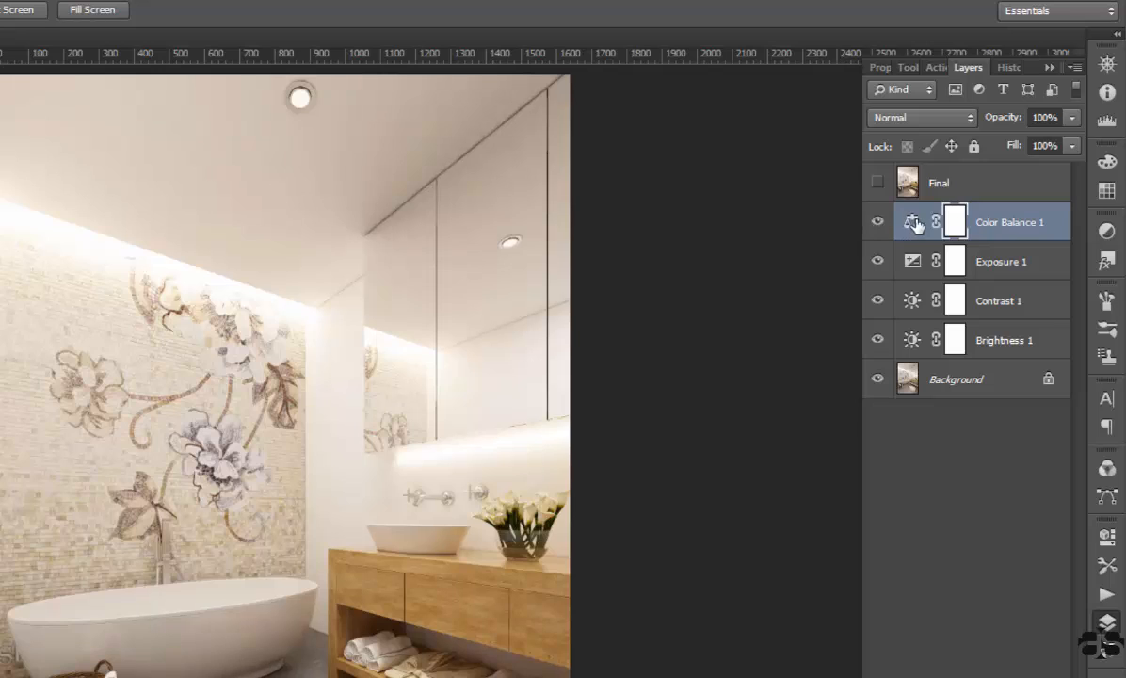
Step: Review the Shadows tone of the Color Balance 1 layer, checking its Cyan-Red and Yellow-Blue values
double_click(912, 224)
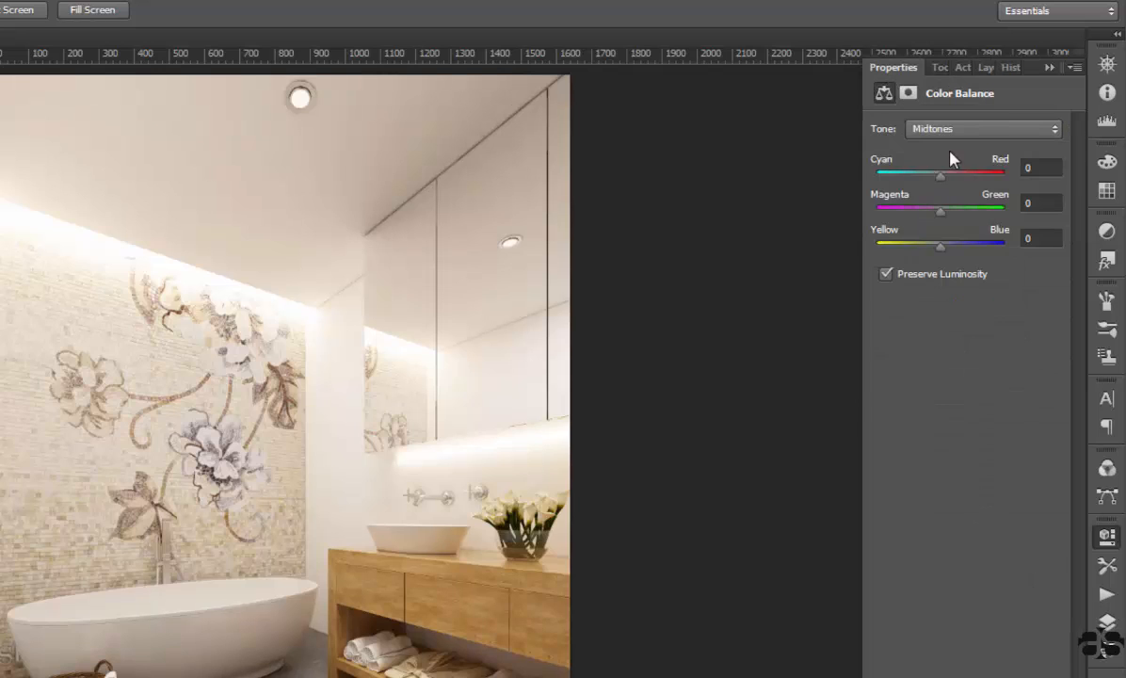
click(967, 131)
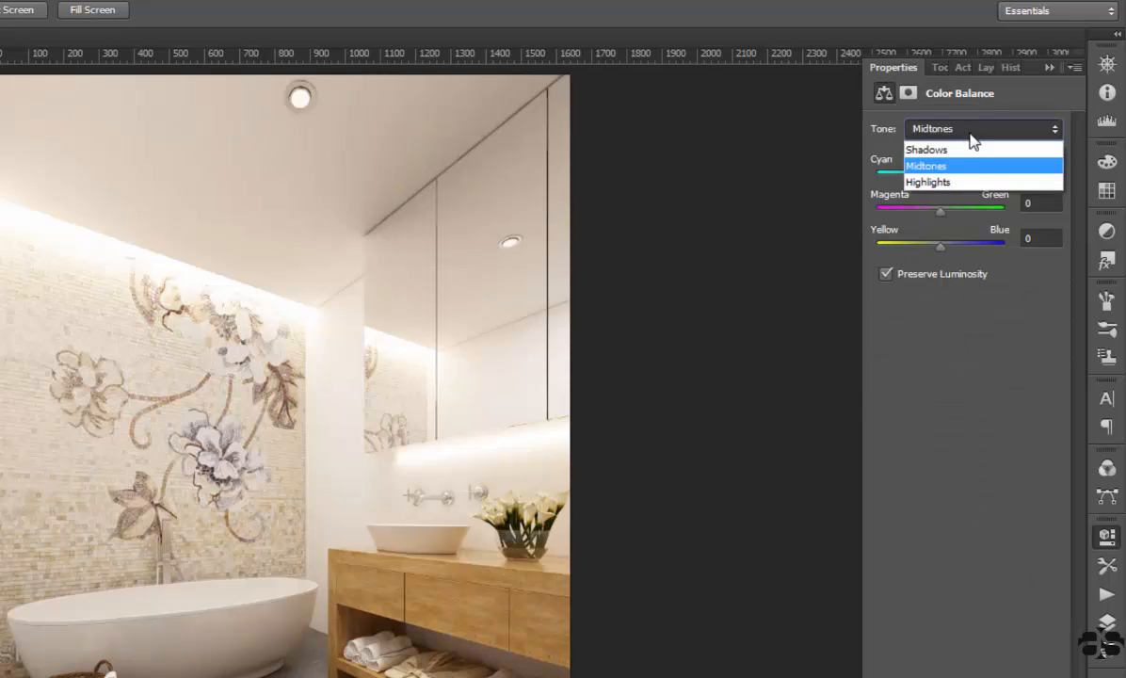
click(967, 150)
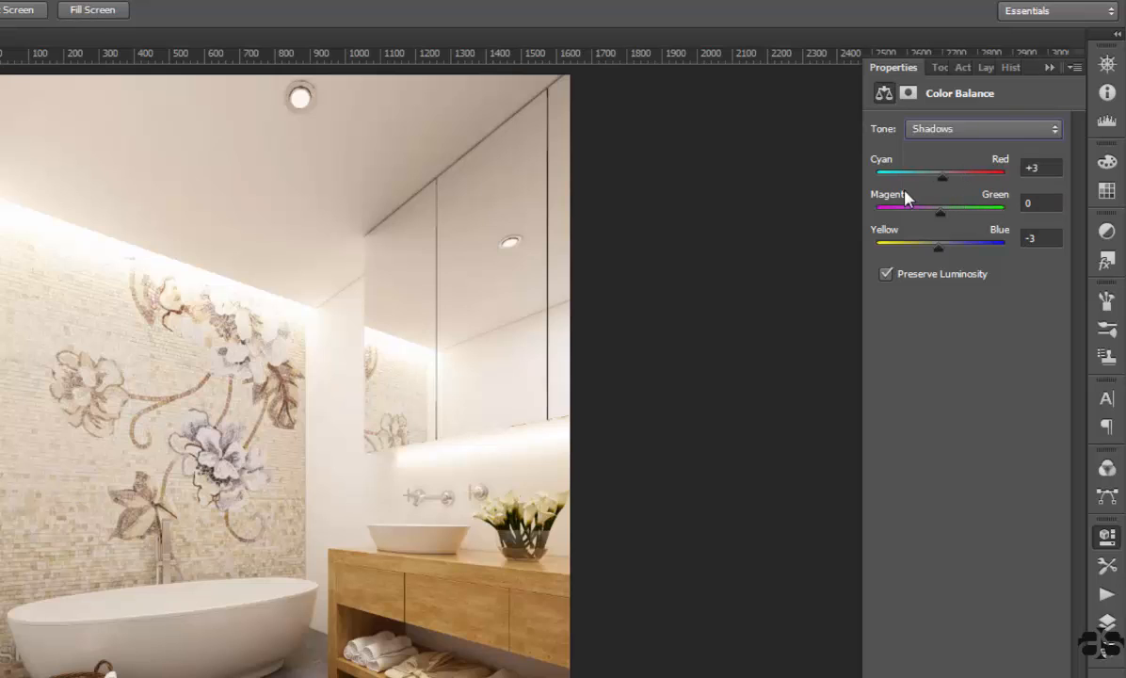
click(1052, 168)
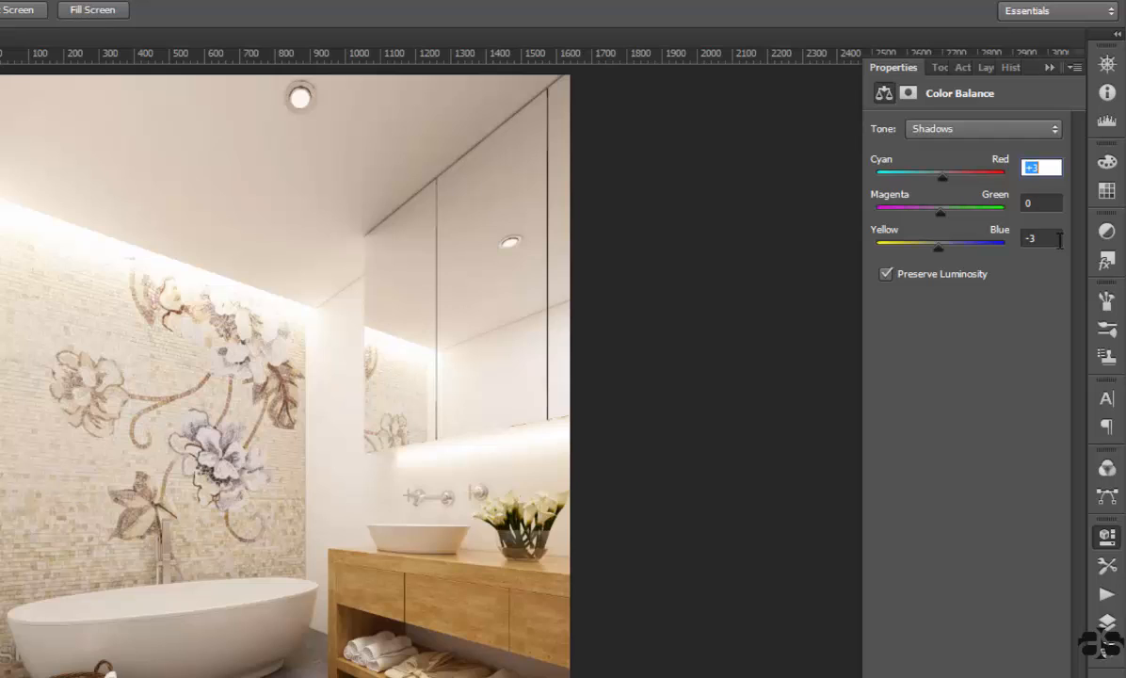
click(1058, 239)
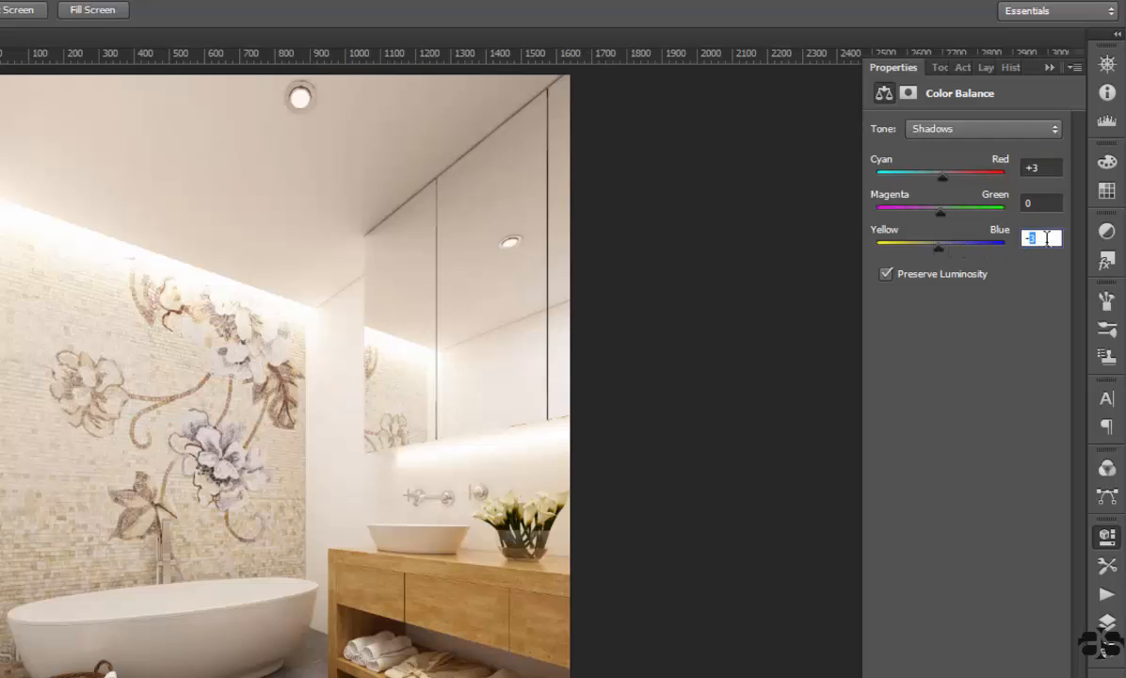
double_click(1055, 239)
click(1037, 237)
drag(1037, 236, 990, 245)
click(985, 68)
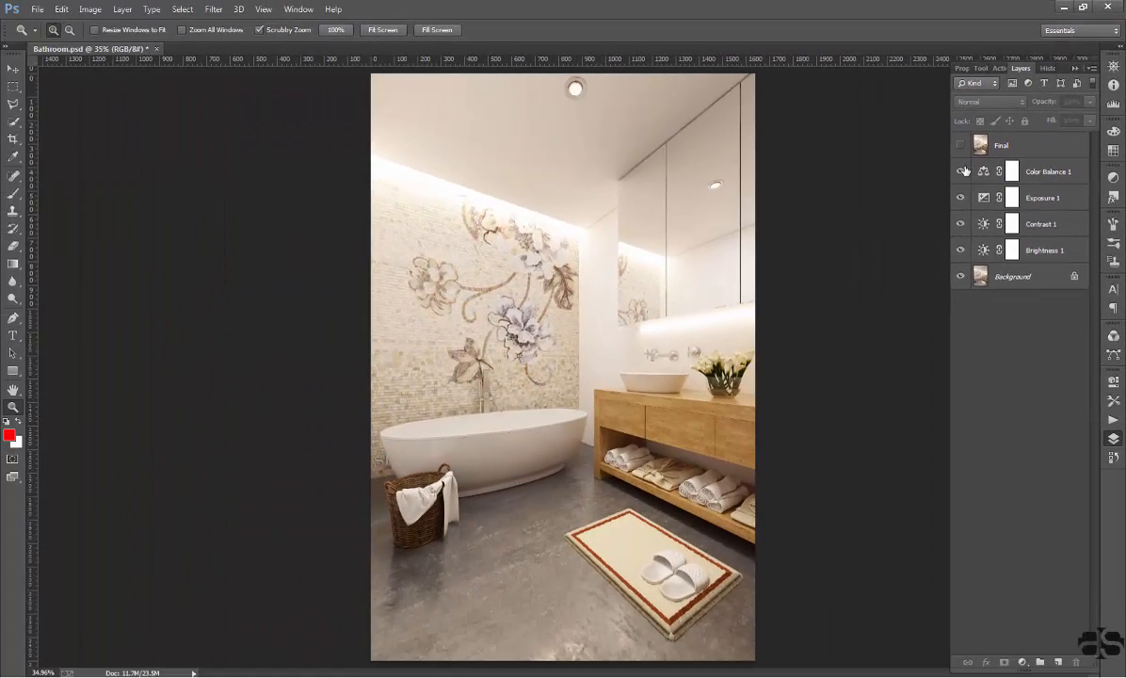
Step: Hide all four adjustment layers and show only Brightness 1 again above the Background
drag(948, 184, 950, 266)
click(961, 250)
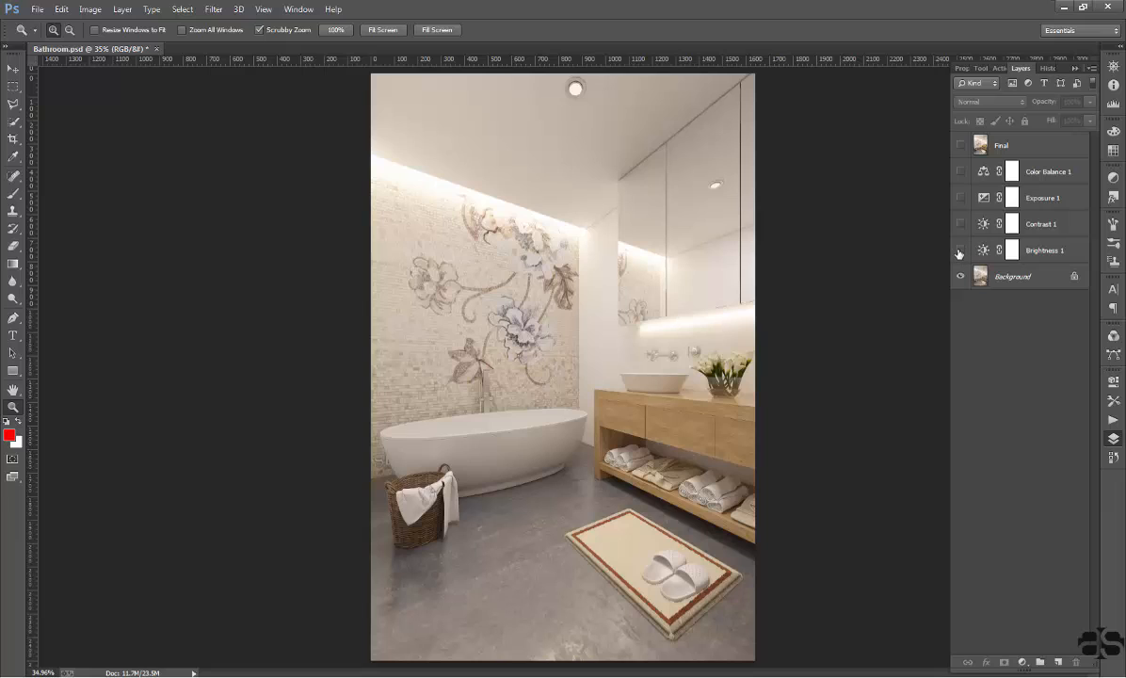
click(960, 249)
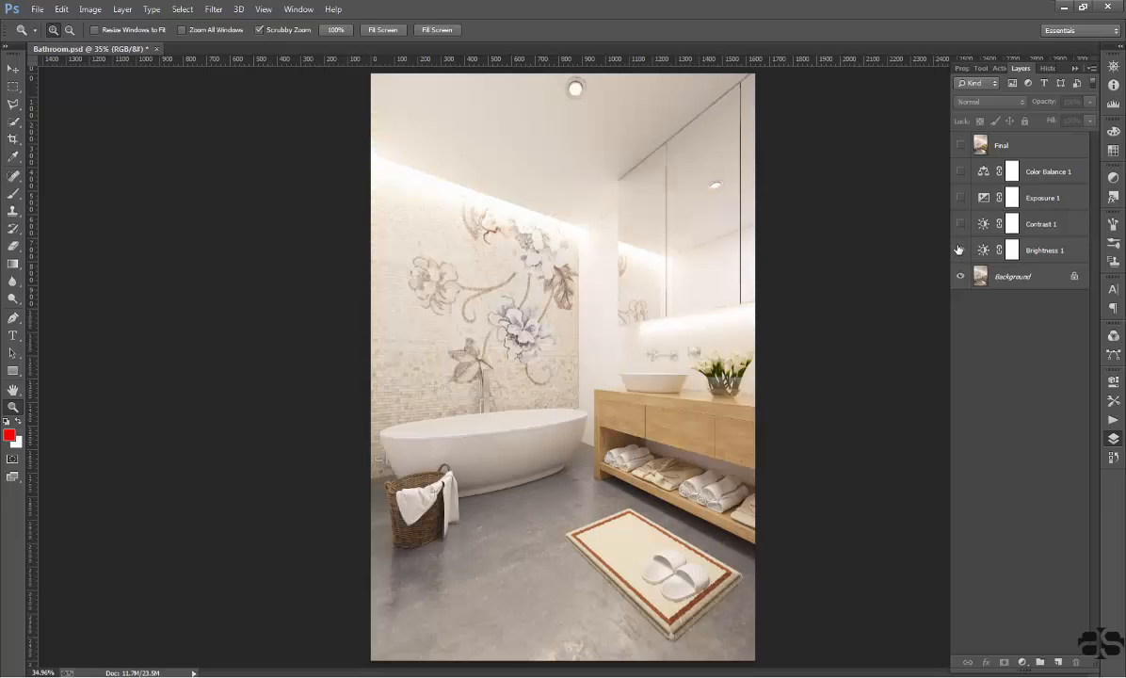
Step: Show the Contrast 1 and Exposure 1 adjustment layers above Brightness 1, toggling Contrast 1 to compare its effect
click(1012, 250)
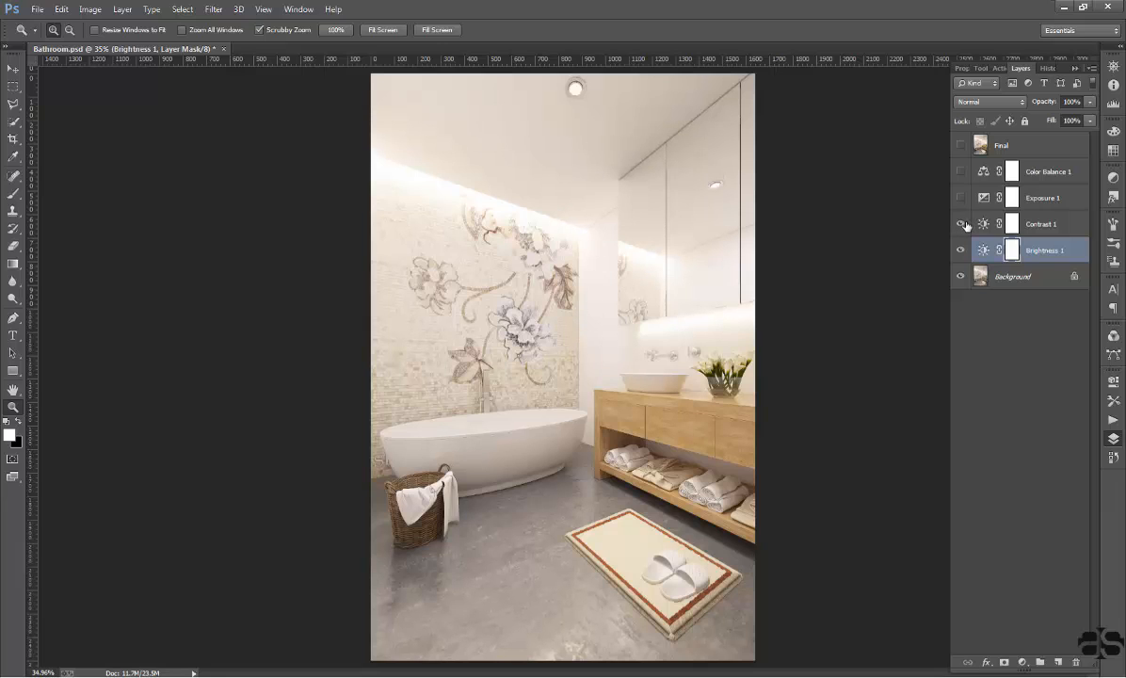
click(976, 229)
click(961, 226)
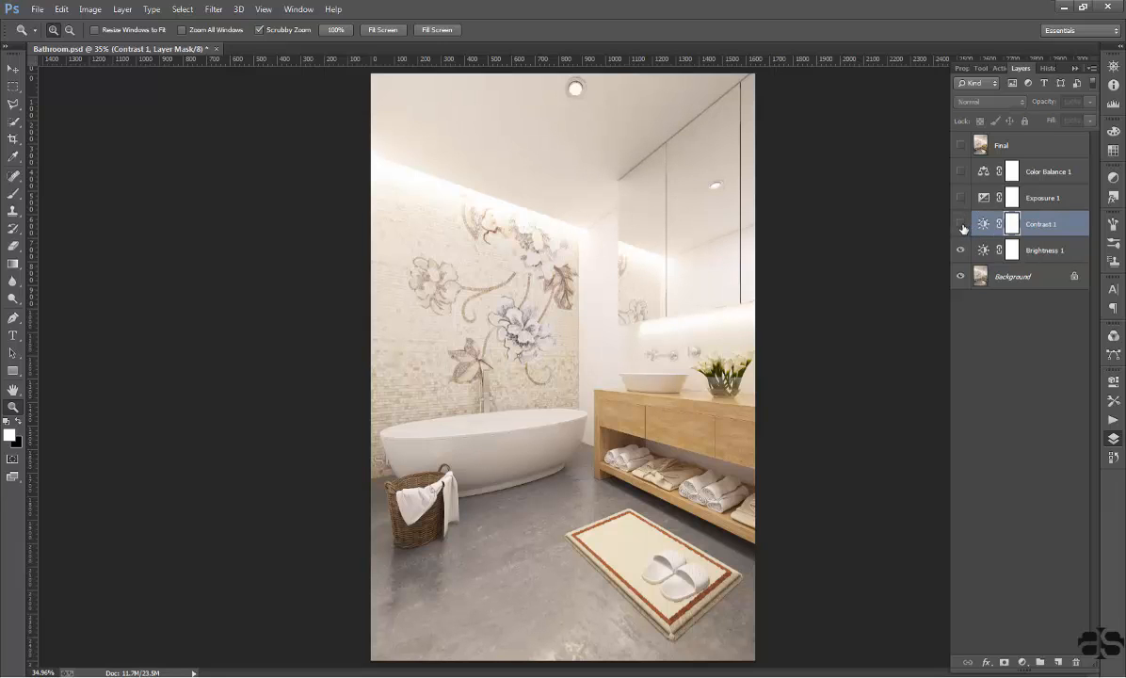
click(961, 226)
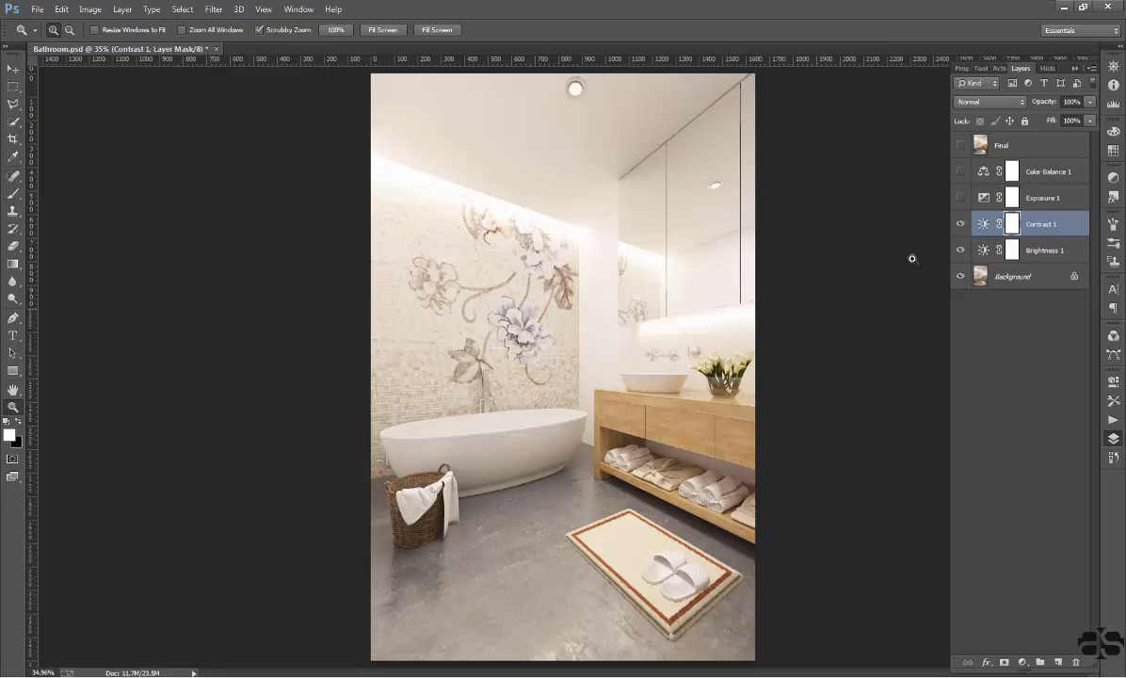
click(962, 225)
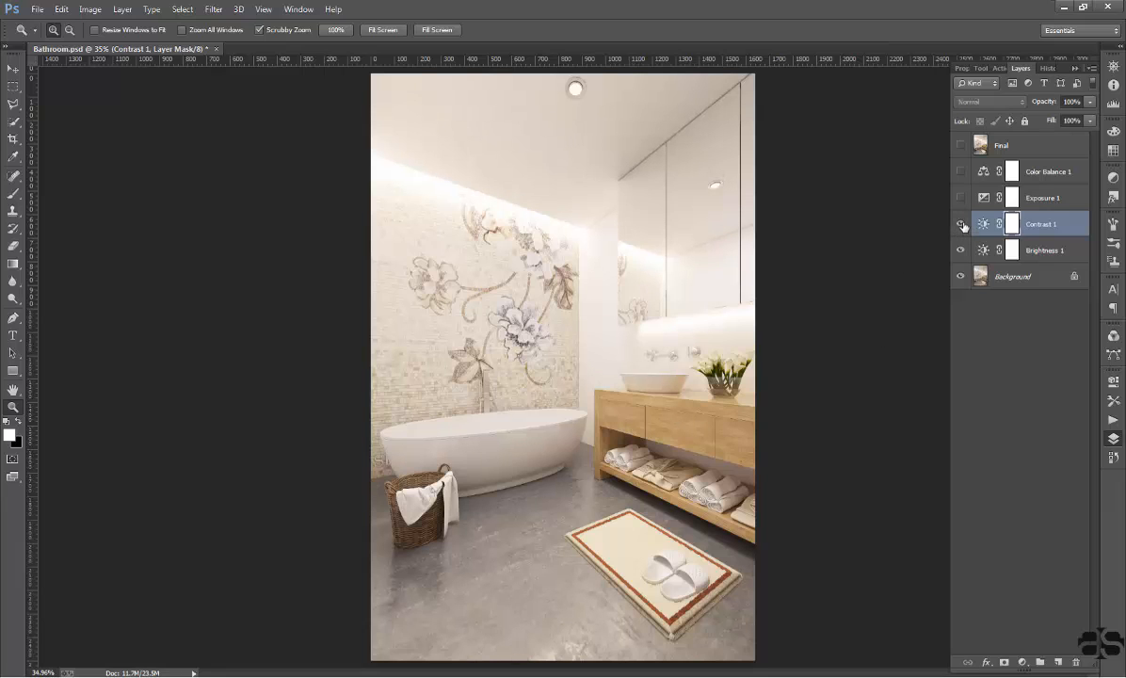
click(961, 225)
click(968, 198)
click(959, 199)
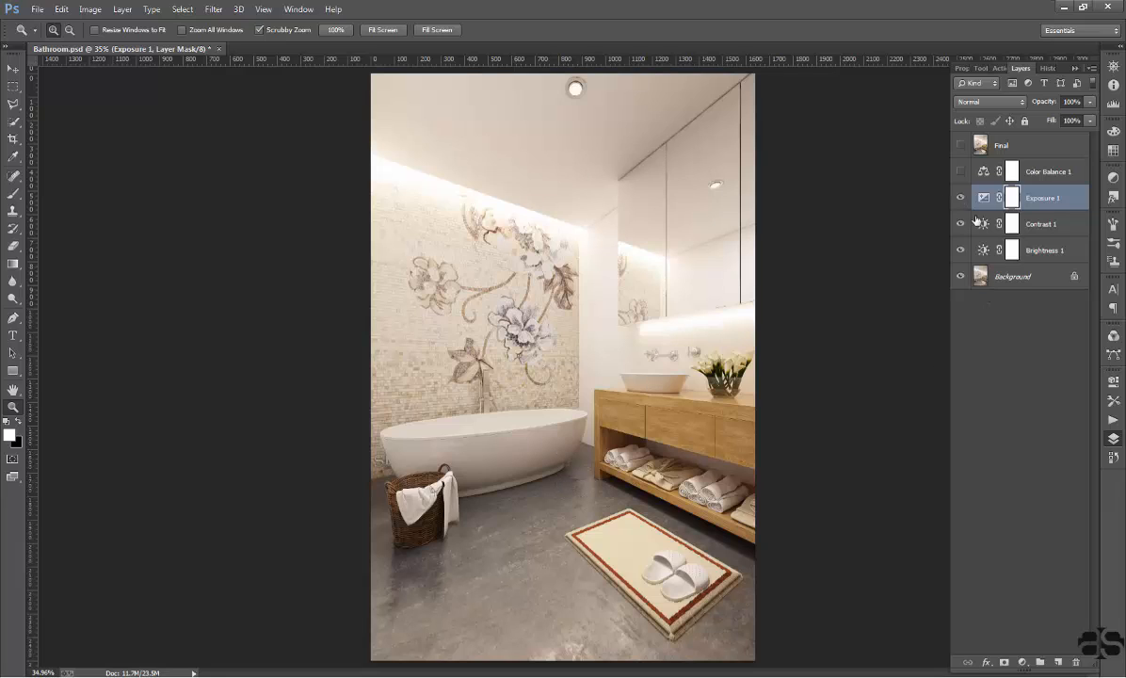
Step: Show the Color Balance 1 layer, toggling its visibility to compare the effect, and switch back to the V-Ray render in SketchUp
click(966, 172)
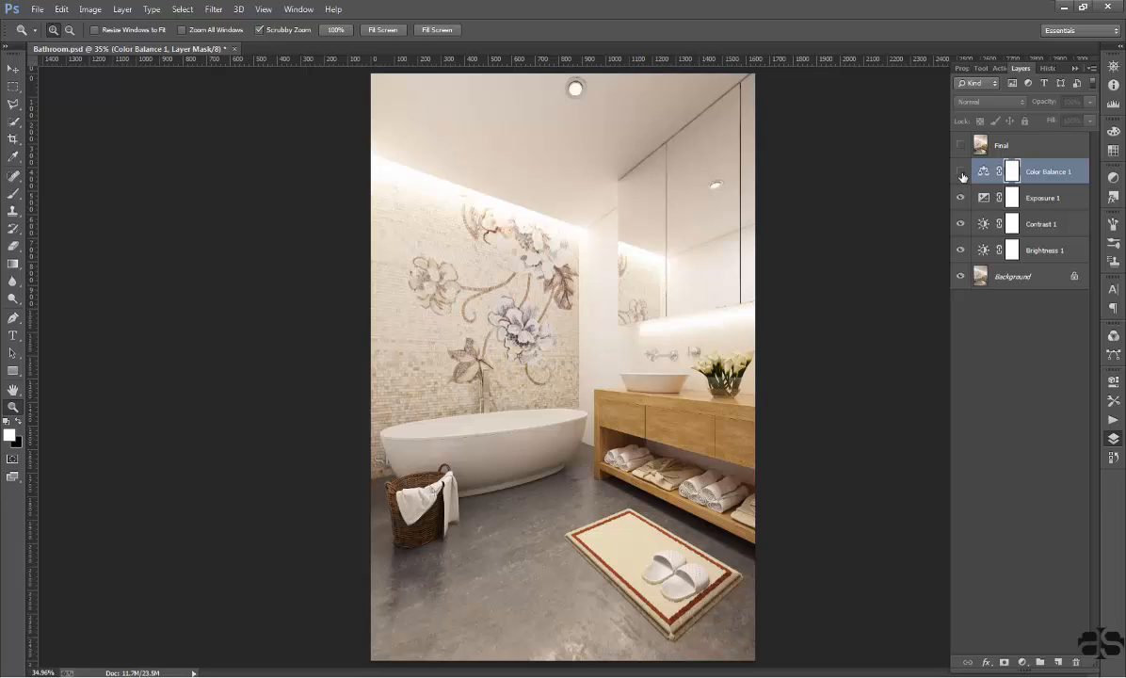
click(962, 174)
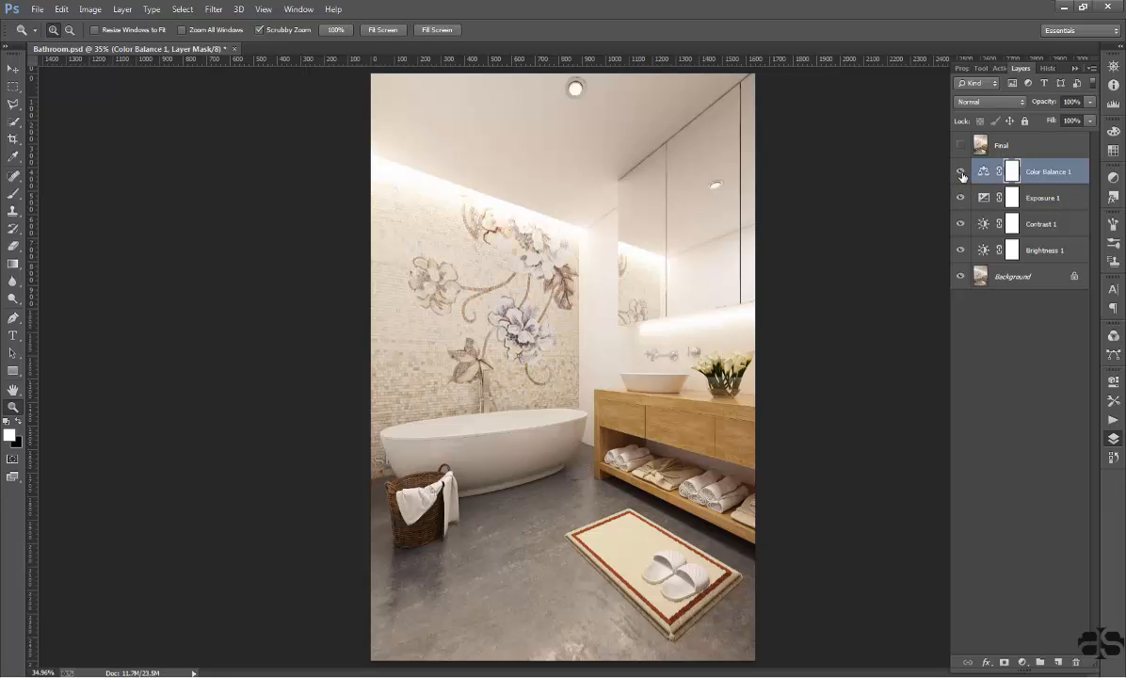
click(962, 173)
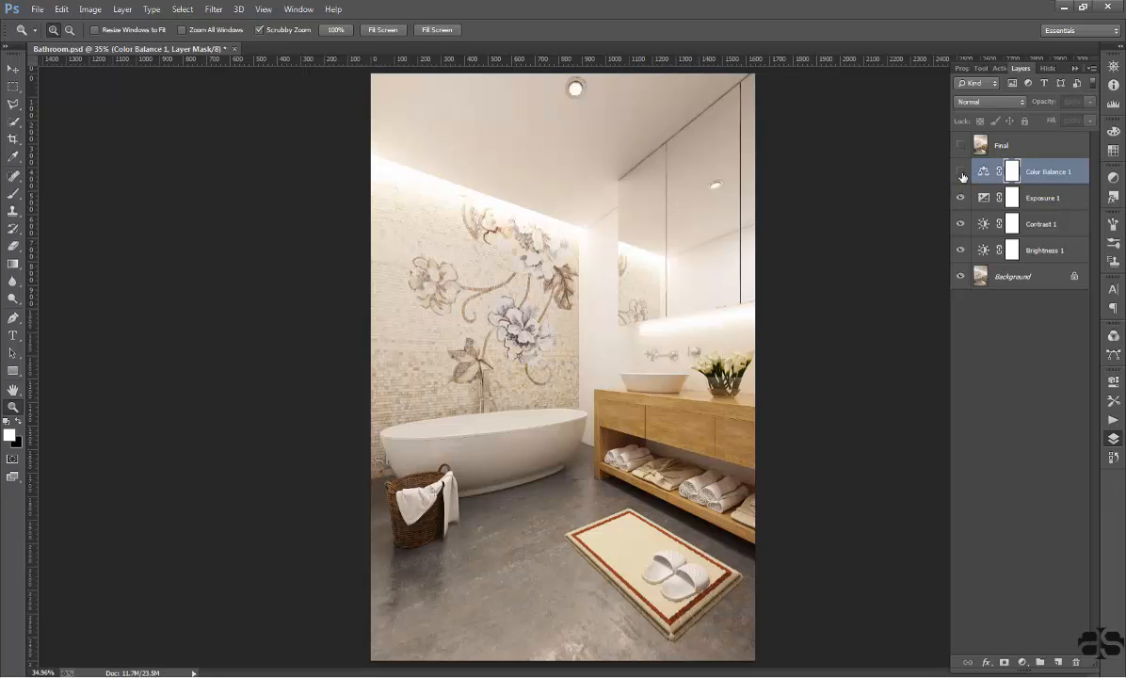
click(962, 174)
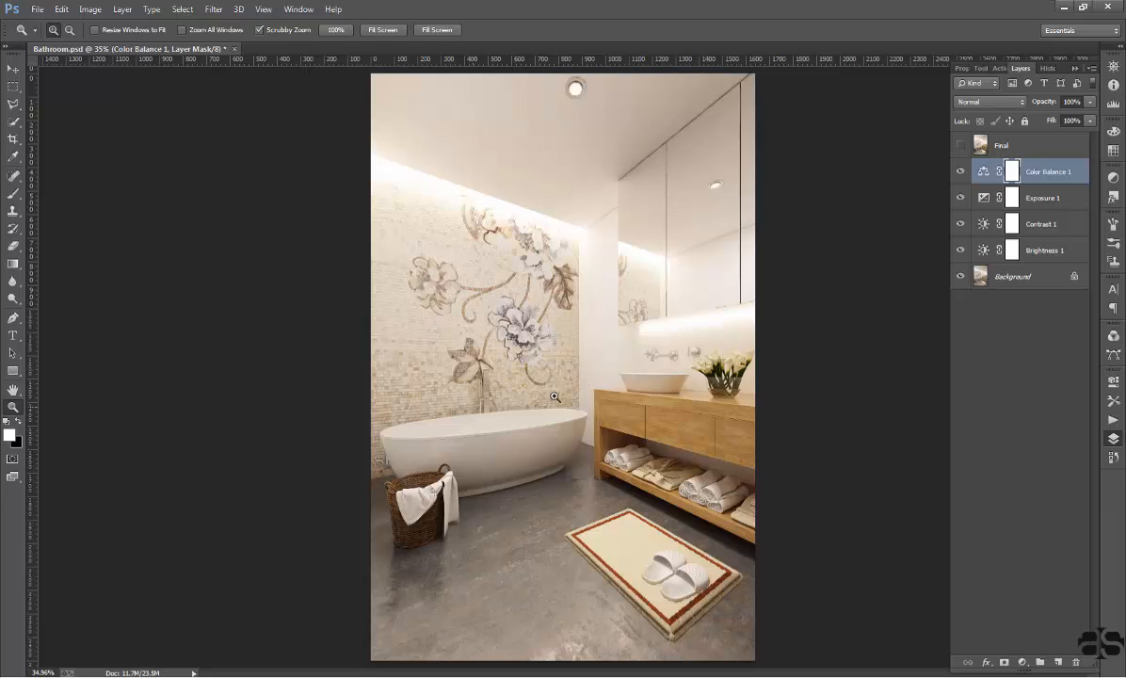
click(960, 174)
click(960, 173)
click(1062, 9)
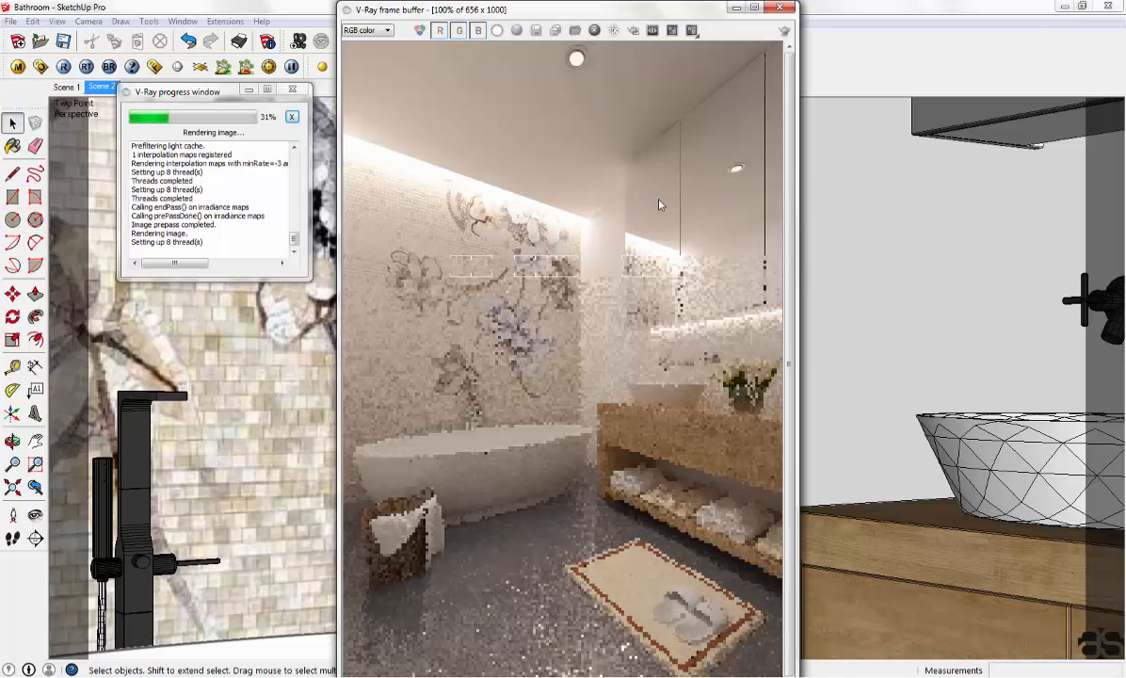